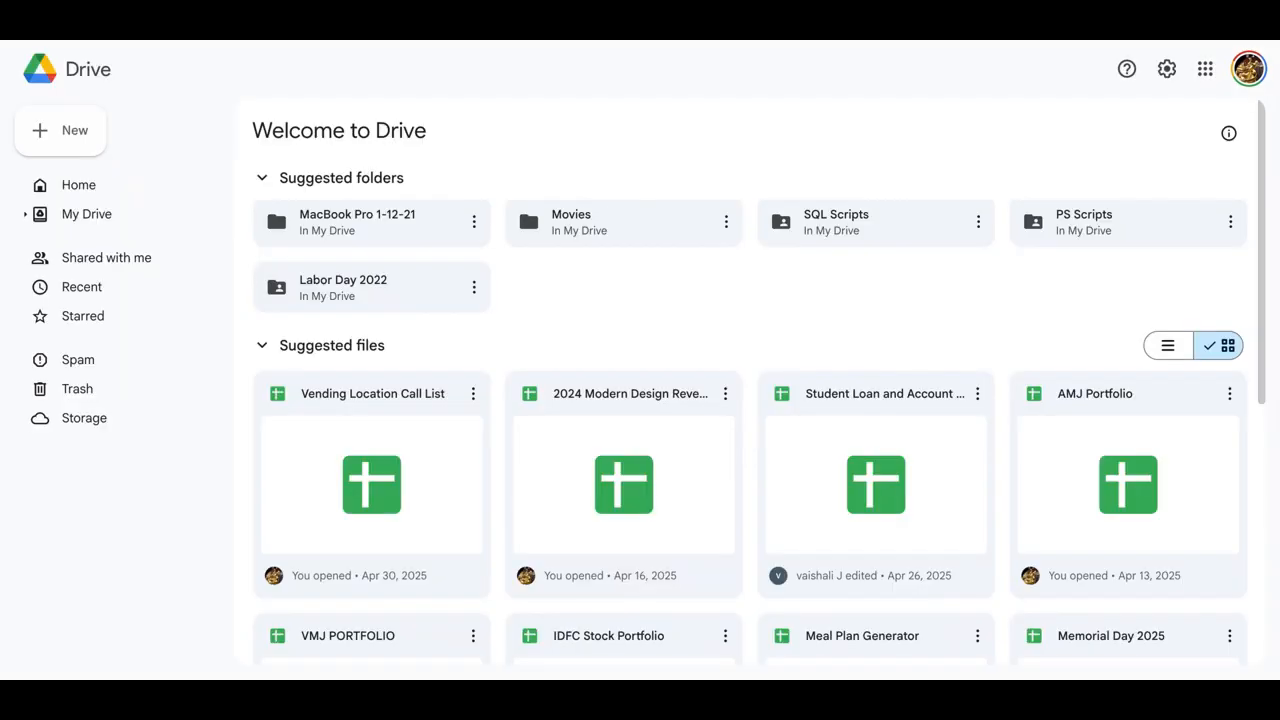
Step: Create a new blank Google Sheets spreadsheet from Drive
click(69, 143)
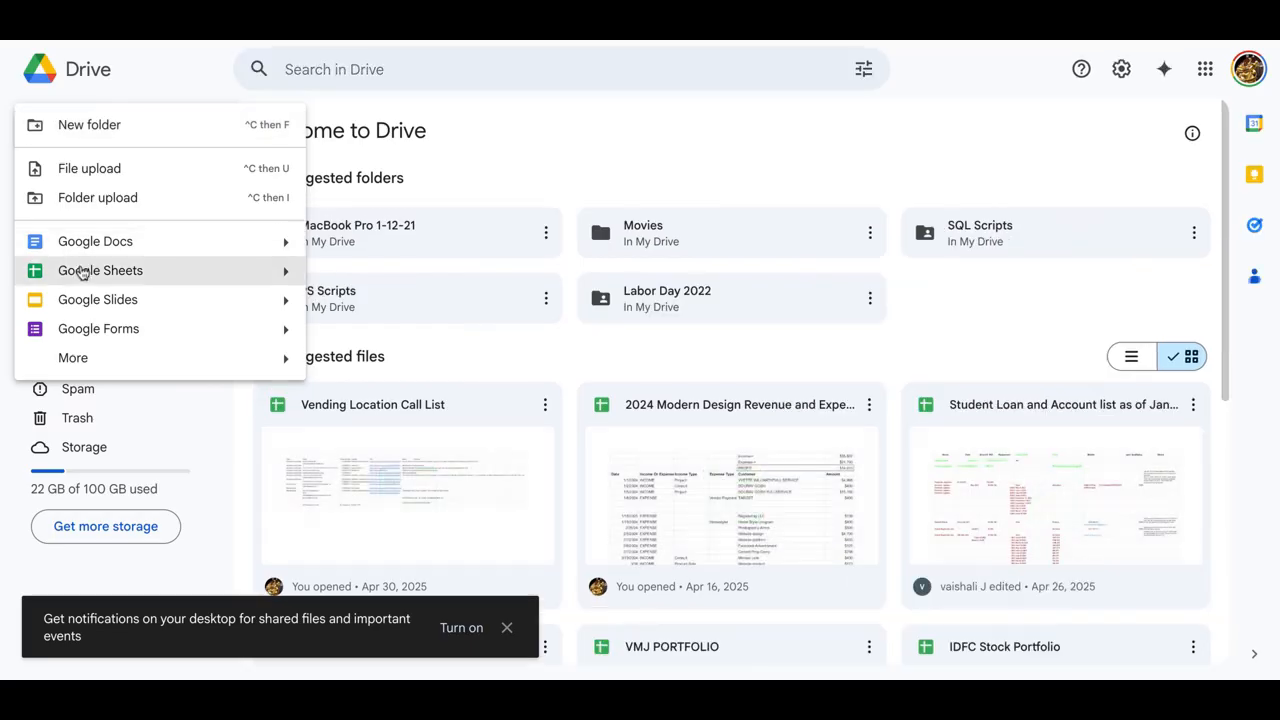
click(84, 273)
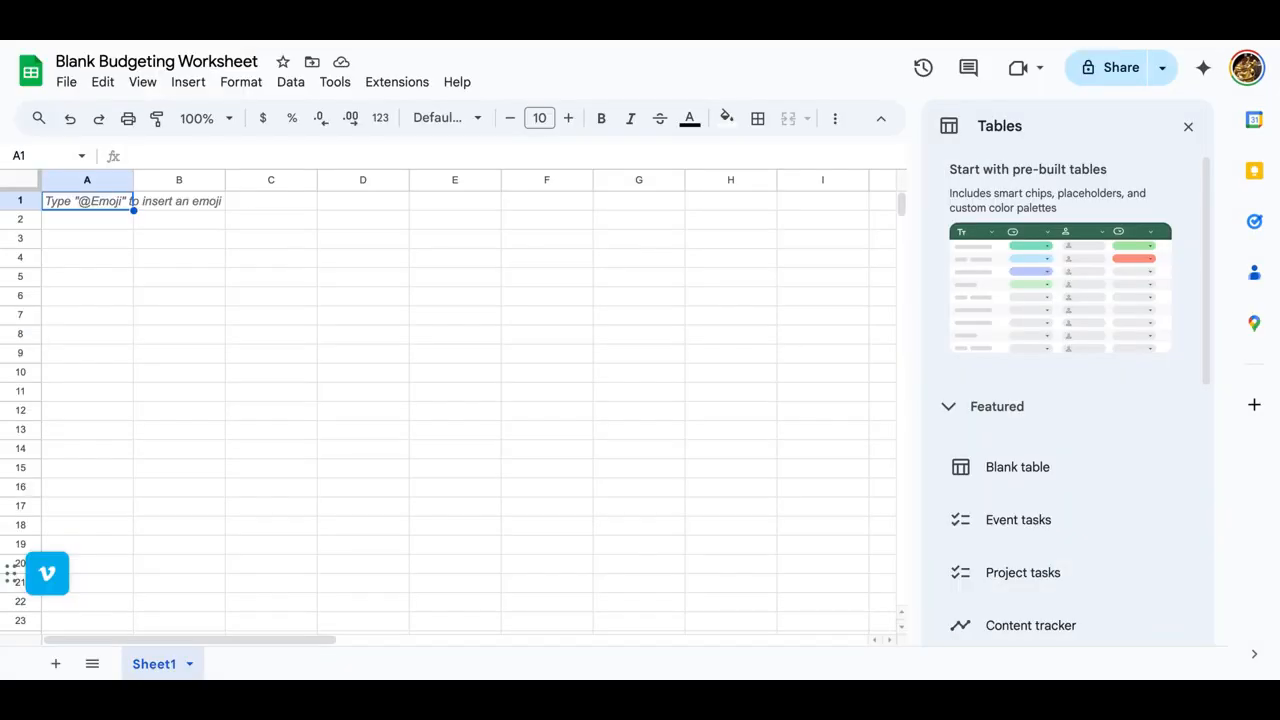
Step: Enter the title "Budget Worksheet" in cell B2 and keep that cell selected
click(116, 230)
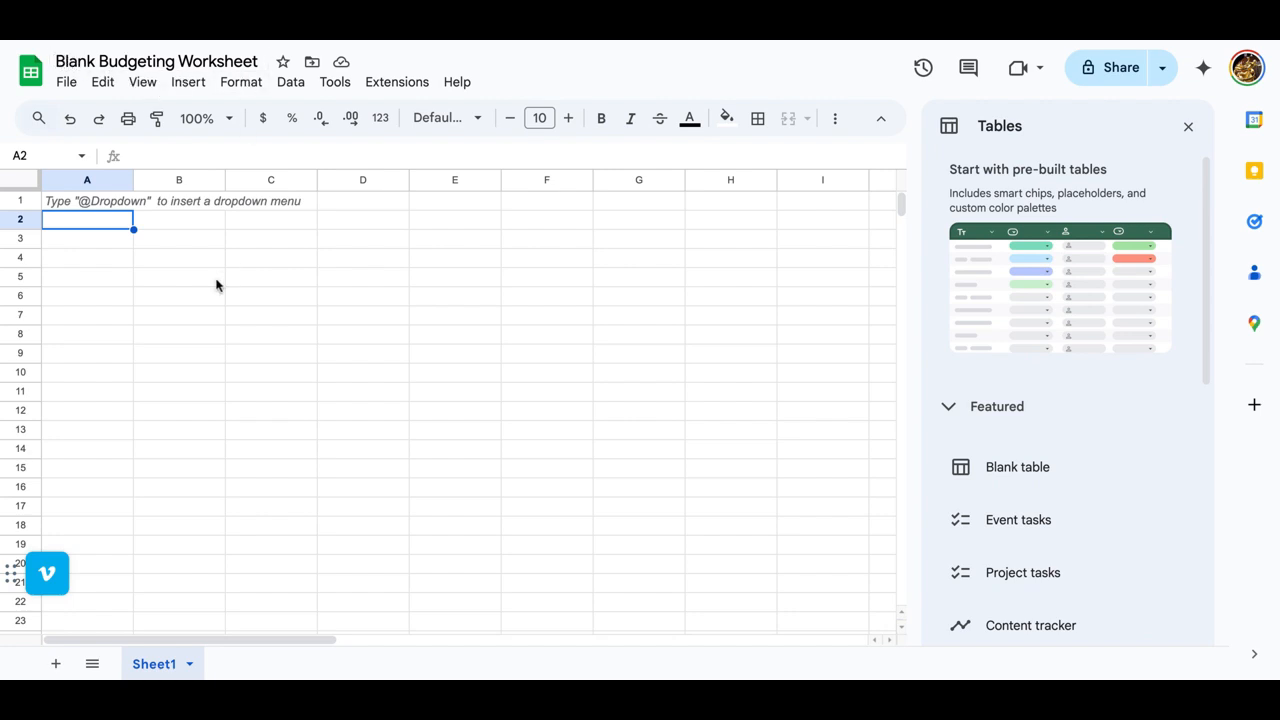
click(186, 262)
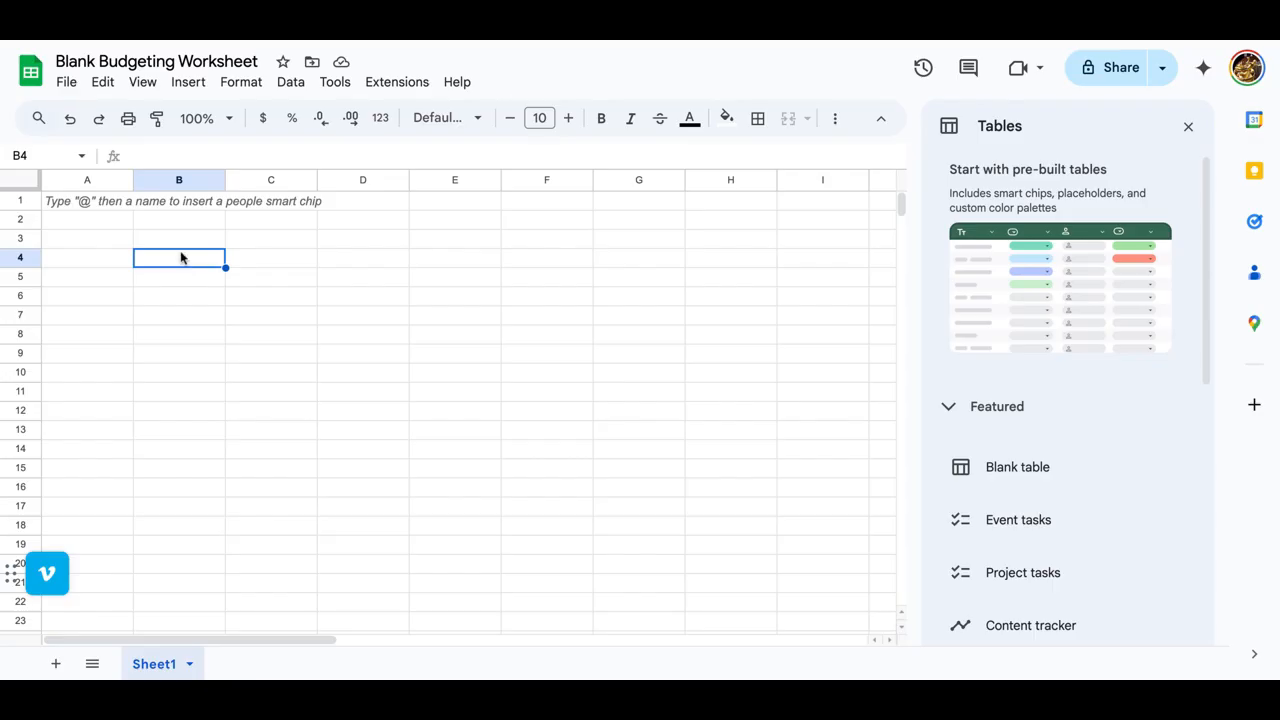
click(173, 244)
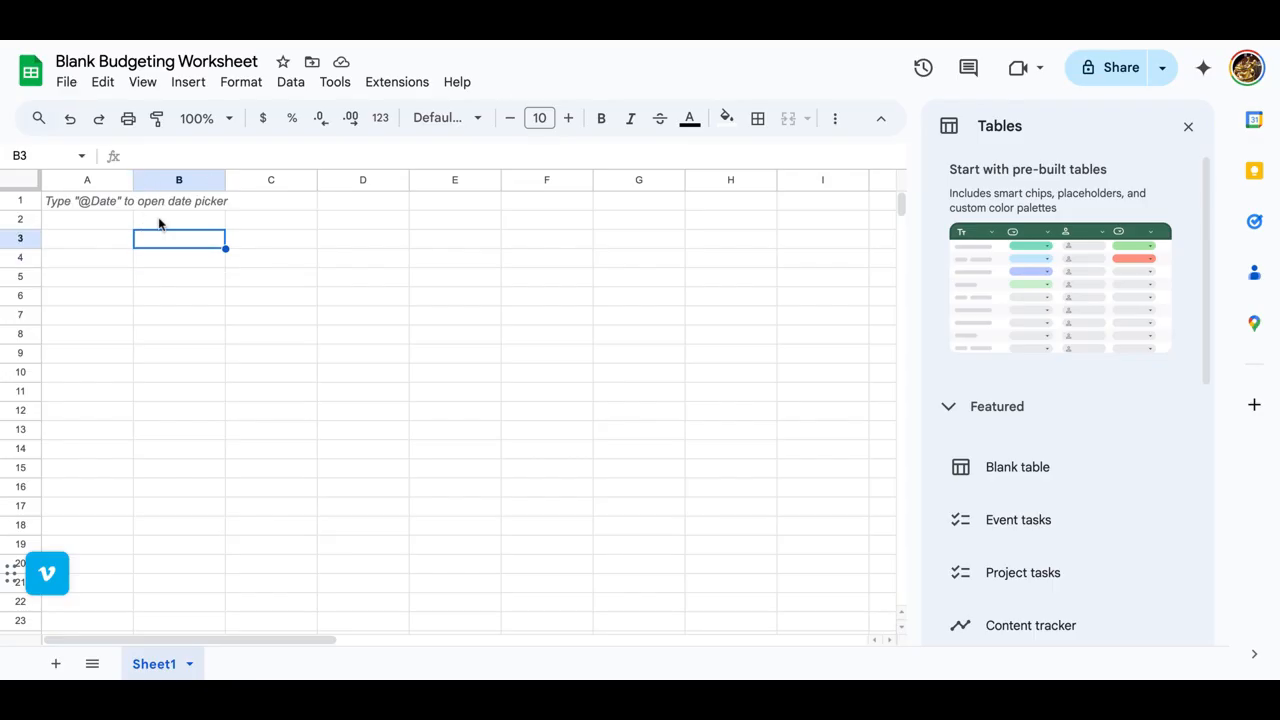
click(158, 224)
text(B)
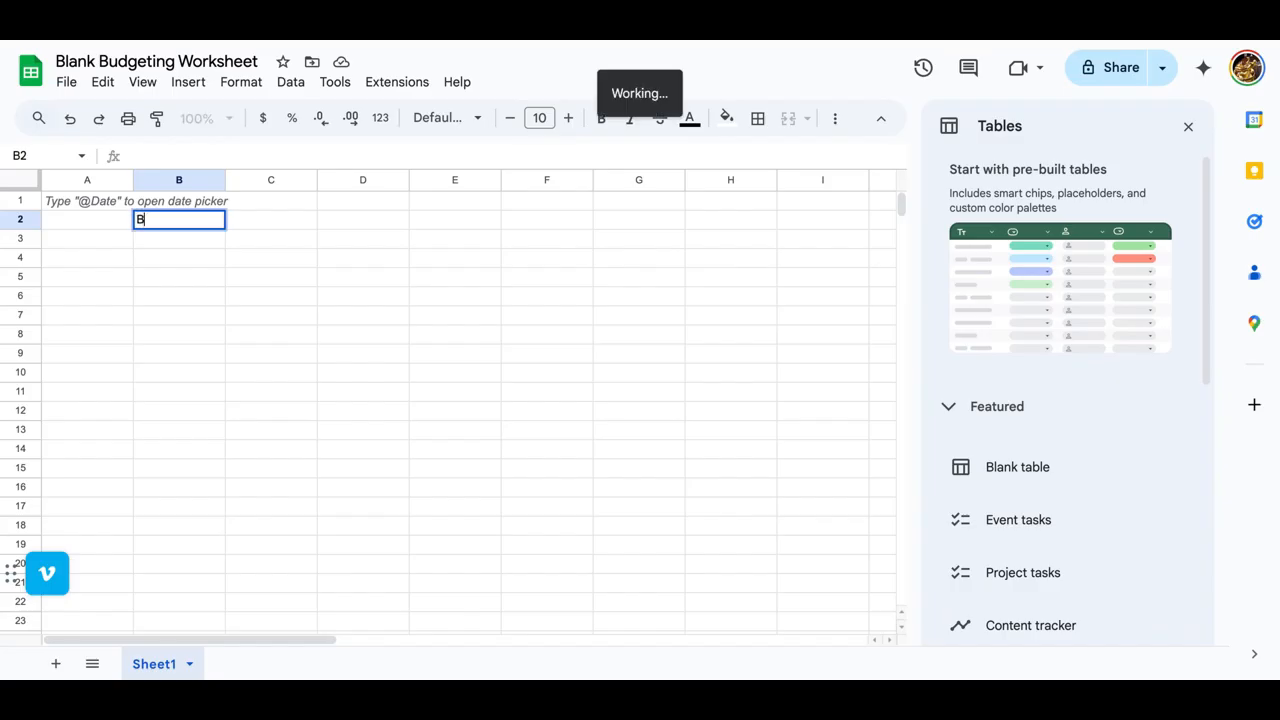
text(udget Worksheet)
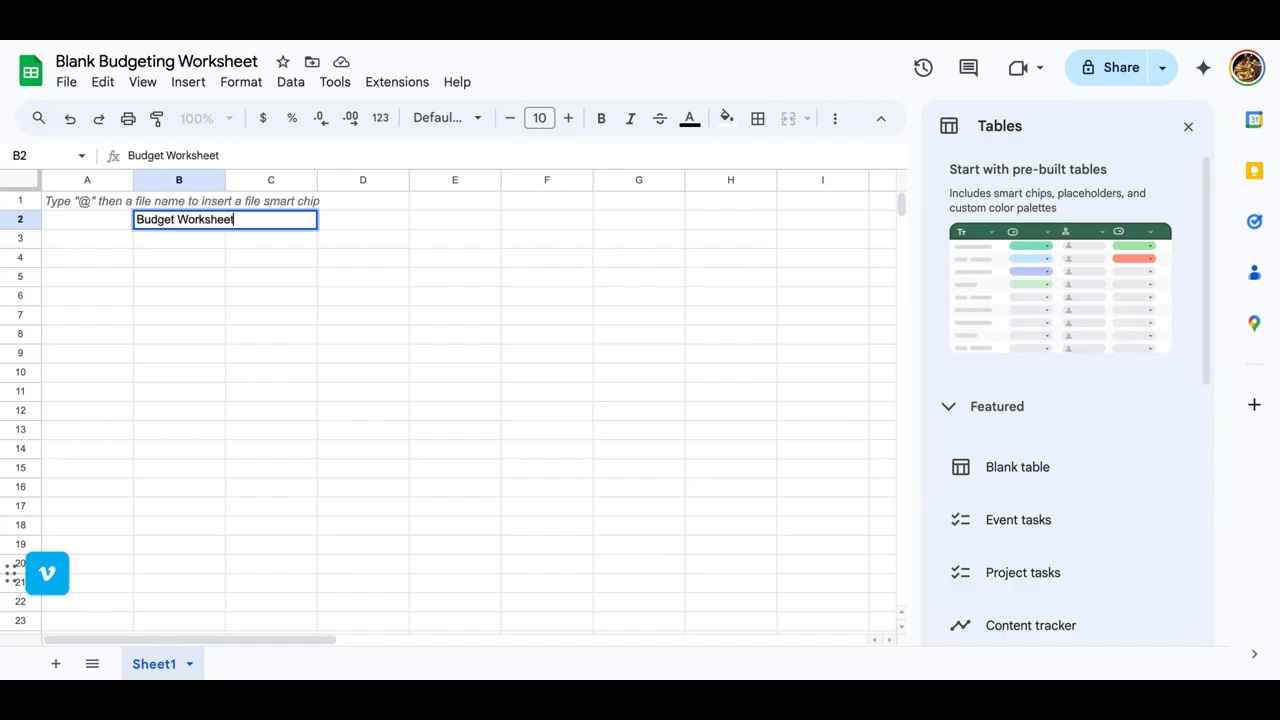
key(Tab)
key(Left)
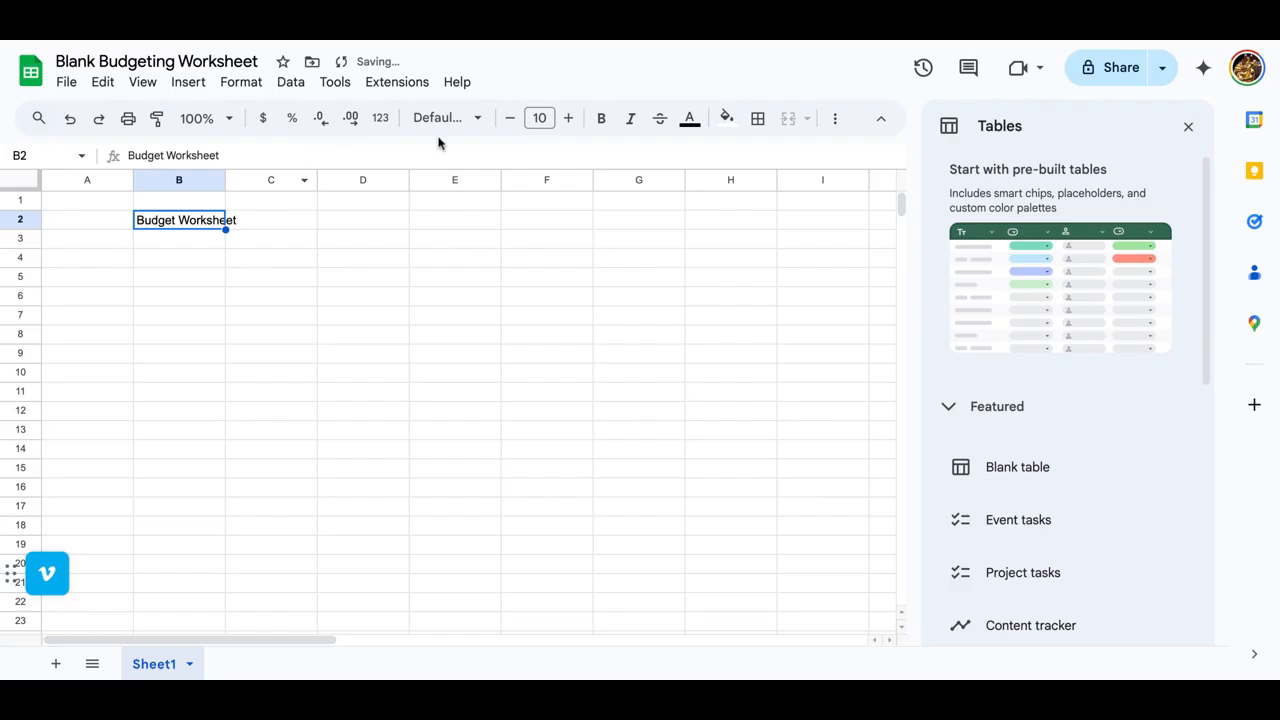
Step: Format the title in B2 as 12 pt, bold and underlined
click(569, 118)
click(569, 118)
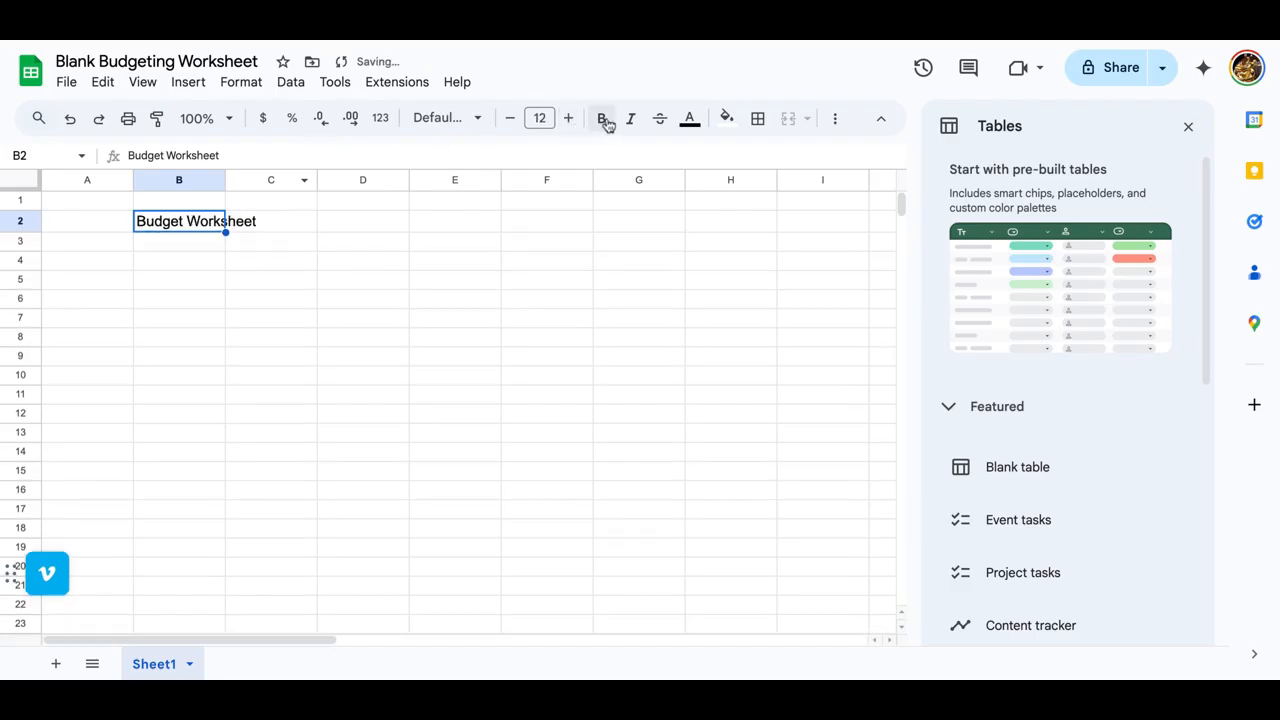
click(601, 118)
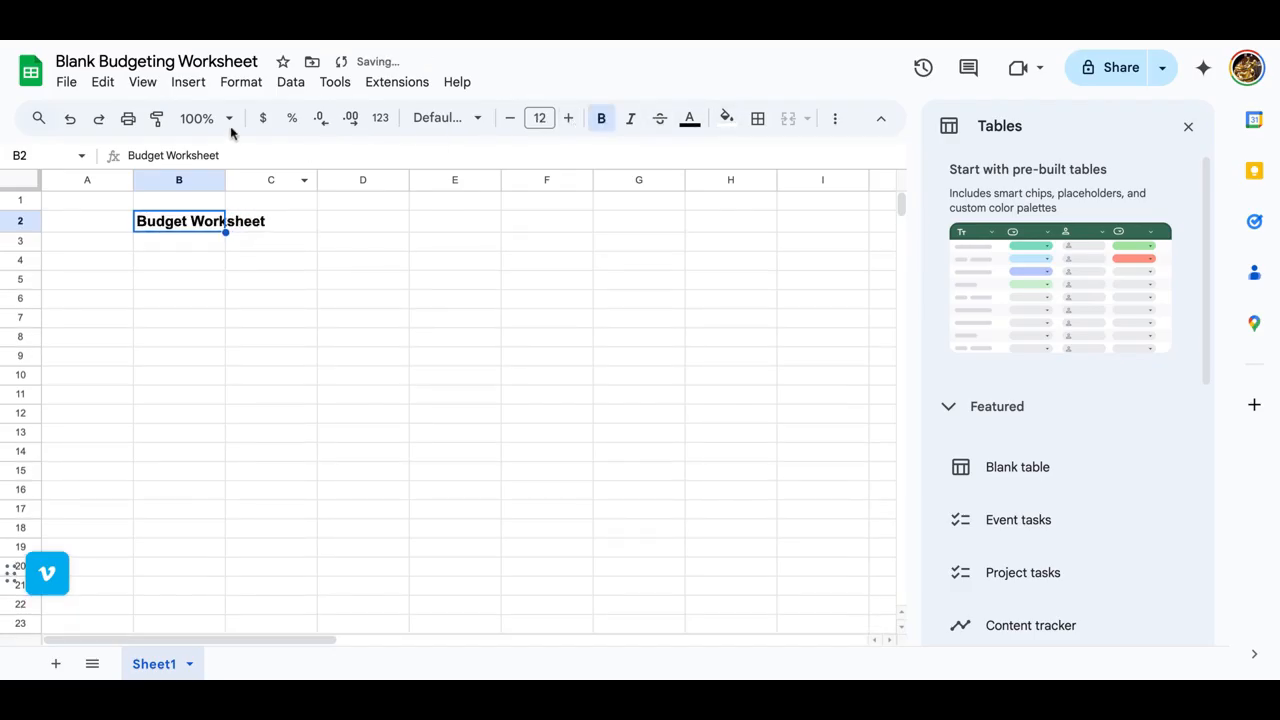
click(833, 120)
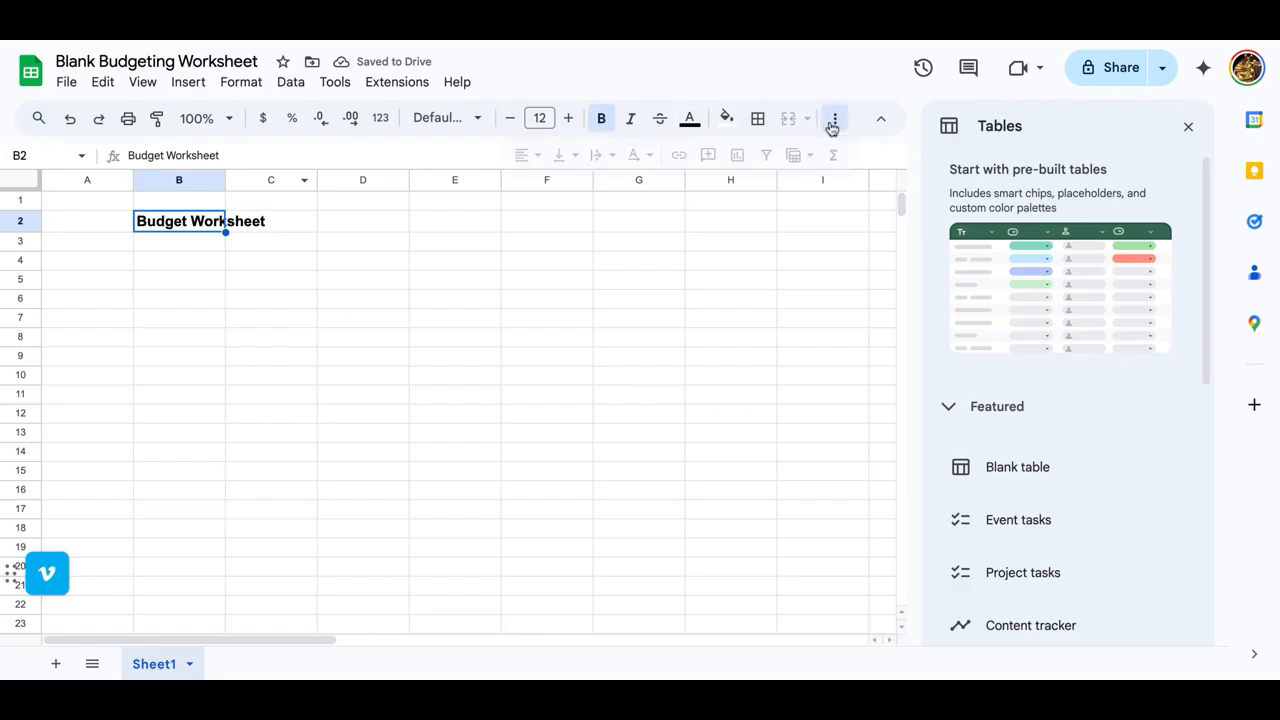
click(651, 158)
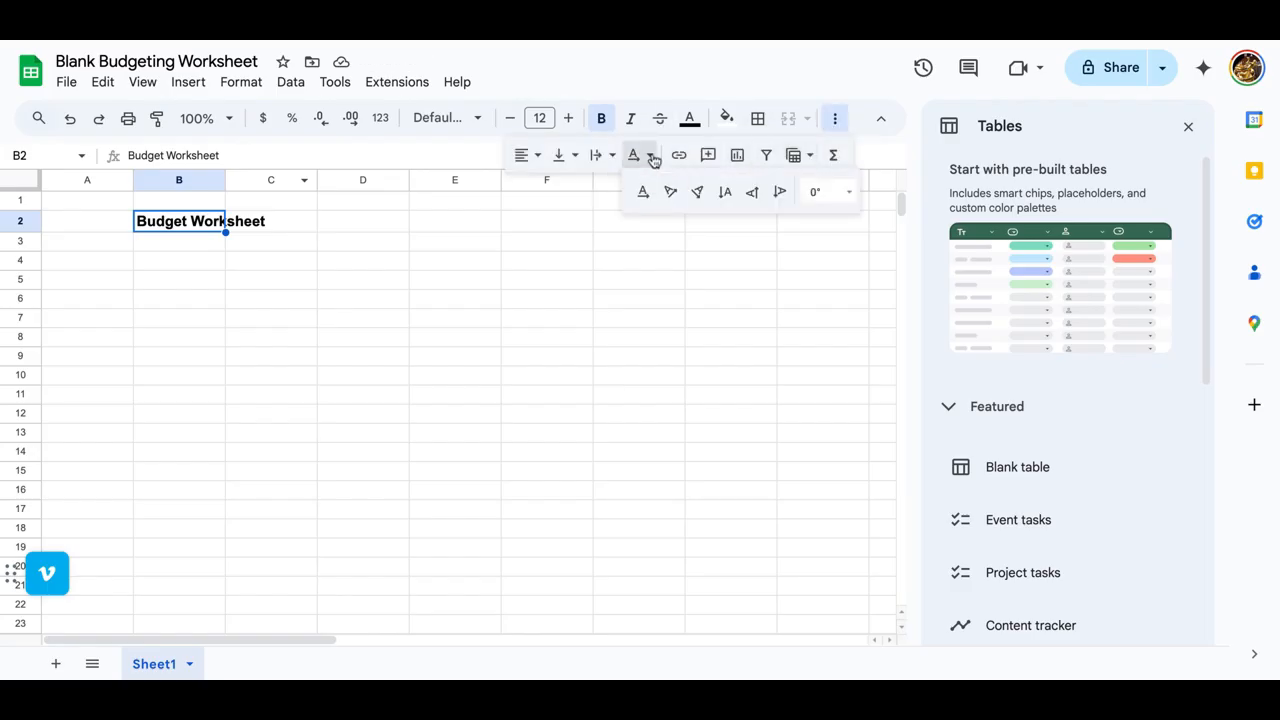
click(543, 243)
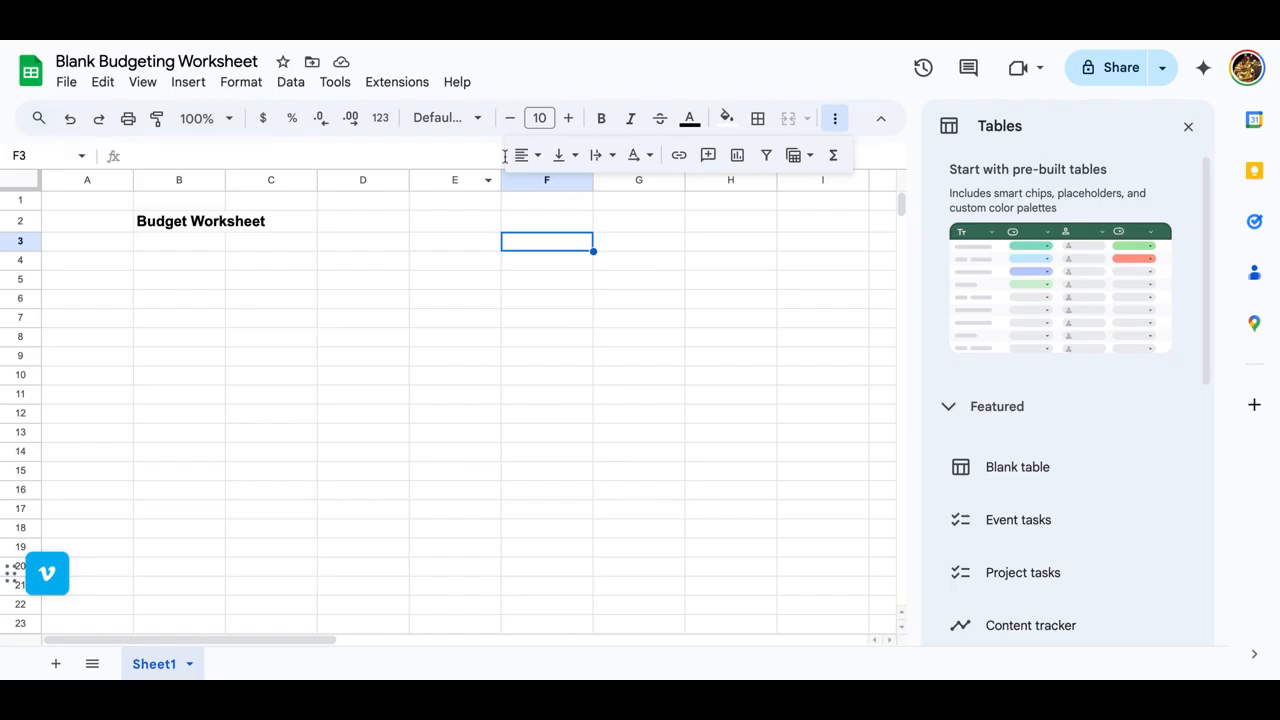
click(193, 224)
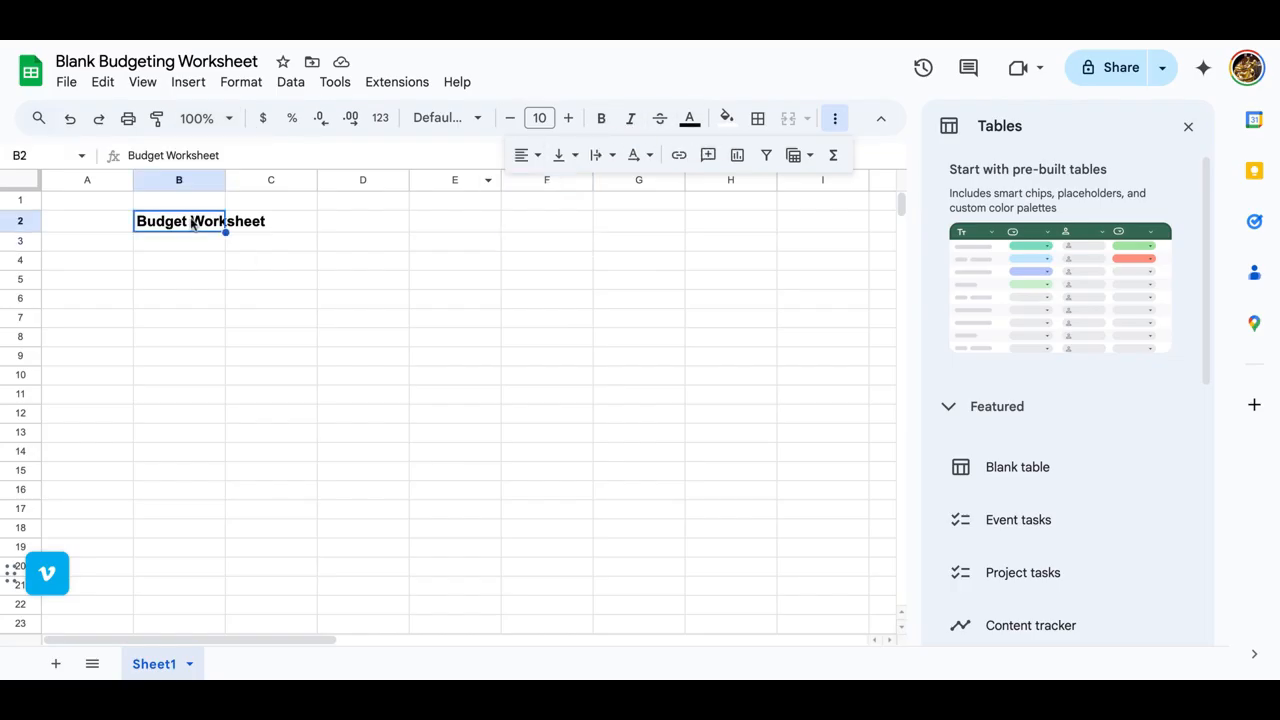
key(ctrl+u)
Step: Enter the column headers Categories, Monthly, Annual and Percentage in cells B5 through E5
click(222, 285)
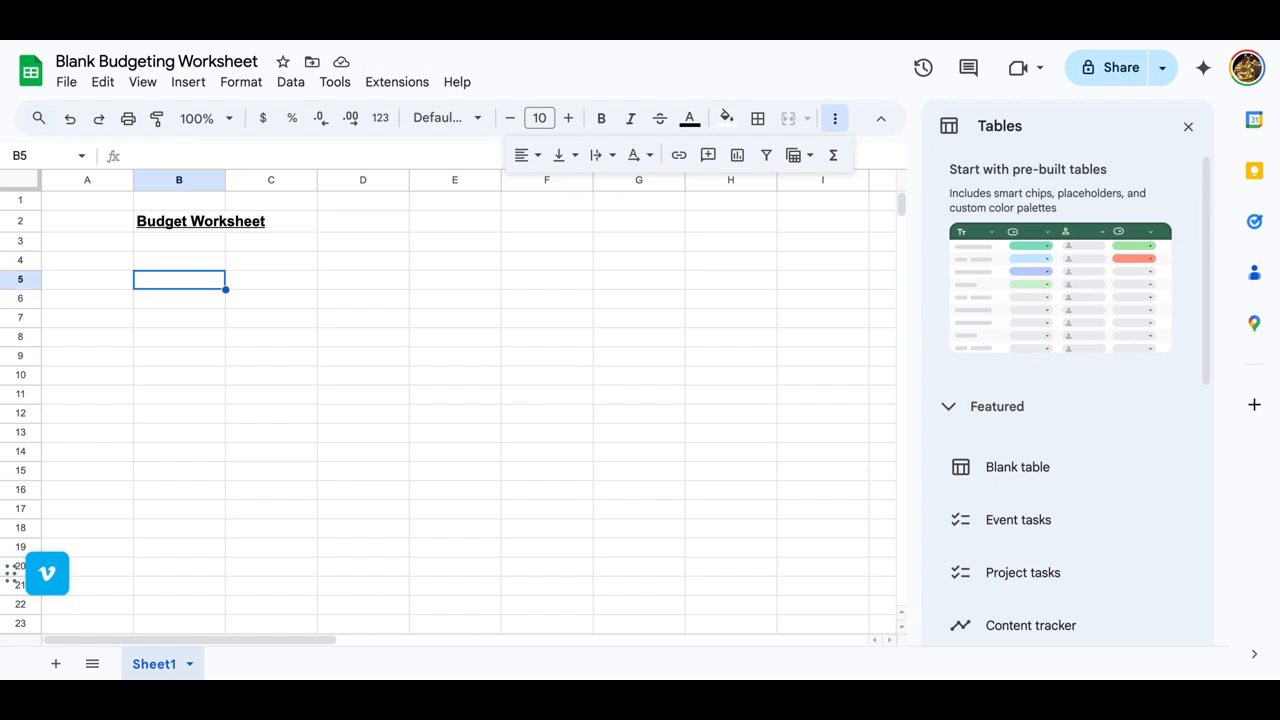
text(Categories)
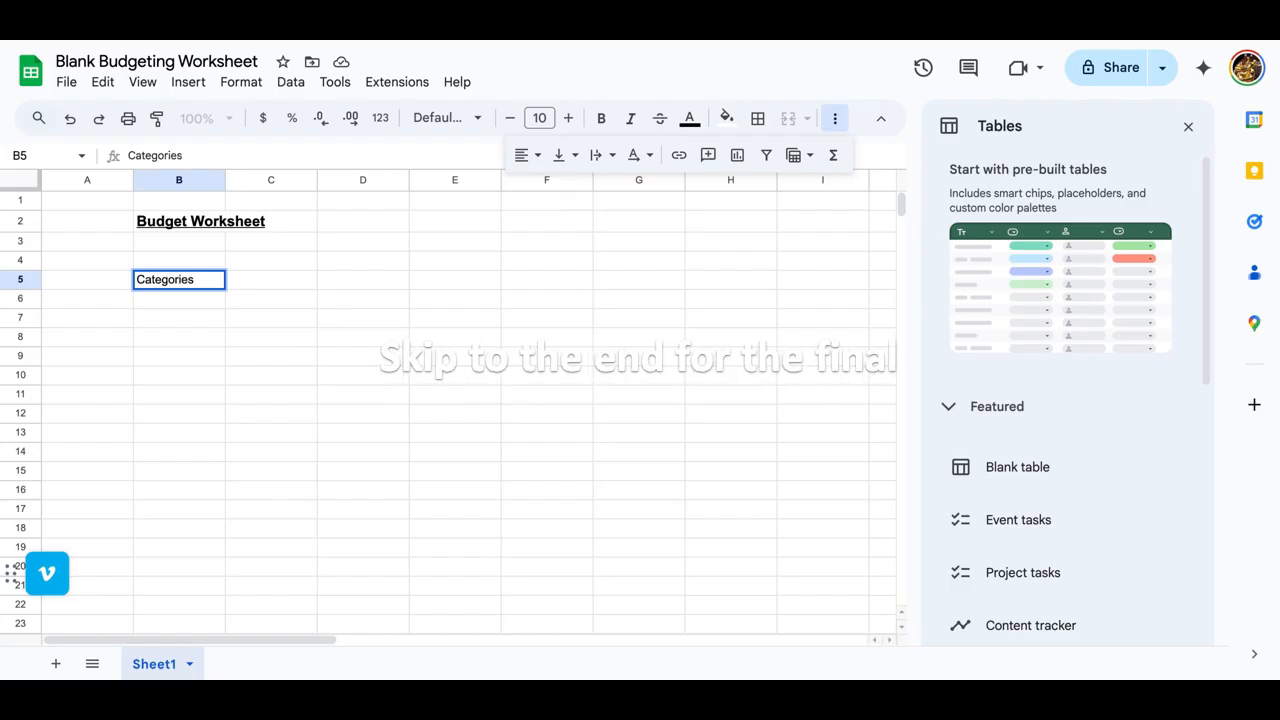
key(Tab)
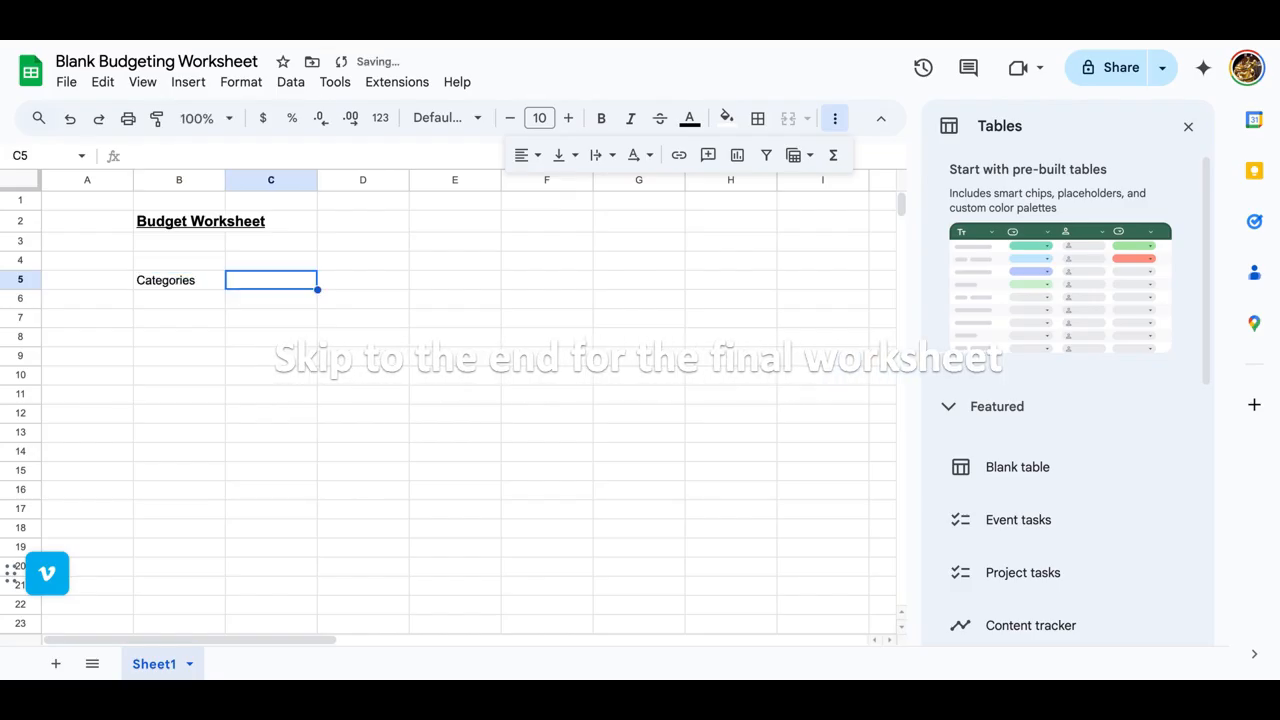
text(Monthly)
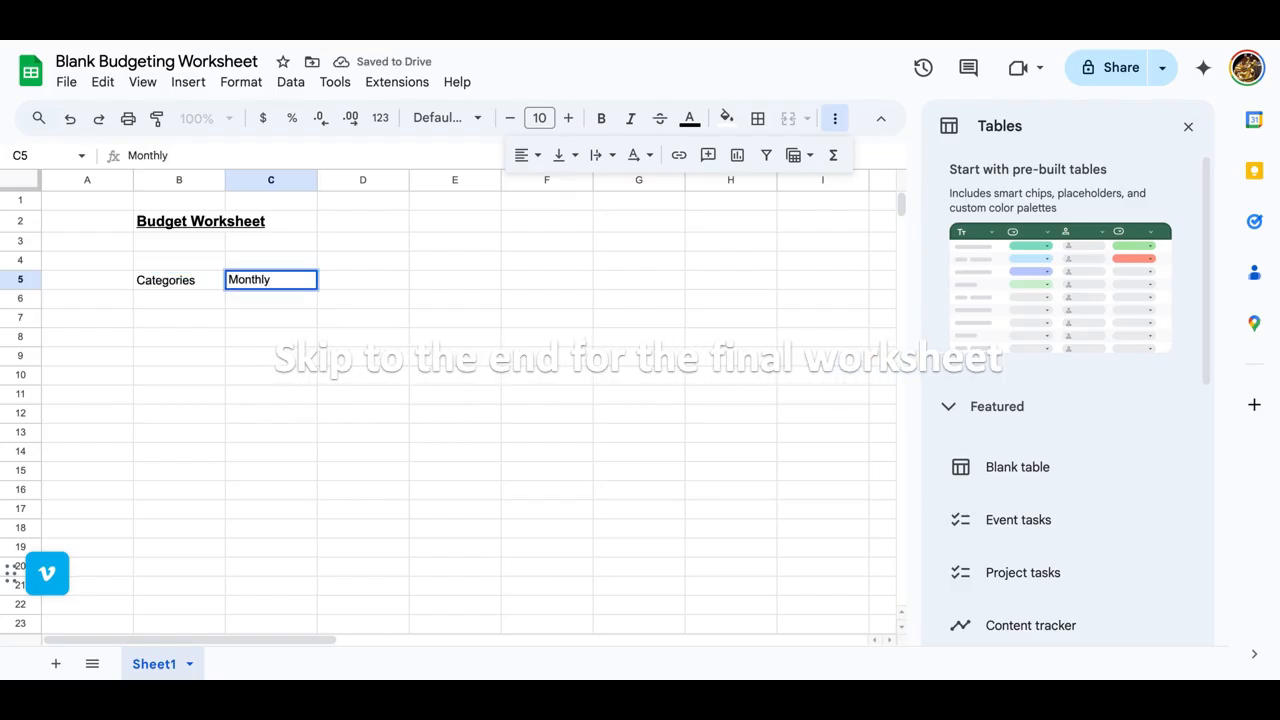
key(Tab)
text(Annu)
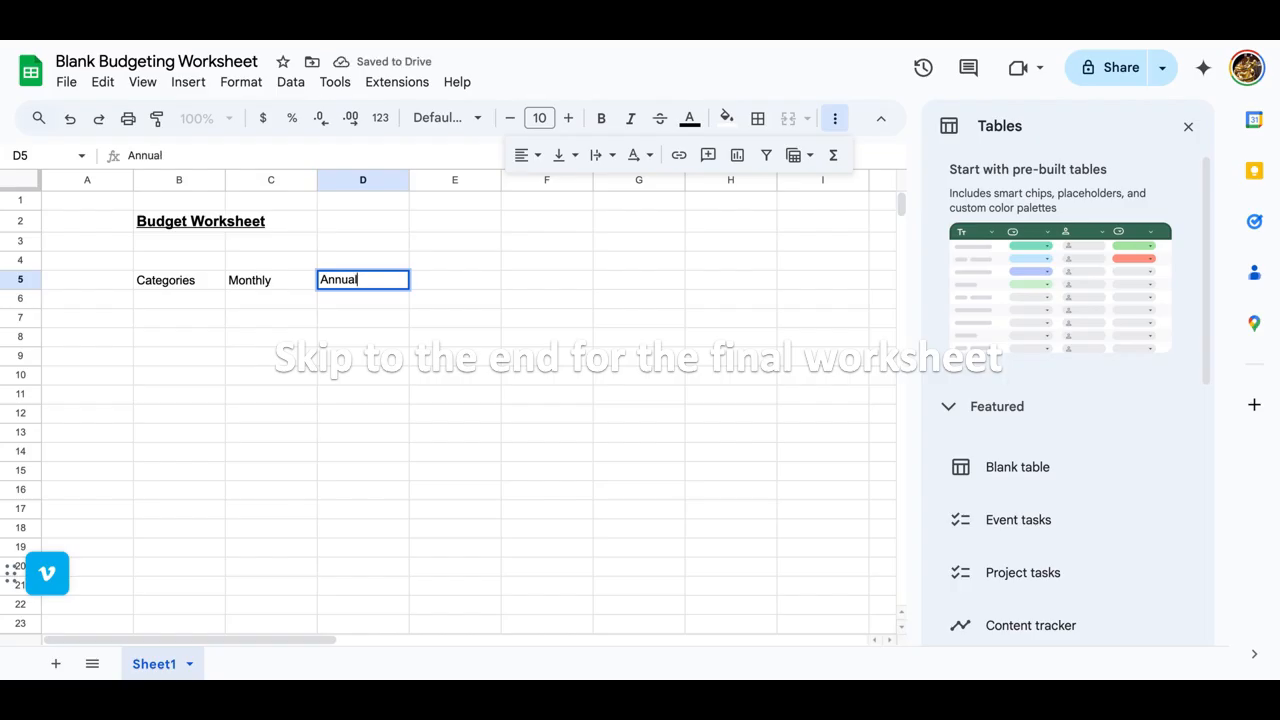
key(BackSpace)
key(Tab)
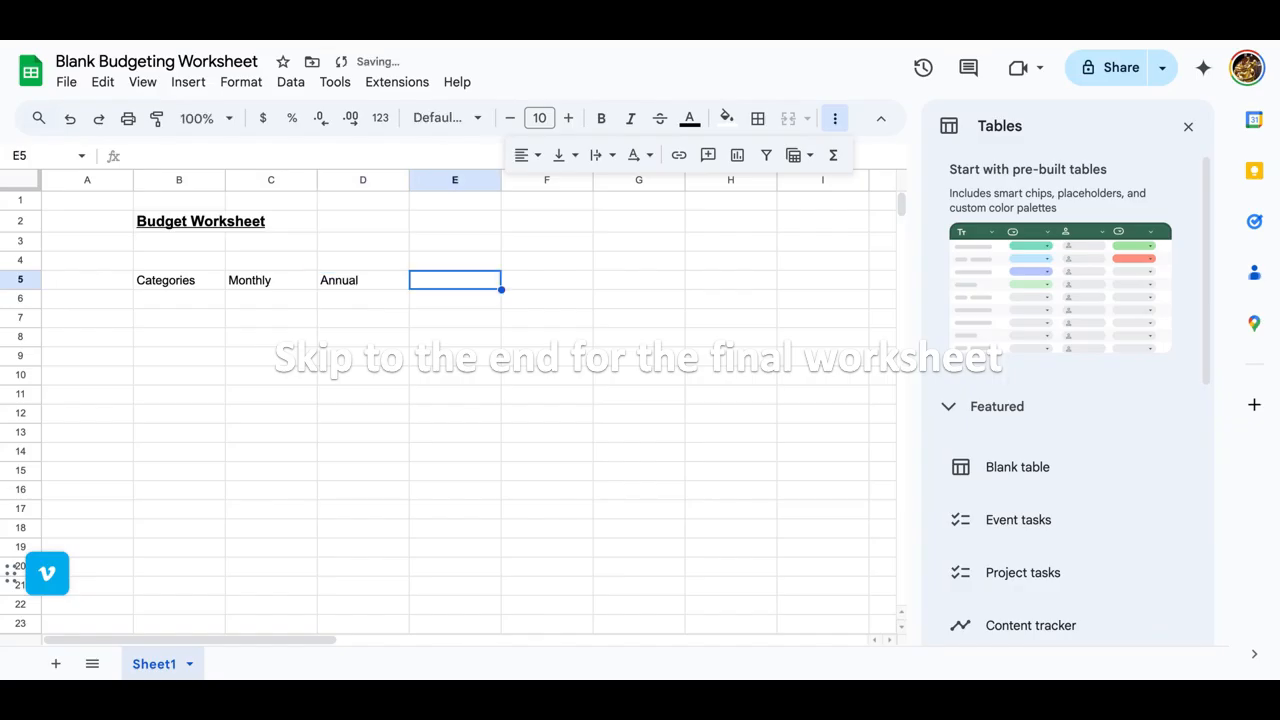
text(Percen)
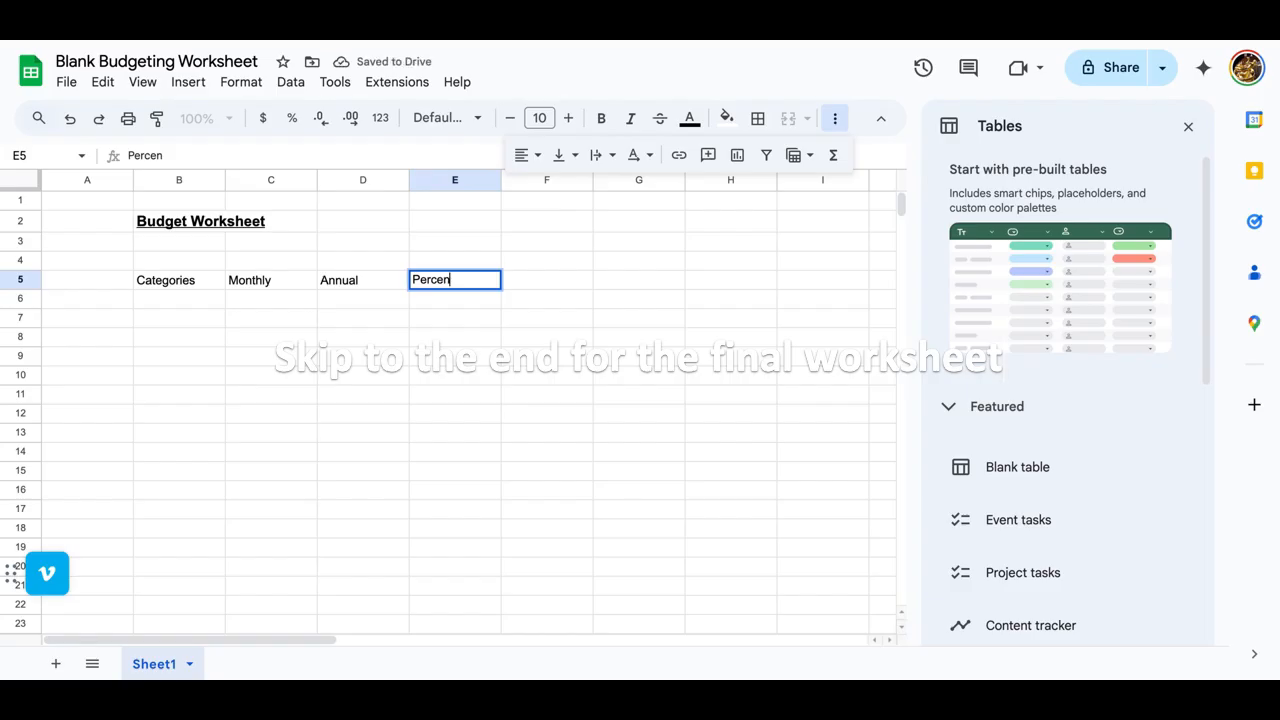
text(tage)
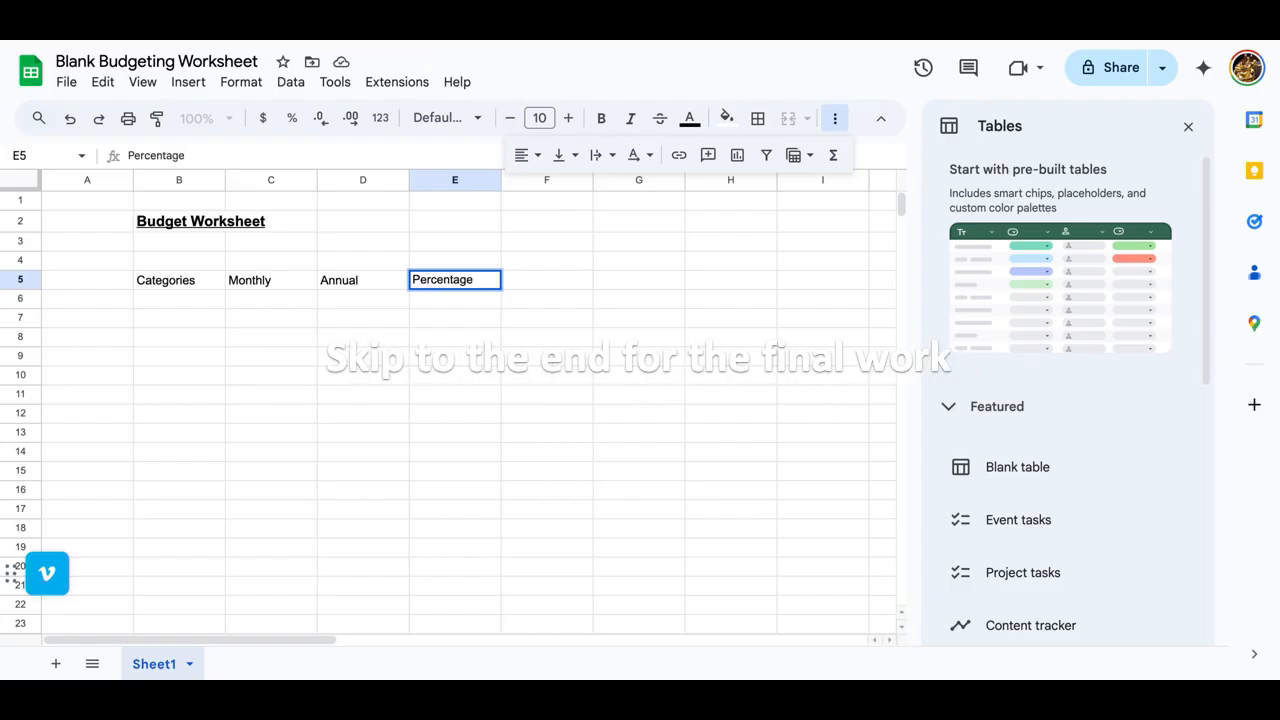
key(Return)
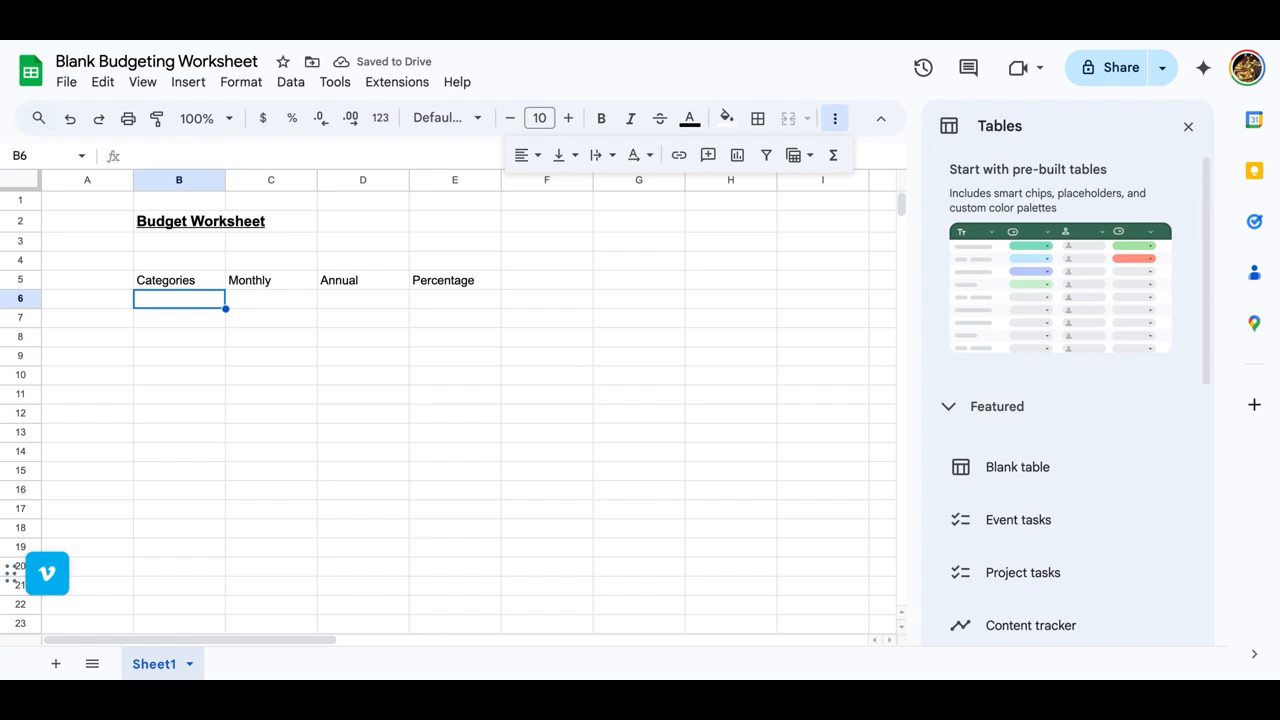
Step: Enter "Housing" in B6 and "Mortgage/Rent" in B7 under the Categories header
text(Hou)
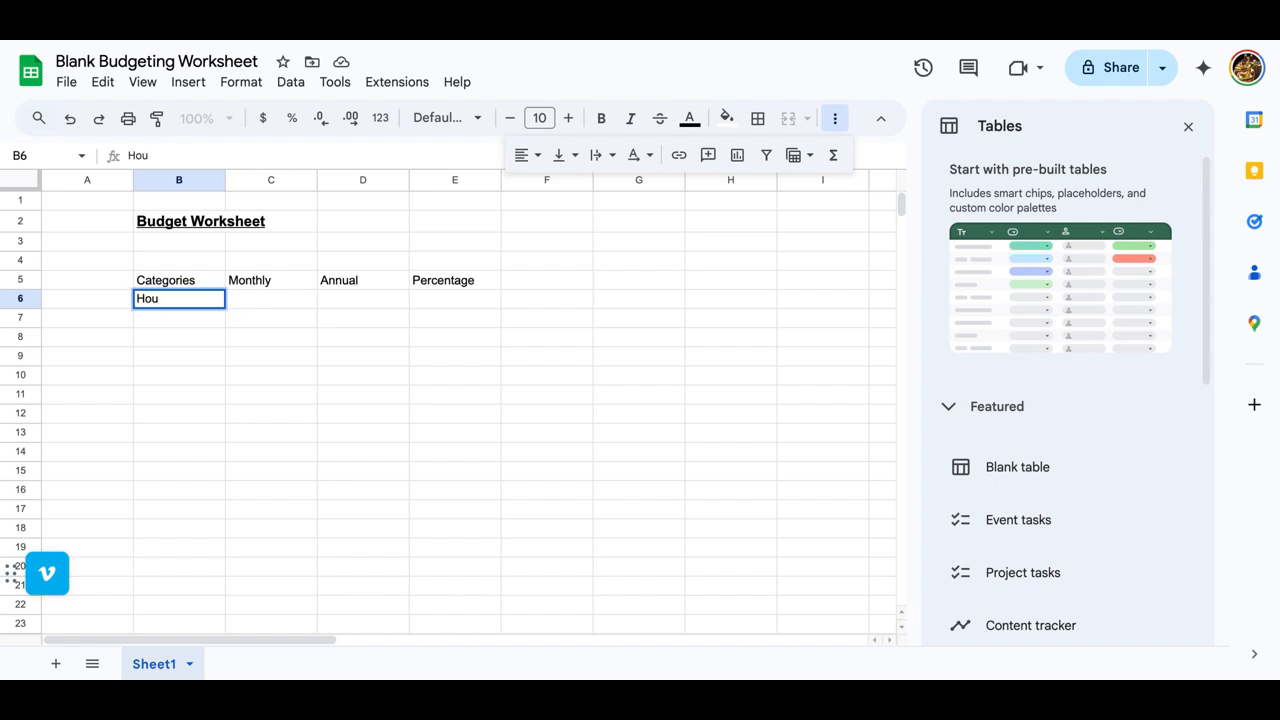
text(sing)
key(Return)
click(177, 300)
click(175, 323)
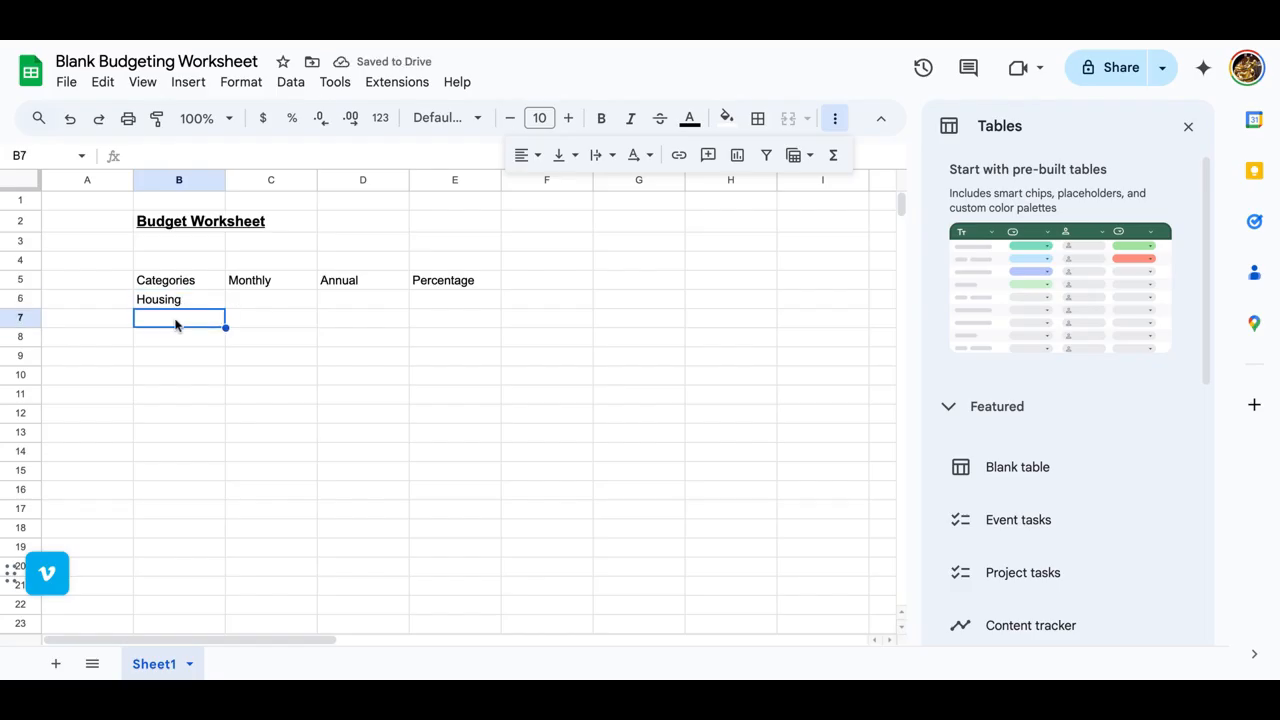
text(M)
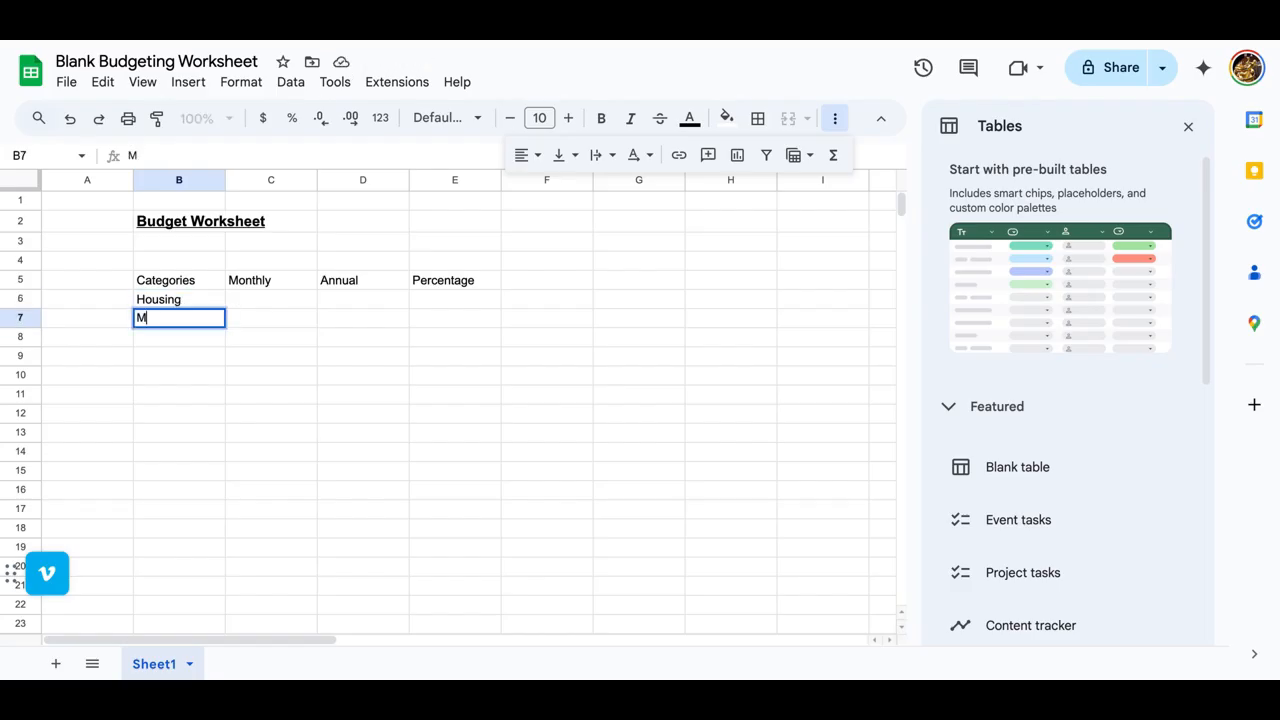
text(ortgage/Rent)
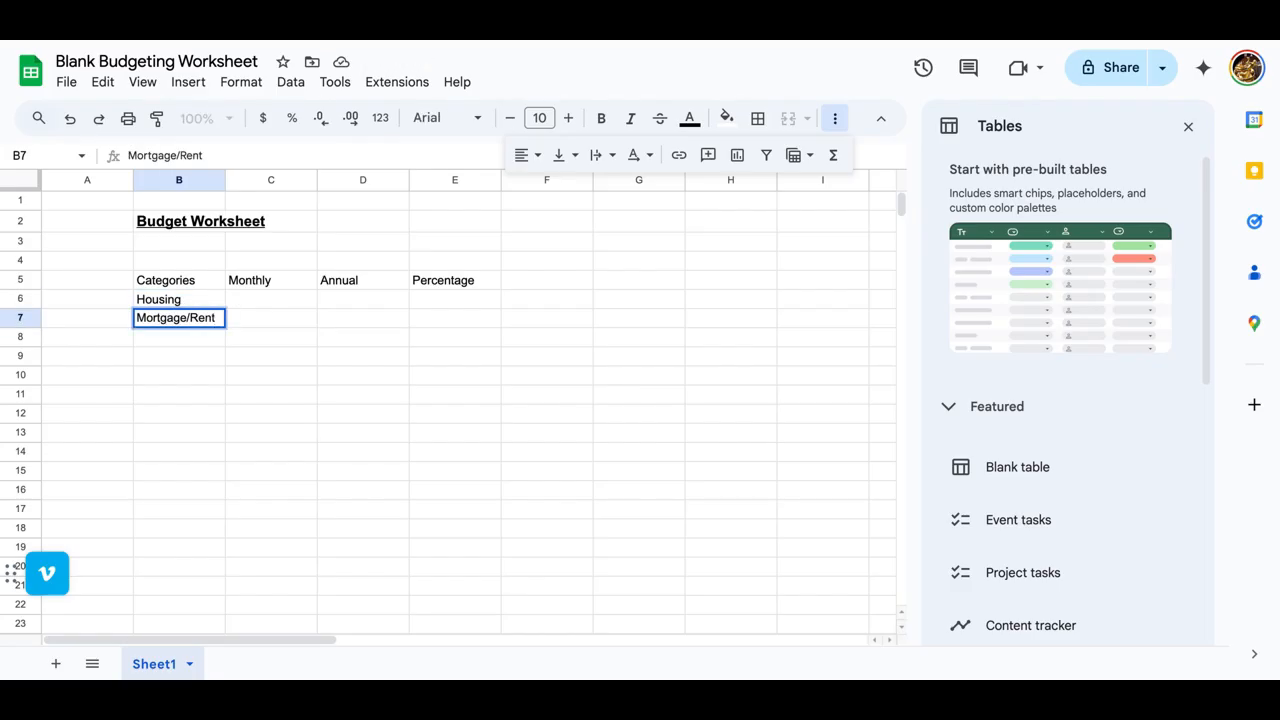
key(Return)
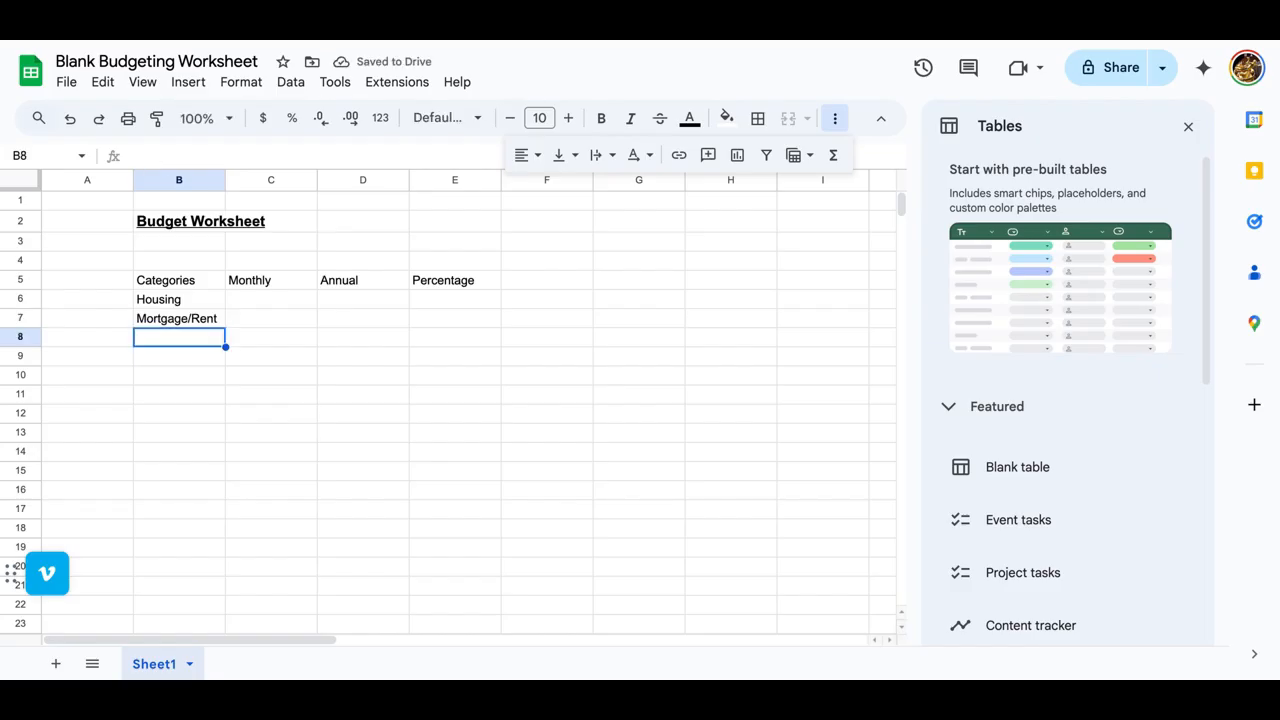
Step: Widen column B and enter "Real Estate Tax" in B8 and "Home Owners Association" in B9
drag(226, 179, 266, 179)
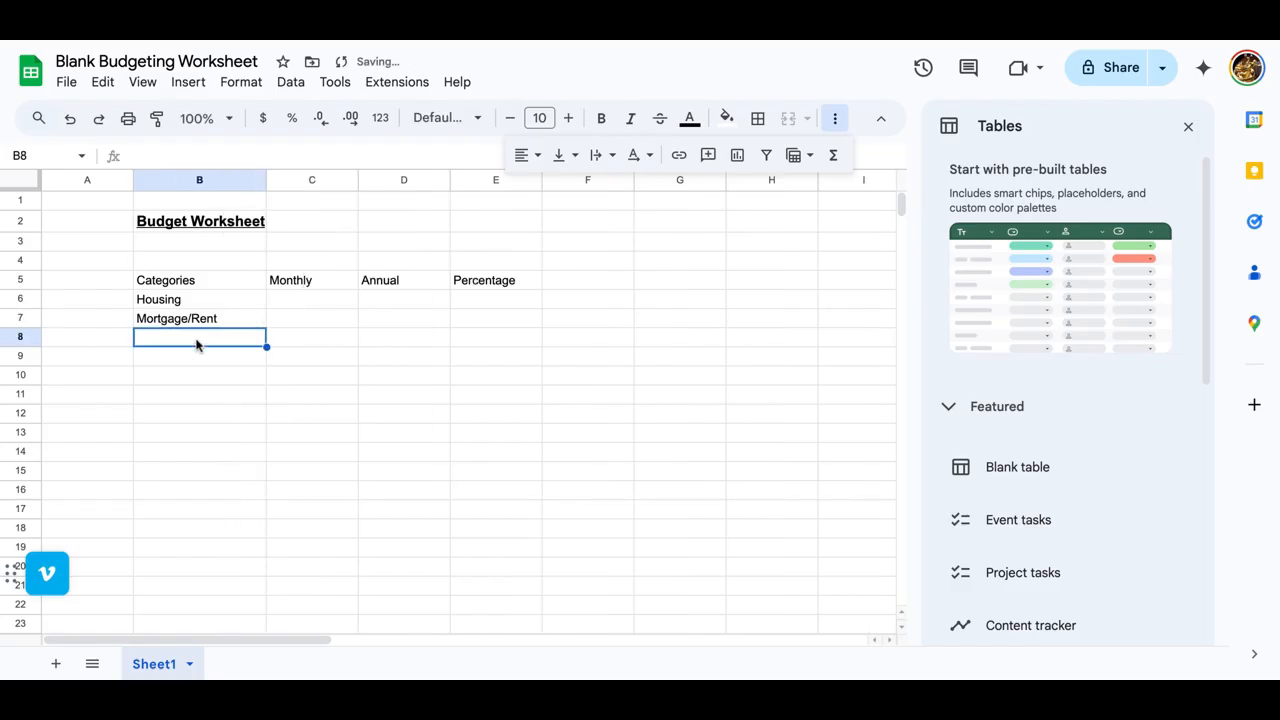
text(Real Estate Tax)
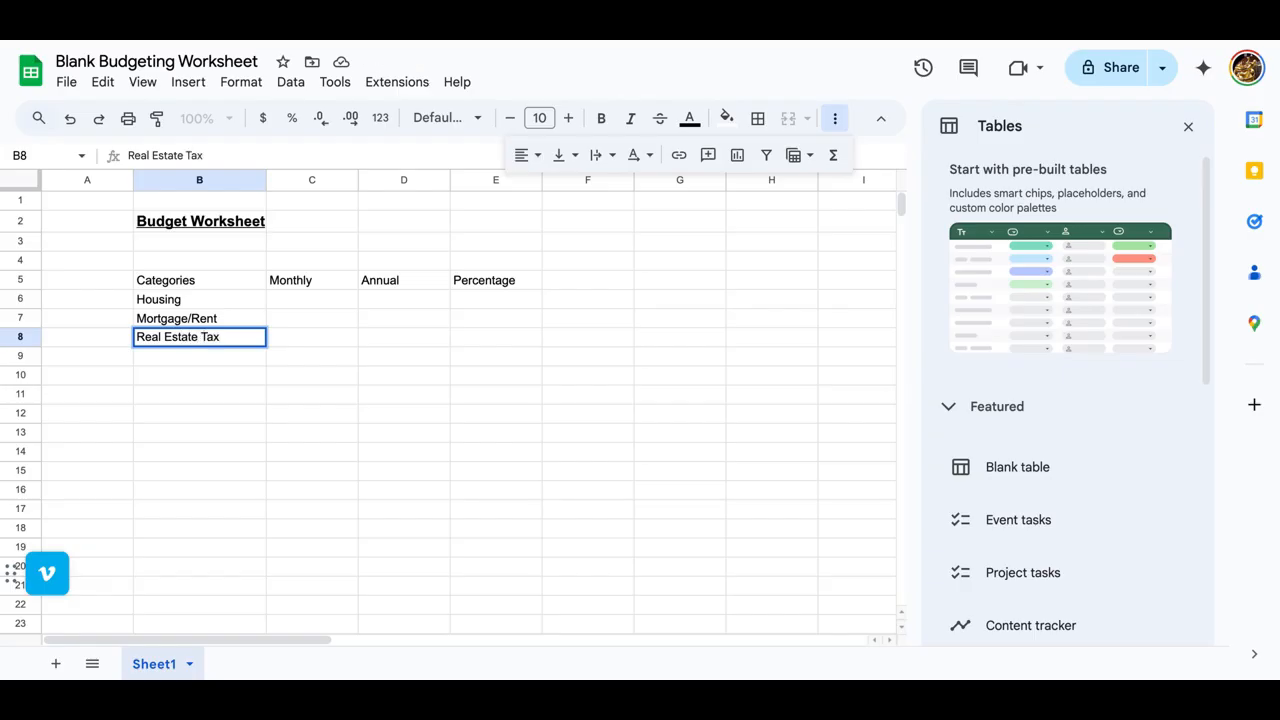
key(Return)
text(O)
key(BackSpace)
text(Hom)
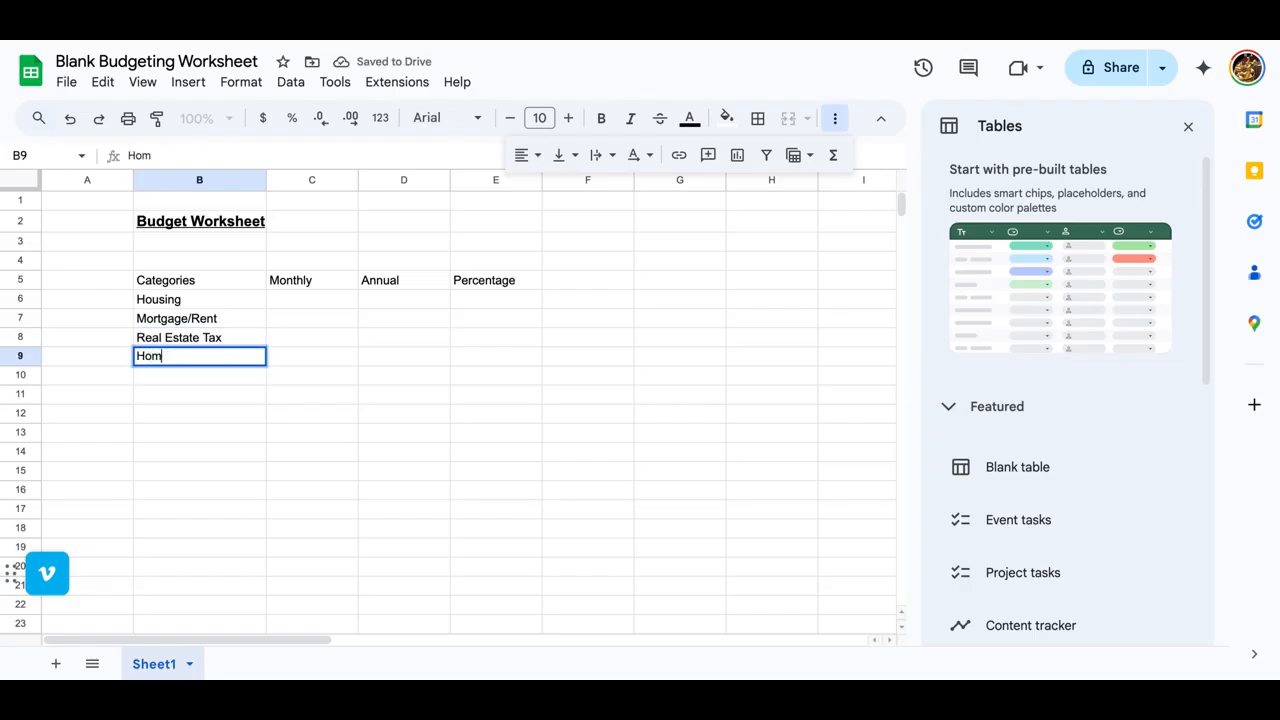
text(e Owners Association)
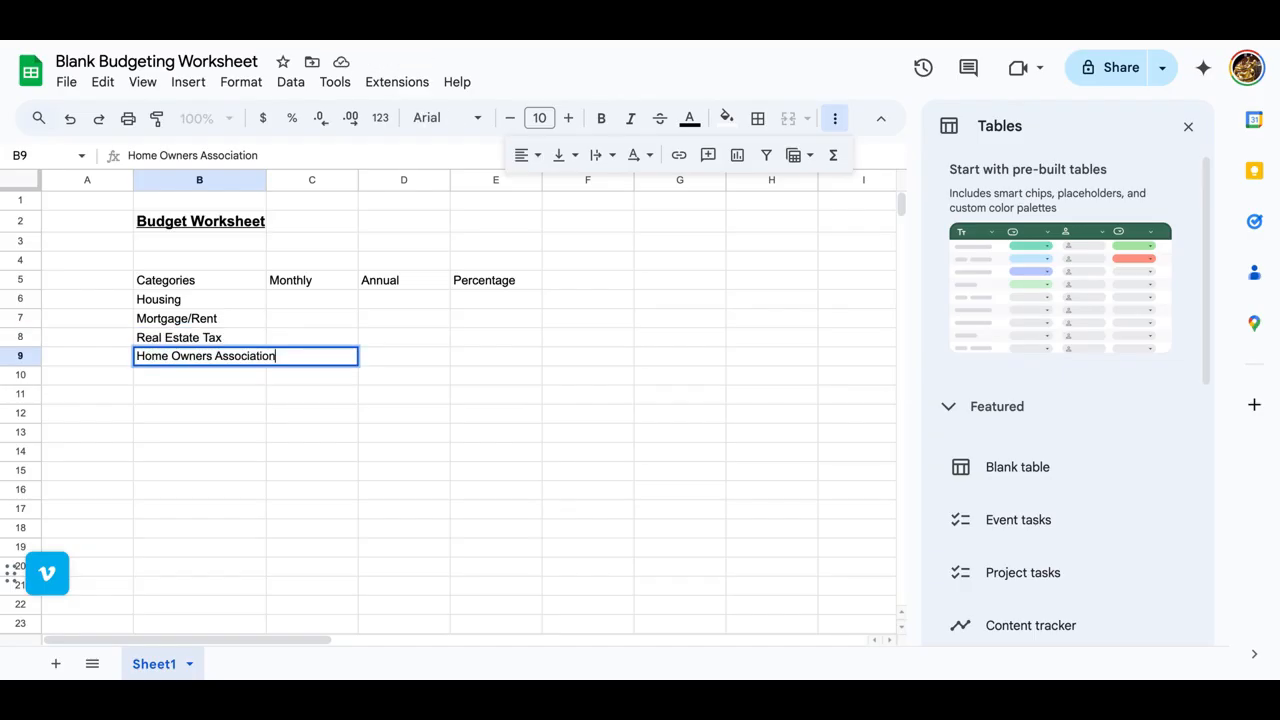
key(Return)
Step: Enter "Home Owners Insurance" in B10 and fit column B's width to its contents
text(Home )
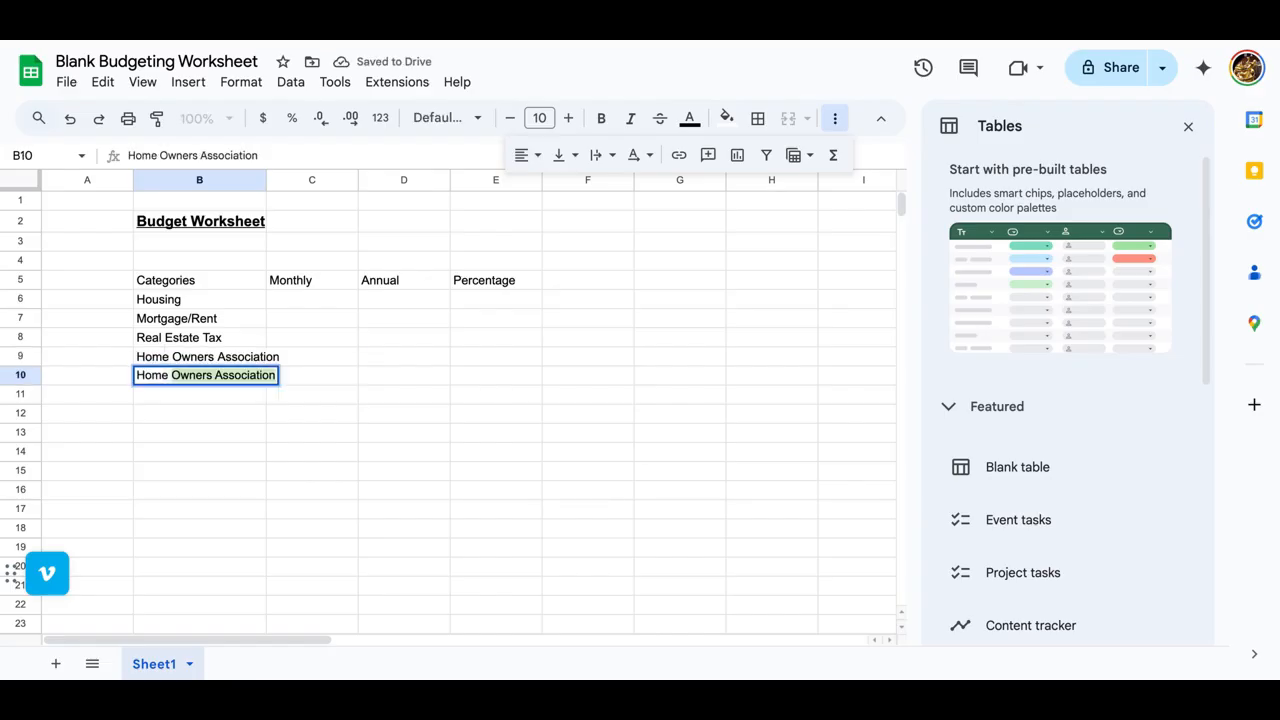
text(Owners Insurance)
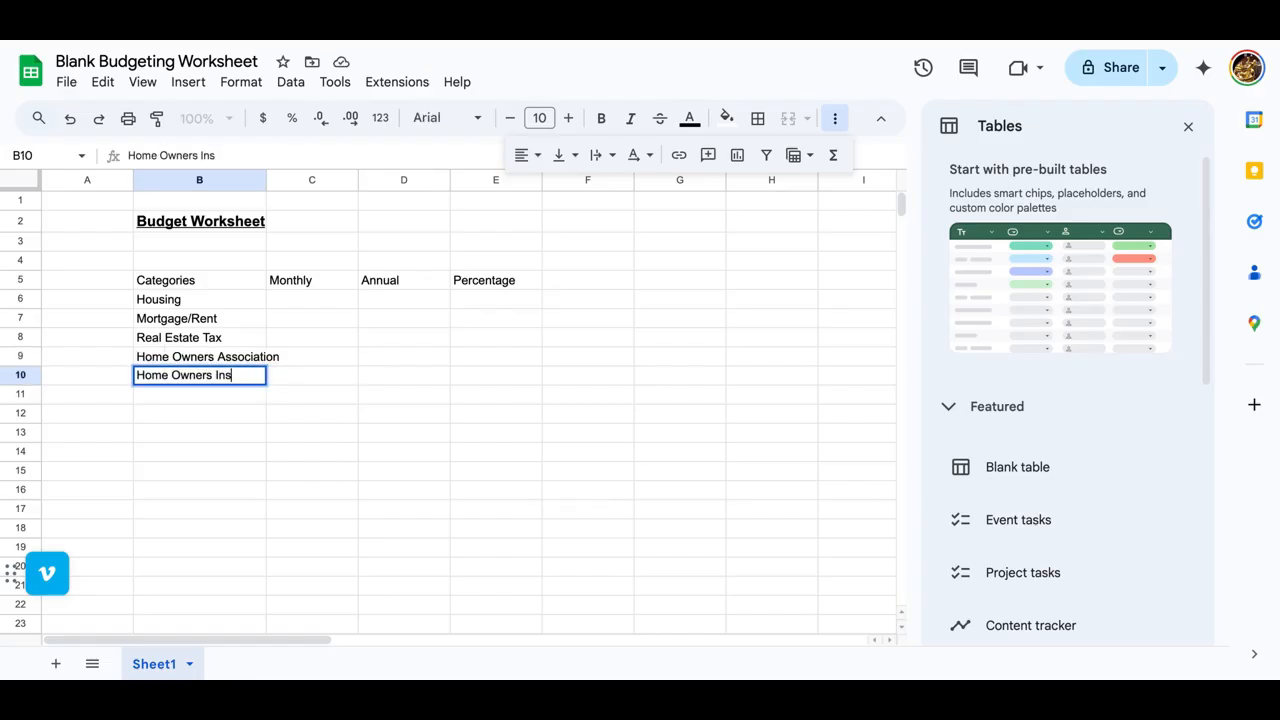
key(Return)
double_click(267, 180)
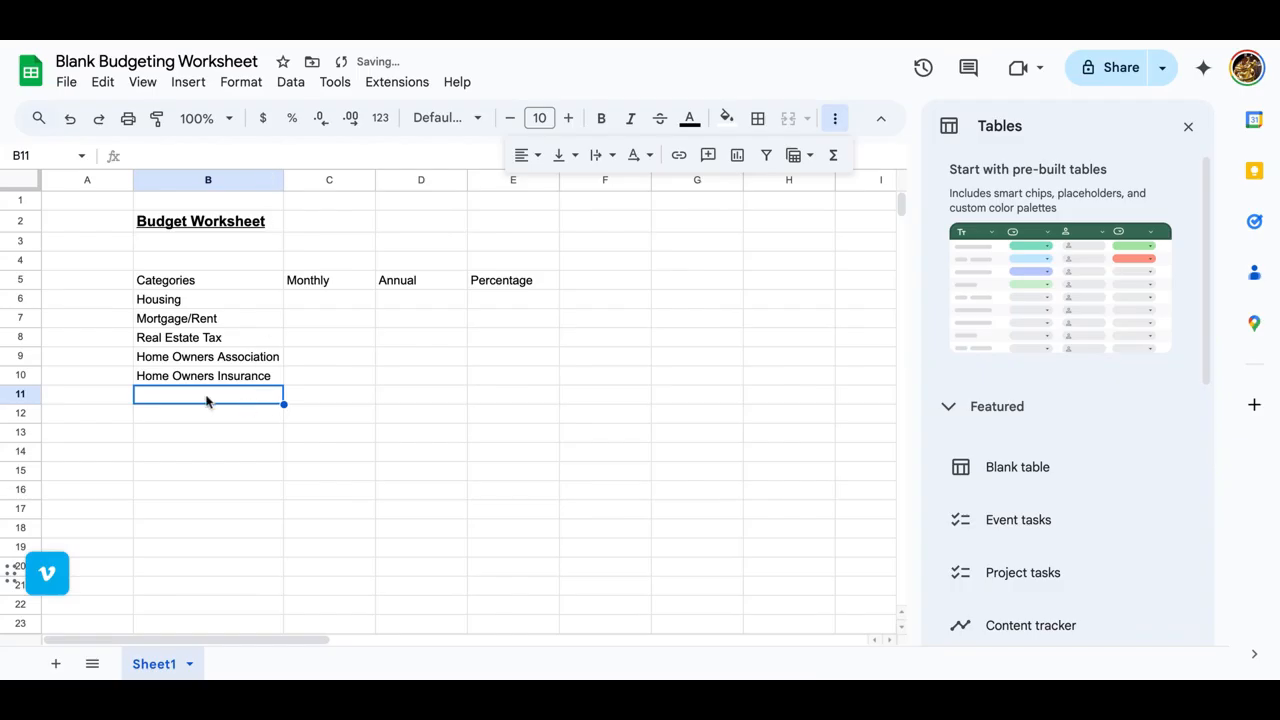
Step: Enter "Housing Total" in B11 below the housing expense items
text(Housin)
key(BackSpace)
text(ing Total)
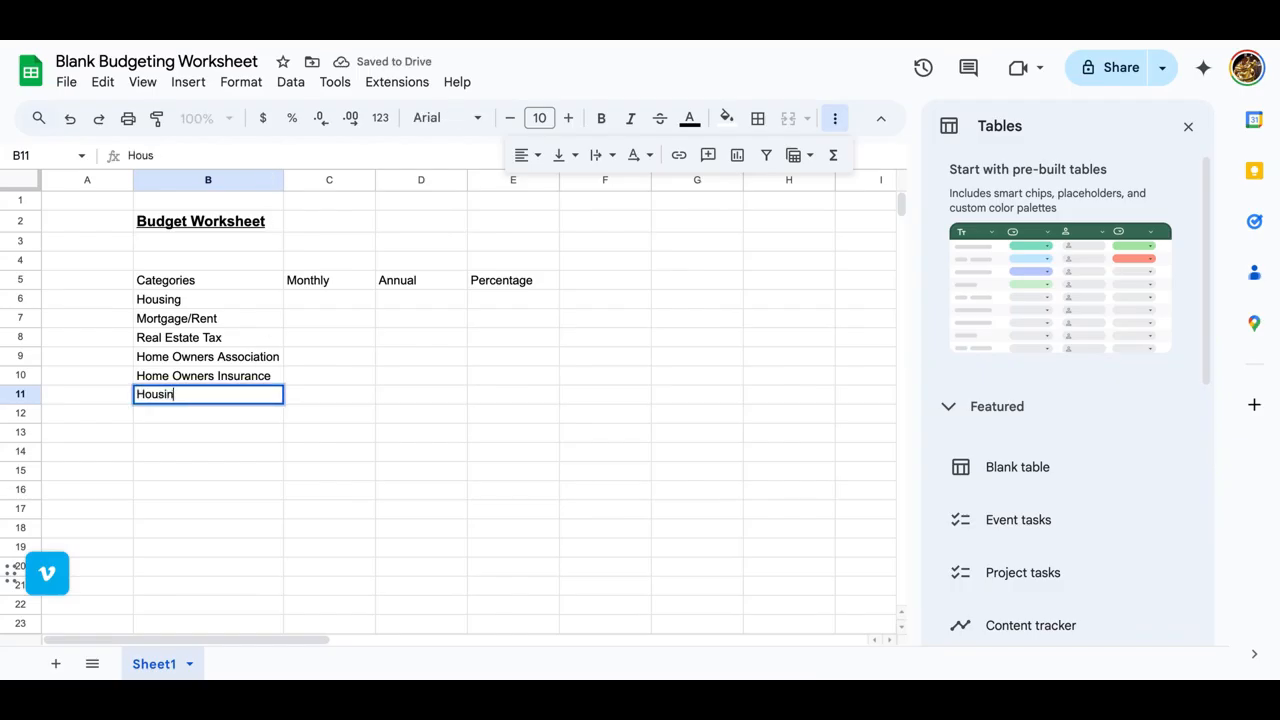
key(Tab)
Step: Right-align the four housing expense items in B7:B10
click(185, 320)
drag(185, 322, 186, 378)
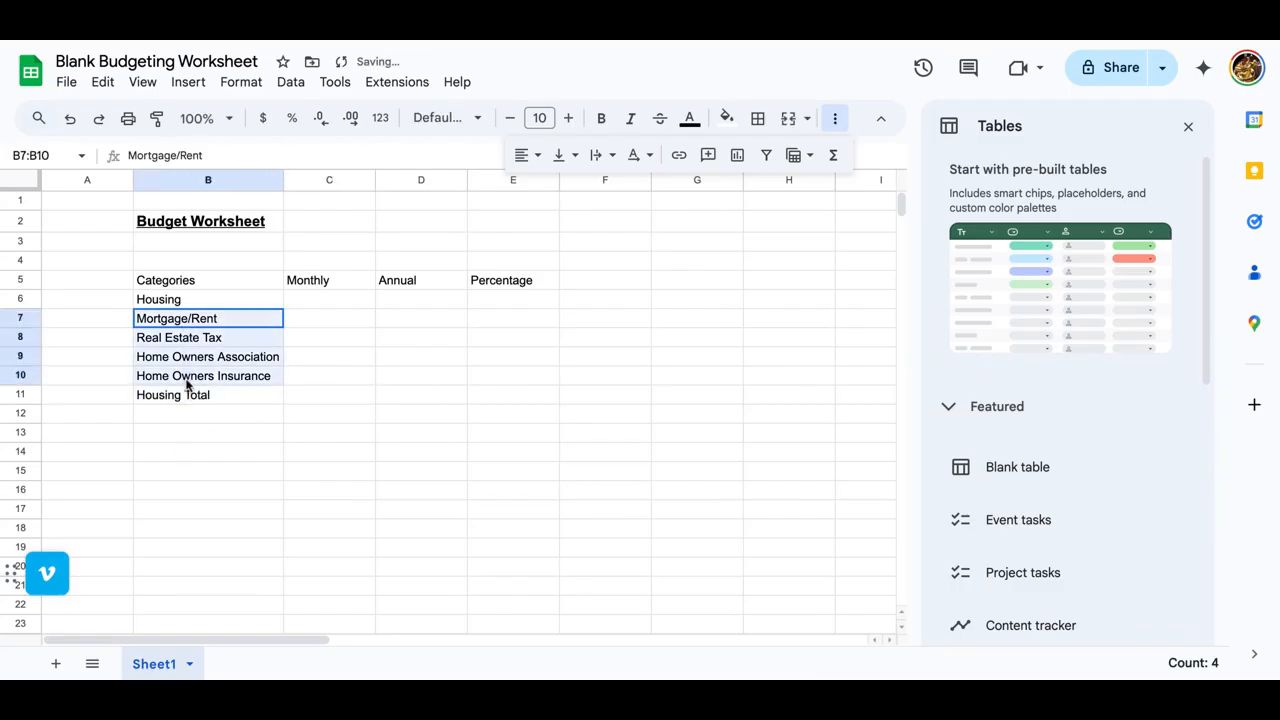
click(540, 155)
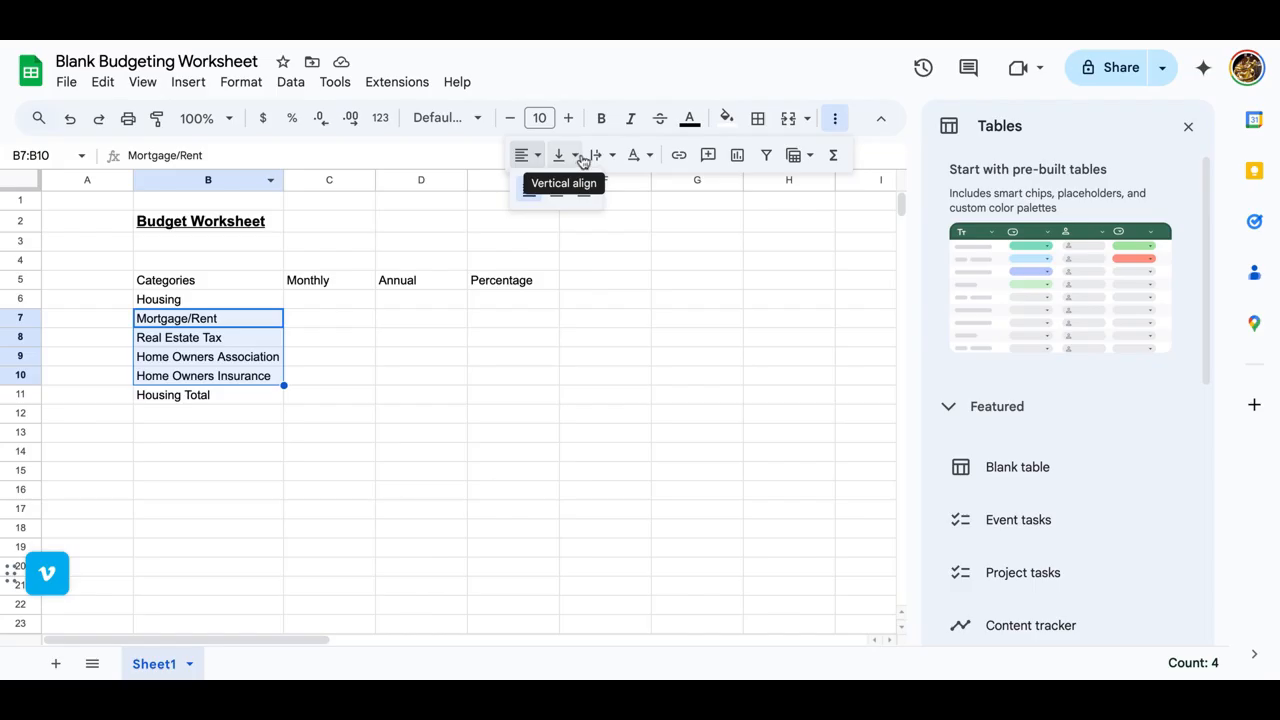
click(836, 121)
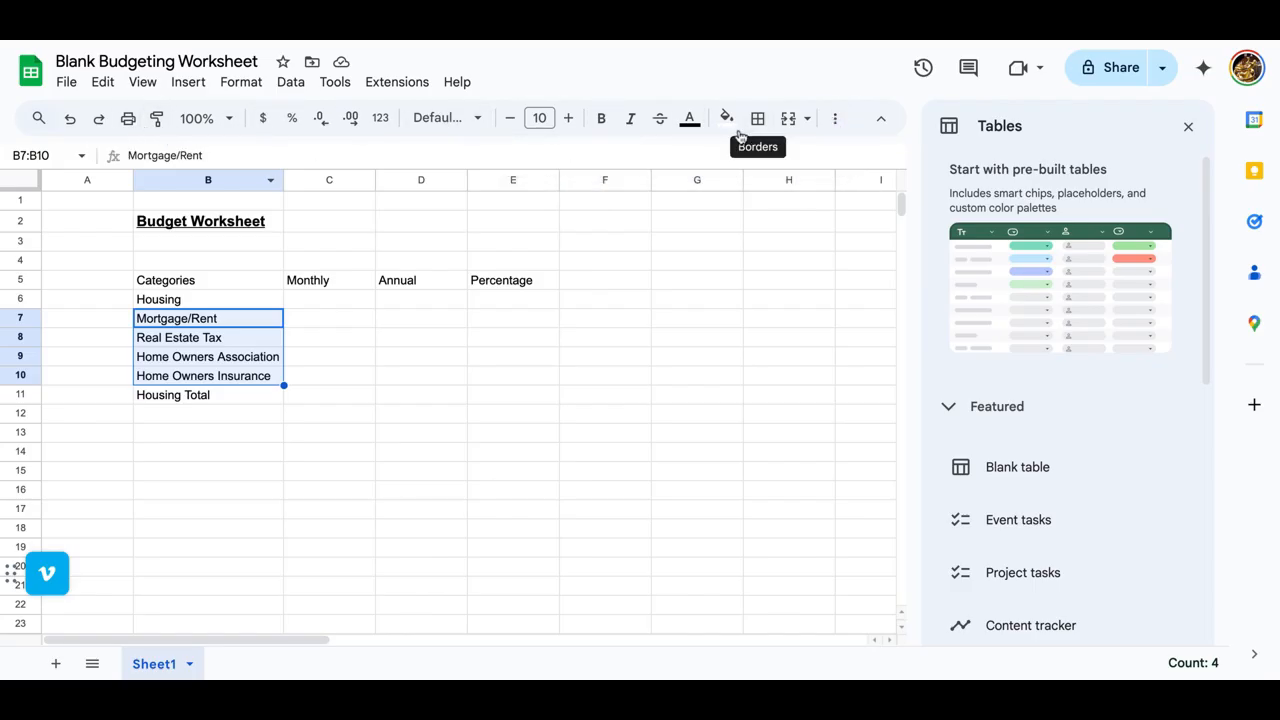
click(808, 119)
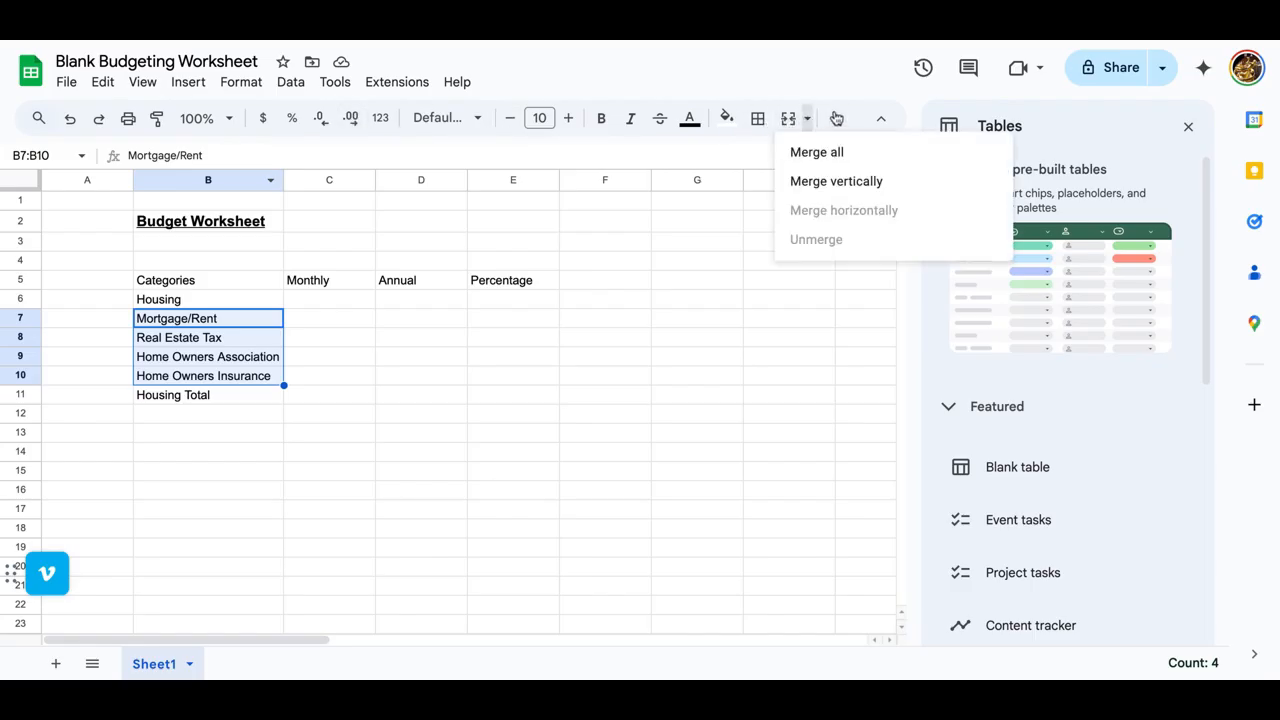
click(840, 121)
click(527, 155)
click(551, 190)
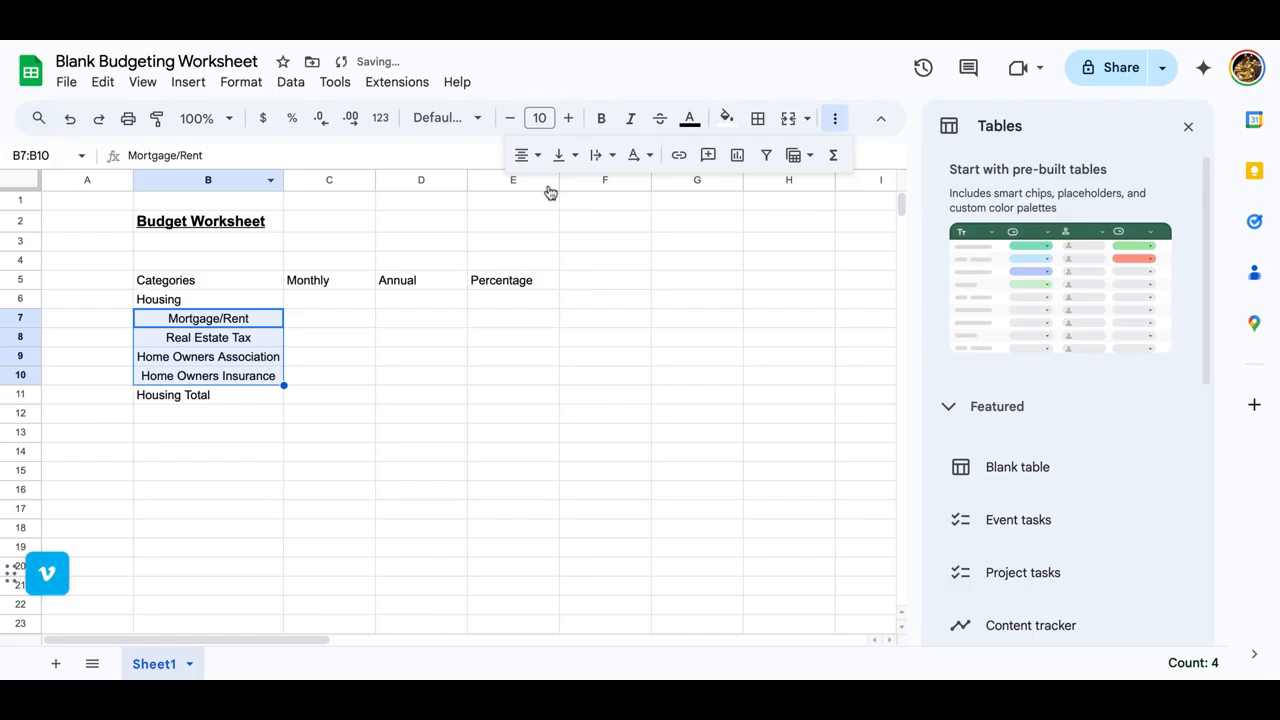
click(538, 160)
click(582, 188)
click(300, 375)
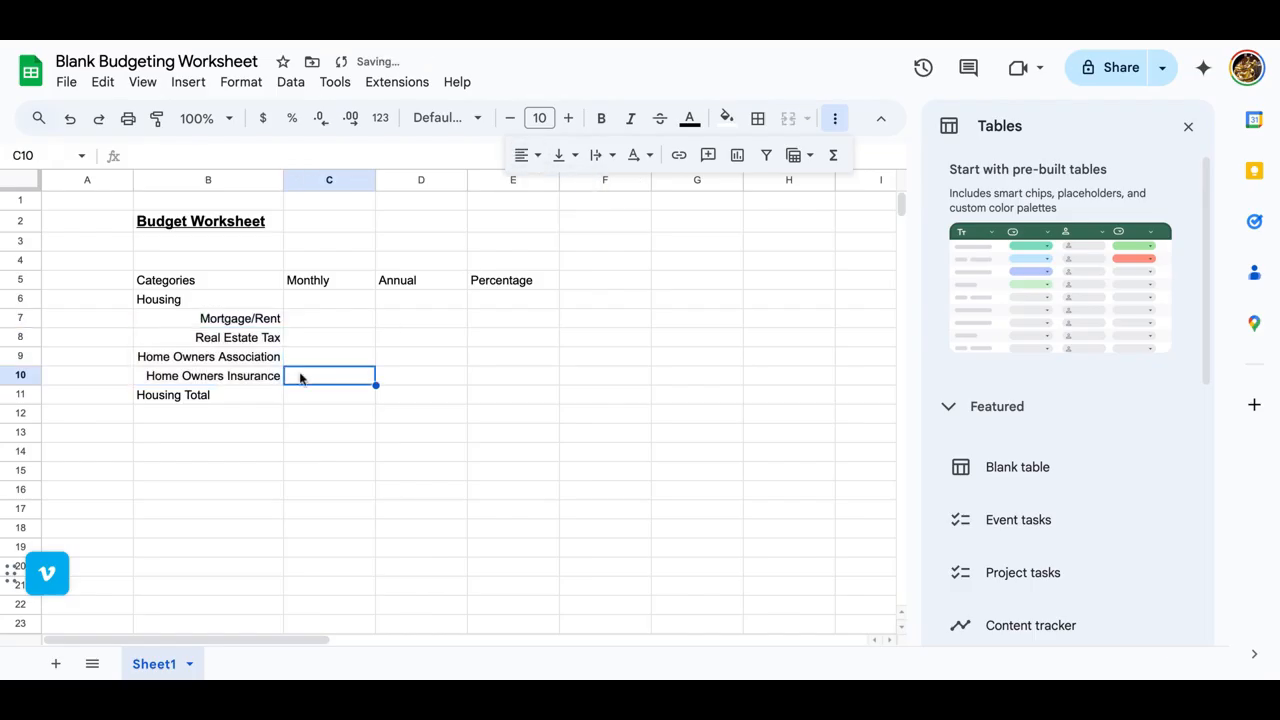
Step: Bold the Housing Total row across B11:E11 and the Housing heading in B6
click(280, 396)
drag(289, 398, 474, 397)
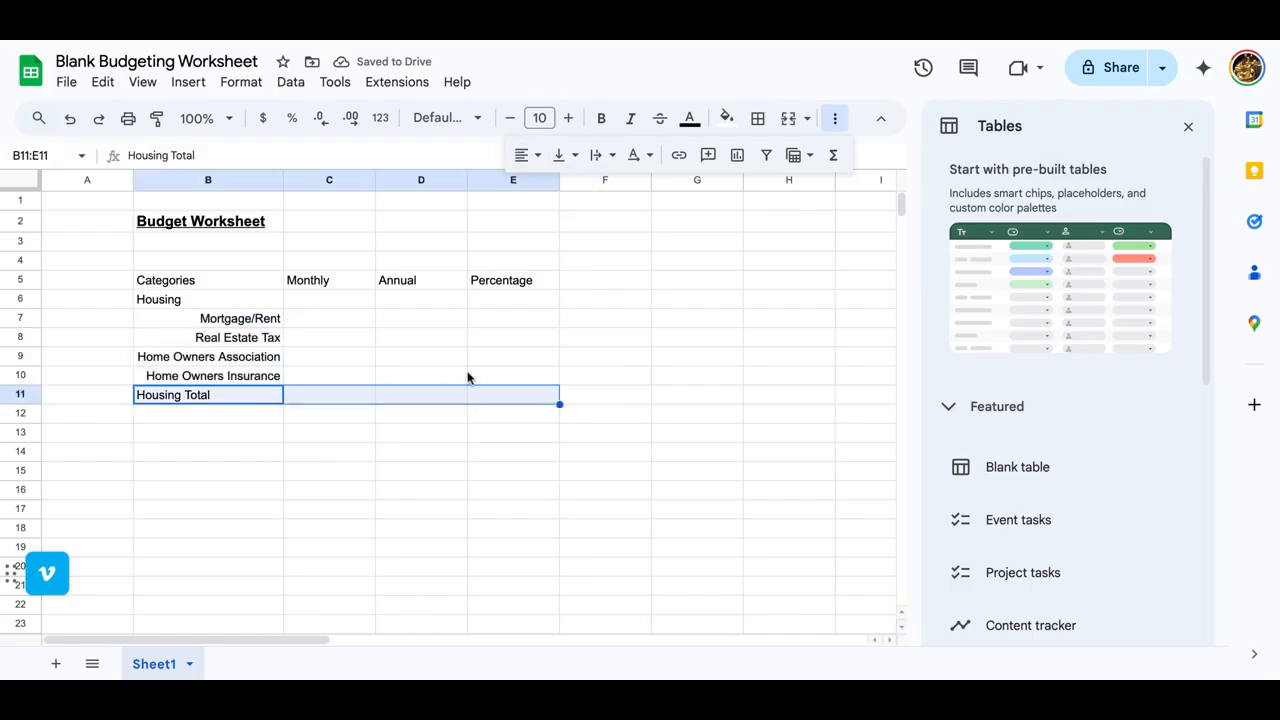
click(600, 120)
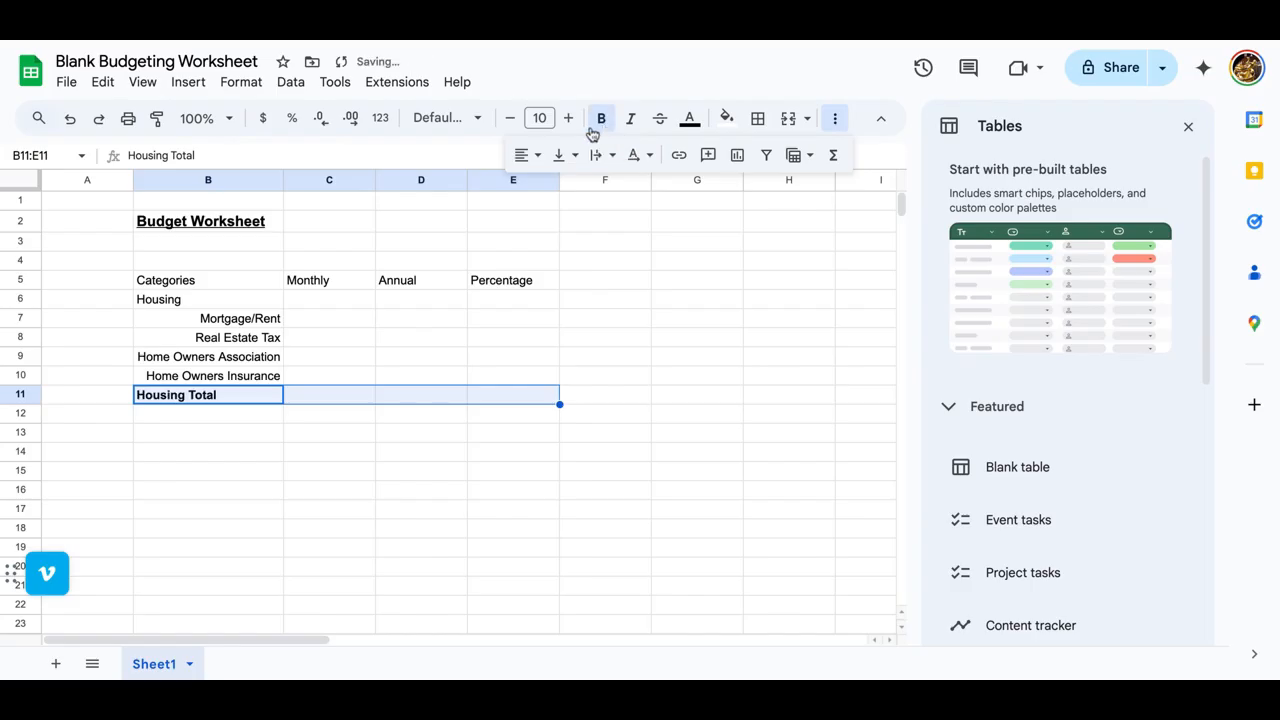
click(195, 305)
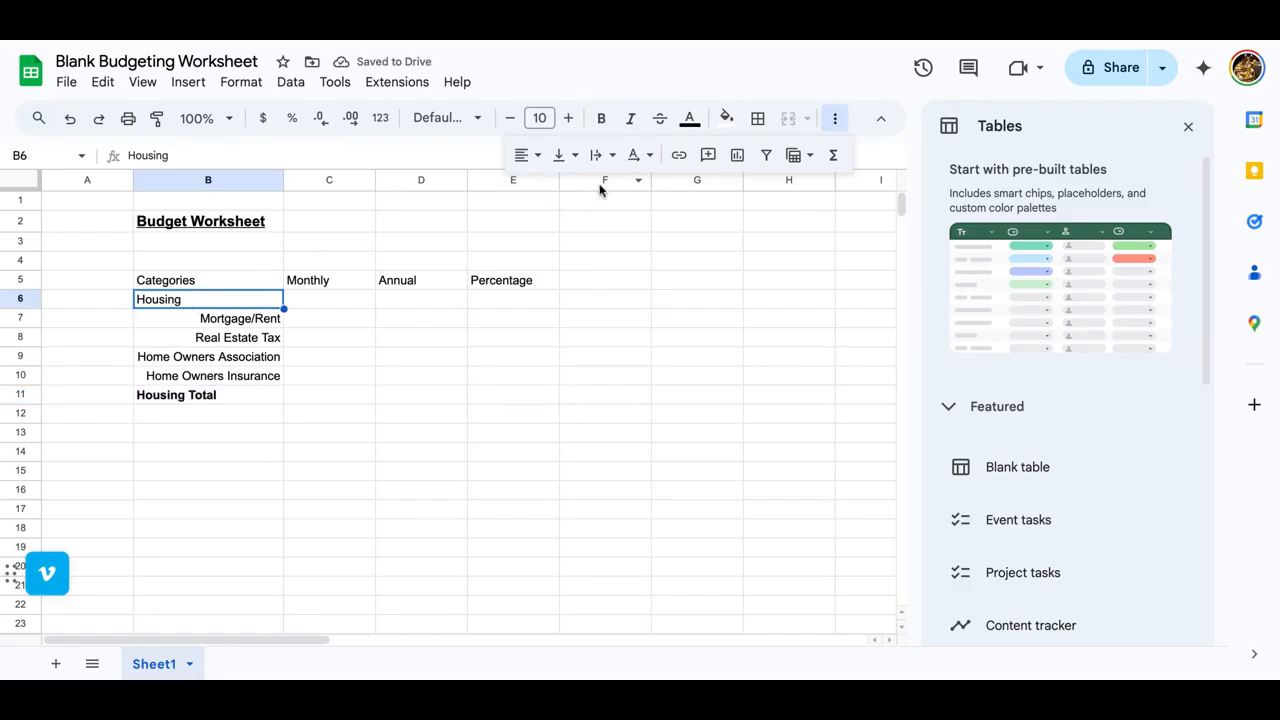
click(601, 119)
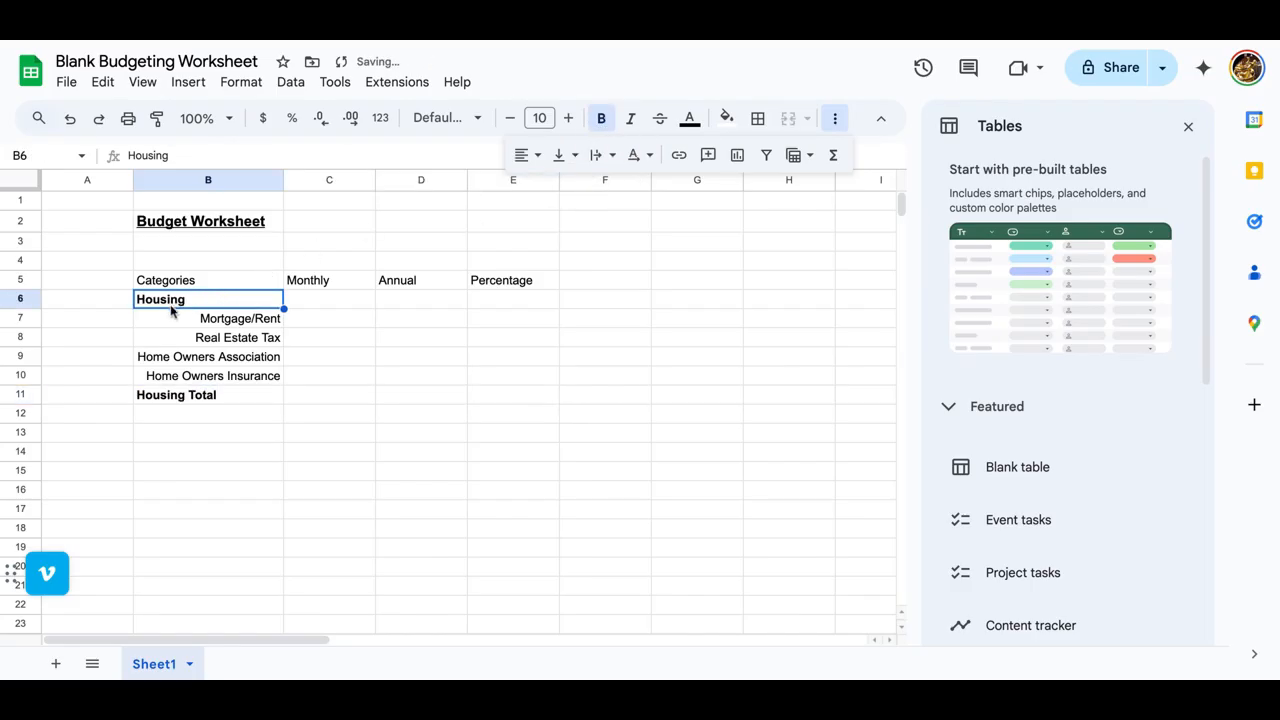
Step: Bold and center the column headers in B5:E5
drag(180, 281, 522, 280)
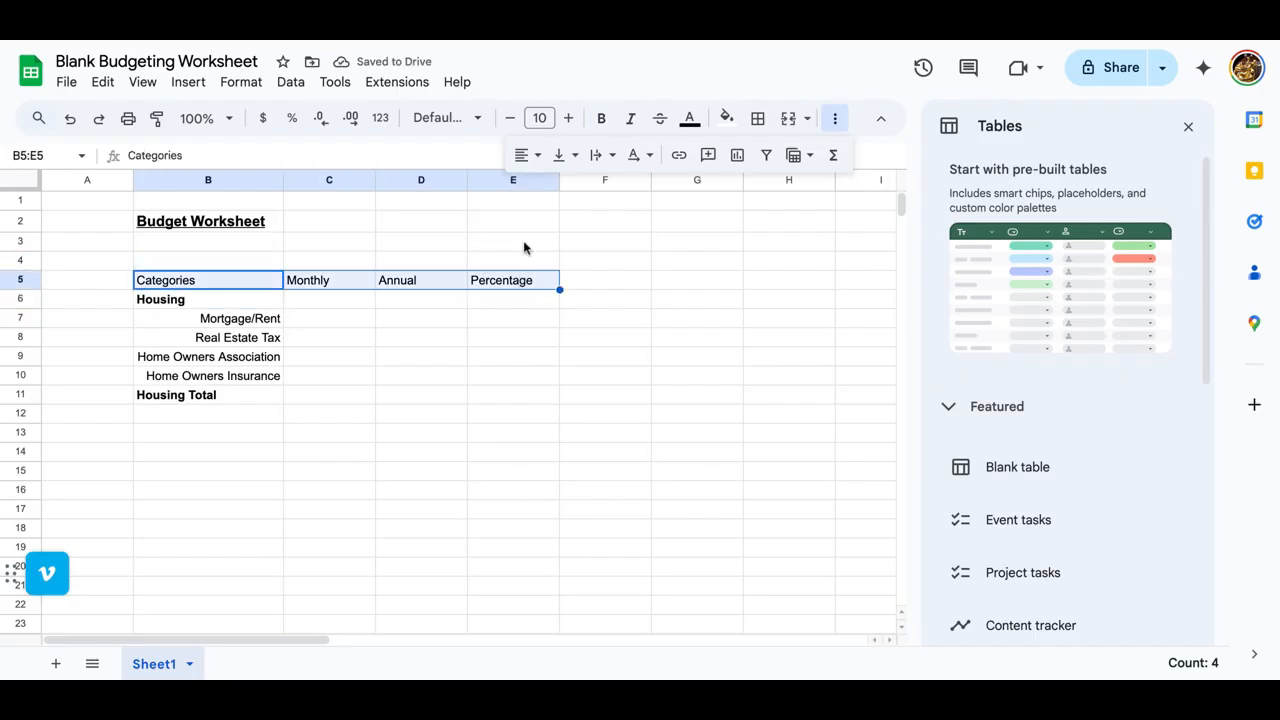
click(603, 119)
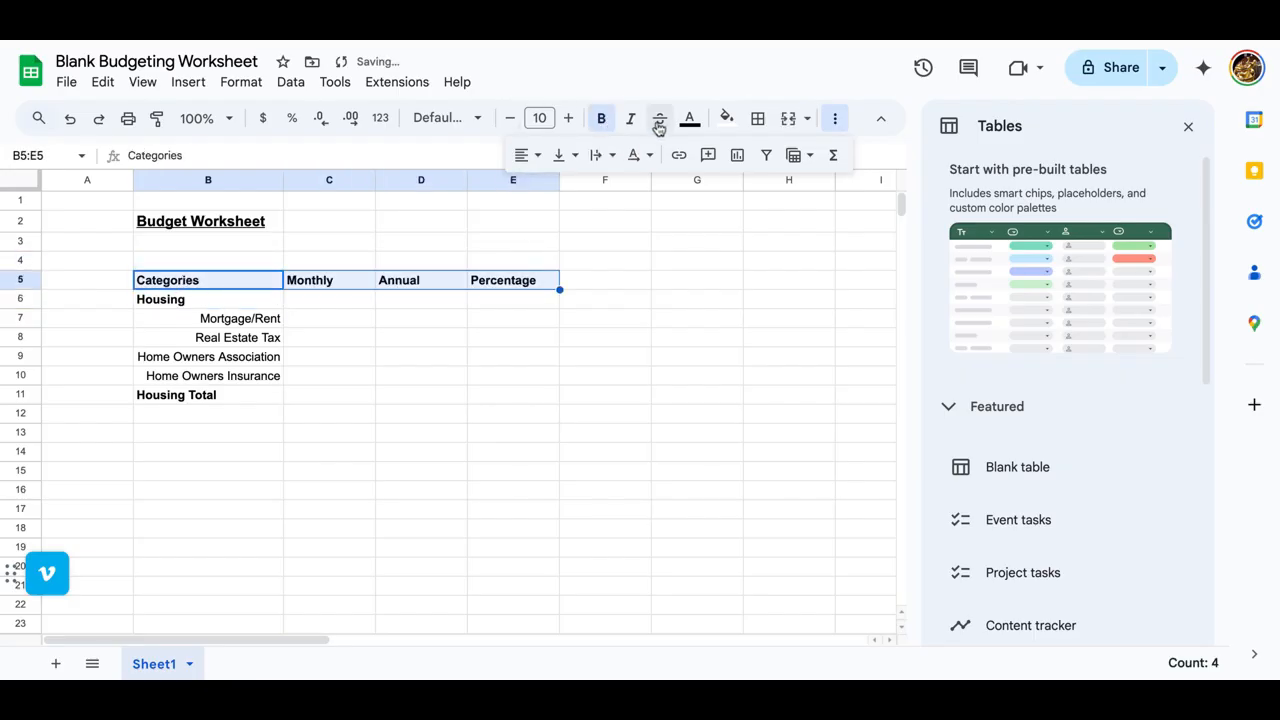
click(537, 156)
click(556, 189)
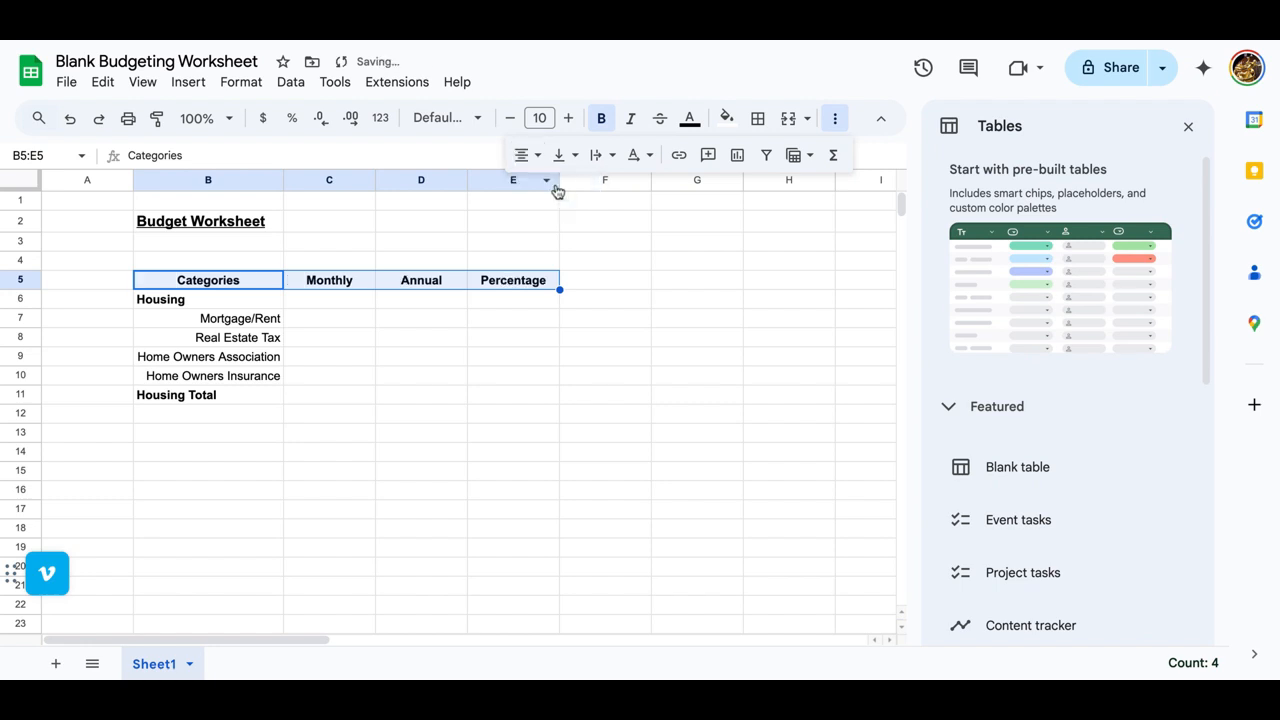
Step: Add bottom and top borders to the Housing Total row across B11:E11
click(201, 400)
drag(201, 400, 491, 397)
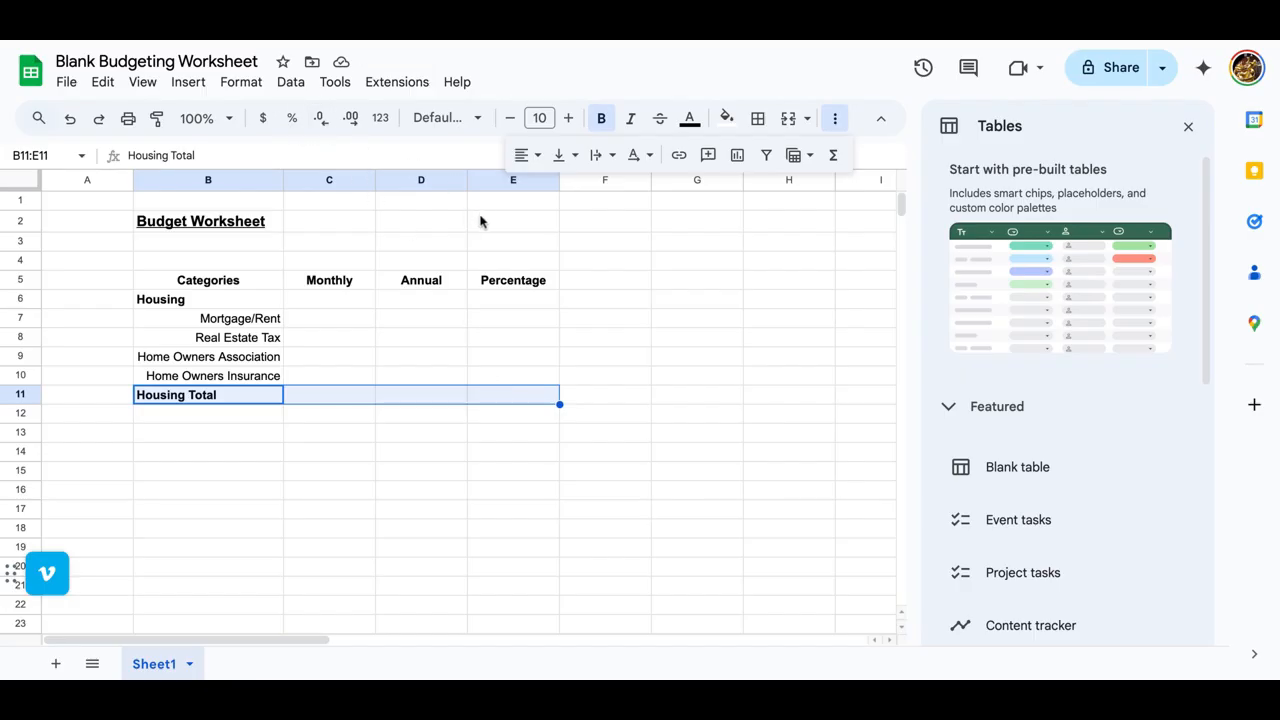
click(760, 118)
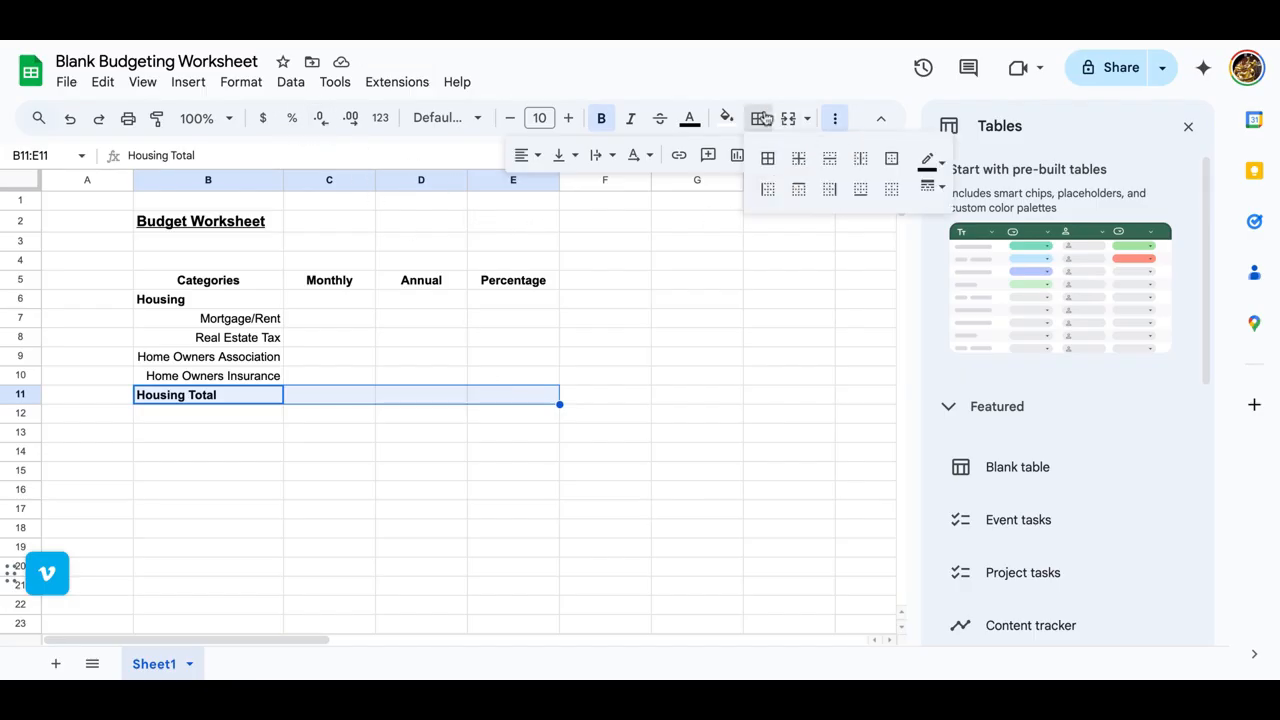
click(941, 190)
click(870, 192)
click(859, 192)
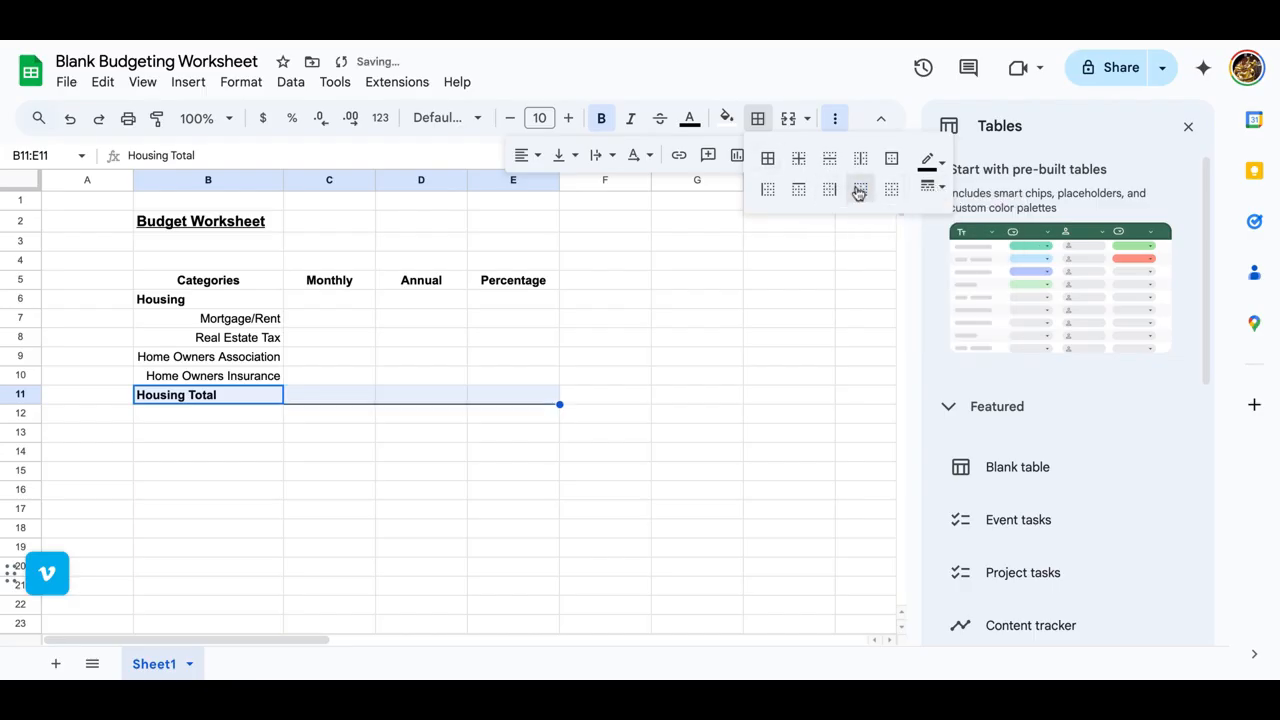
click(798, 190)
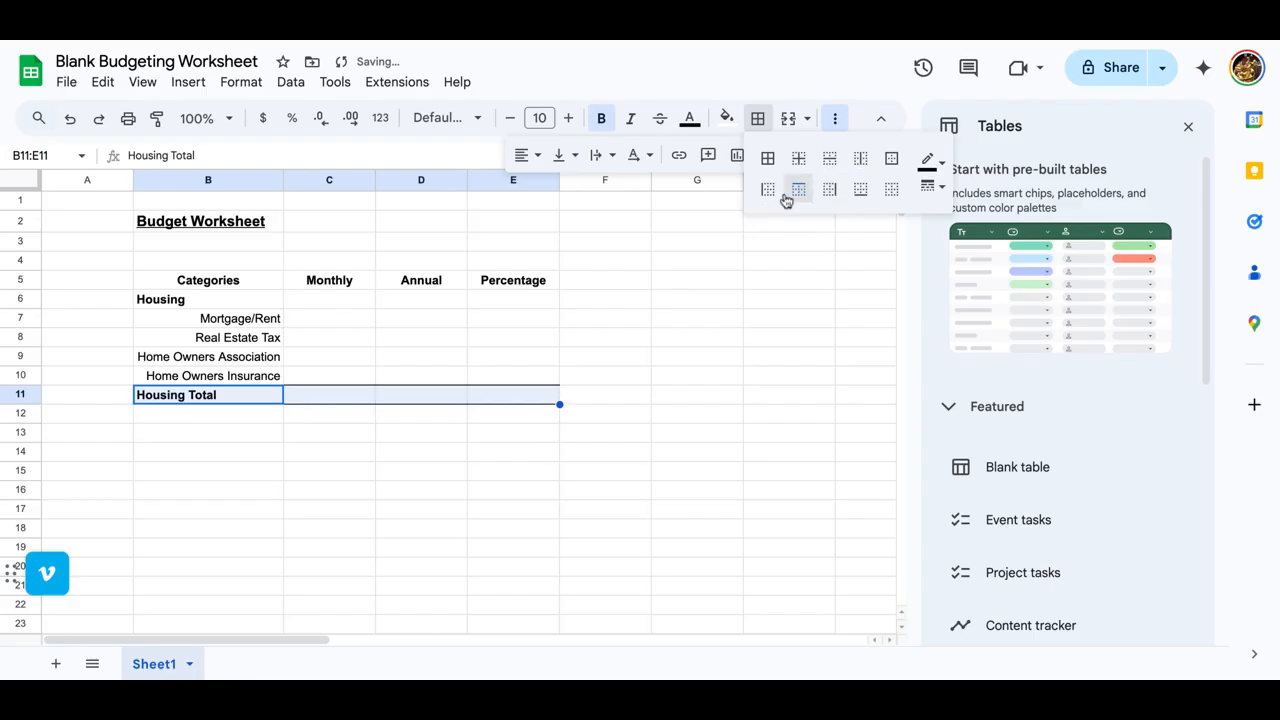
click(462, 470)
Step: Enter the category heading "Transportation" in B13, leaving row 12 blank
click(232, 420)
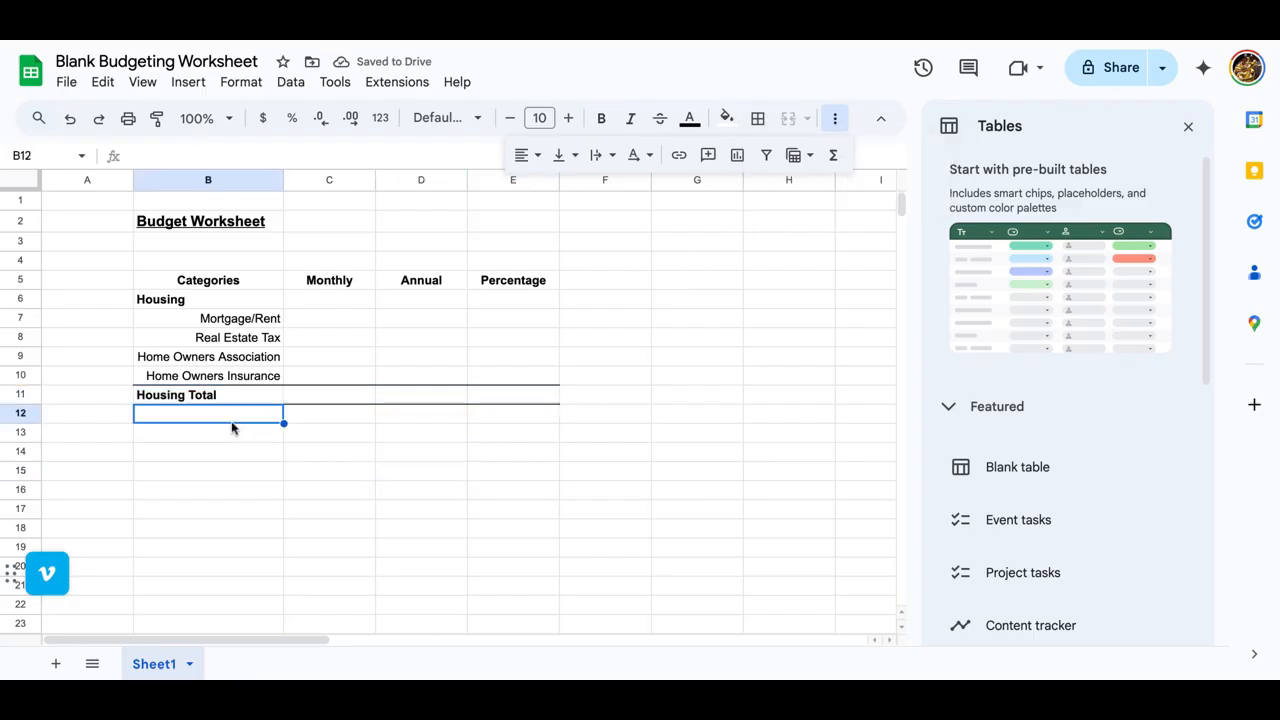
click(227, 433)
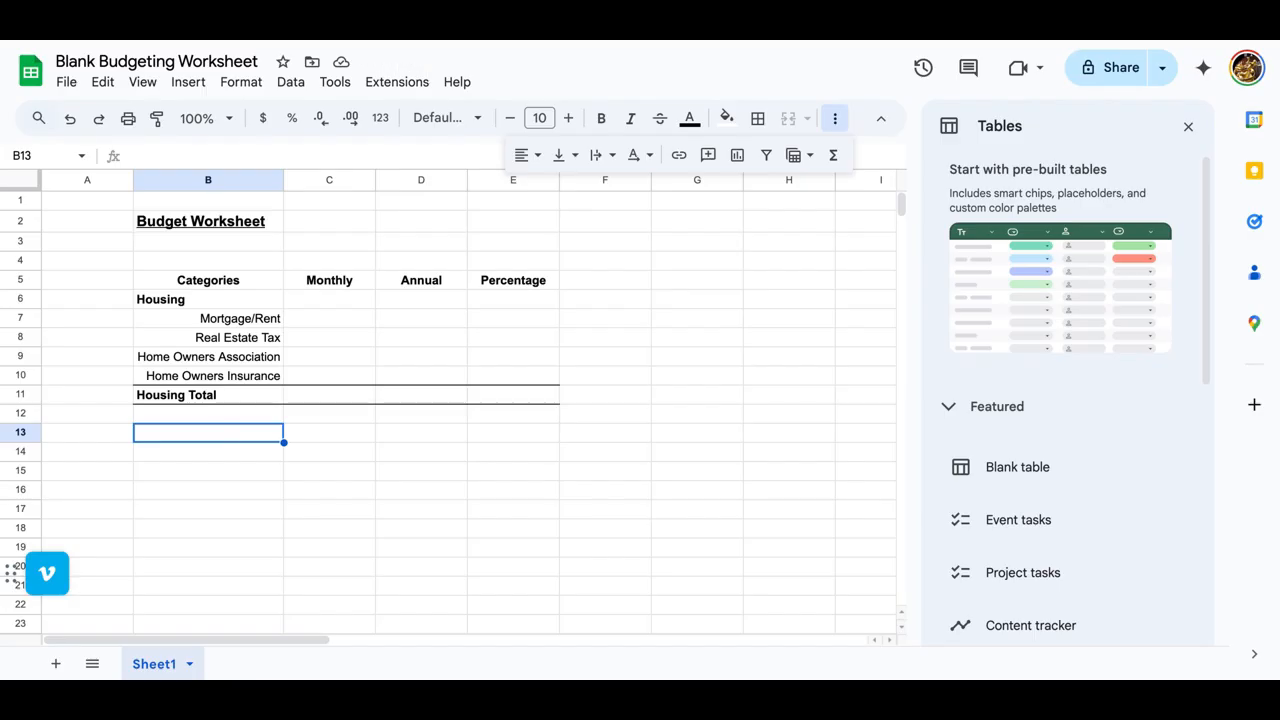
text(Tran)
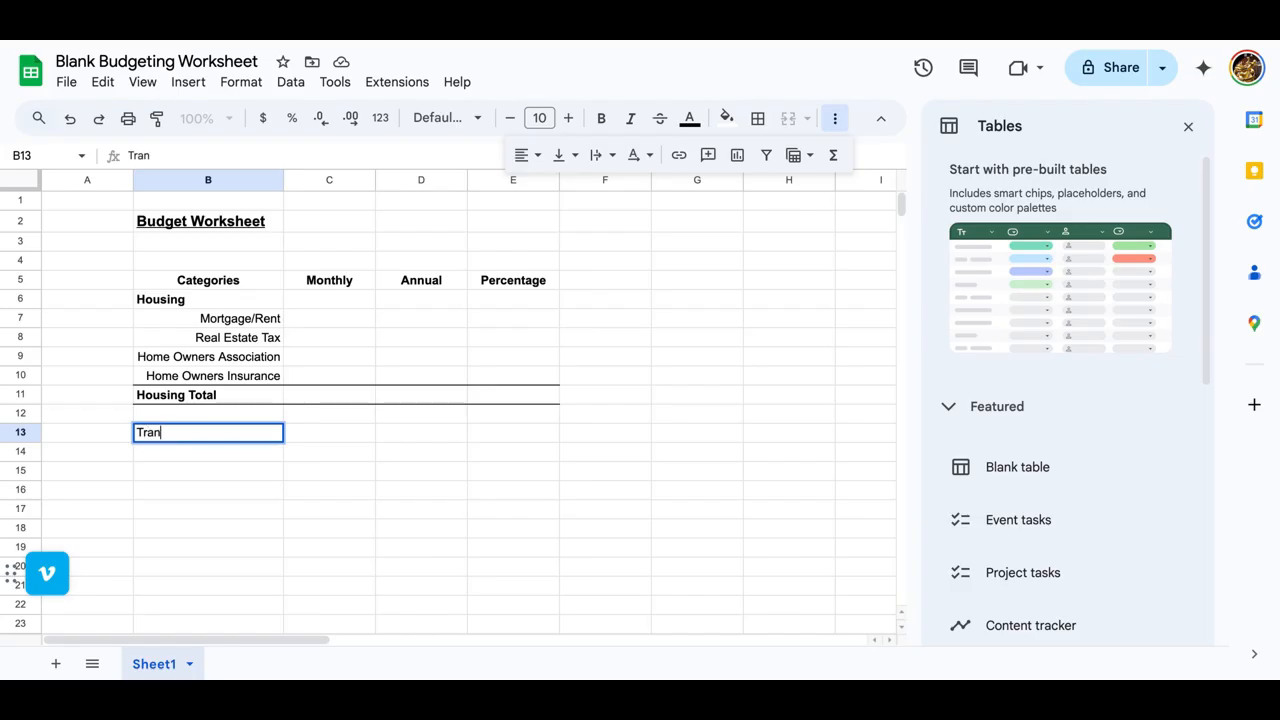
text(sportation)
key(Tab)
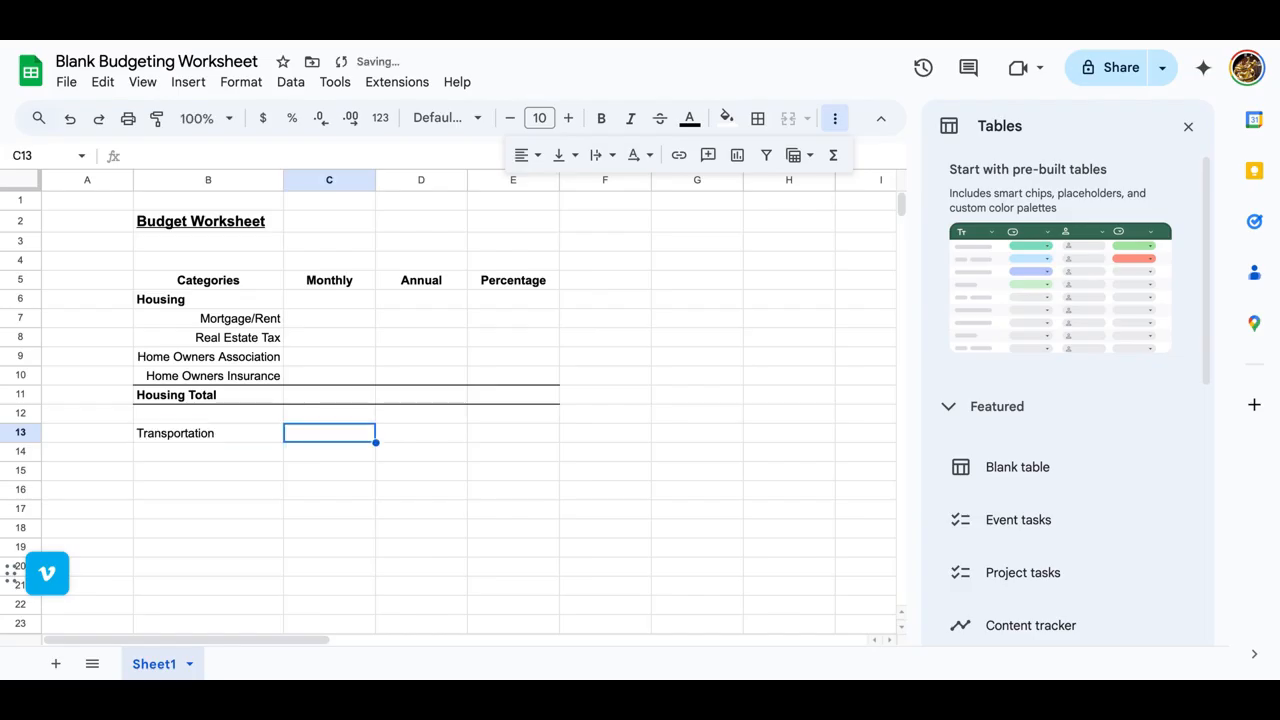
Step: Enter "Car Payment" in B14, "Car Insurance" in B15 and "Gas" in B16 under Transportation
key(Left)
key(Down)
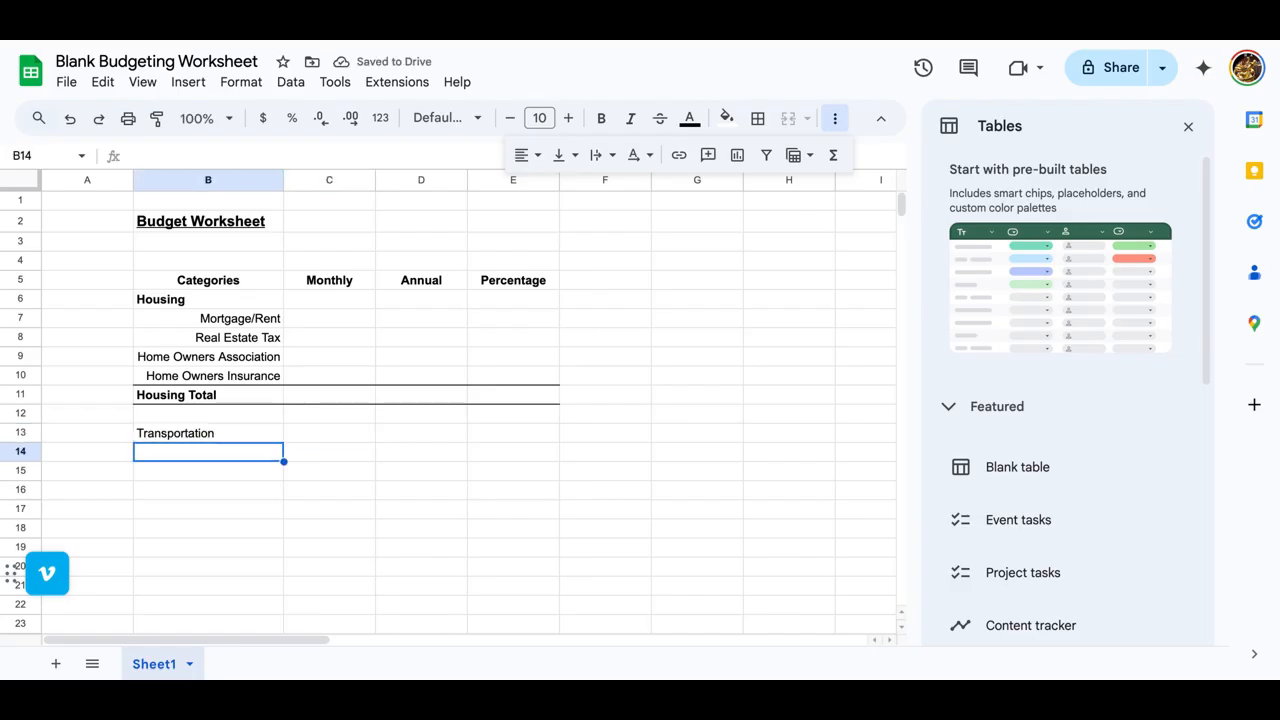
text(Car Paymet)
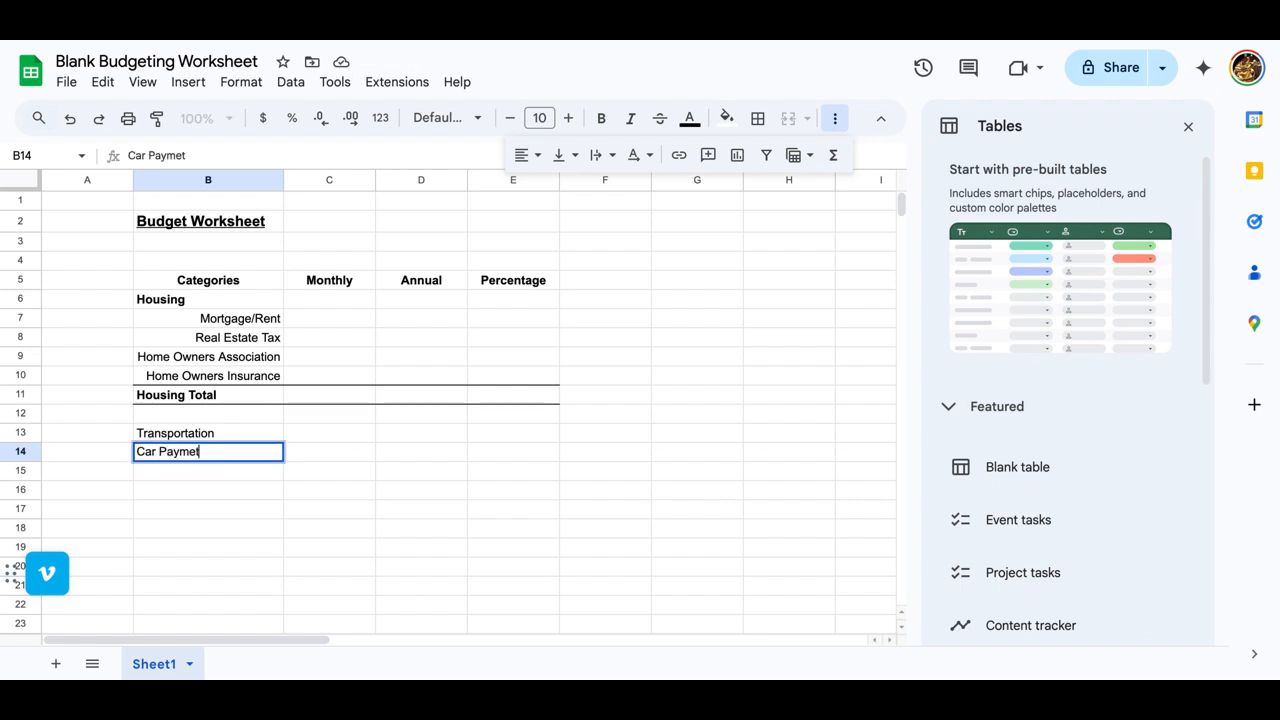
key(Return)
key(Up)
text(Car Payment)
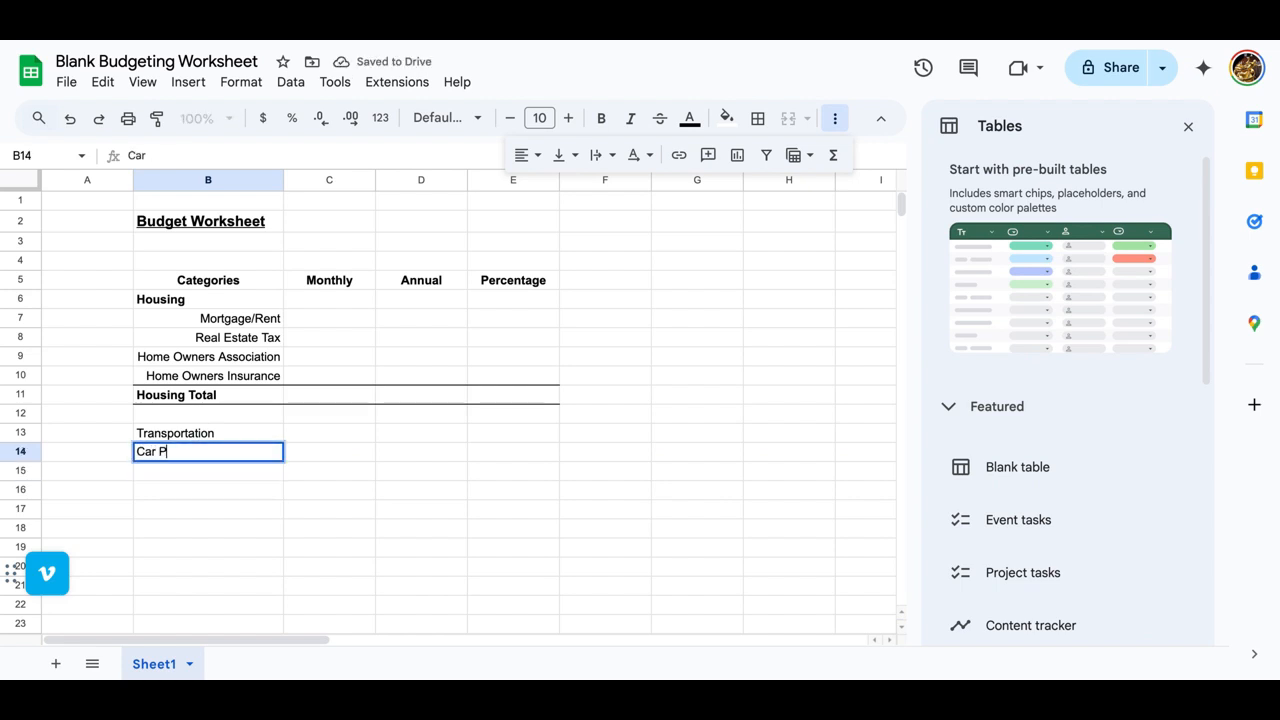
key(Return)
text(Car Insurance)
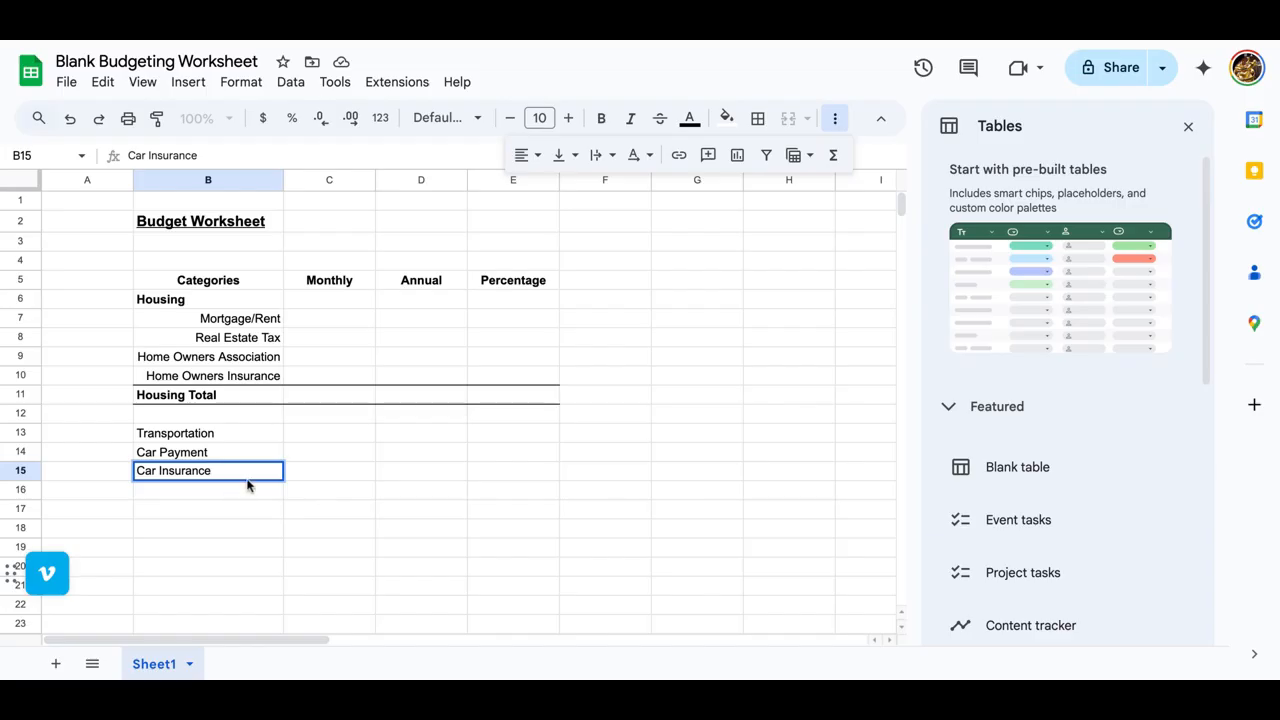
key(Return)
text(Gas)
key(Return)
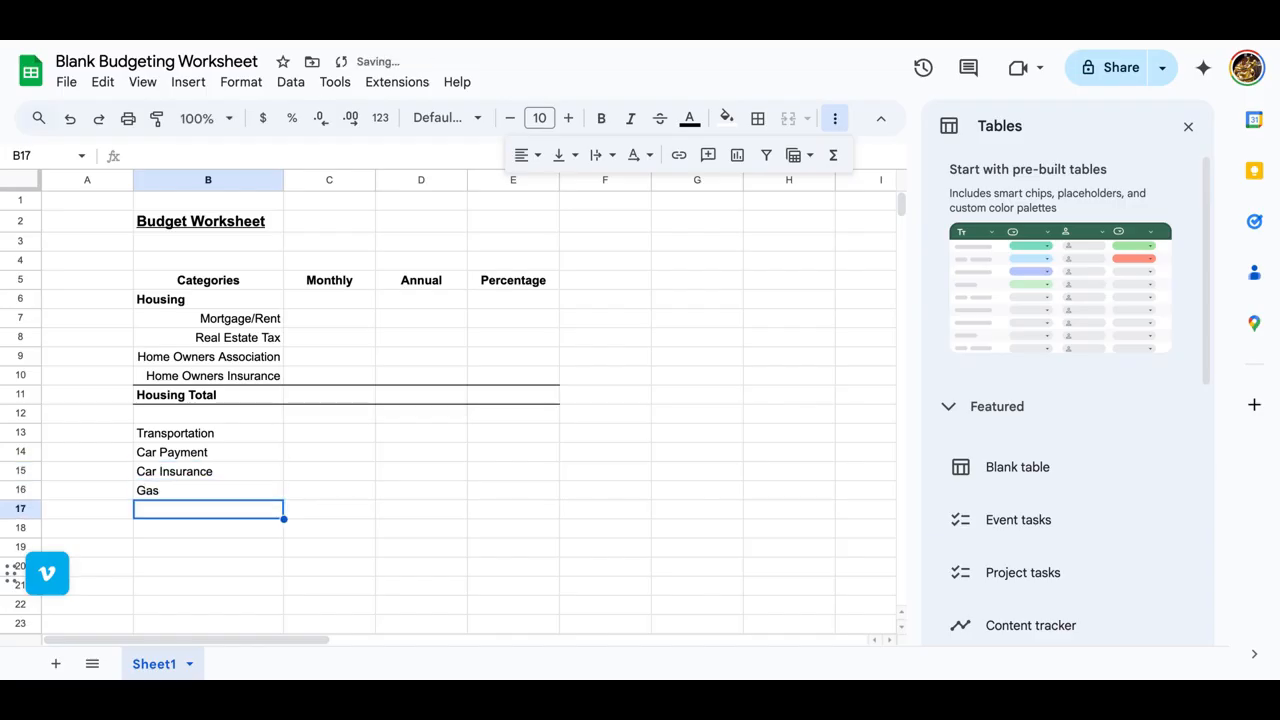
Step: Enter "Auto Expenses (Oil, Servicing, Repairs)" in B17
text(Auto)
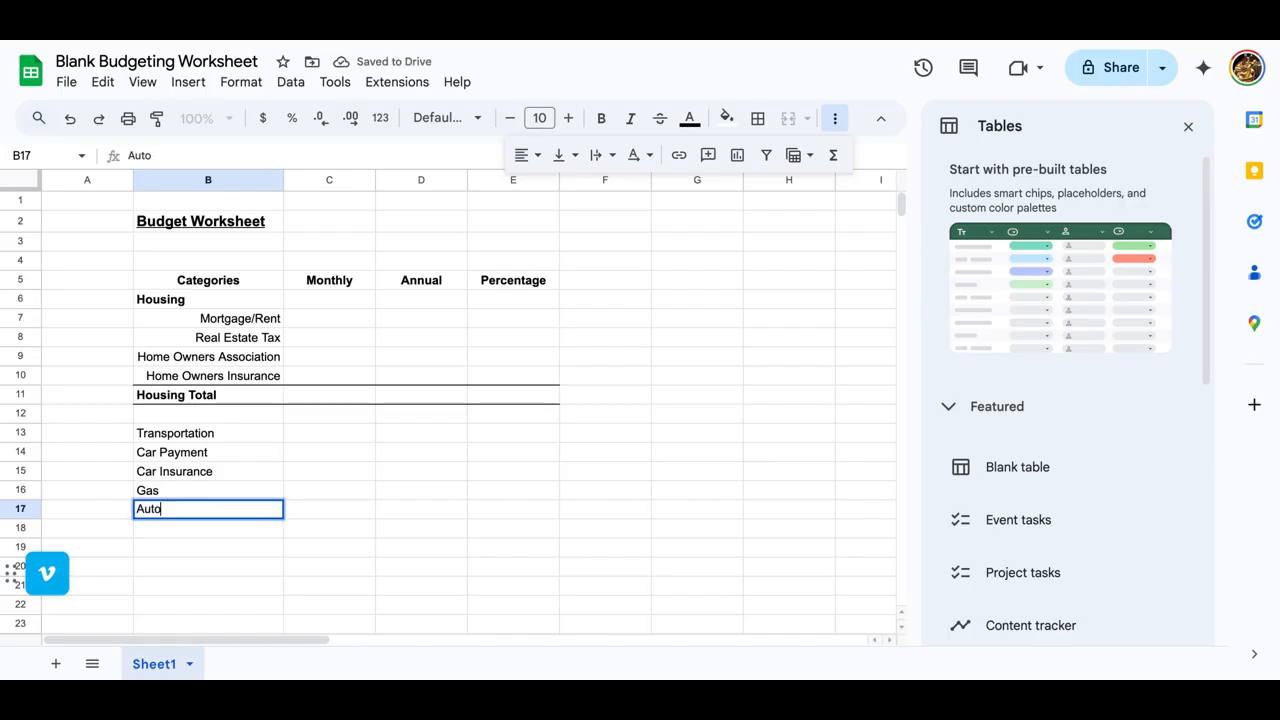
text( Expenses)
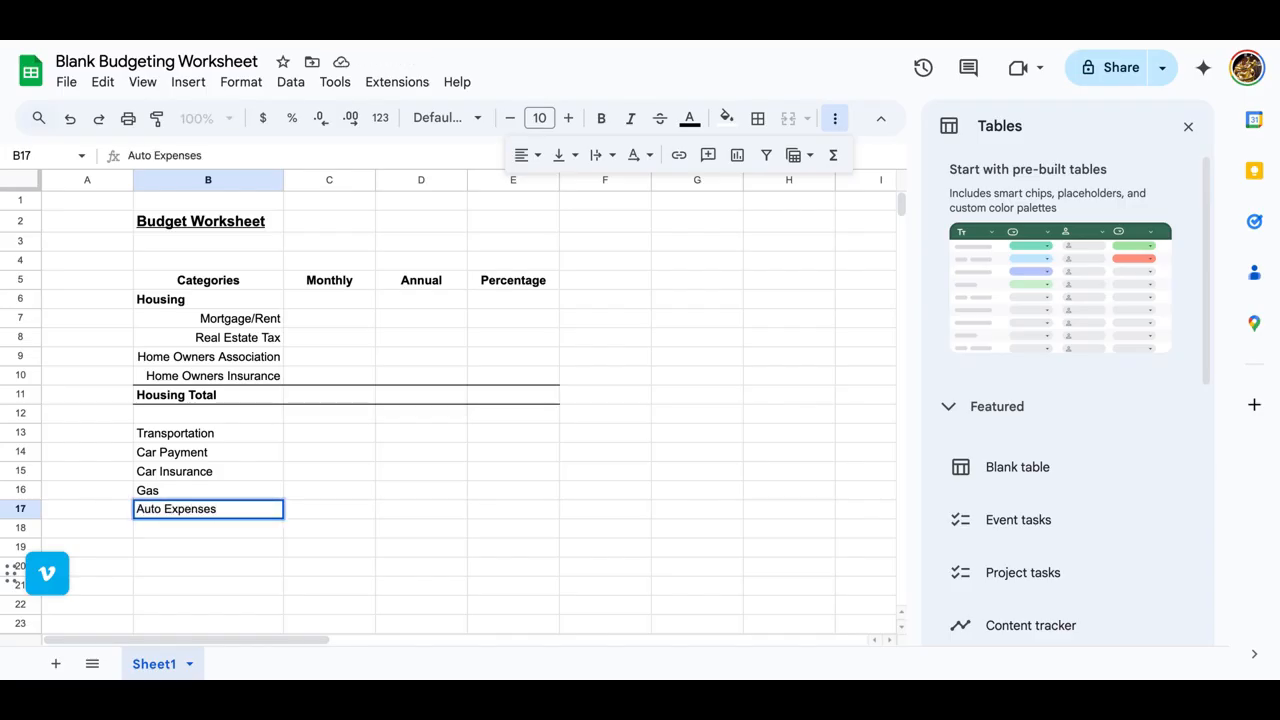
text(Servi)
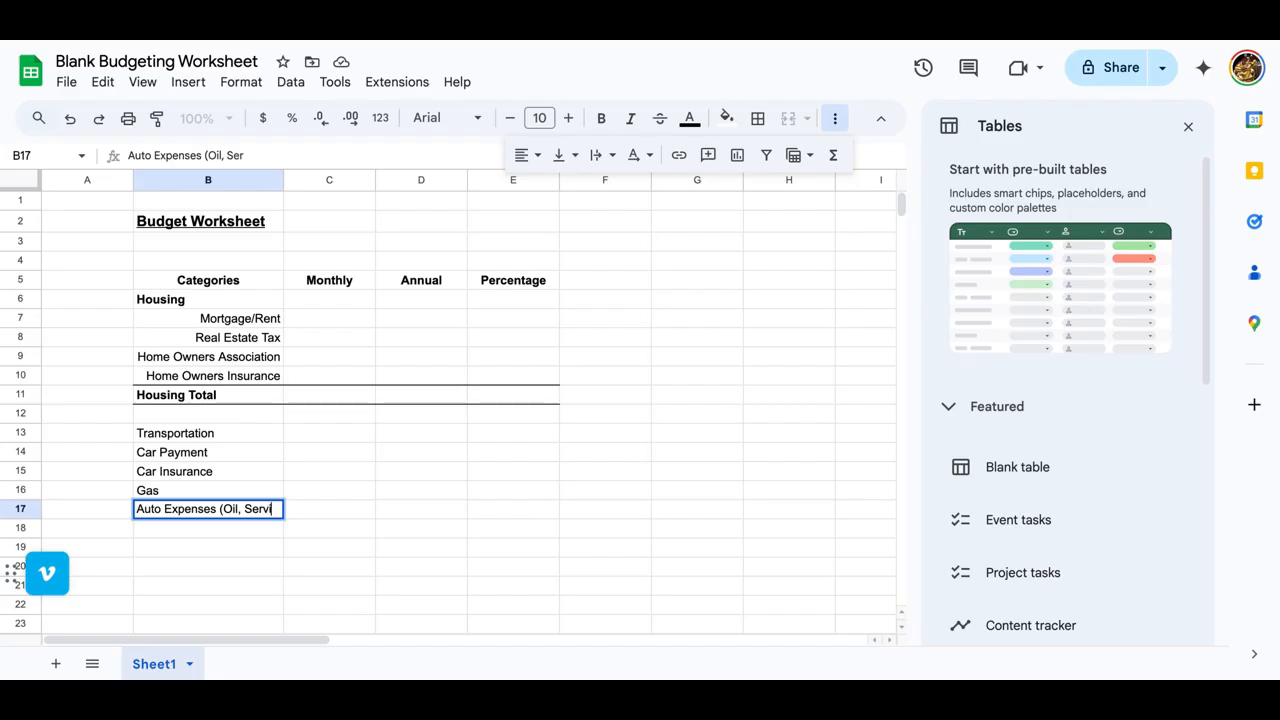
text(cing)
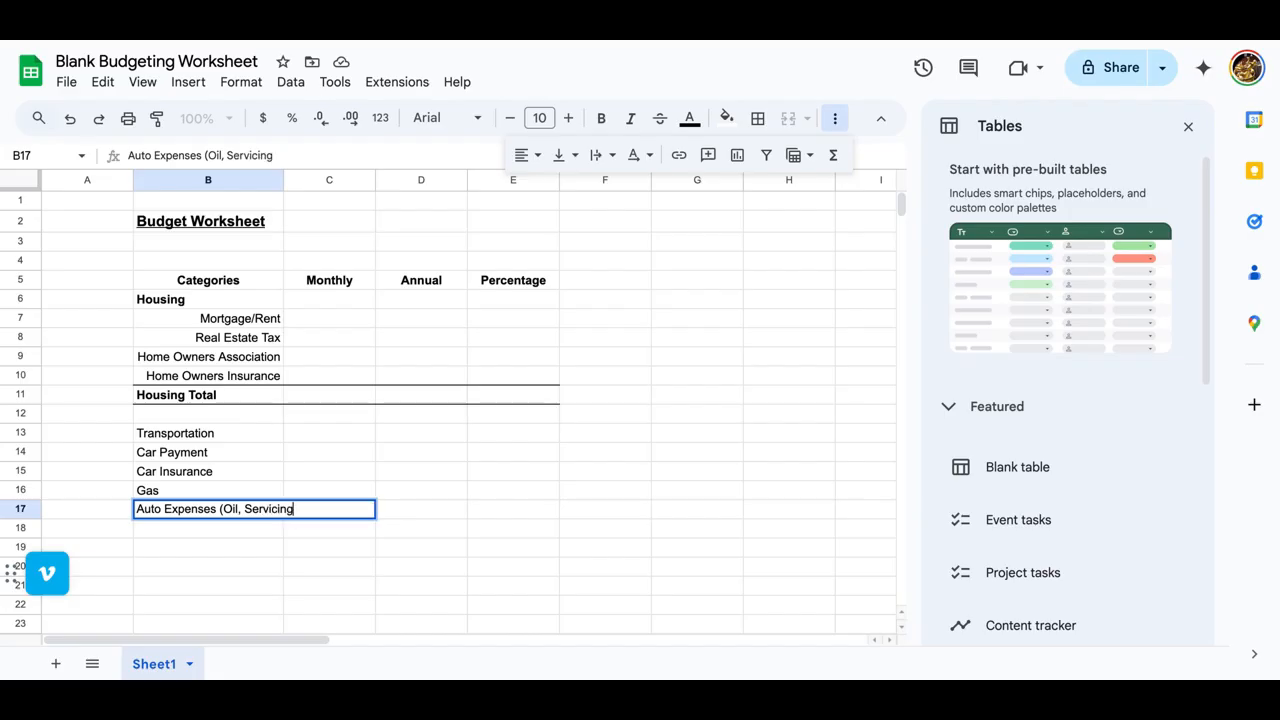
text( cing, Repairs))
key(Return)
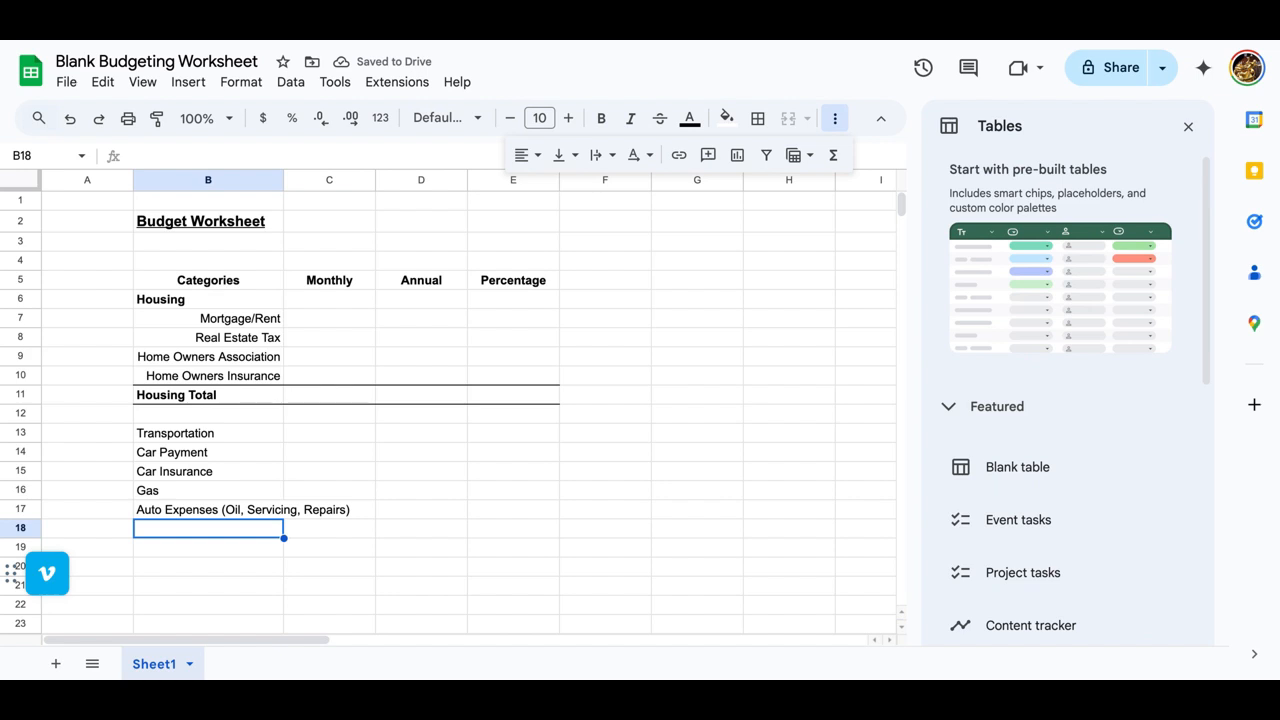
Step: Enter "Transportation Total" in B18 and bold the row across B18:E18
text(Transportation To)
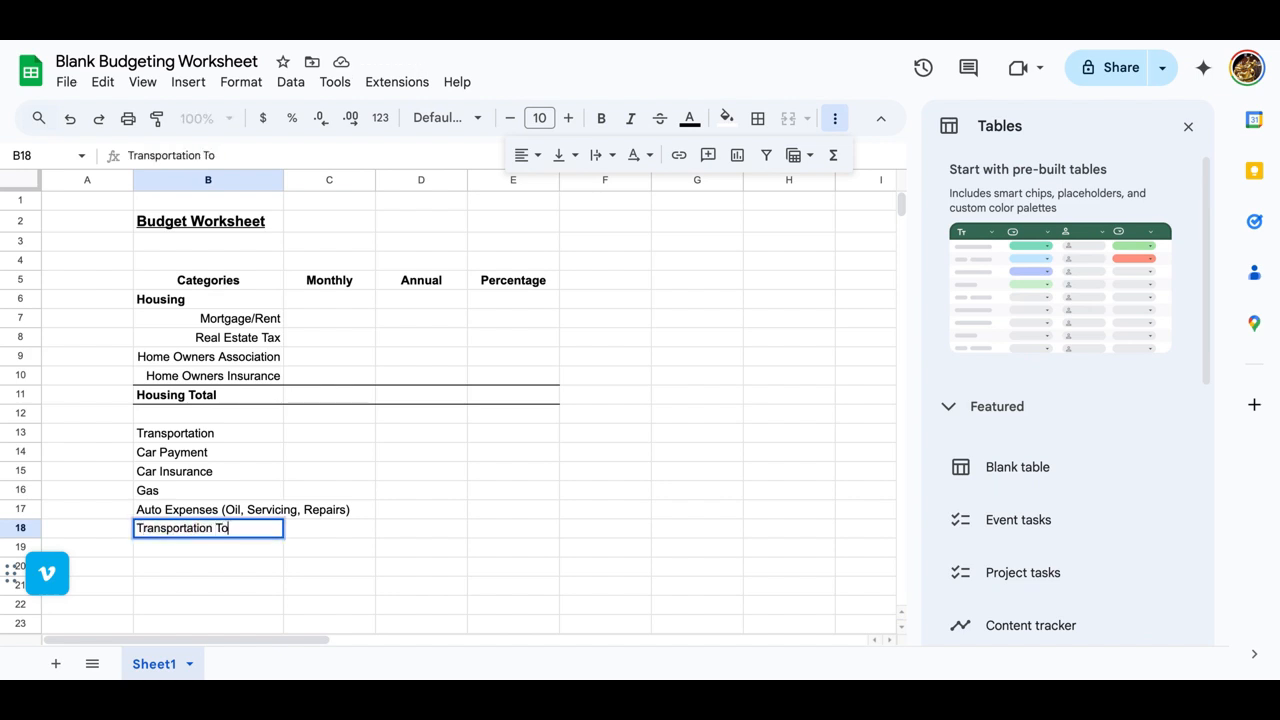
text(tal)
key(Tab)
key(Left)
shift+click(520, 528)
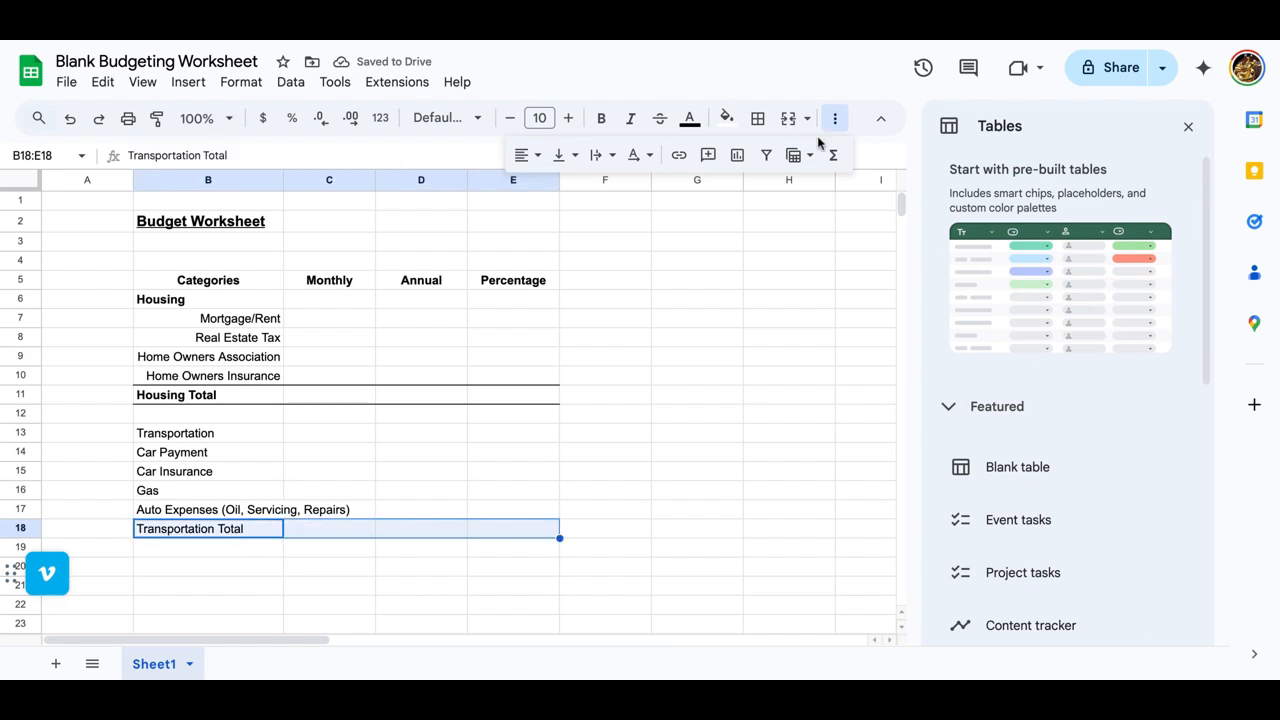
click(601, 118)
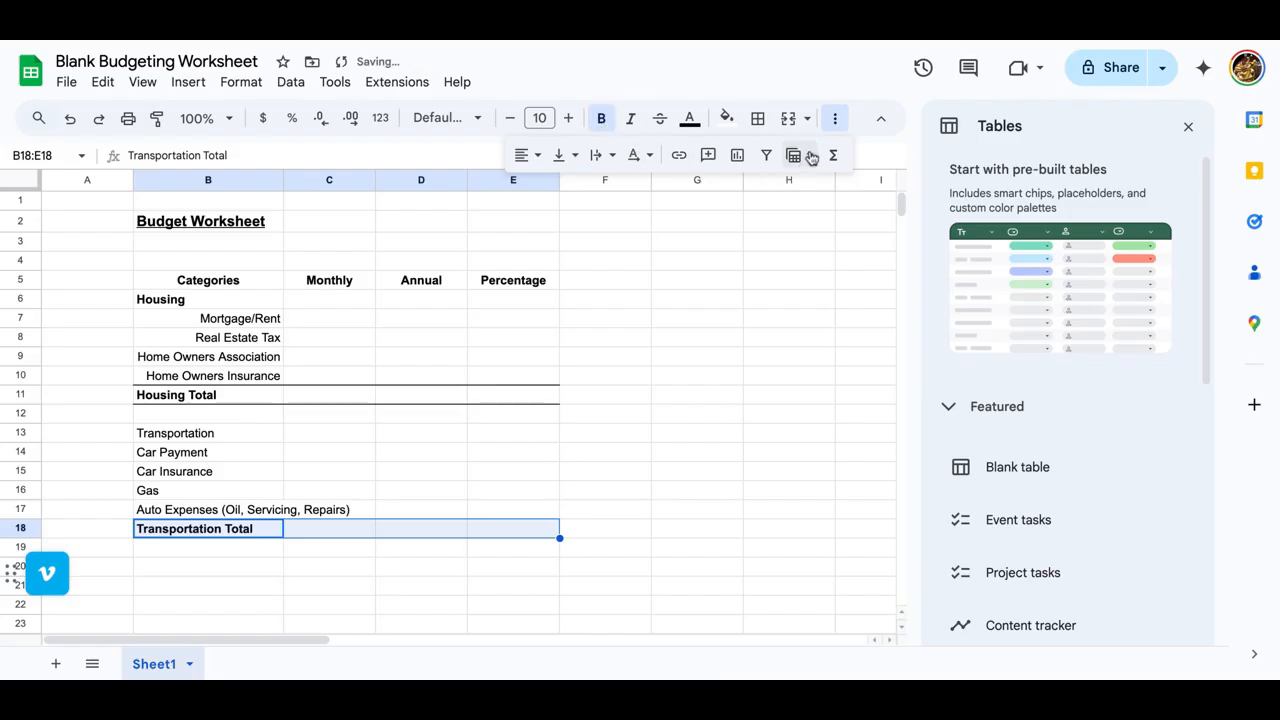
Step: Add bottom and top borders to the Transportation Total row across B18:E18
click(758, 118)
click(860, 189)
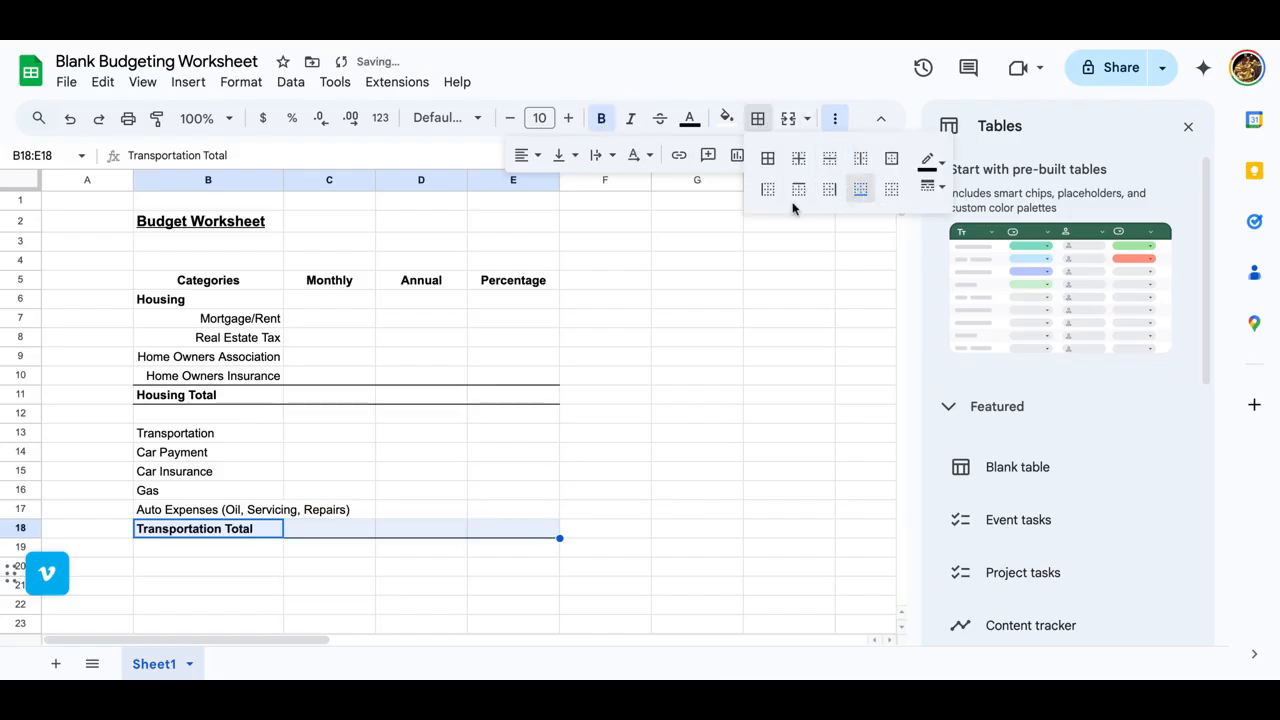
click(799, 190)
click(270, 502)
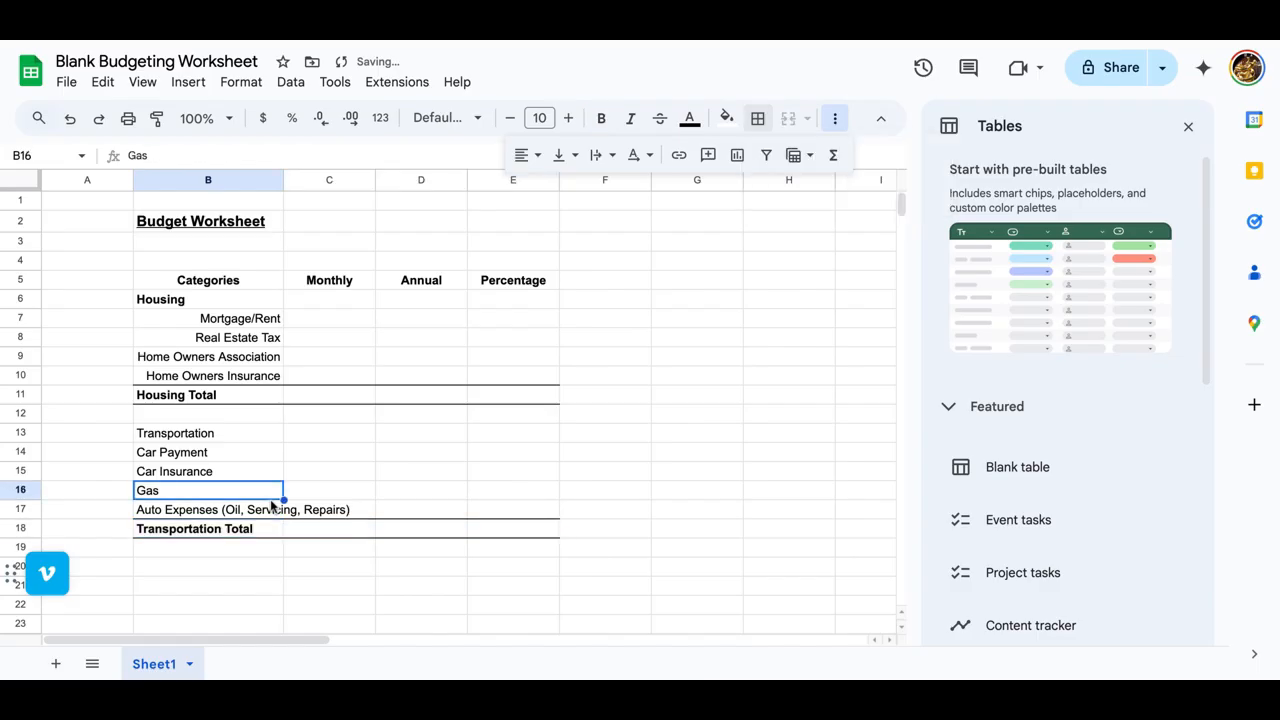
click(204, 557)
Step: Bold the "Transportation" heading in B13 and right-align its expense items in B14:B17
click(198, 442)
click(605, 120)
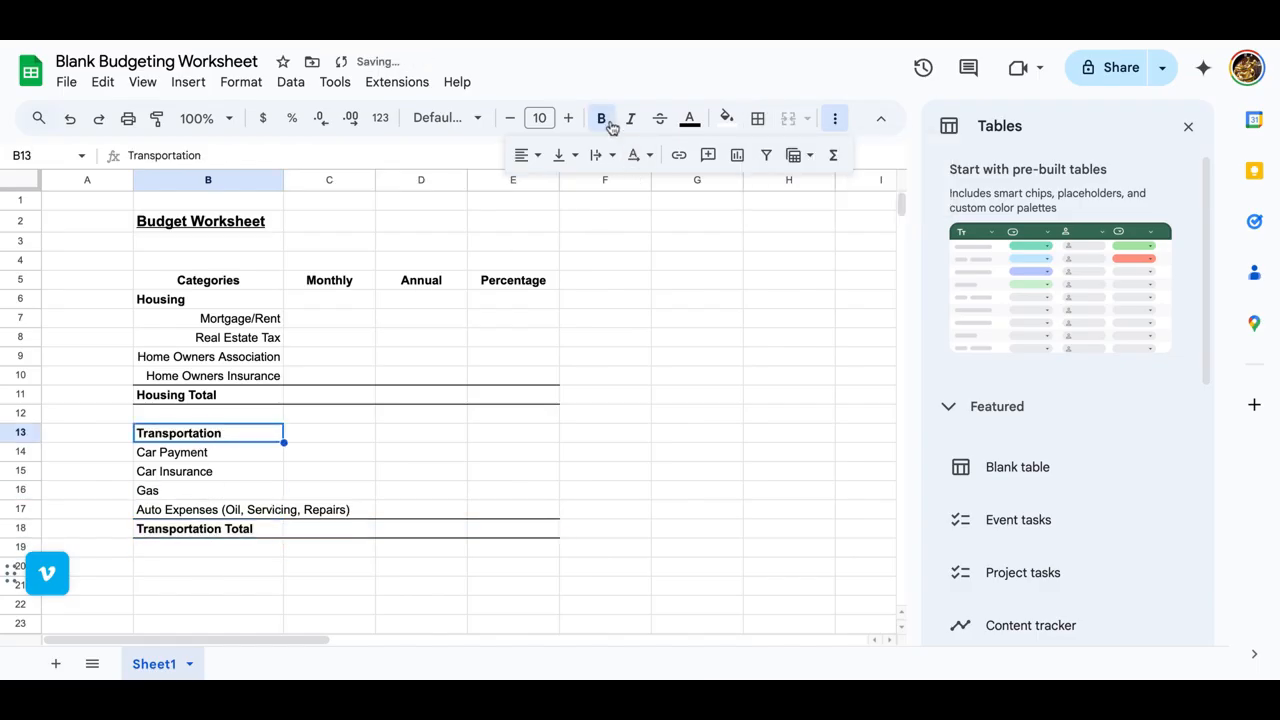
drag(210, 452, 216, 514)
click(527, 157)
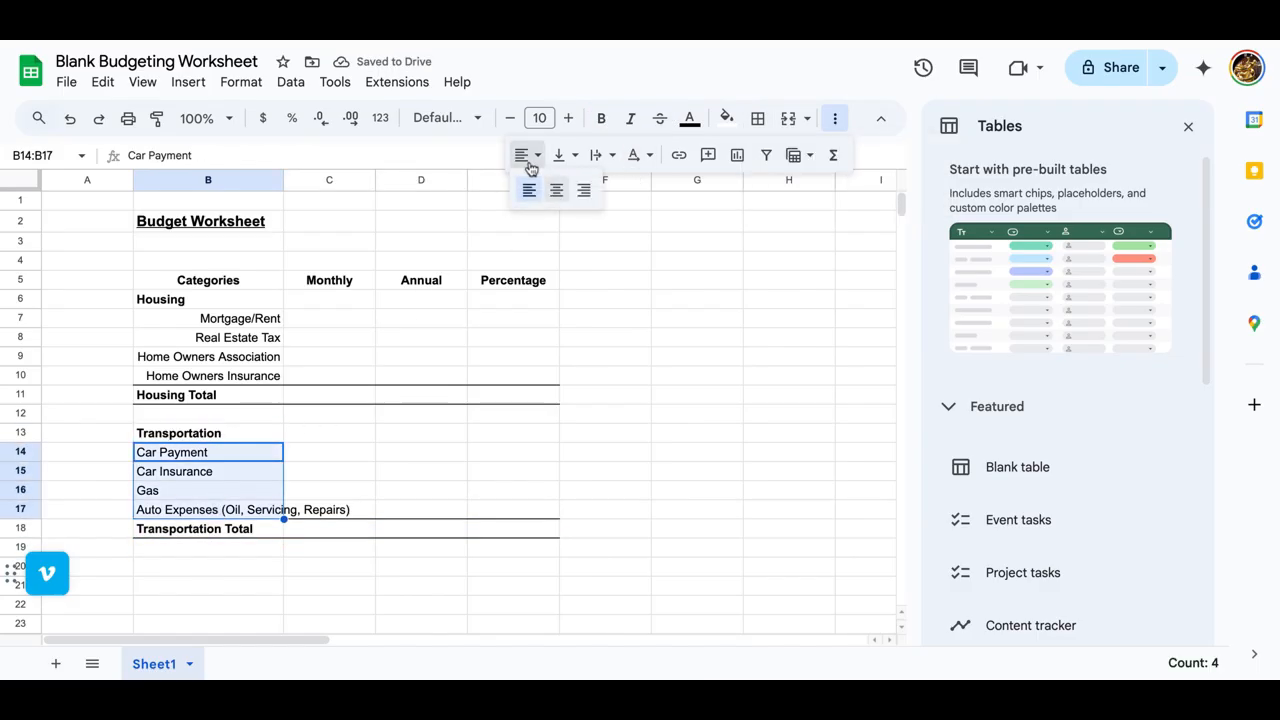
click(584, 190)
click(400, 509)
Step: Enter the category heading "Food/Restaurant/Takout" in B20, leaving row 19 blank
scroll(220, 600, down, 2)
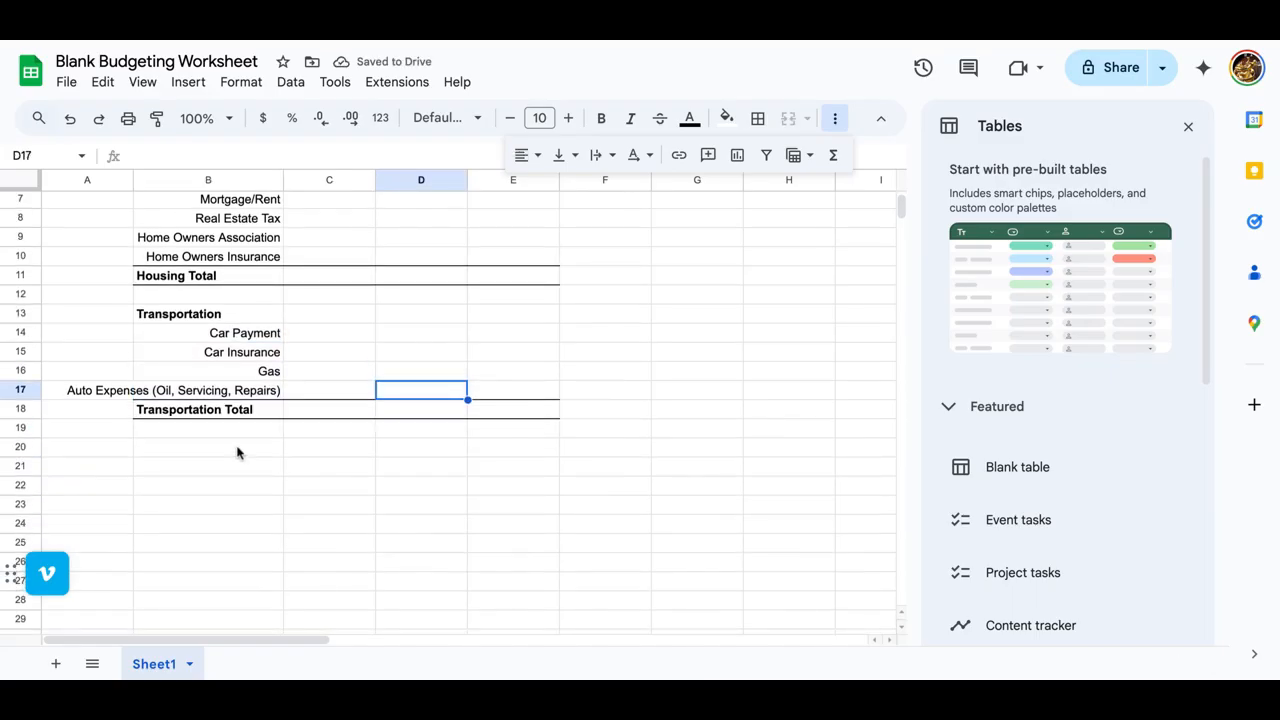
click(237, 453)
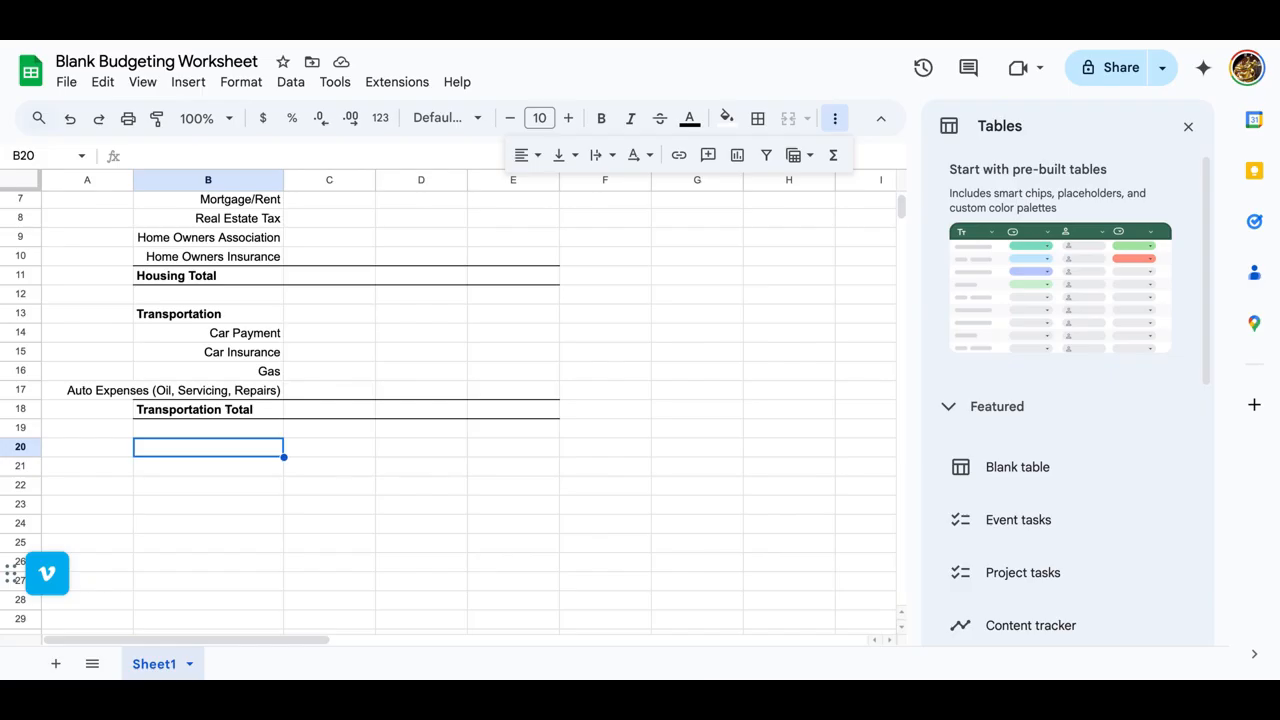
text(Food/Resta)
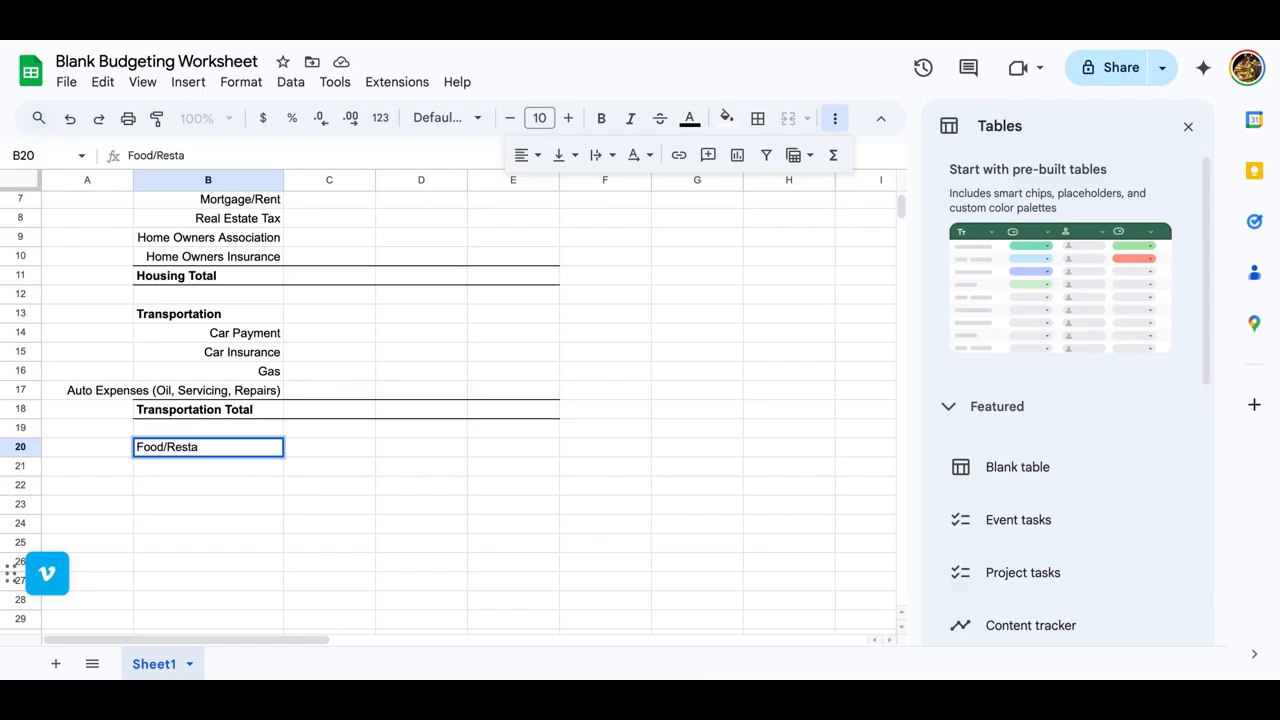
text(urant/Takout)
key(Right)
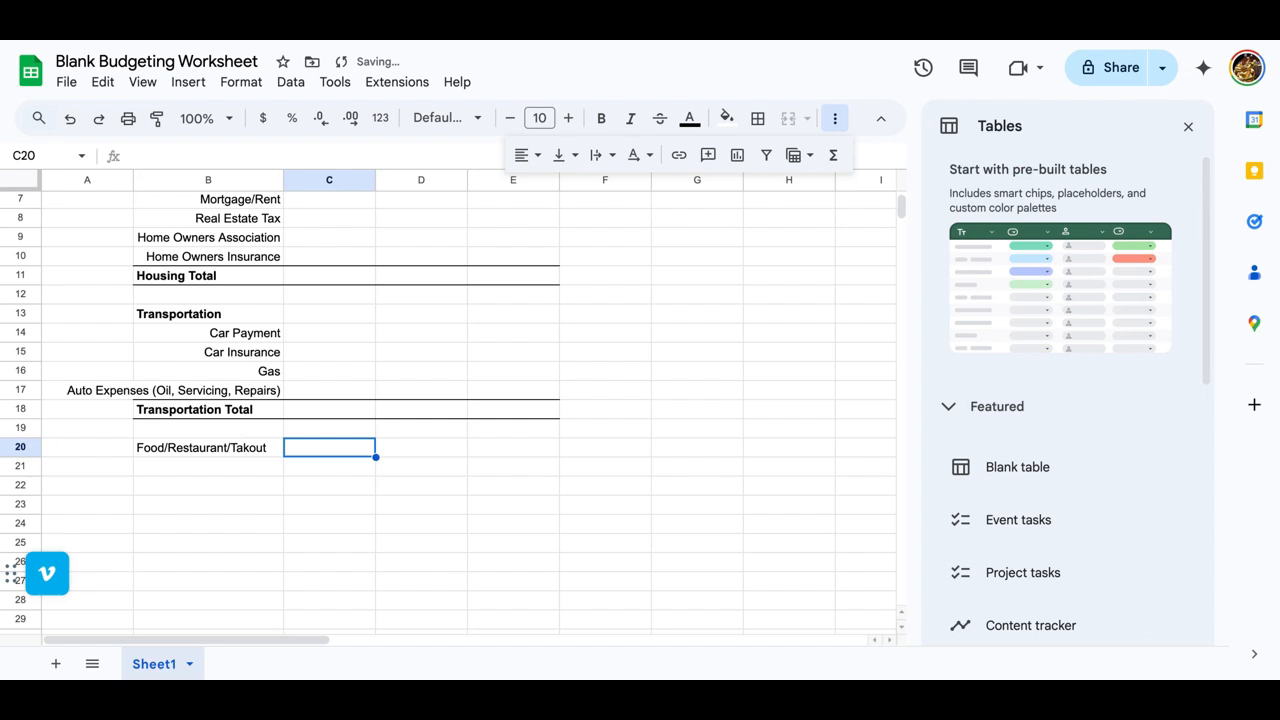
Step: Enter "Groceries" in B21, "Takeout" in B22 and "Restaurants" in B23 under the food heading
key(Down)
key(Left)
text(Groceri)
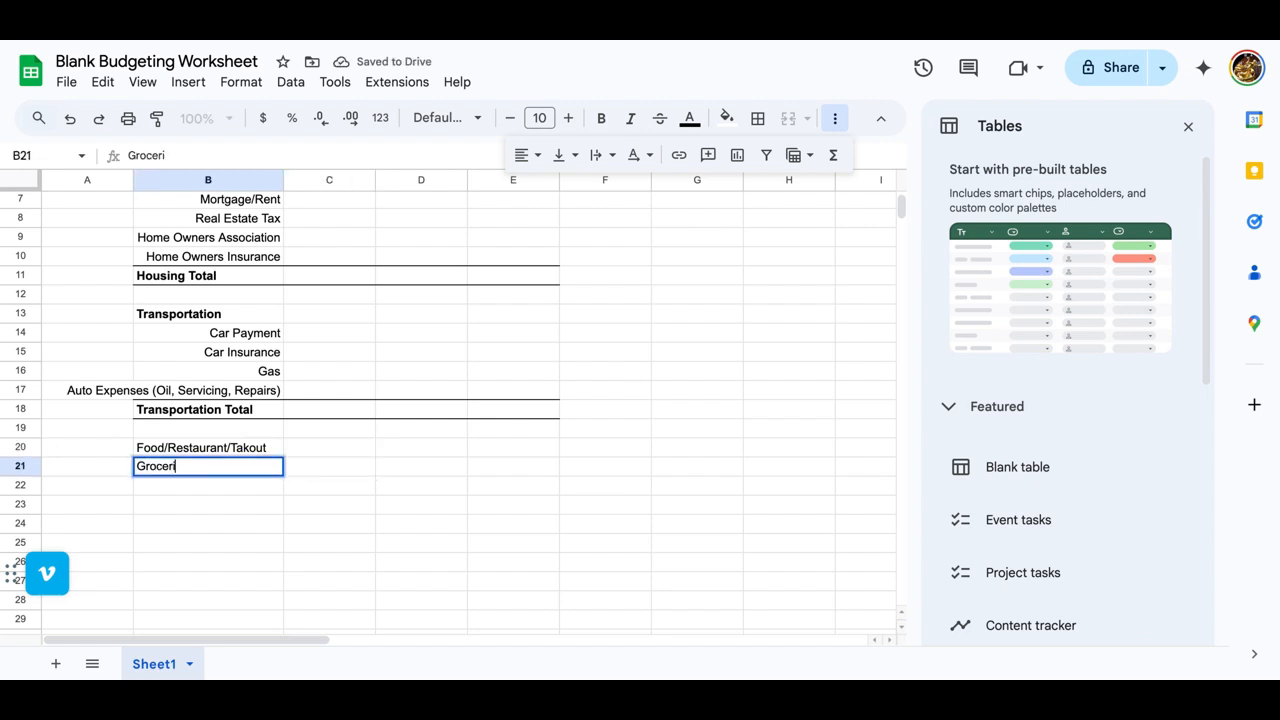
text(es)
key(Return)
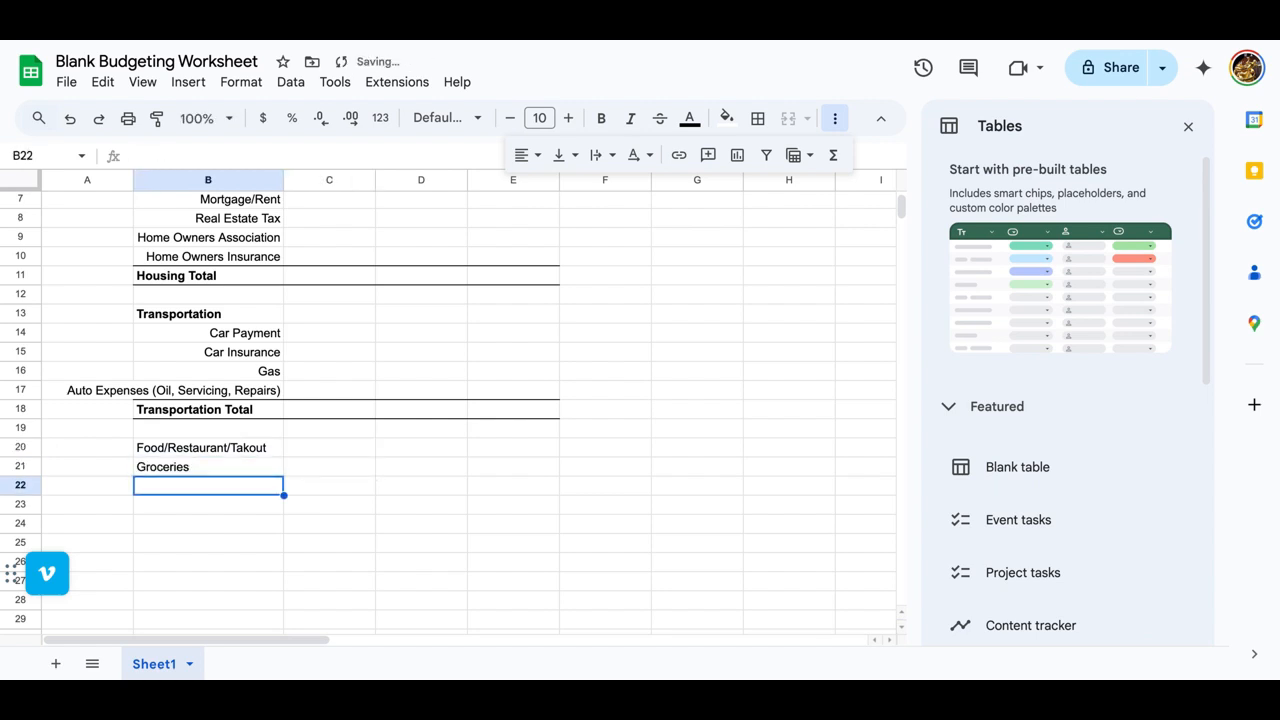
text(Takeout)
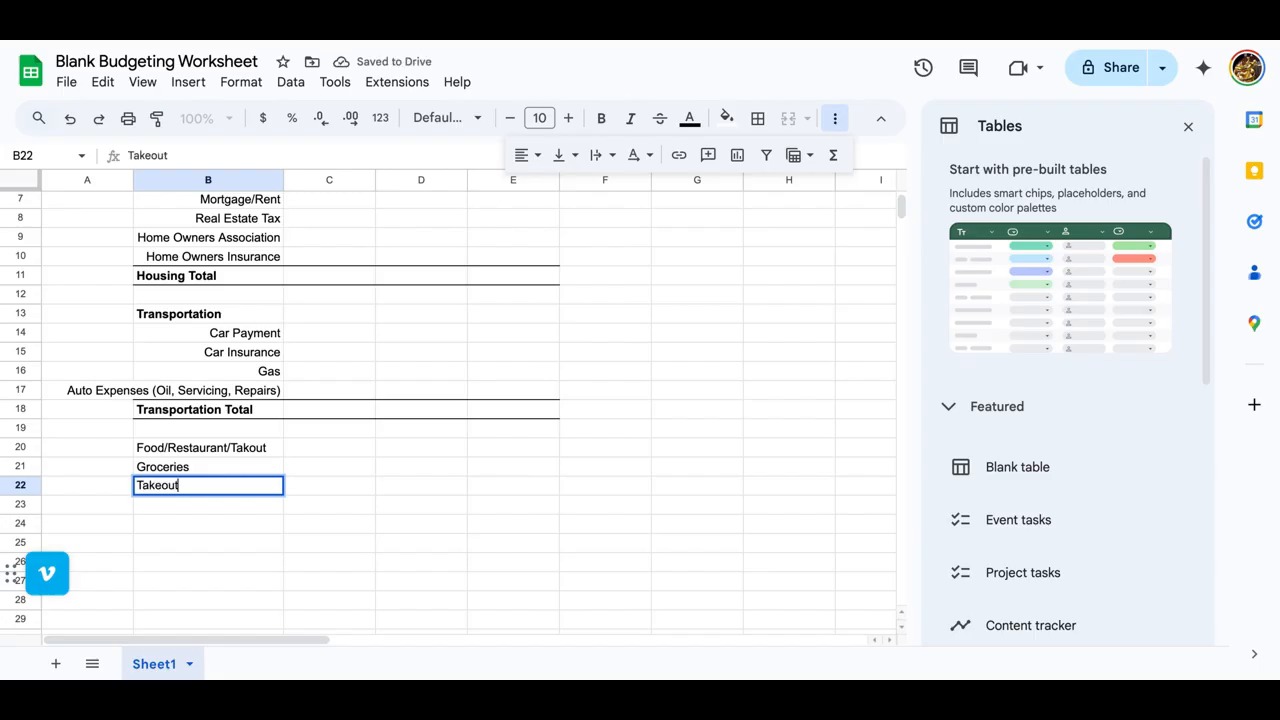
key(Return)
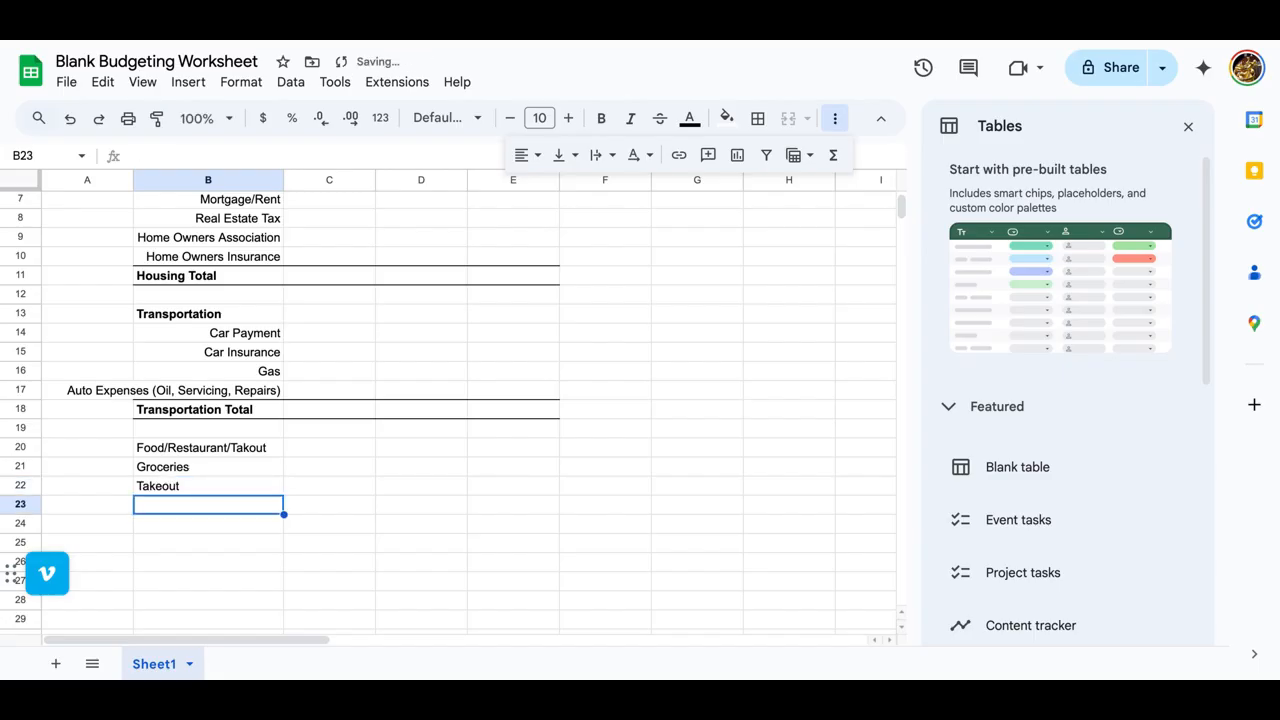
text(Restaurants)
key(Return)
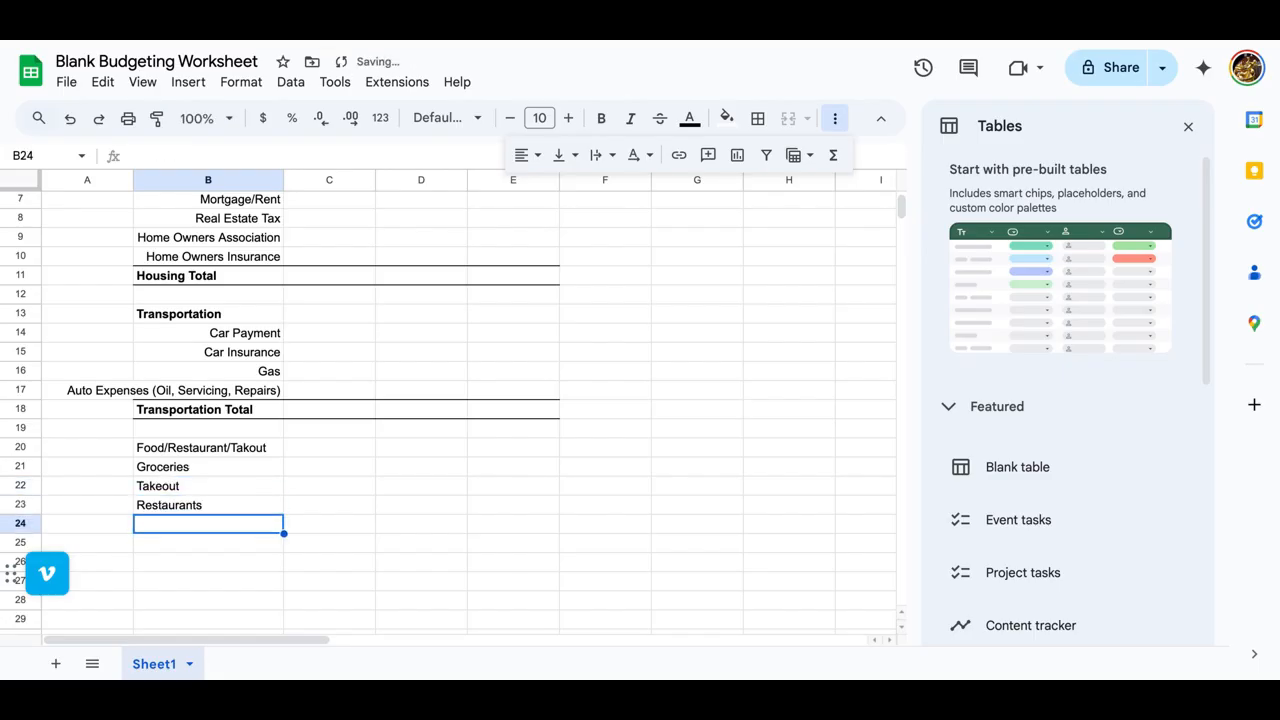
Step: Copy the Food/Restaurant/Takout heading from B20 into B24 and bold the row across B24:E24
key(Up)
key(Up)
key(Up)
key(Up)
key(Up)
key(Down)
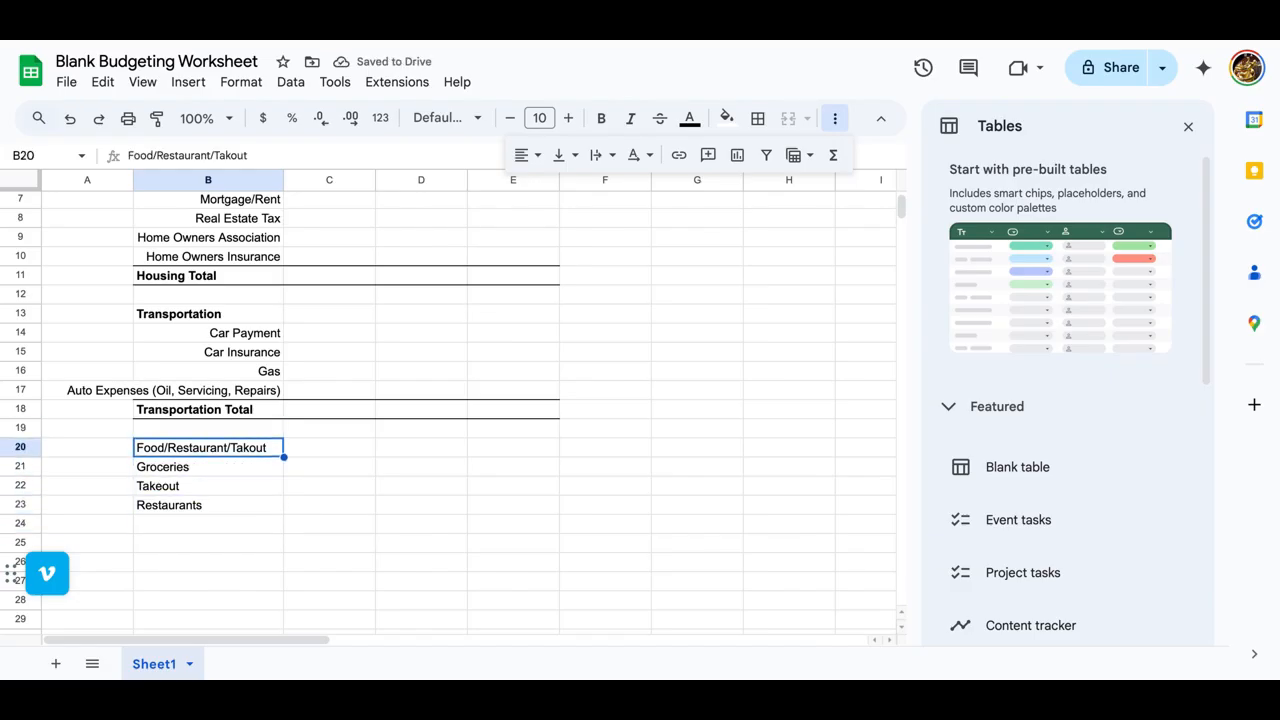
key(ctrl+c)
key(Down)
key(Down)
key(Down)
key(Down)
key(ctrl+v)
key(shift+Right)
key(shift+Right)
key(shift+Right)
key(ctrl+b)
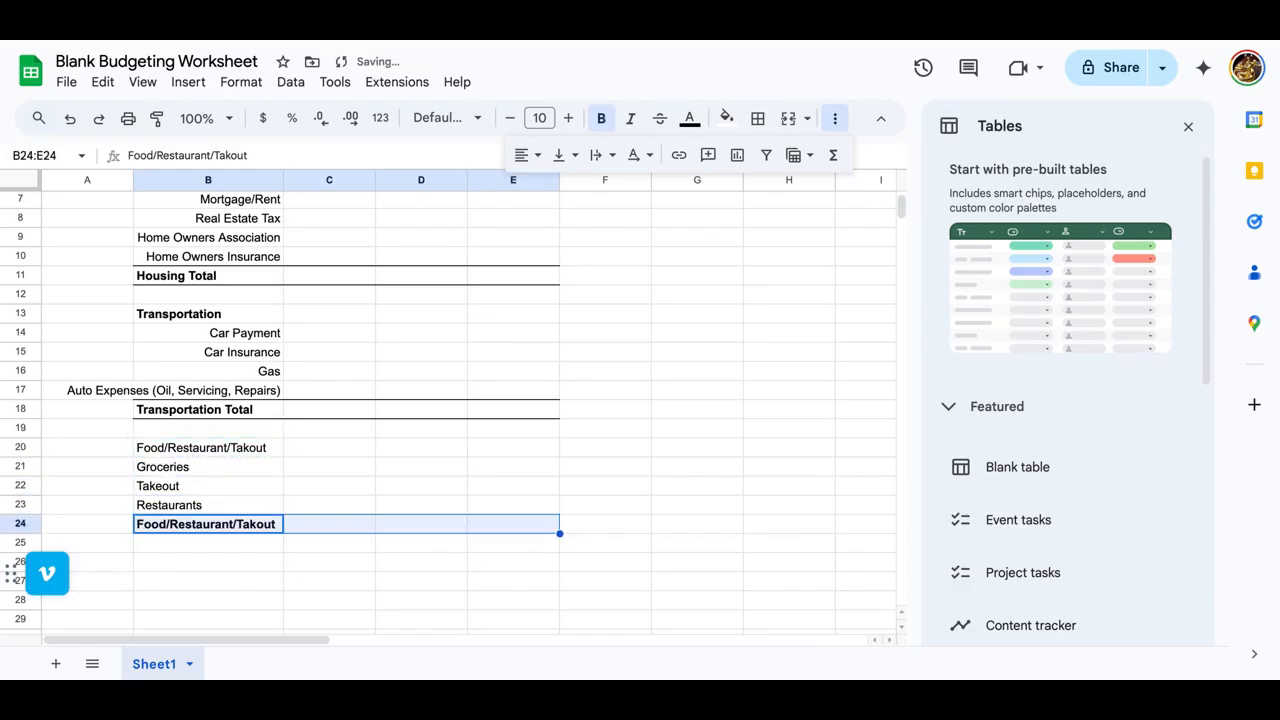
Step: Copy the formatting of the Transportation Total row, B18:E18, onto row 24 starting at B24
click(236, 220)
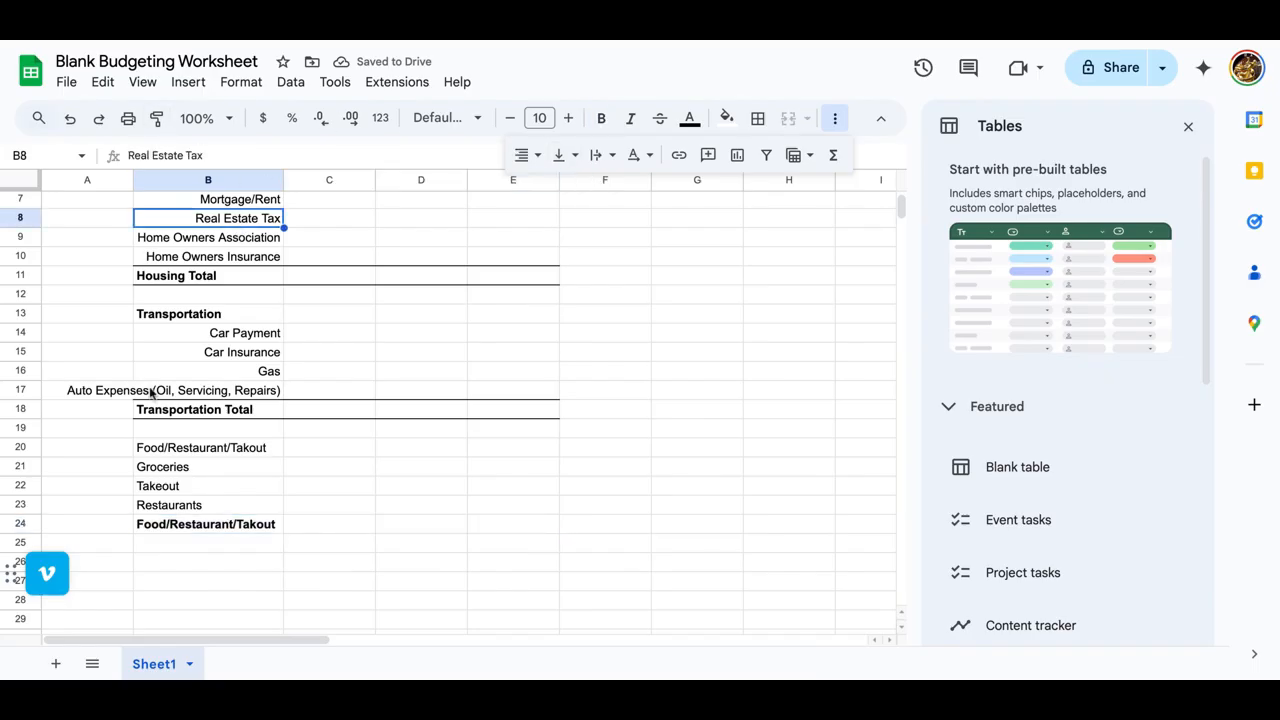
click(172, 416)
shift+click(518, 419)
click(156, 119)
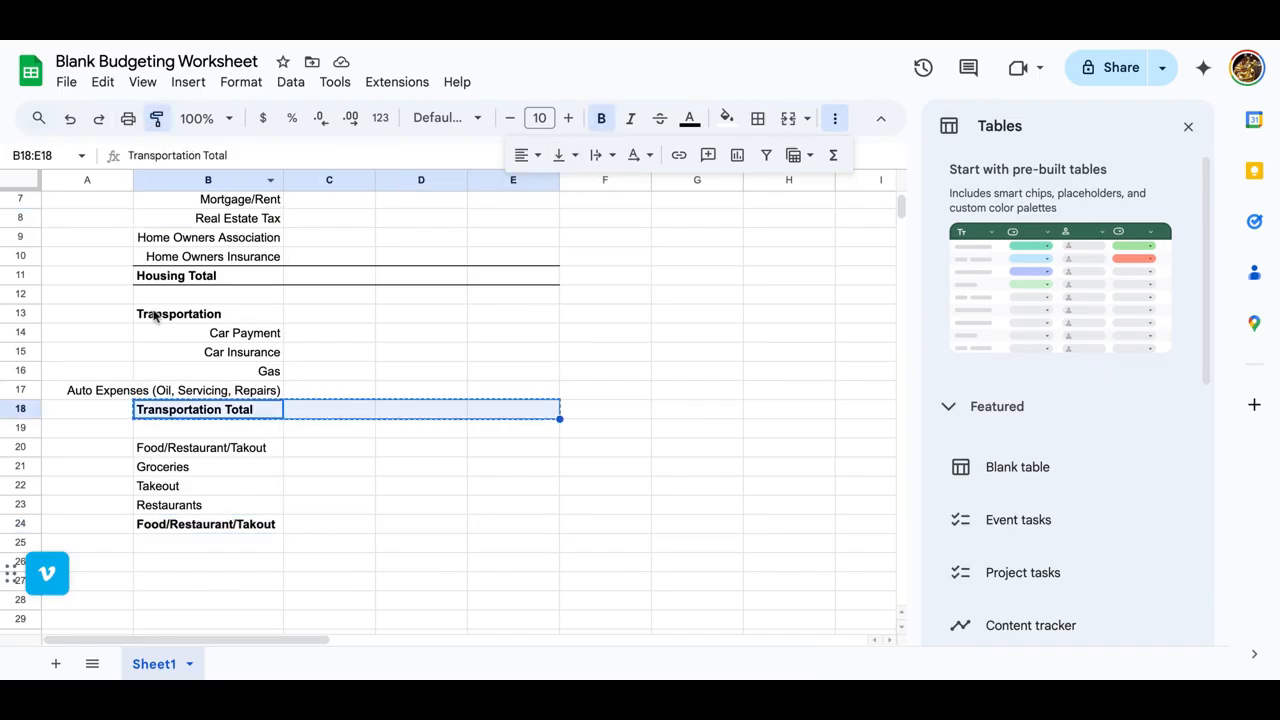
click(156, 530)
Step: Bold the Food/Restaurant/Takout heading in B20 and right-align its items in B21:B23
click(168, 446)
key(ctrl+b)
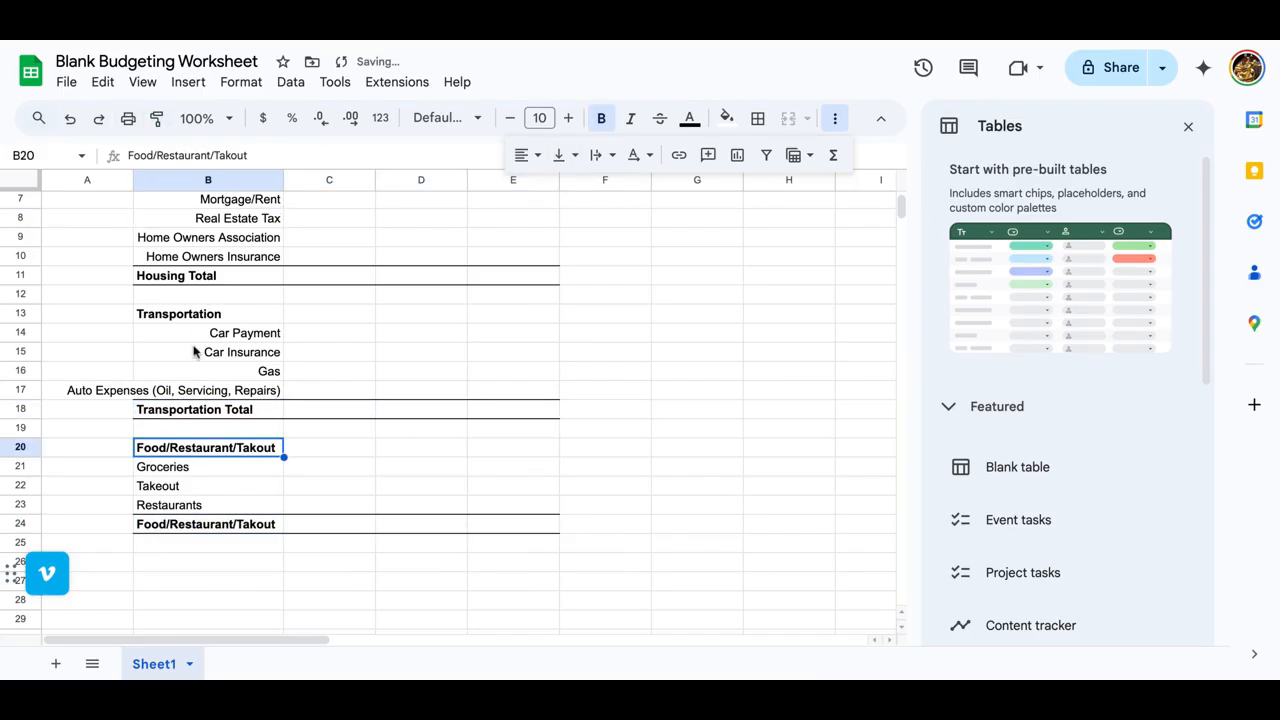
click(158, 472)
drag(158, 478, 163, 510)
click(528, 155)
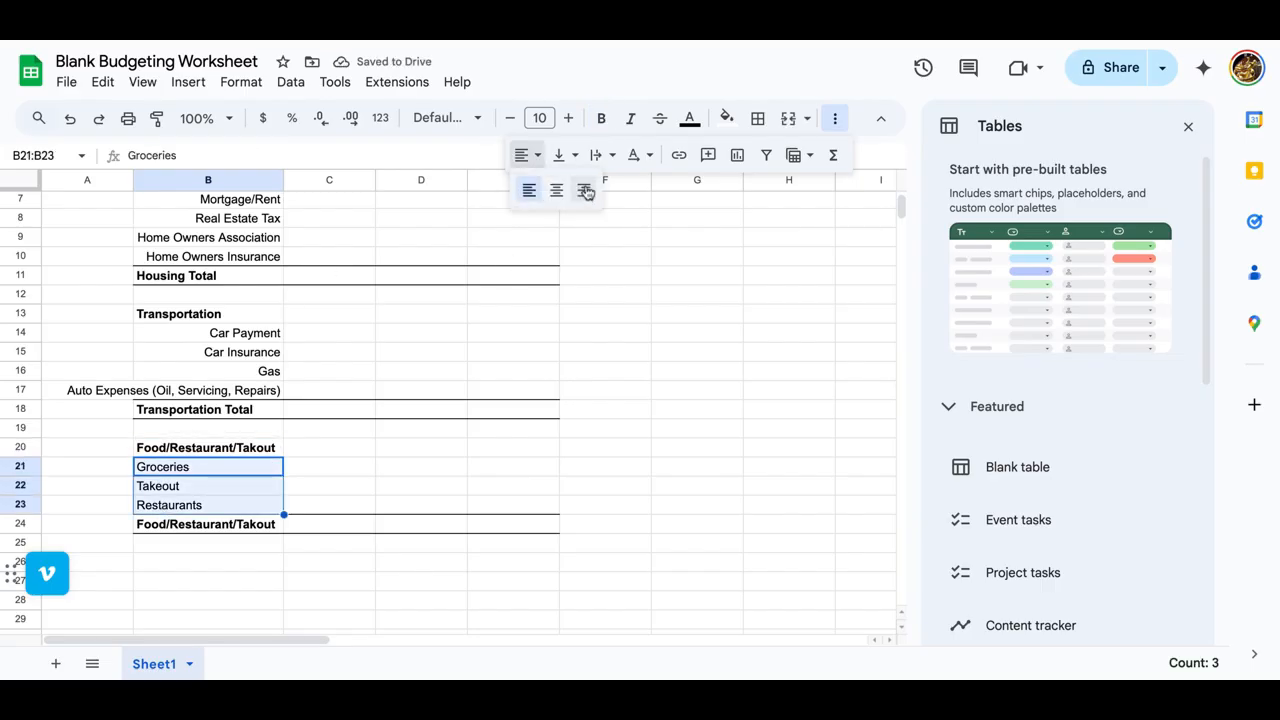
click(586, 189)
click(487, 412)
Step: Fill the column header row B5:E5 with blue and set its text color to white
scroll(486, 420, up, 3)
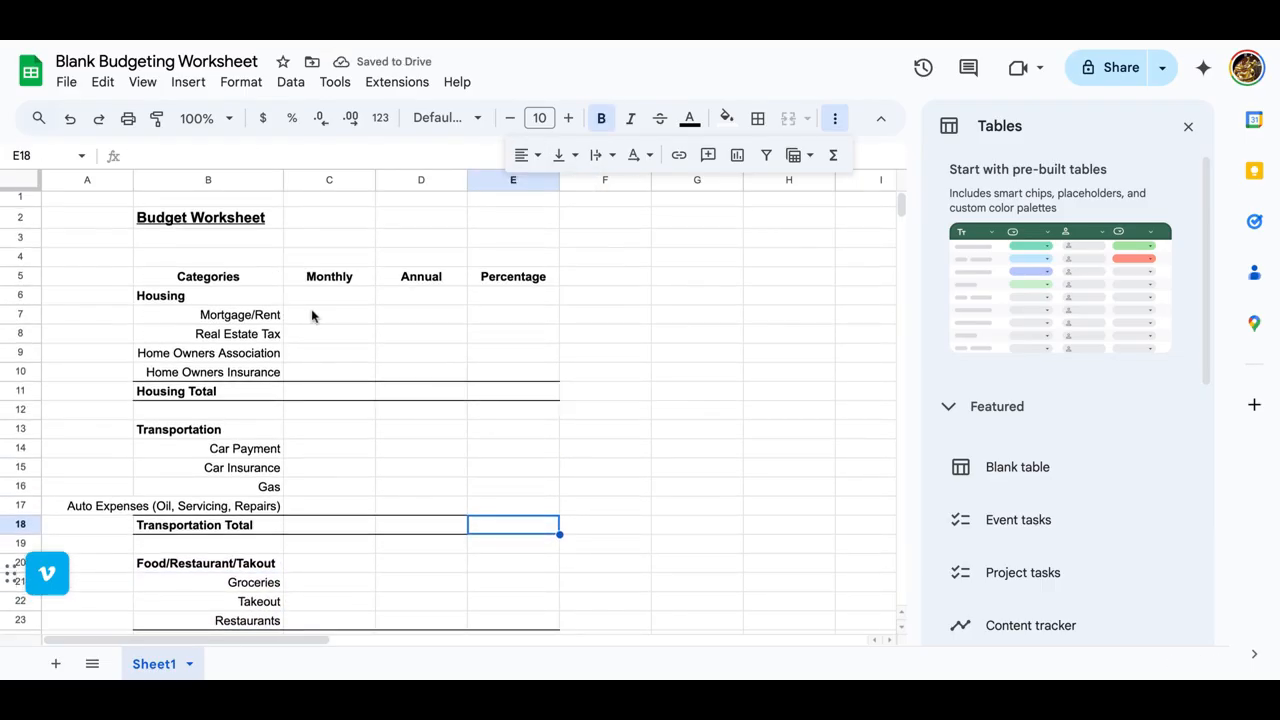
click(208, 276)
shift+click(514, 277)
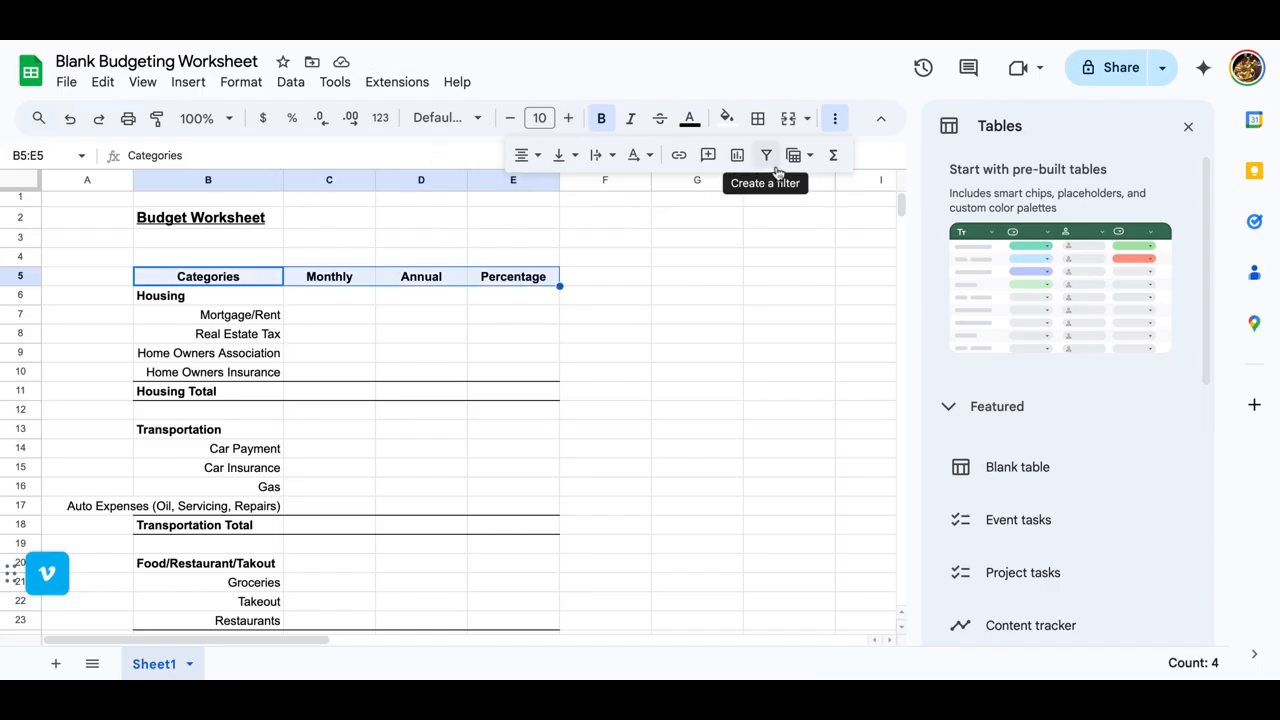
click(727, 118)
click(872, 202)
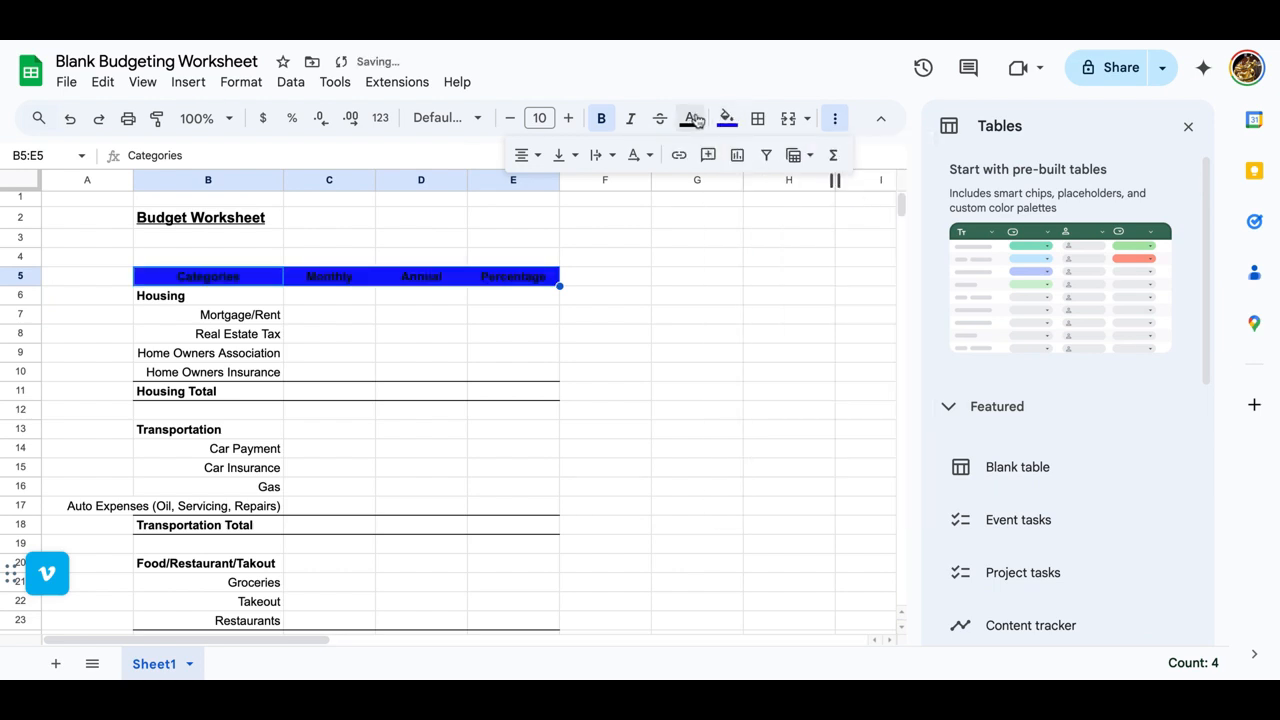
click(690, 118)
click(875, 184)
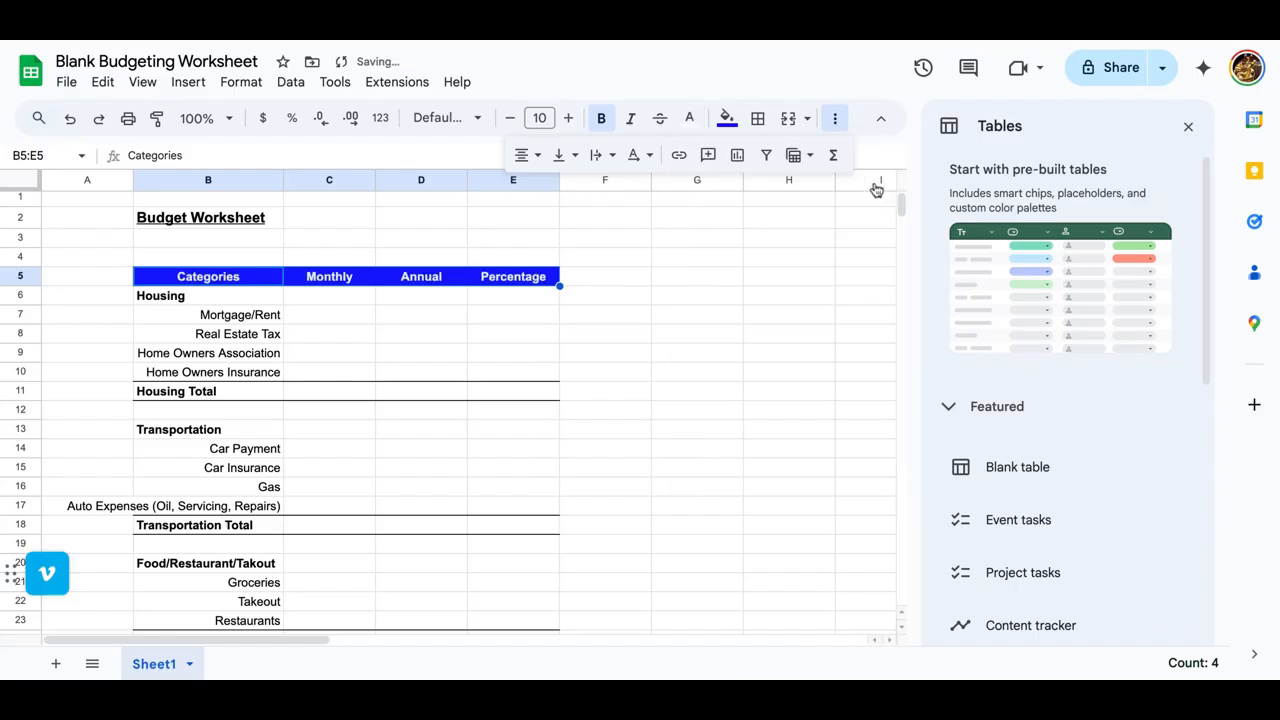
Step: Change the fill of the header row B5:E5 to a dark blue shade
click(724, 124)
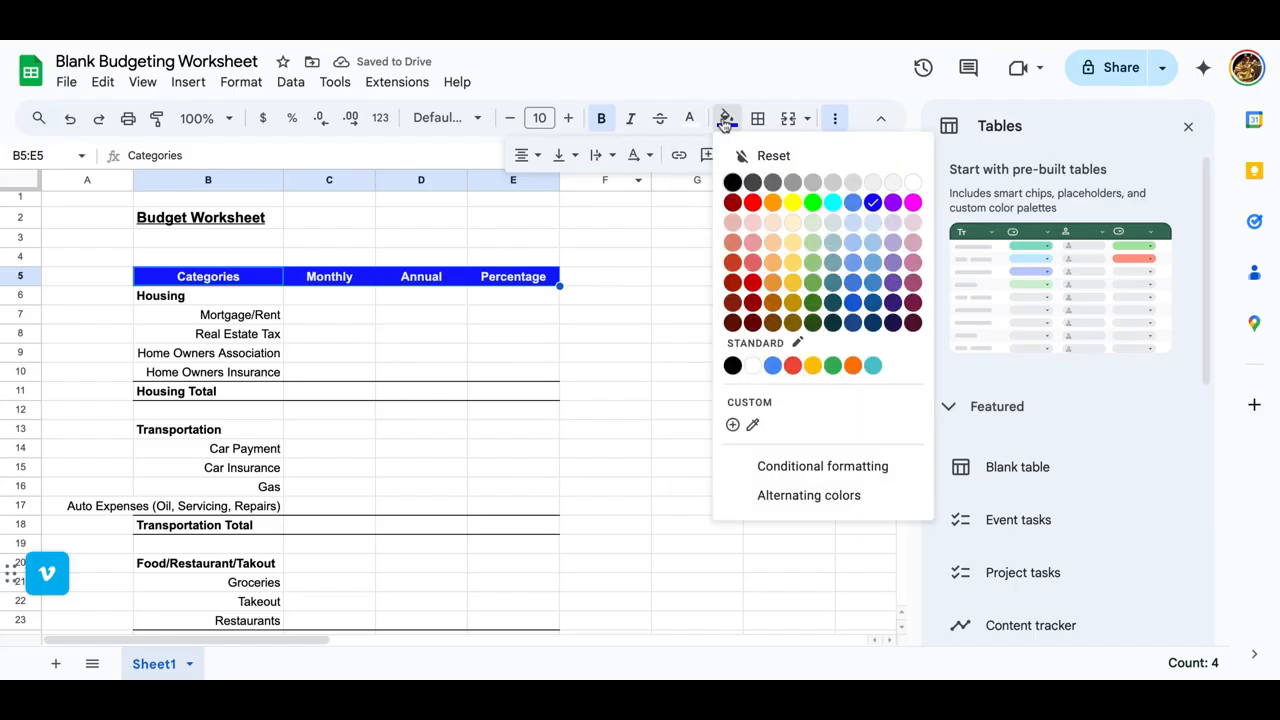
click(876, 304)
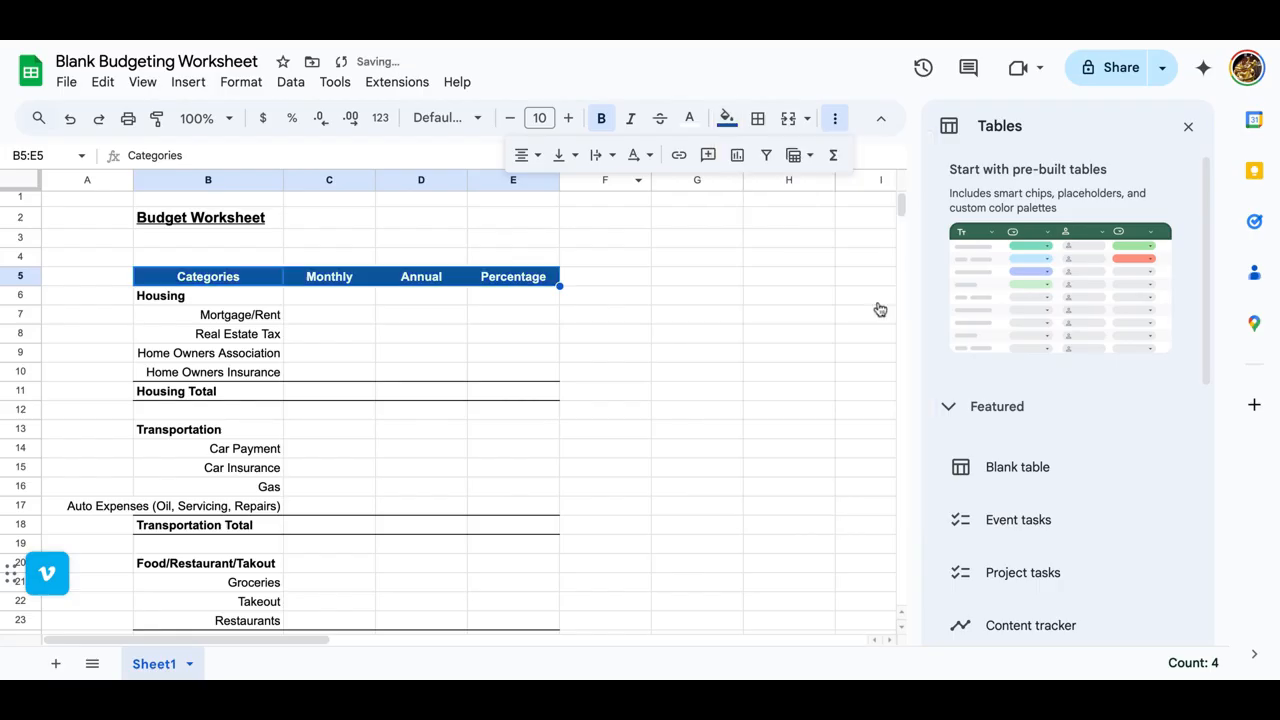
click(440, 321)
scroll(440, 328, down, 5)
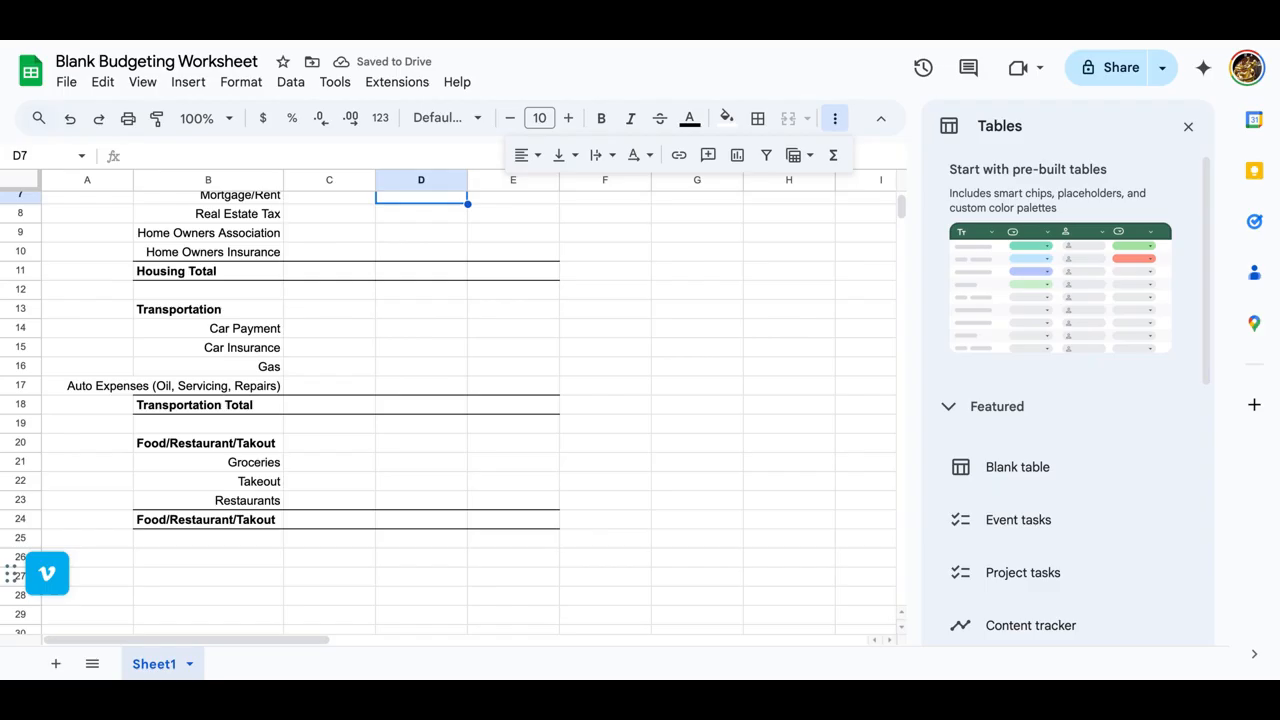
click(207, 459)
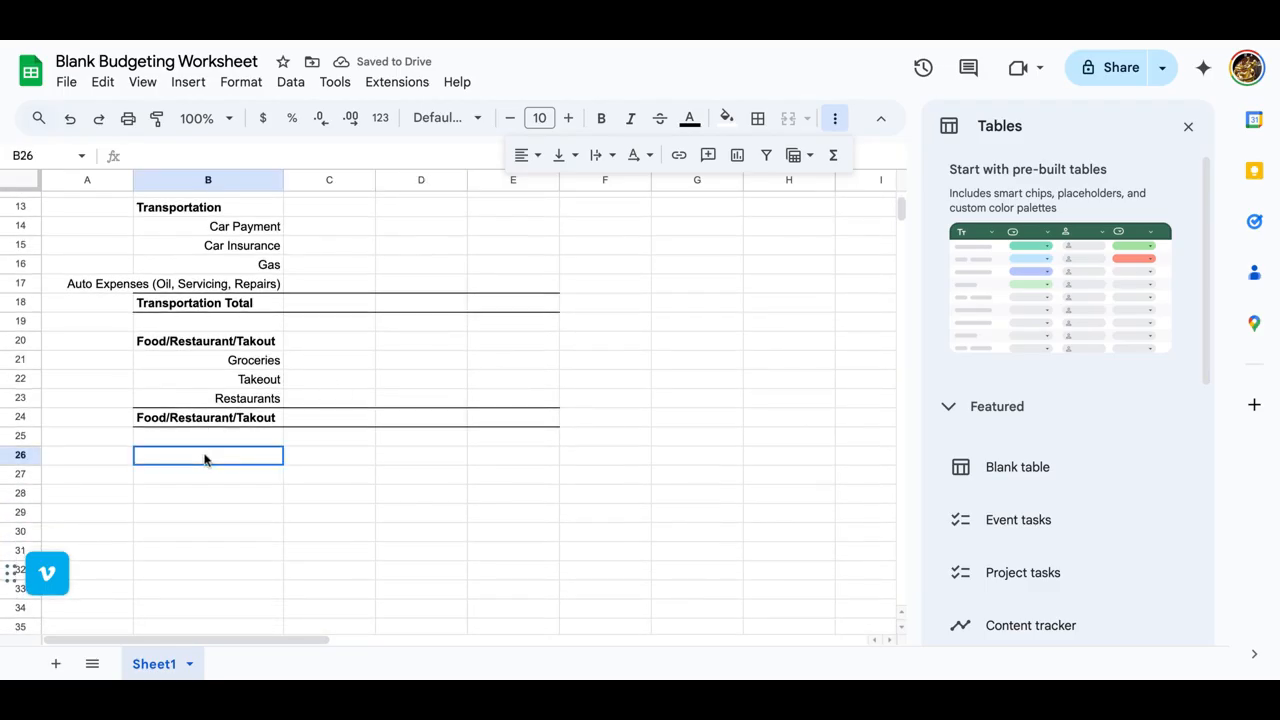
scroll(205, 460, up, 3)
scroll(205, 460, up, 2)
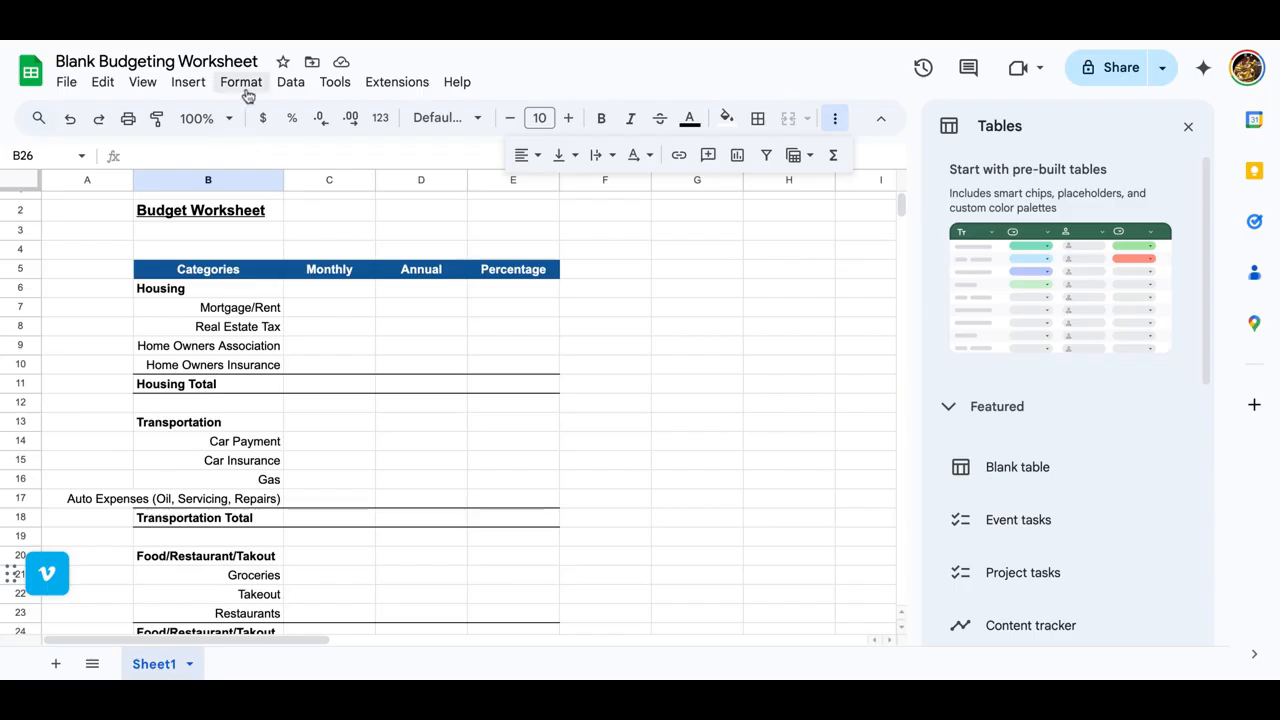
Step: Find the freeze command through the menu search, freeze the top two rows, and check the result by scrolling the sheet
click(386, 417)
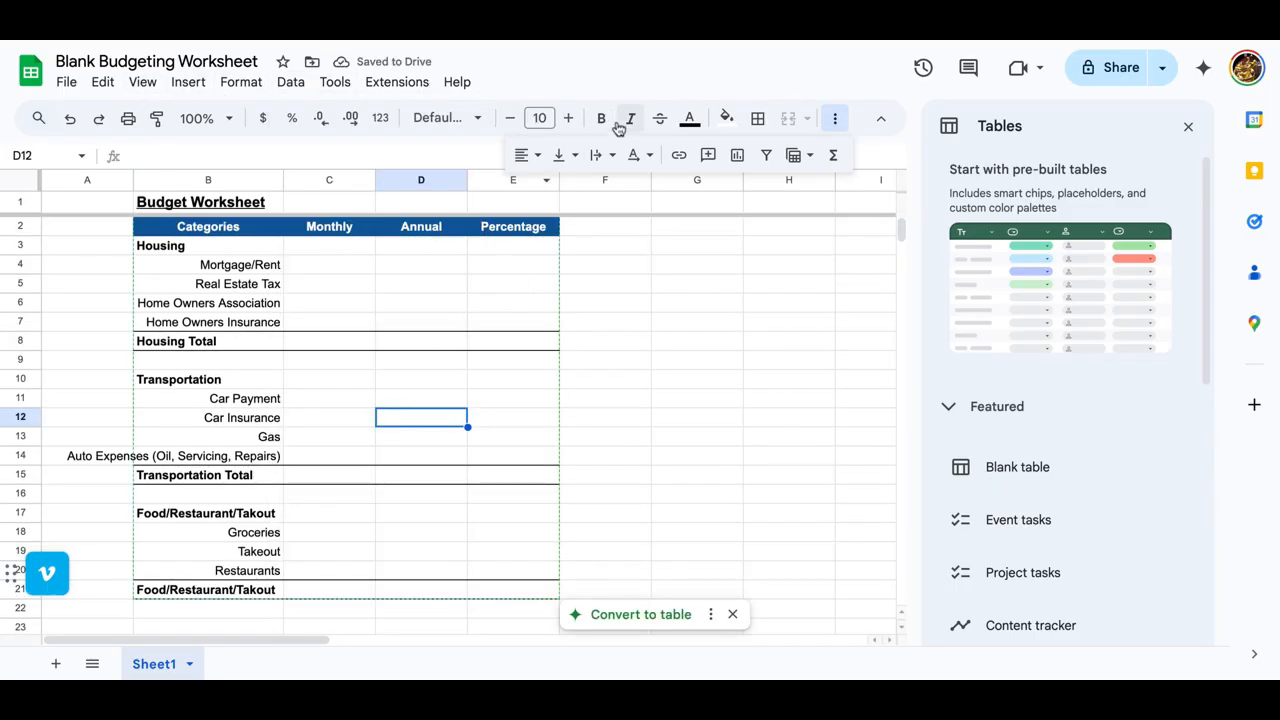
click(463, 84)
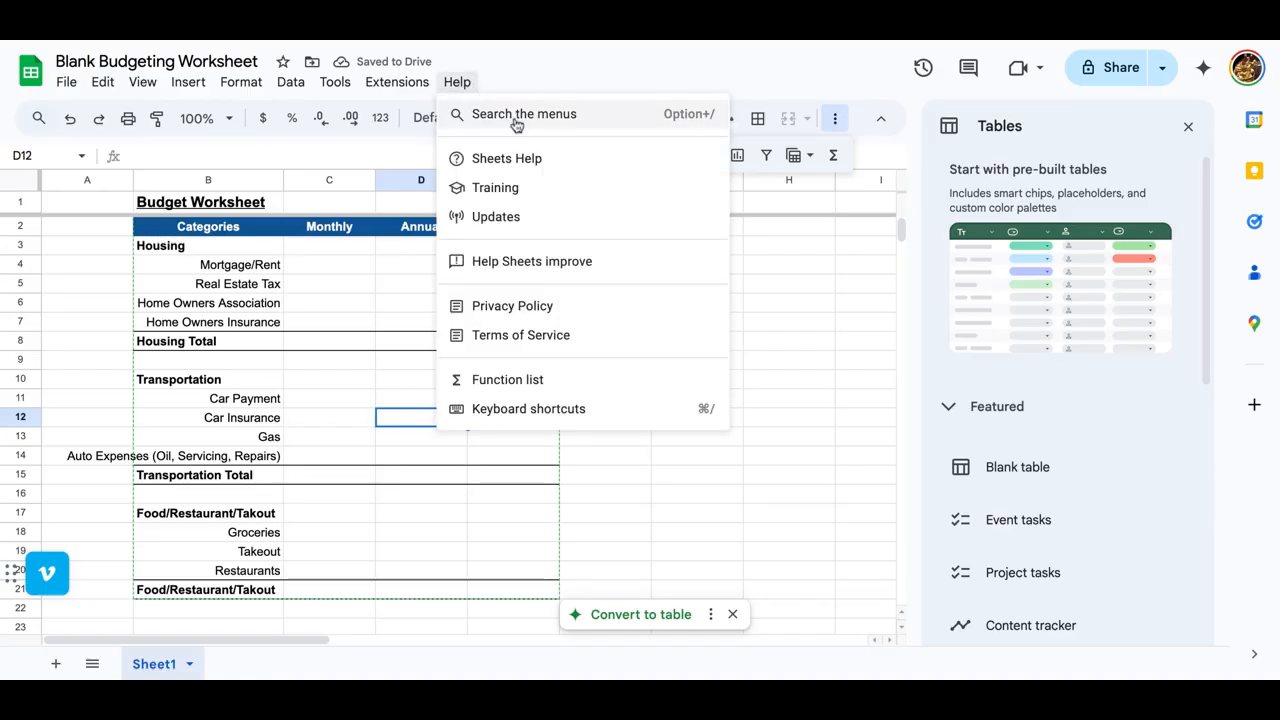
click(490, 116)
text(freeze)
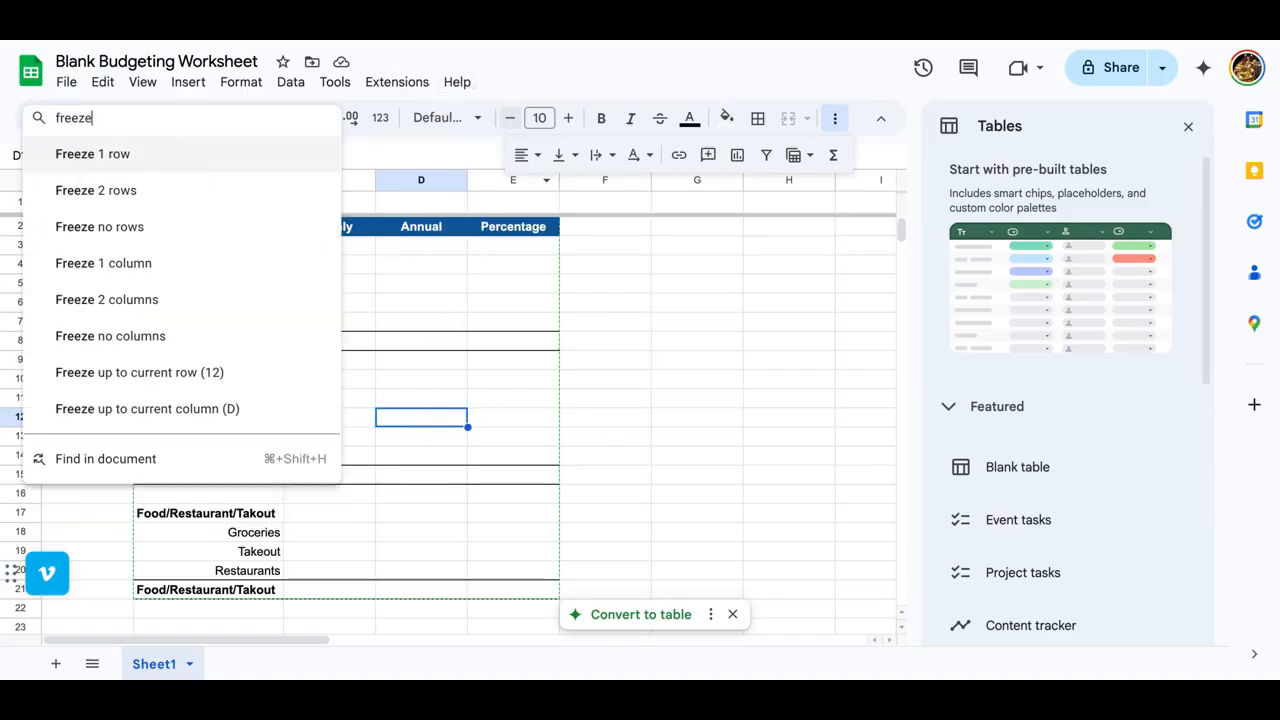
click(160, 190)
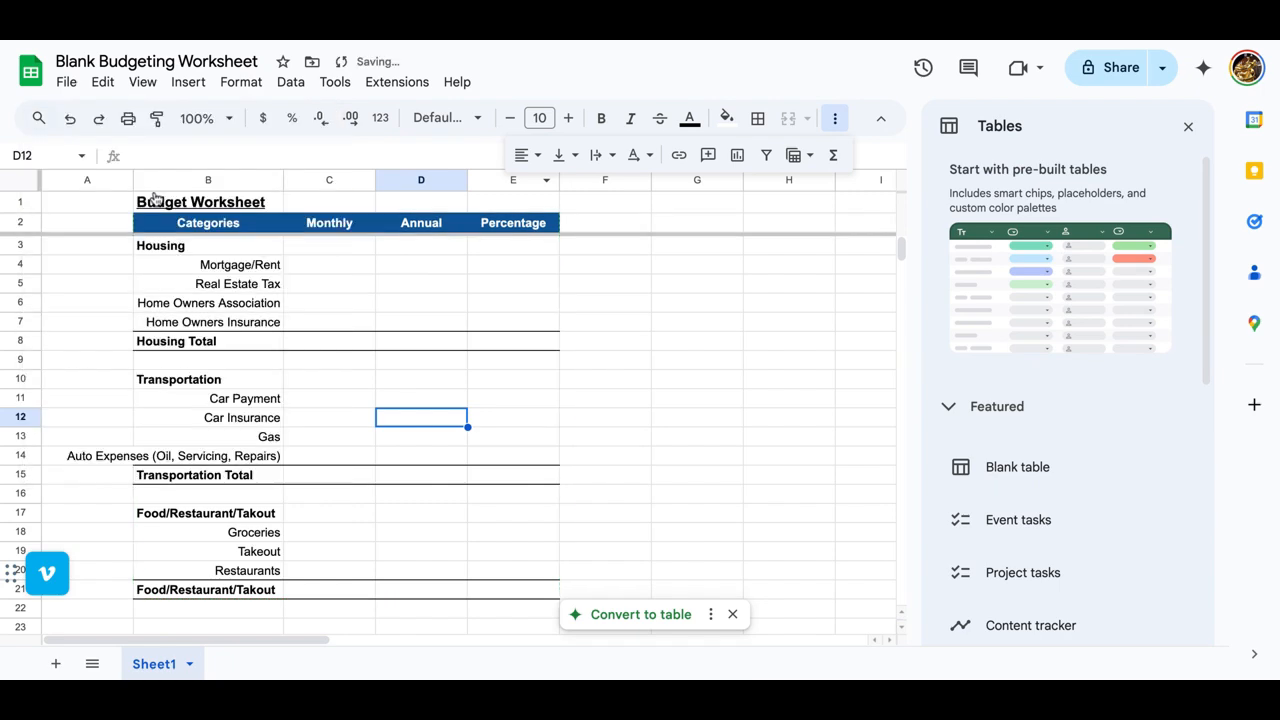
scroll(184, 355, down, 3)
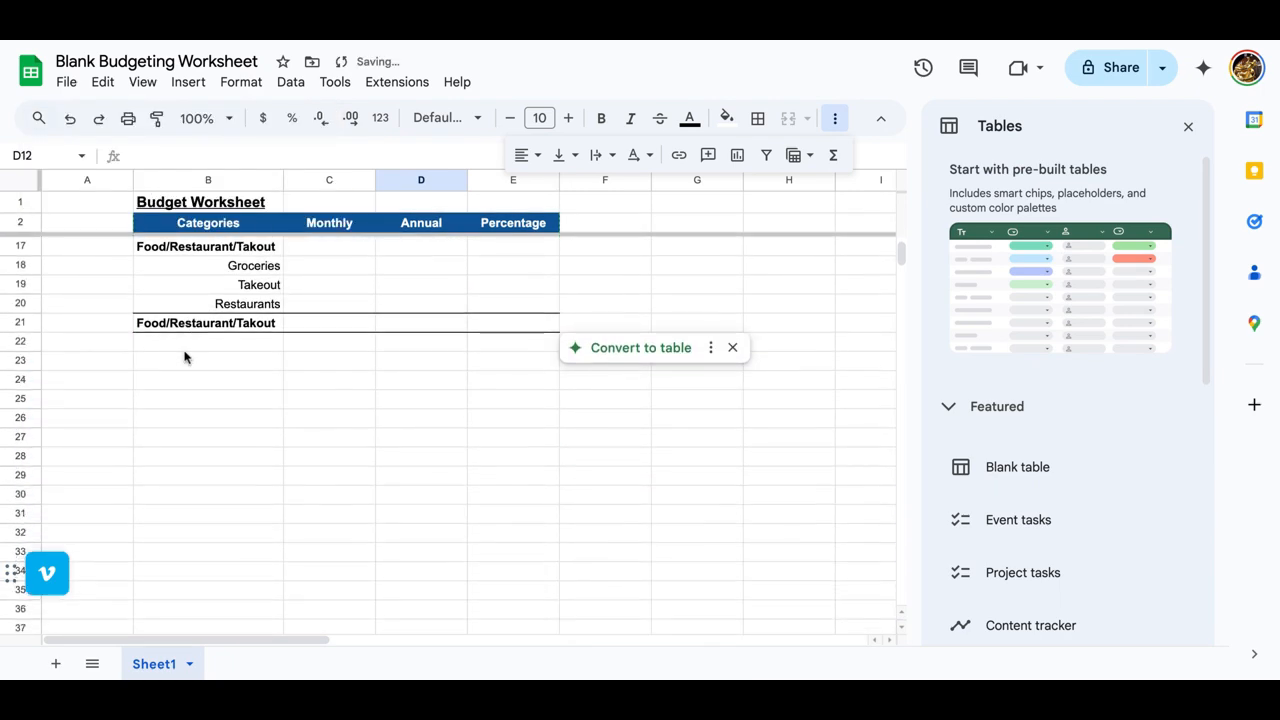
scroll(184, 355, up, 1)
Step: Enter the category heading "Utilies" in B23, below the food section
scroll(184, 355, down, 1)
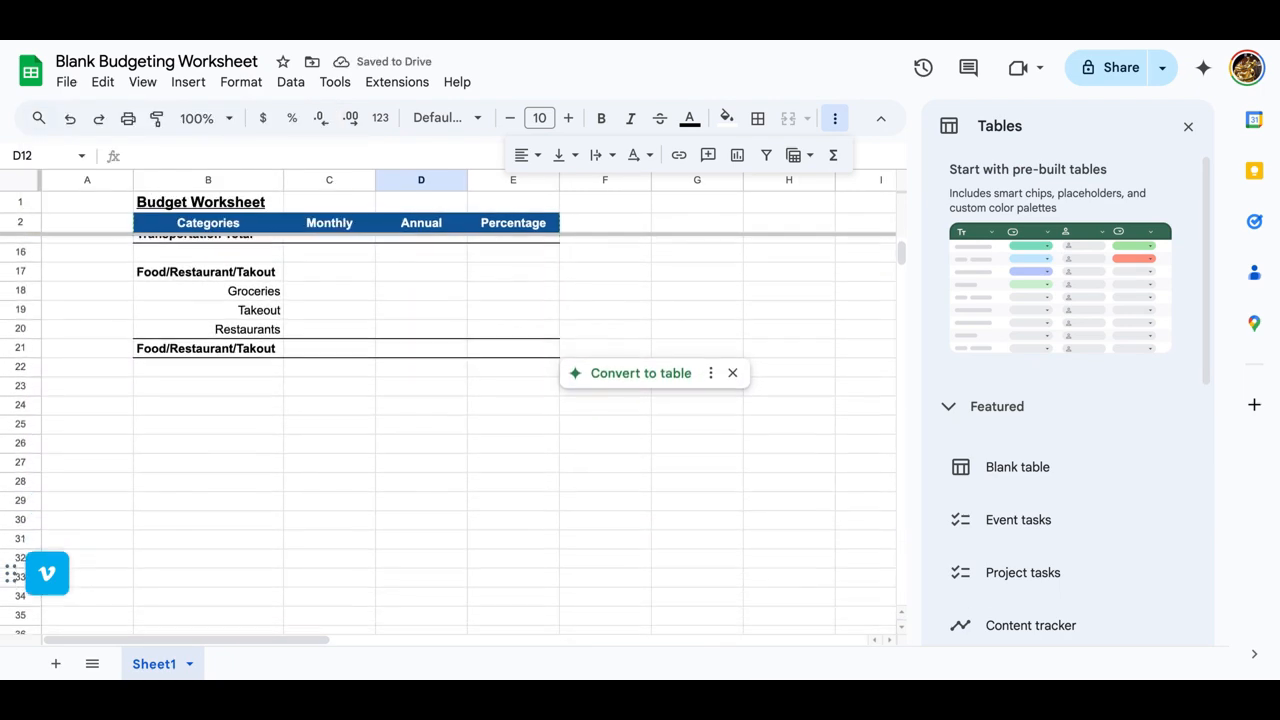
click(194, 392)
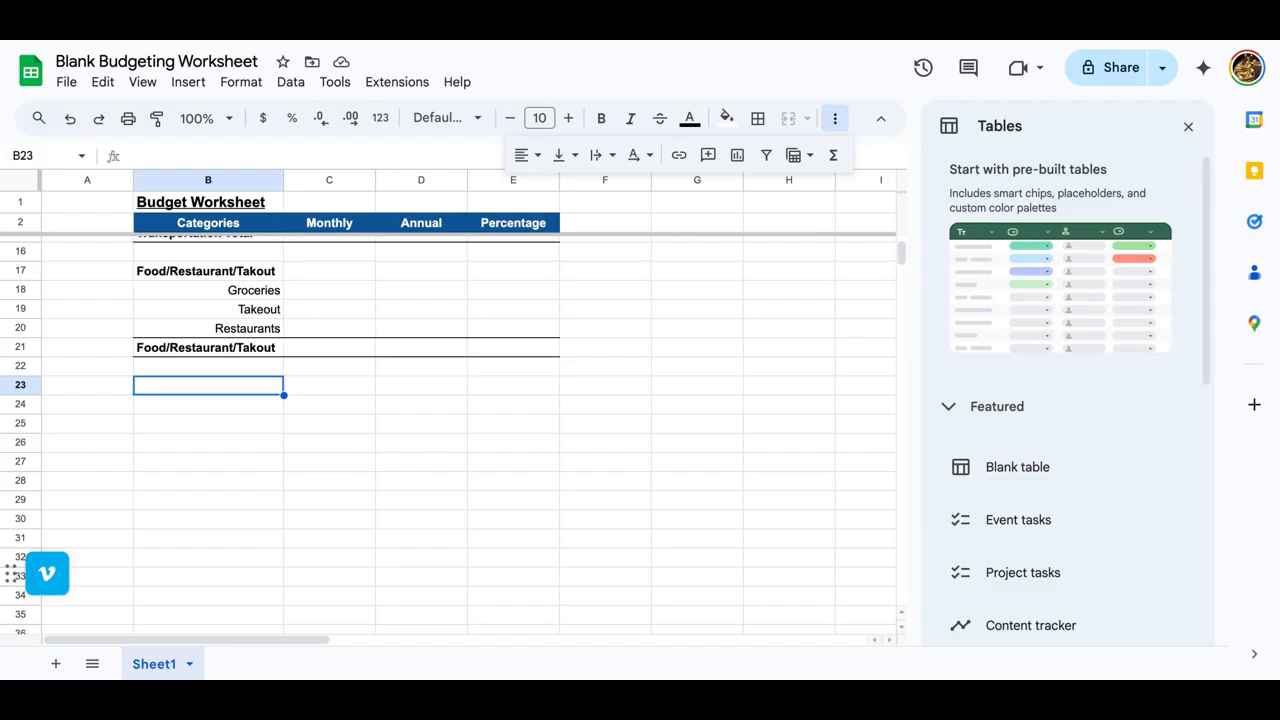
scroll(448, 436, up, 3)
scroll(448, 434, down, 3)
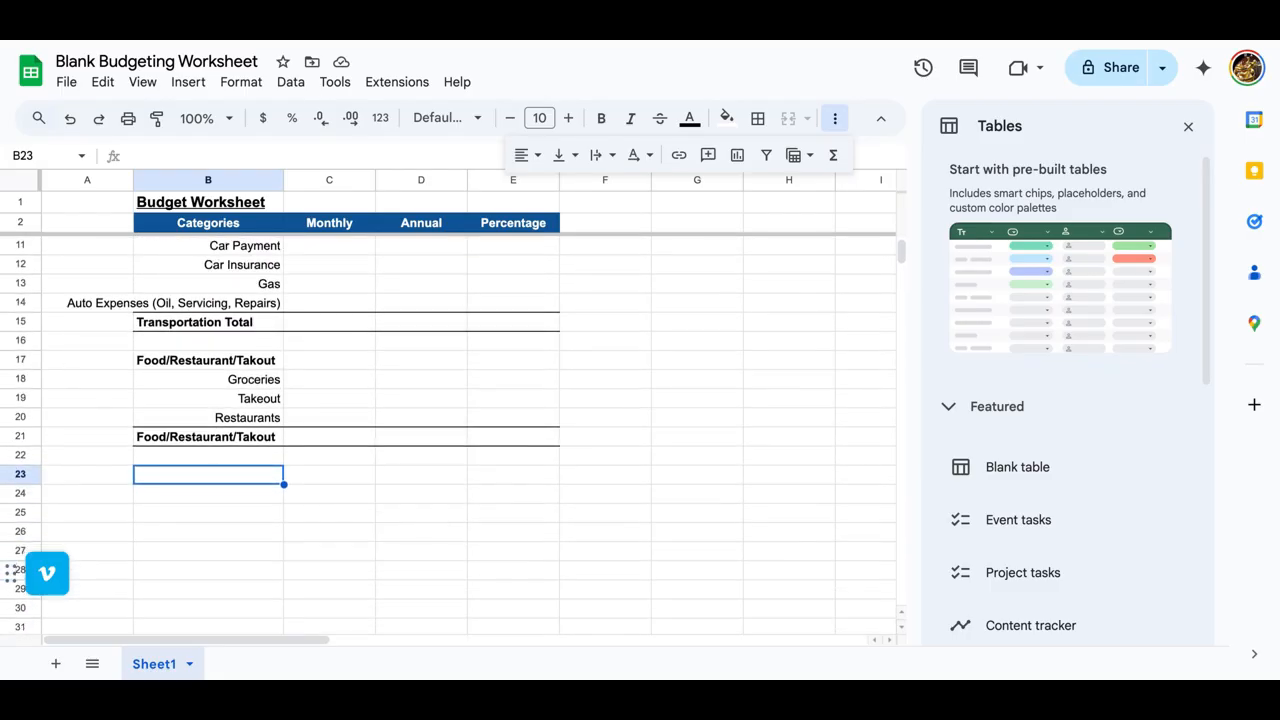
text(U)
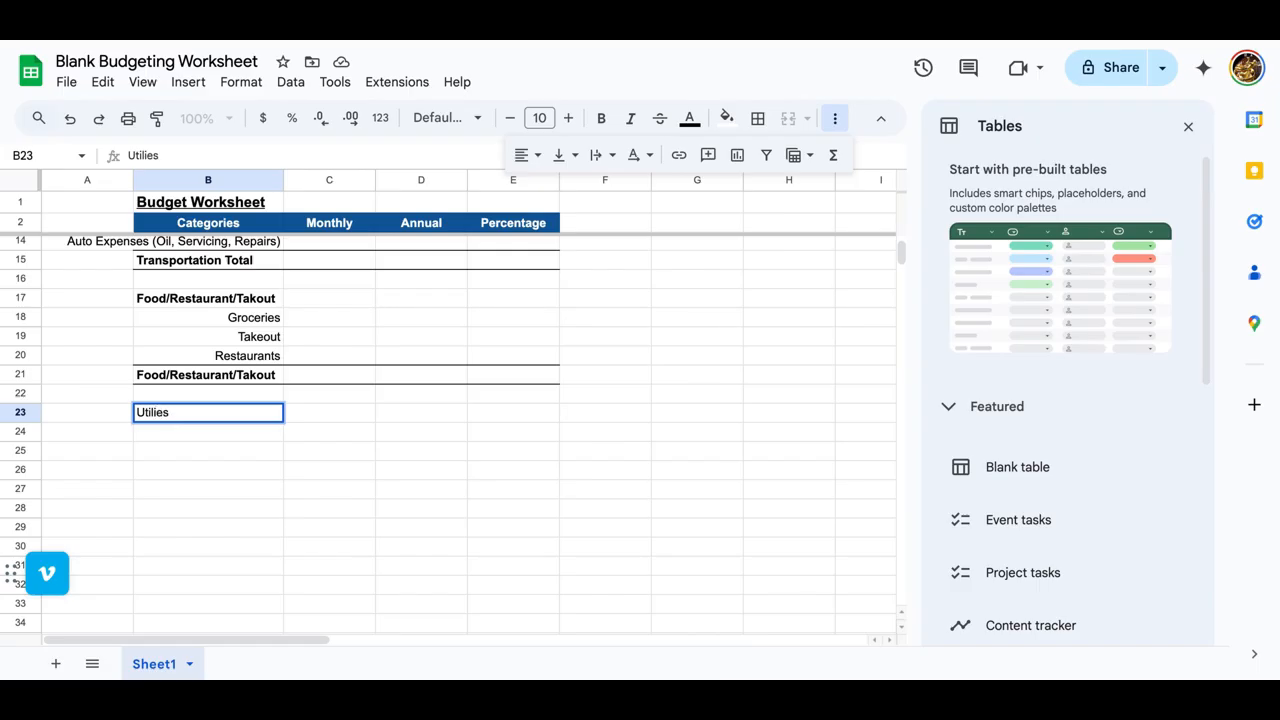
text(tilies)
key(Return)
Step: Enter the utility items Power and Water in B24 and B25
text(POwe)
key(BackSpace)
key(BackSpace)
key(BackSpace)
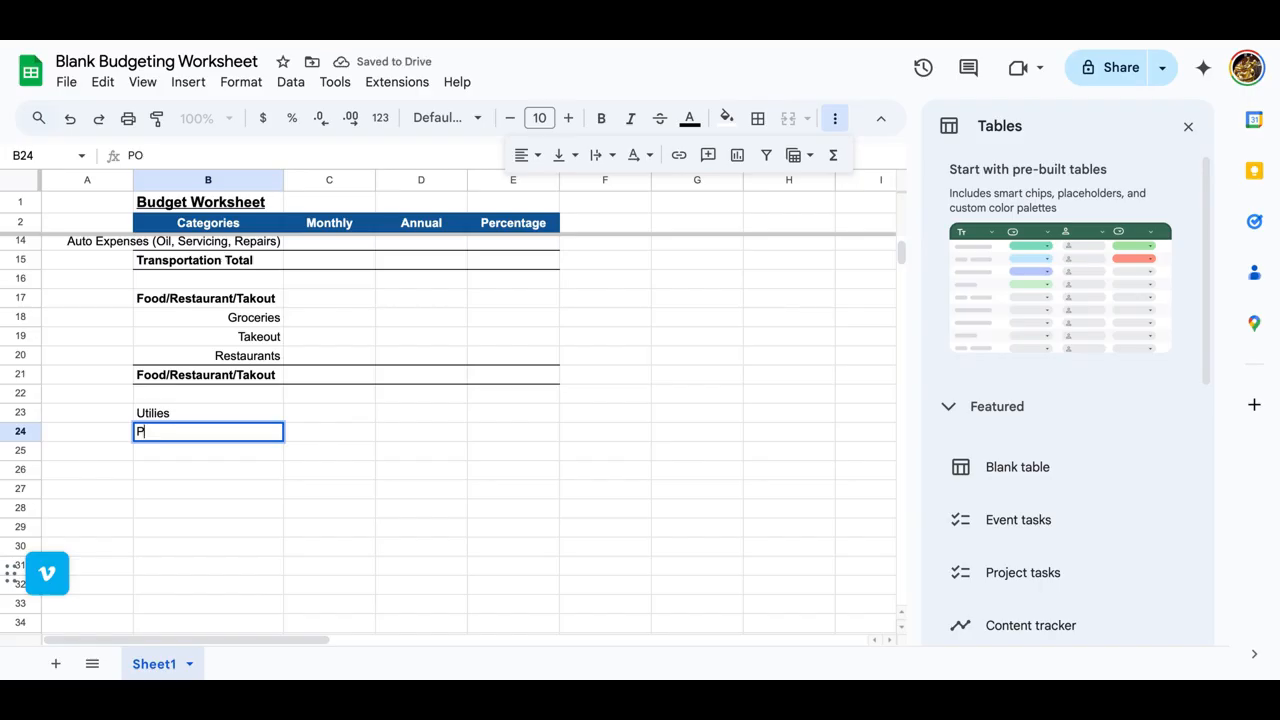
text(ower)
key(Return)
text(Water)
key(Return)
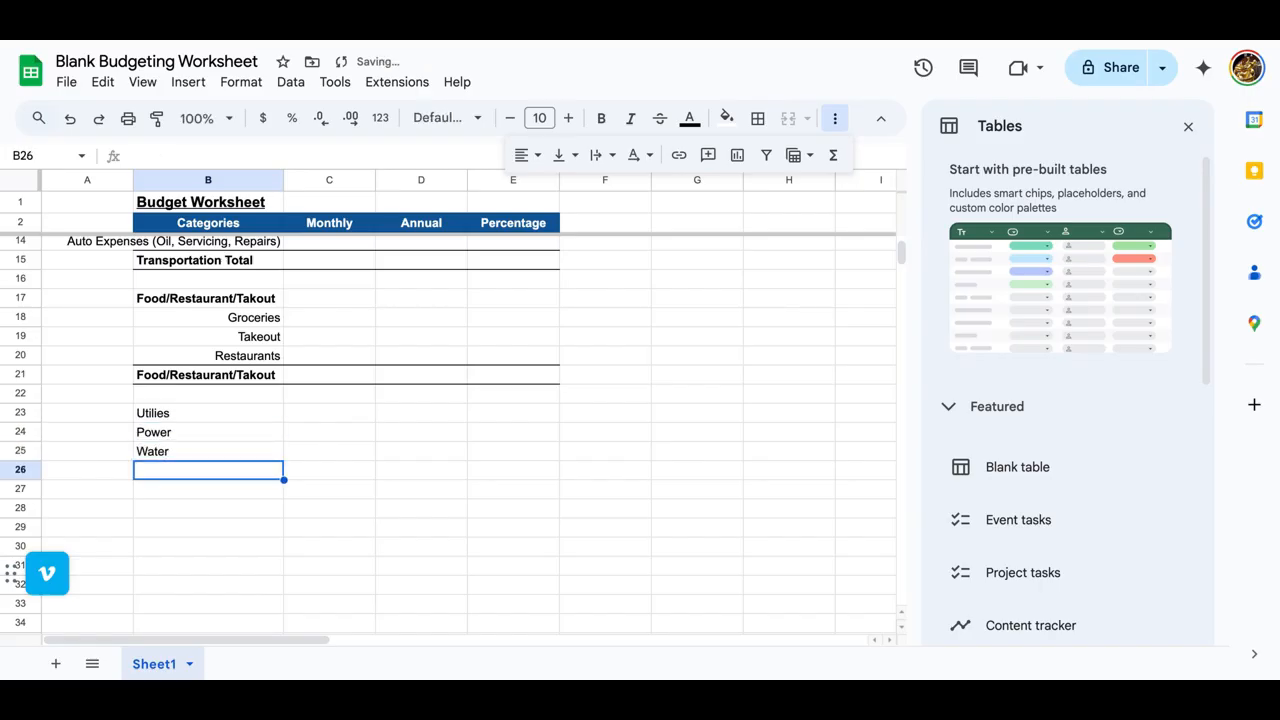
Step: Add Trash, Lawn Care and Pool Care to the utility items in B26:B28
text(Trash)
key(Return)
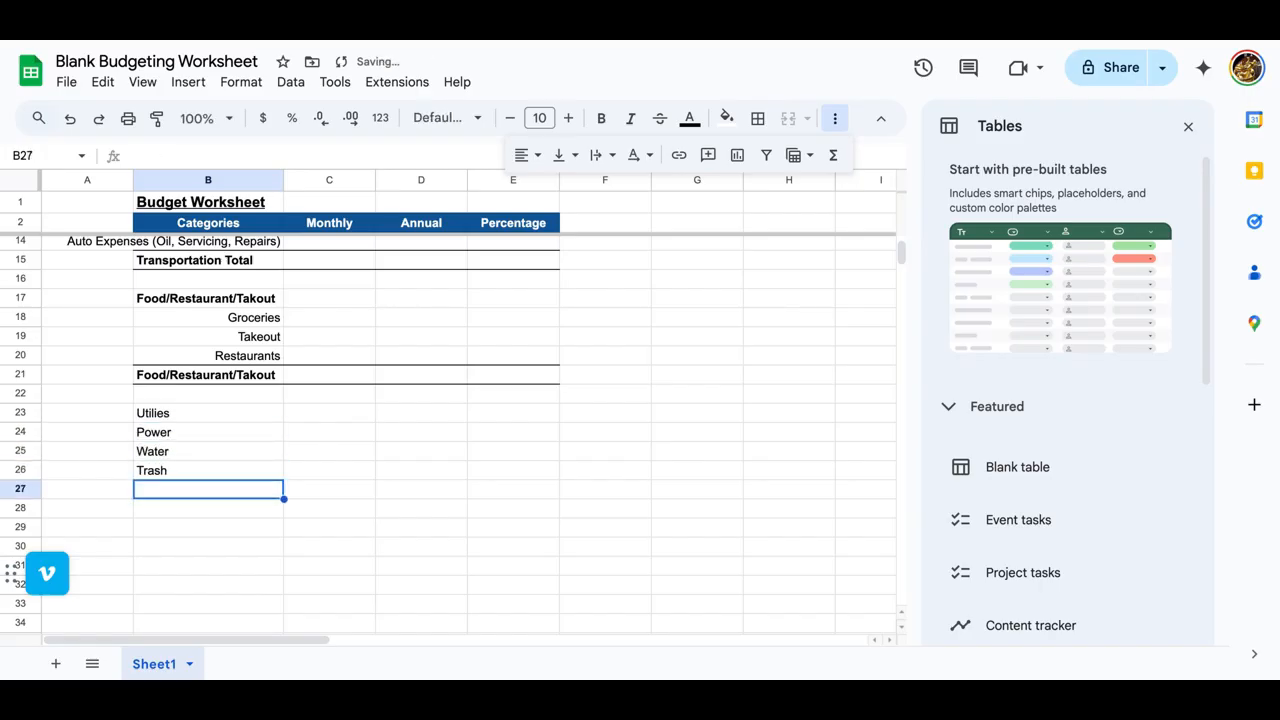
text(Lawn Care)
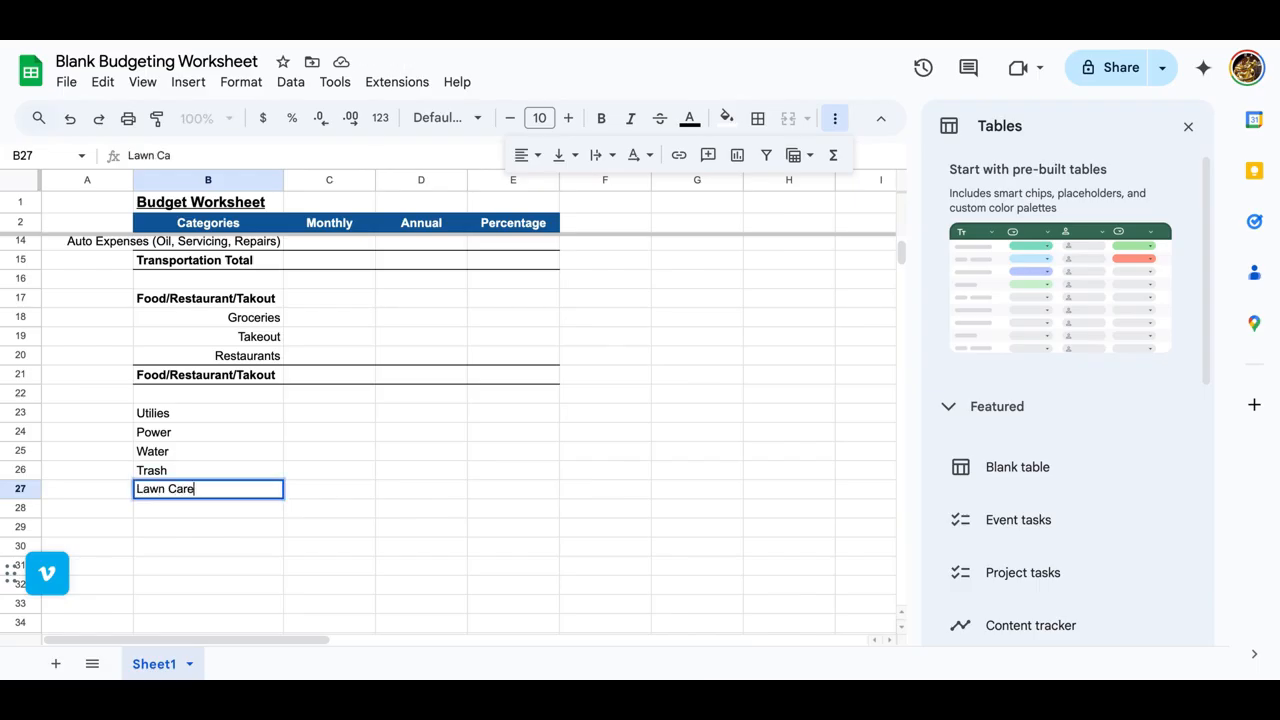
key(Return)
text(Pool Care)
key(Return)
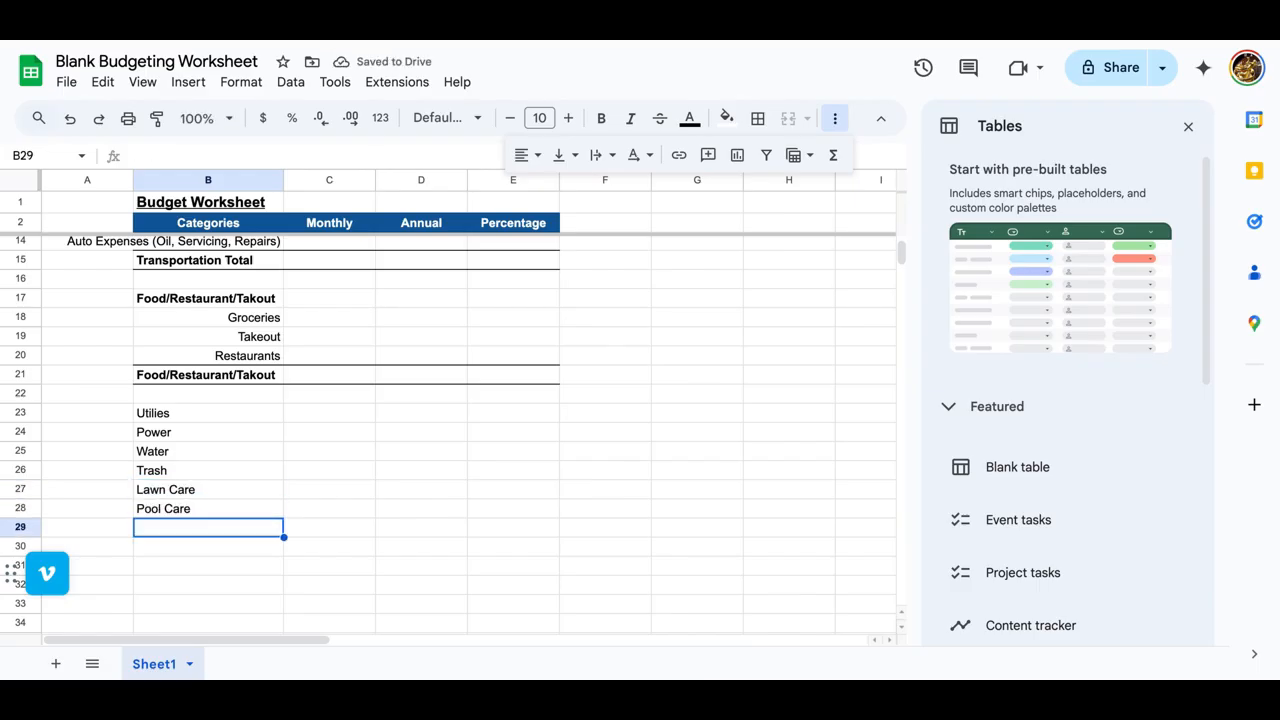
Step: Copy the Utilies heading from B23 into B29 below Pool Care
key(Up)
key(Up)
key(Up)
key(Up)
key(Up)
key(Up)
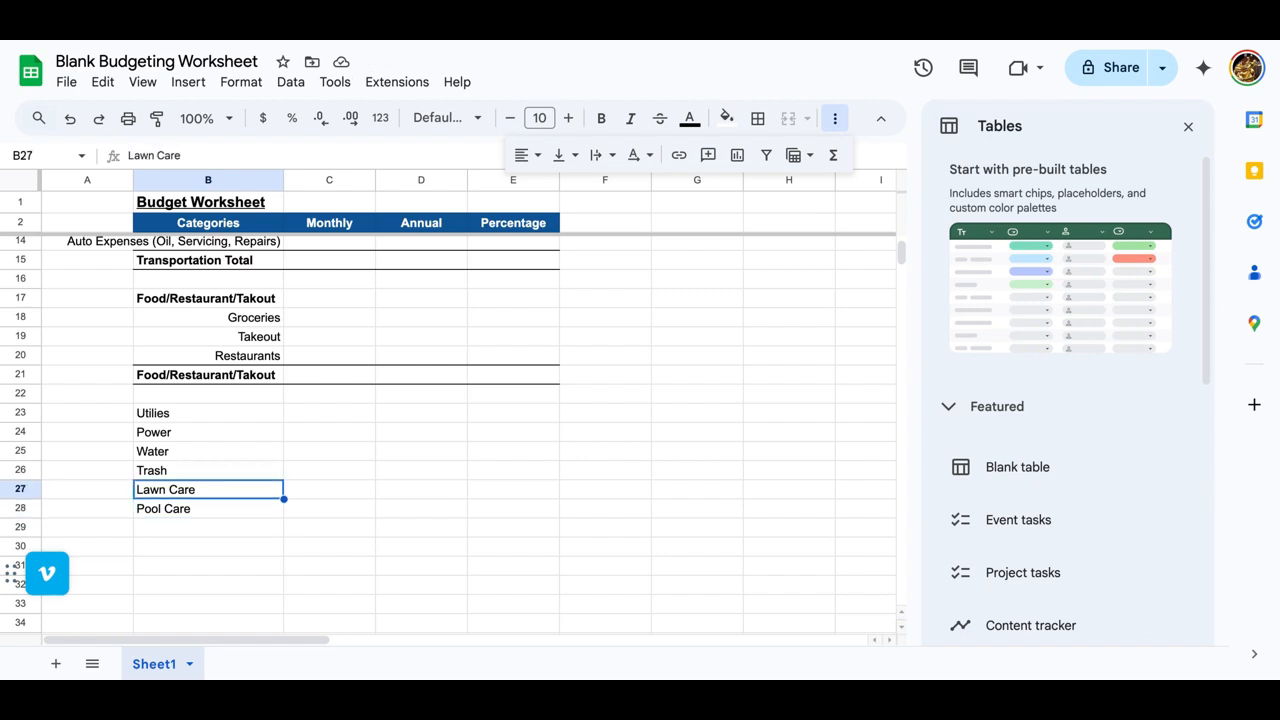
key(ctrl+c)
key(Down)
key(Down)
key(Down)
key(Down)
key(Down)
key(Down)
key(ctrl+v)
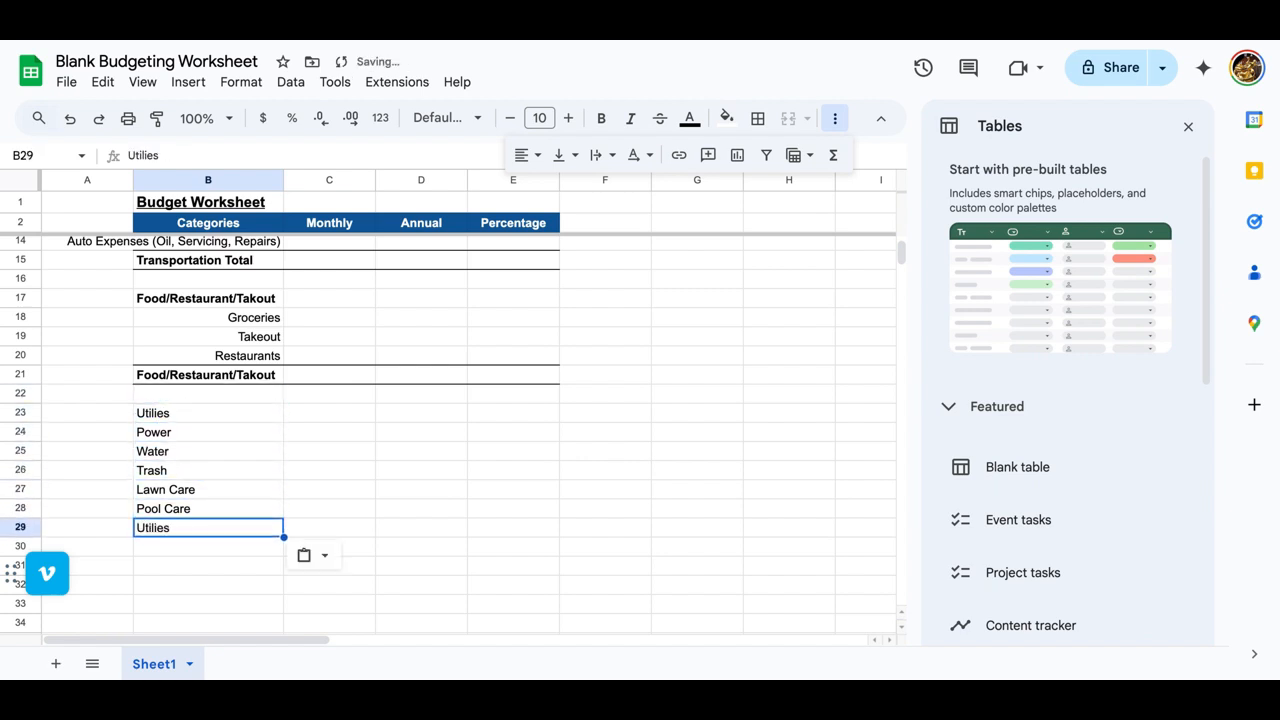
Step: Bold B29:E29 and copy the format of the closing food row B21:E21 onto it
key(shift+Right)
key(shift+Right)
key(shift+Right)
click(604, 121)
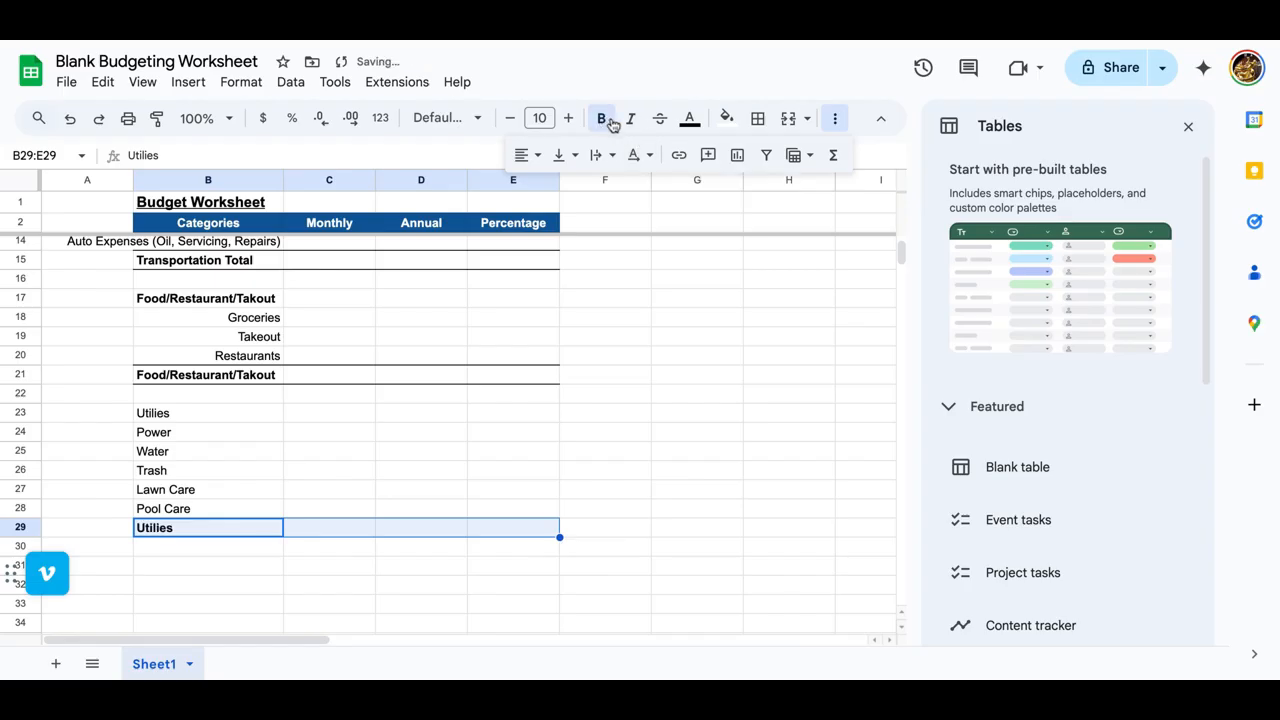
click(175, 378)
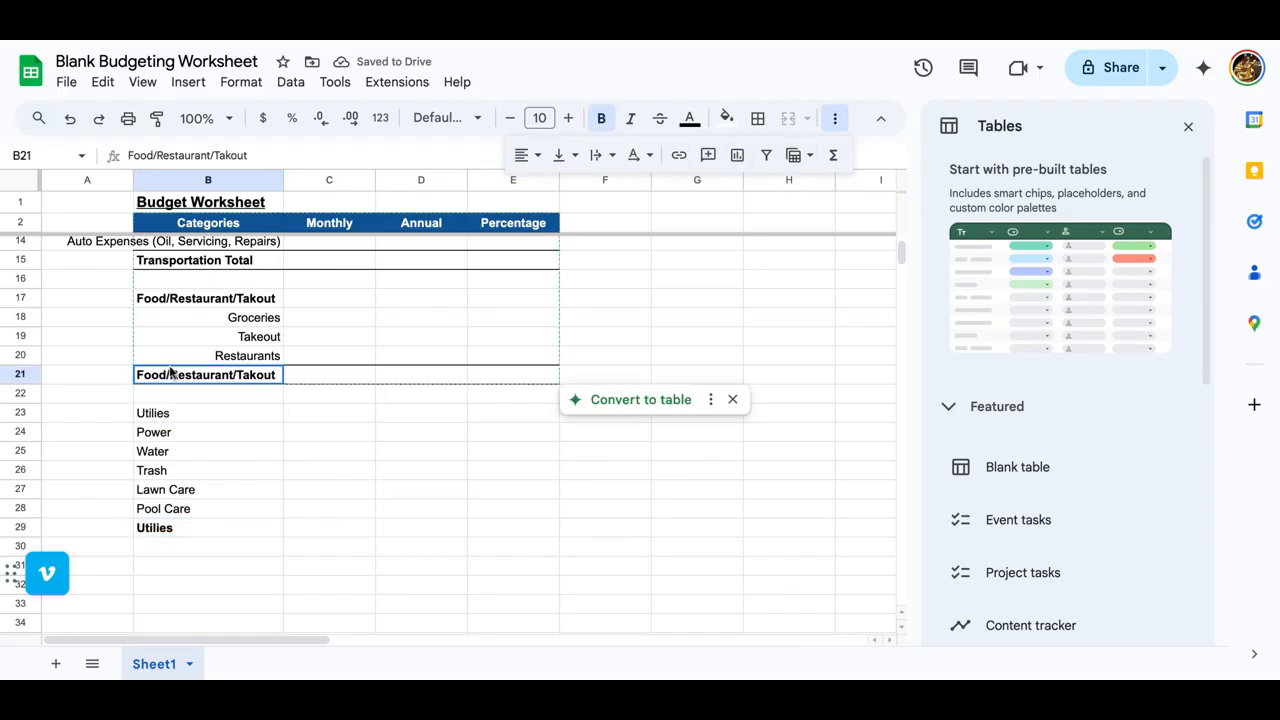
shift+click(523, 374)
click(156, 118)
click(178, 528)
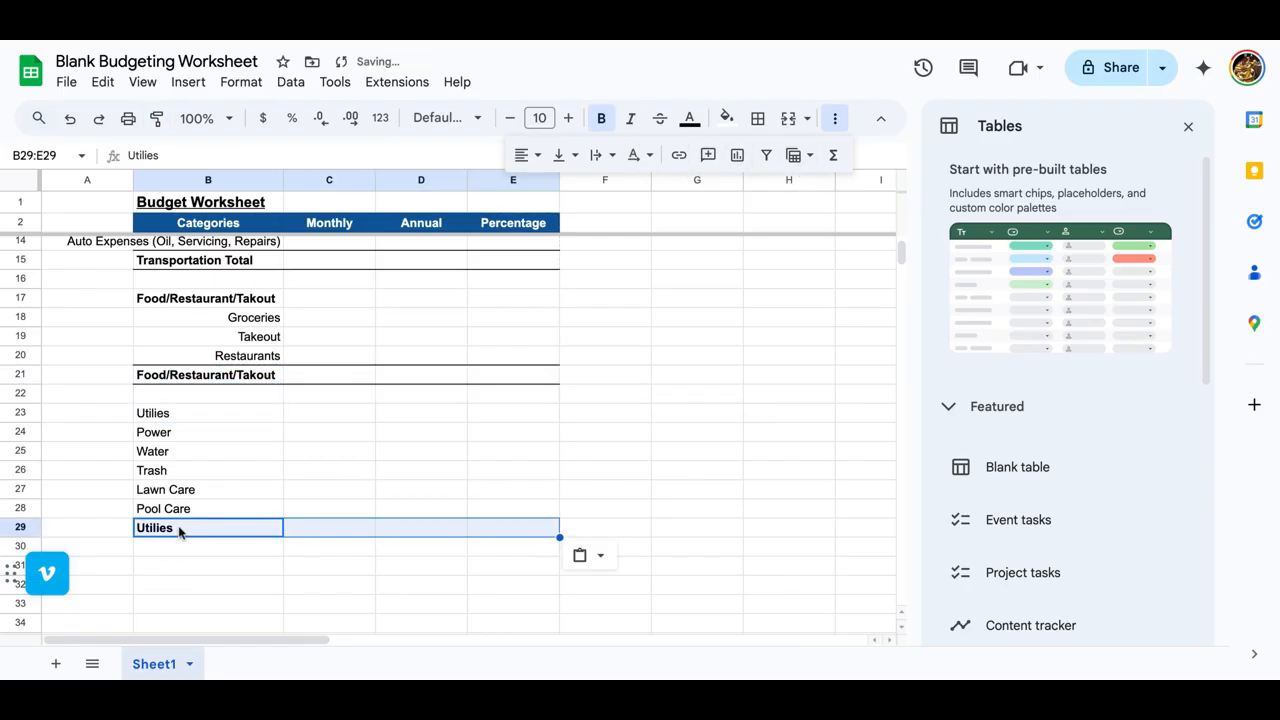
Step: Extend the label in B29 to "Utilies Total"
double_click(178, 528)
text(Total)
key(Return)
Step: Bold the Utilies heading in B23 and right-align its items in B24:B28
click(160, 422)
key(ctrl+b)
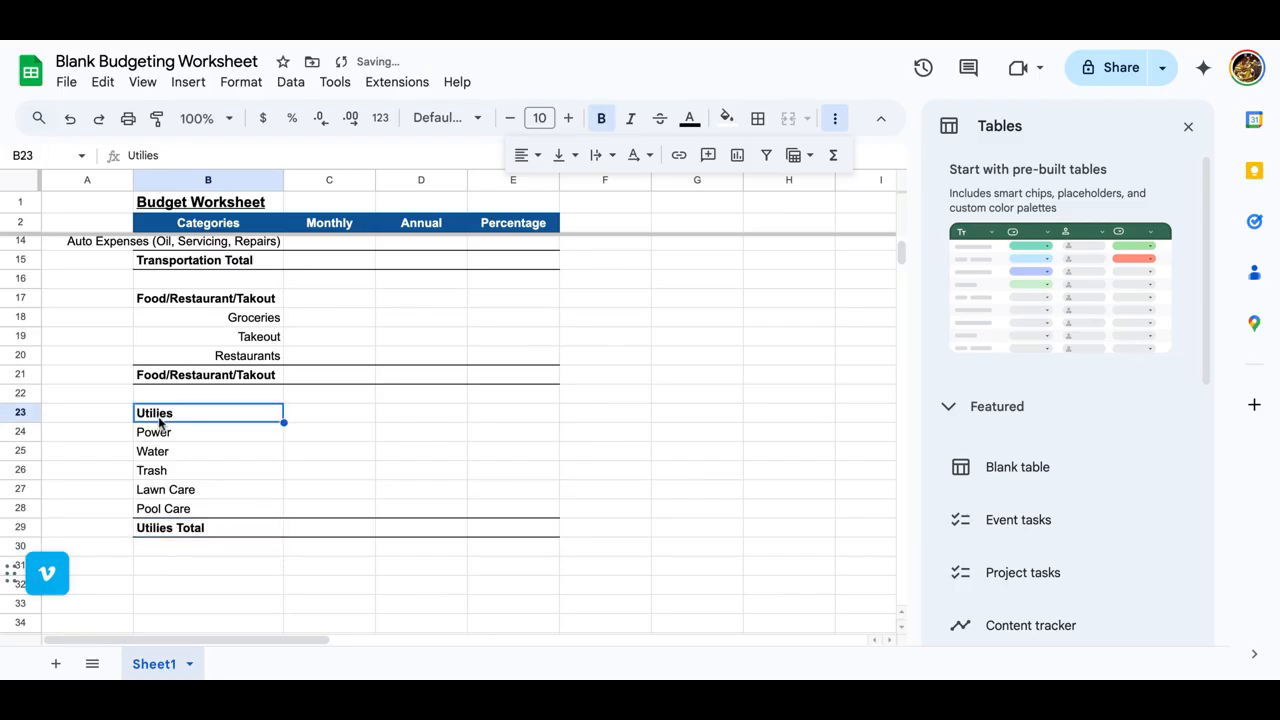
drag(160, 433, 167, 508)
click(521, 152)
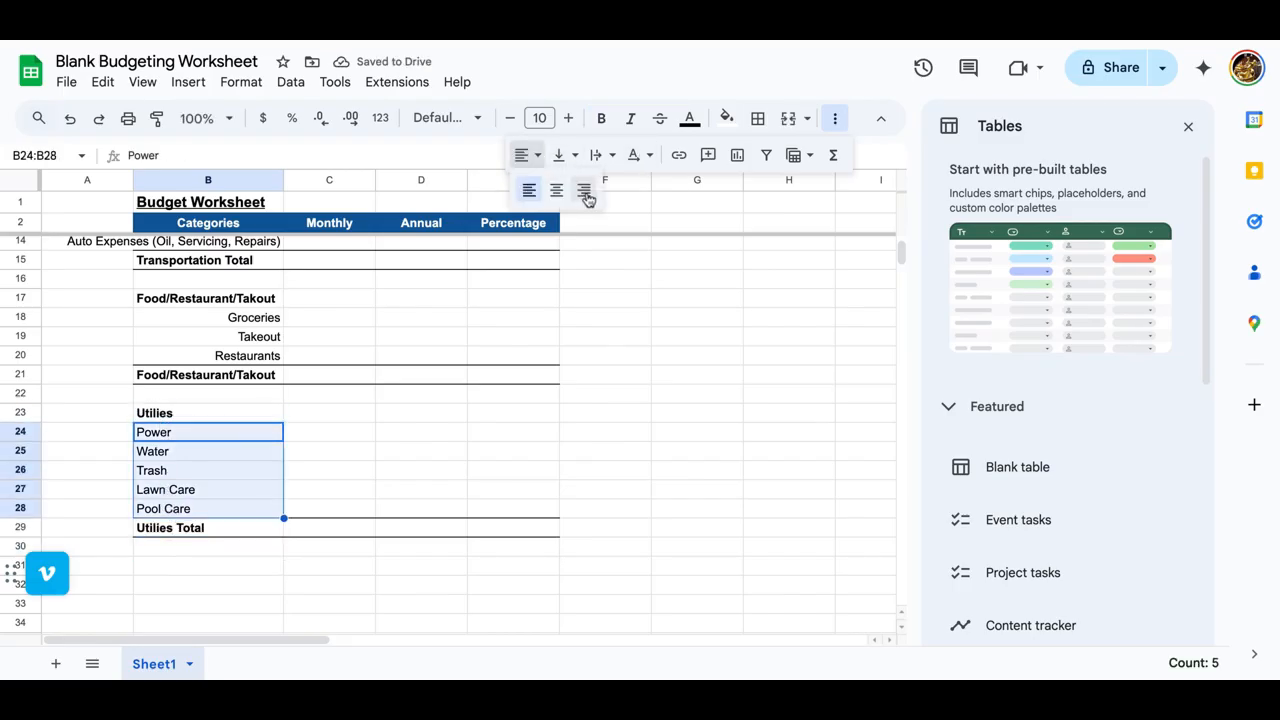
click(583, 189)
click(457, 413)
Step: Enter the category heading "Entertainment/Activities/Hobbies" in B31
scroll(451, 417, down, 3)
click(198, 450)
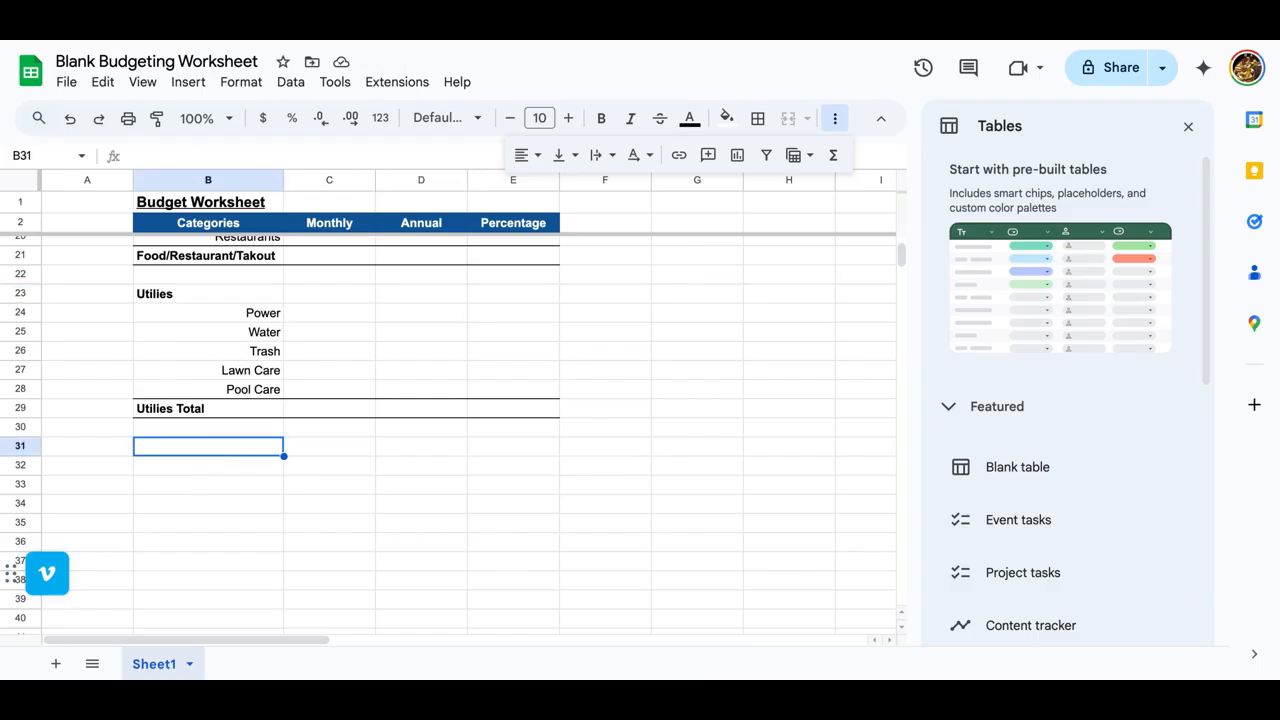
text(Enterta)
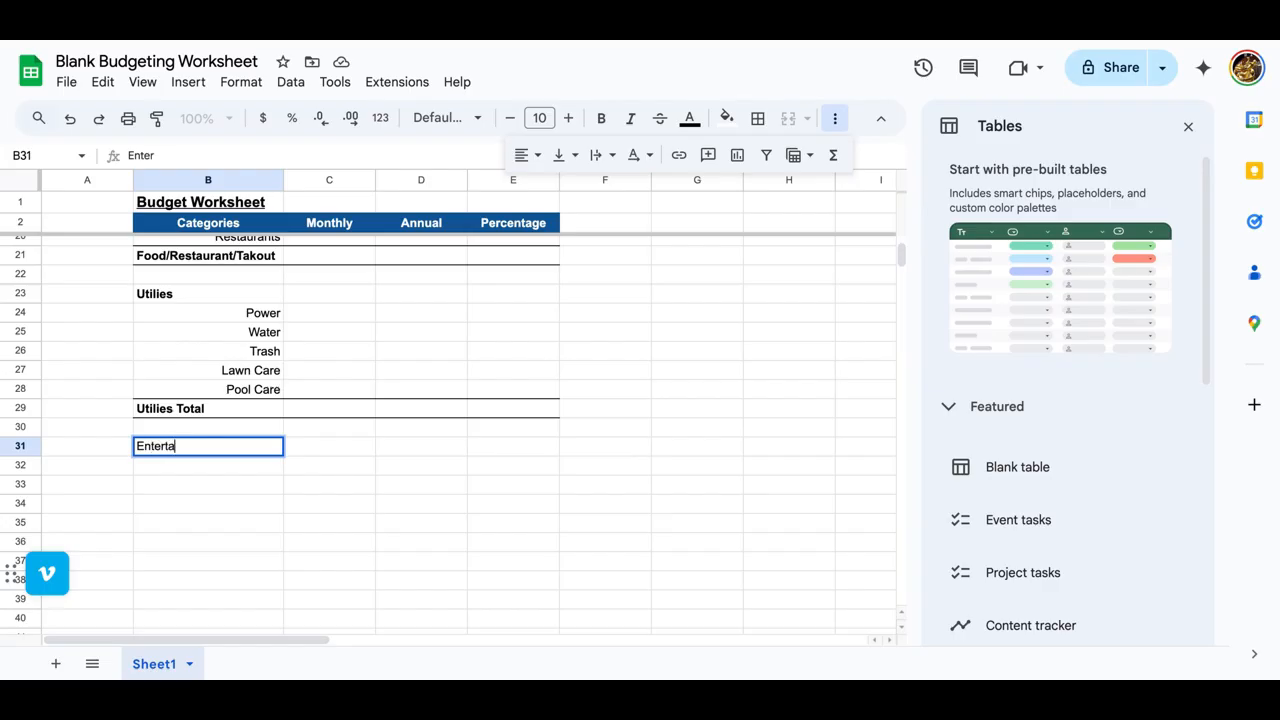
text(inment/Activities/)
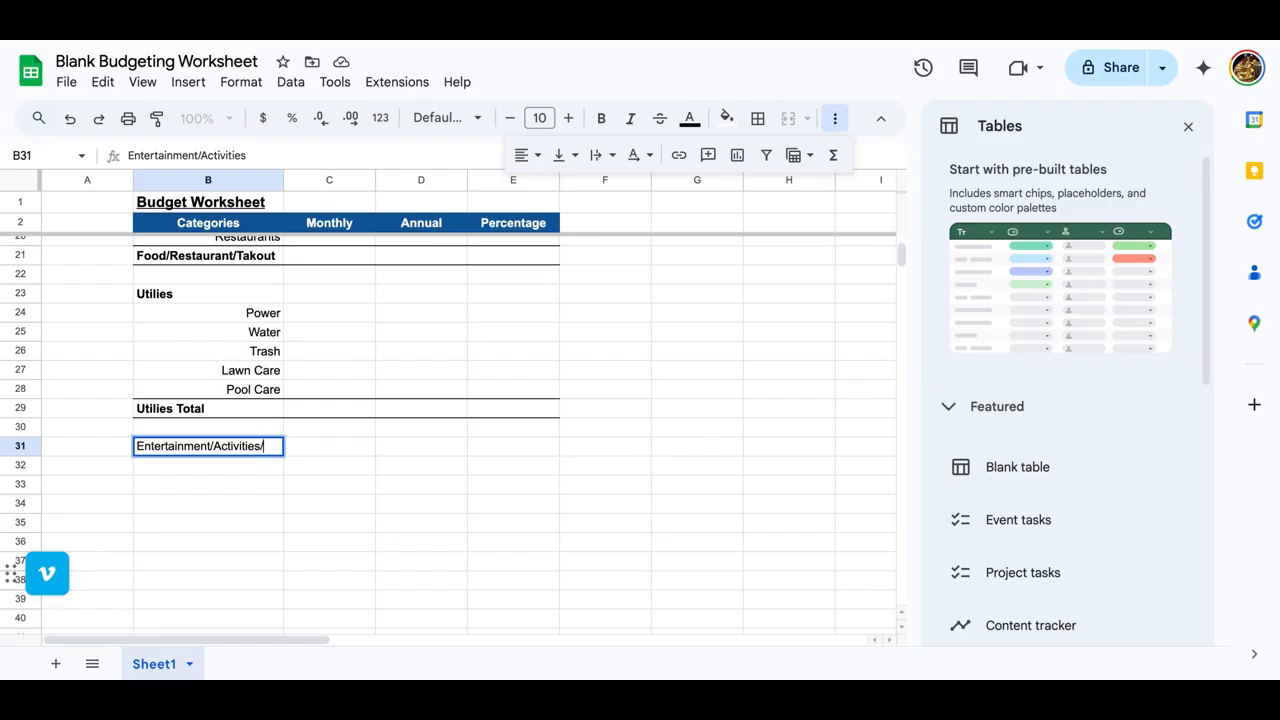
text(Hobbies)
key(Return)
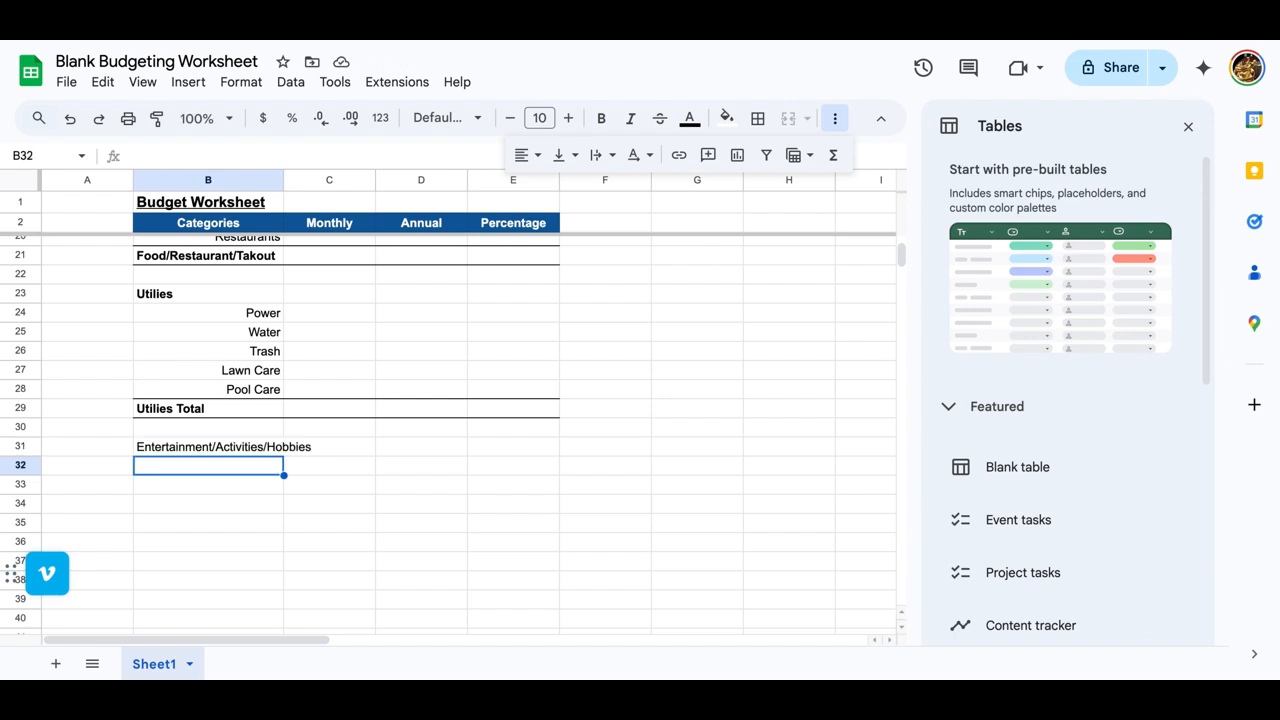
Step: Enter the items Taekwondo and Entertainment Subscriptions in B32 and B33
text(Taekwondo)
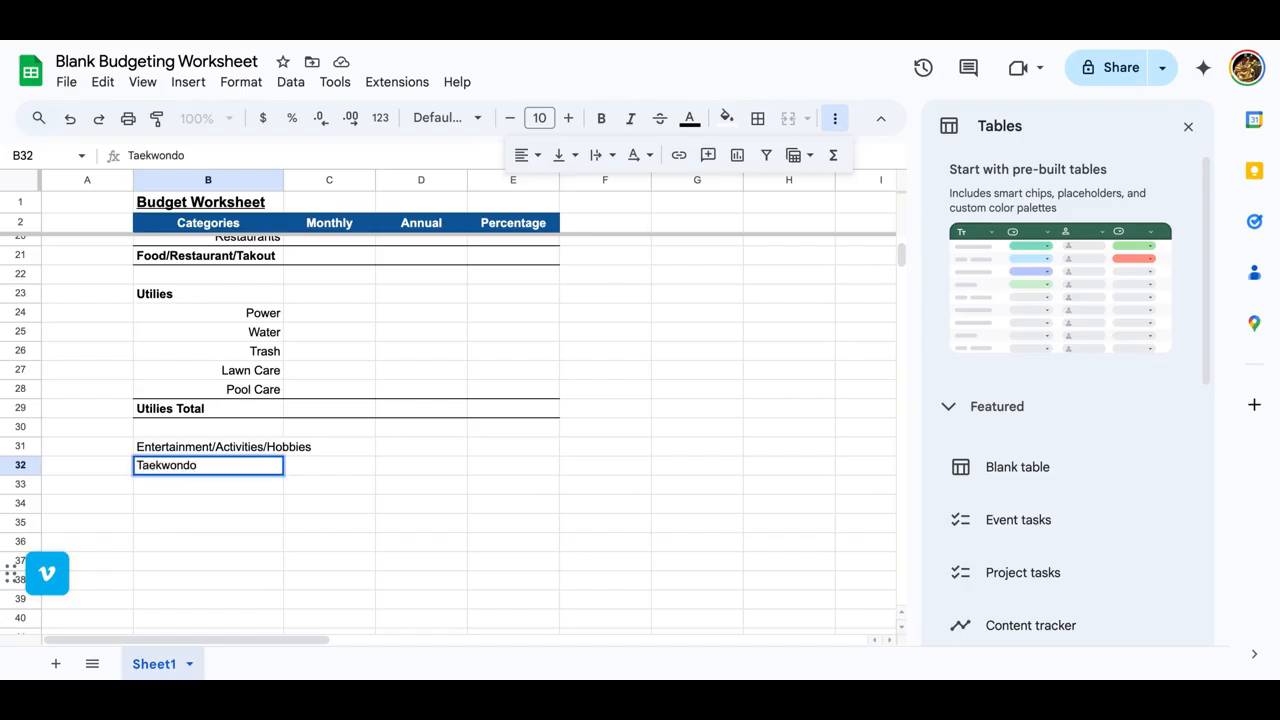
key(Return)
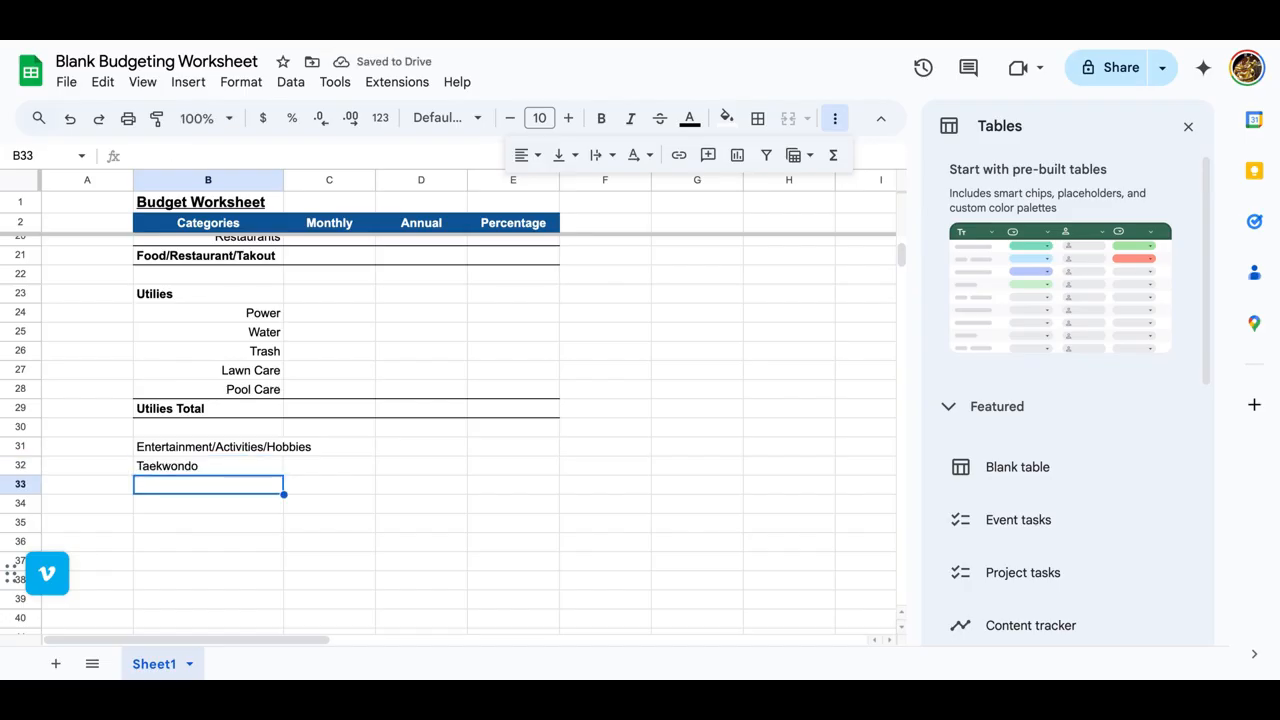
text(Sub)
key(BackSpace)
key(BackSpace)
key(BackSpace)
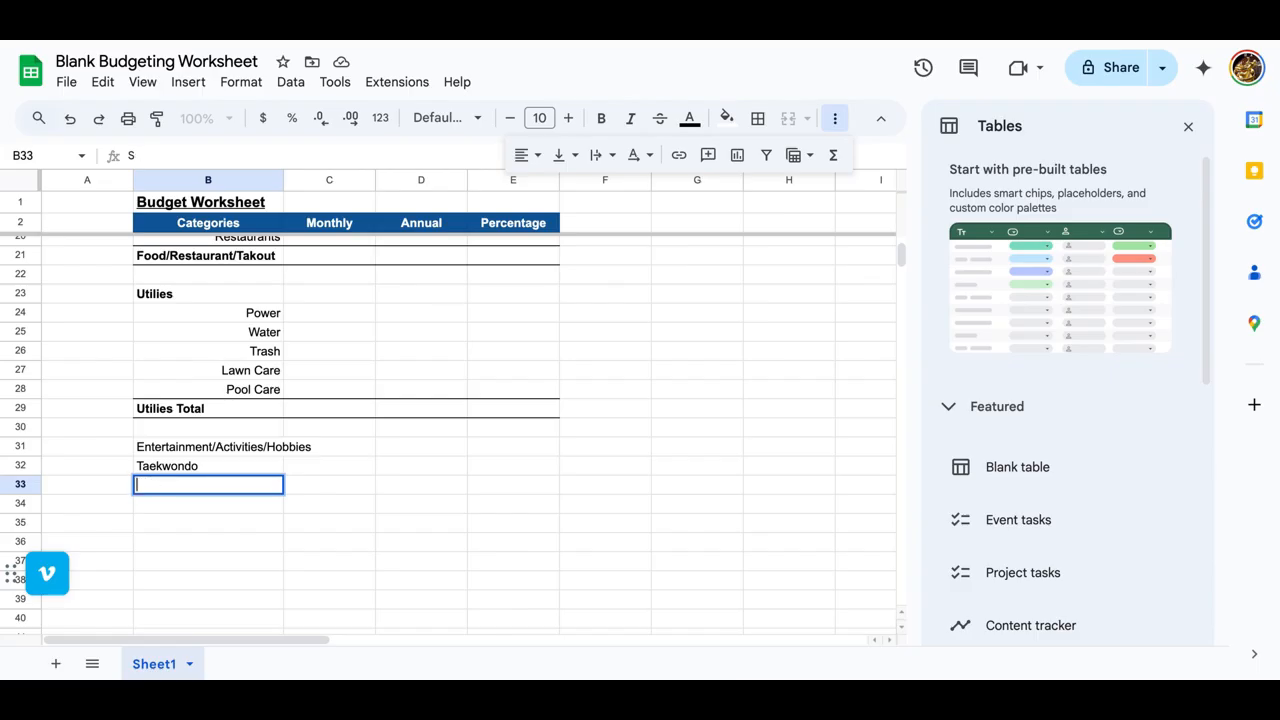
text(Entertainment Subscriptions)
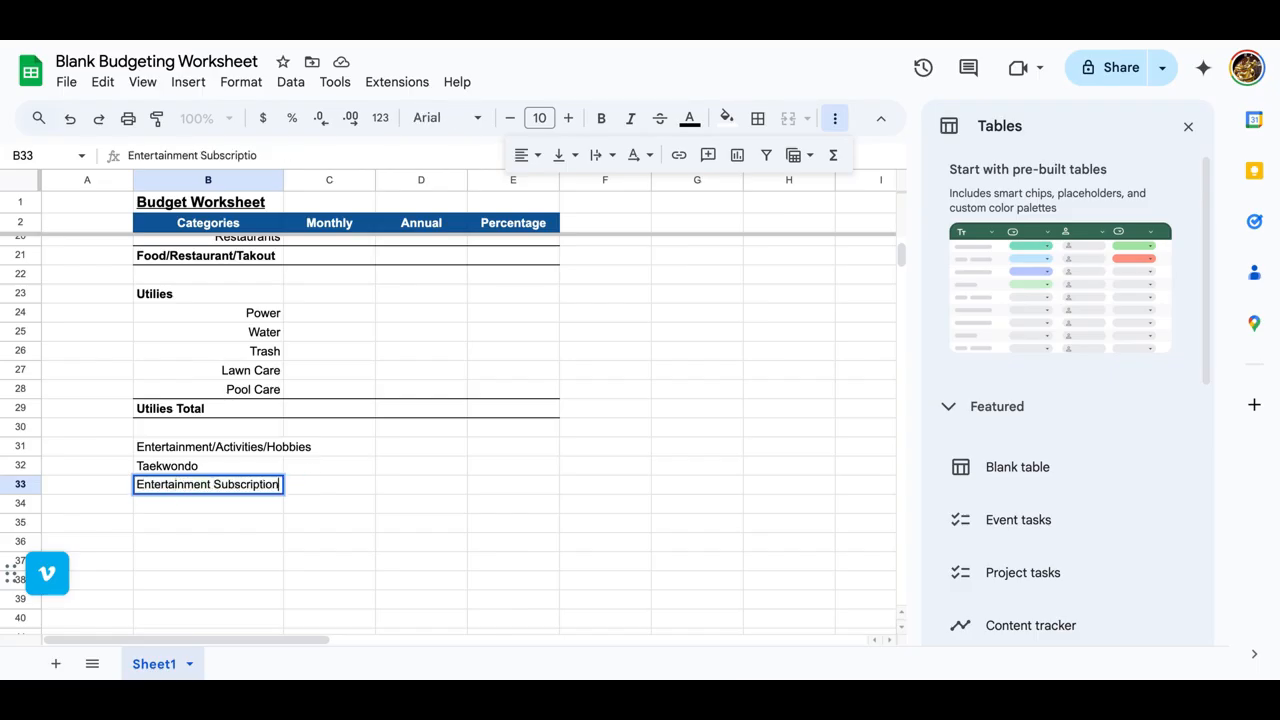
key(Return)
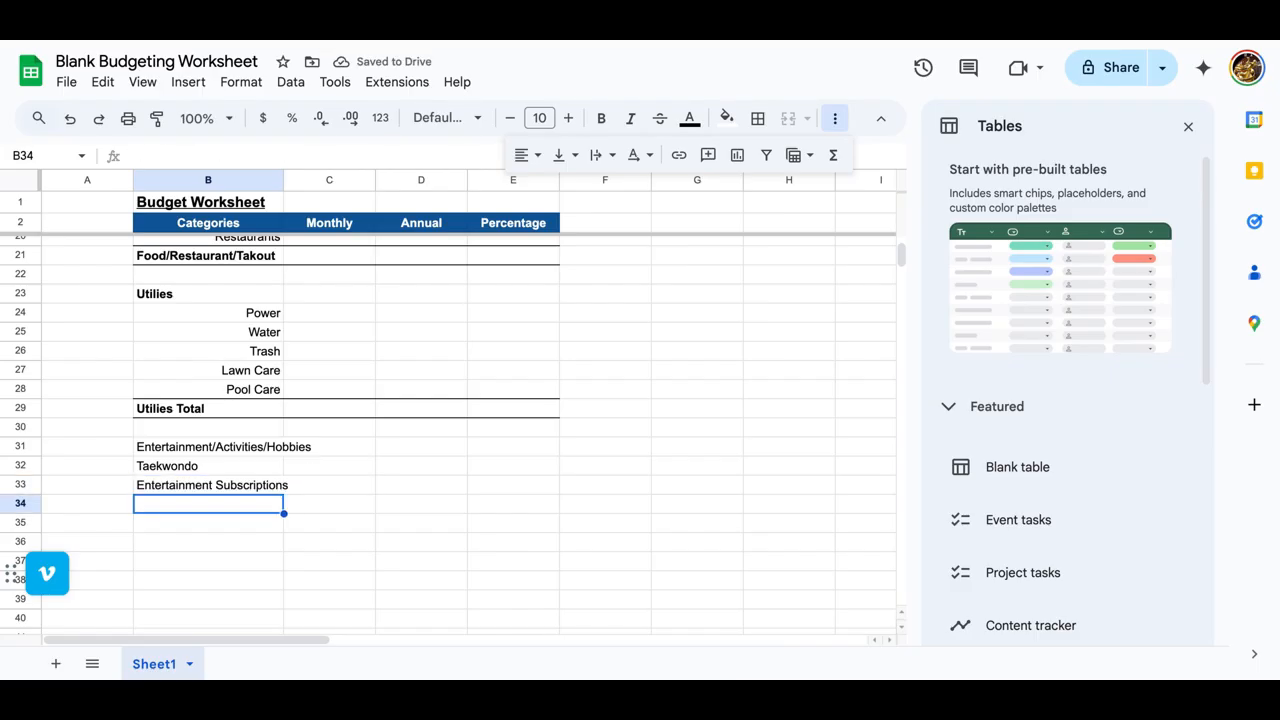
Step: Add Woodworking, Movie Tickets and Personal Care to the entertainment items in B34:B36
text(Woodworking)
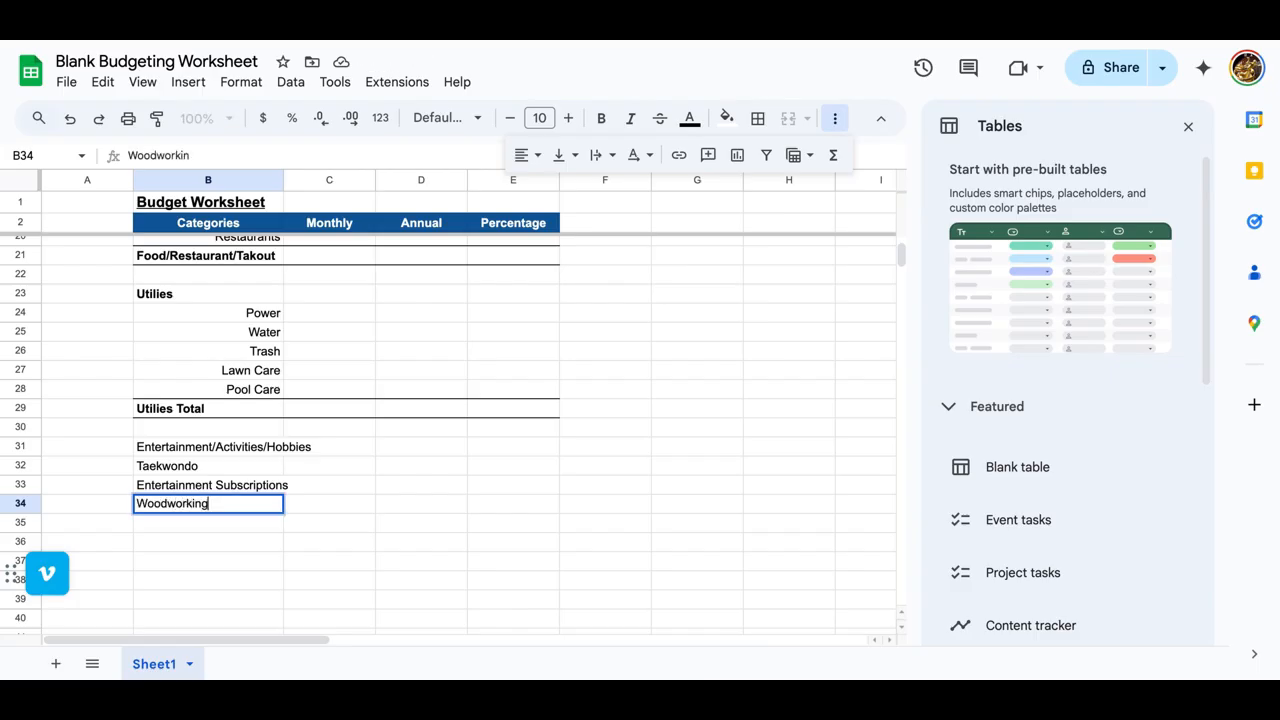
key(Return)
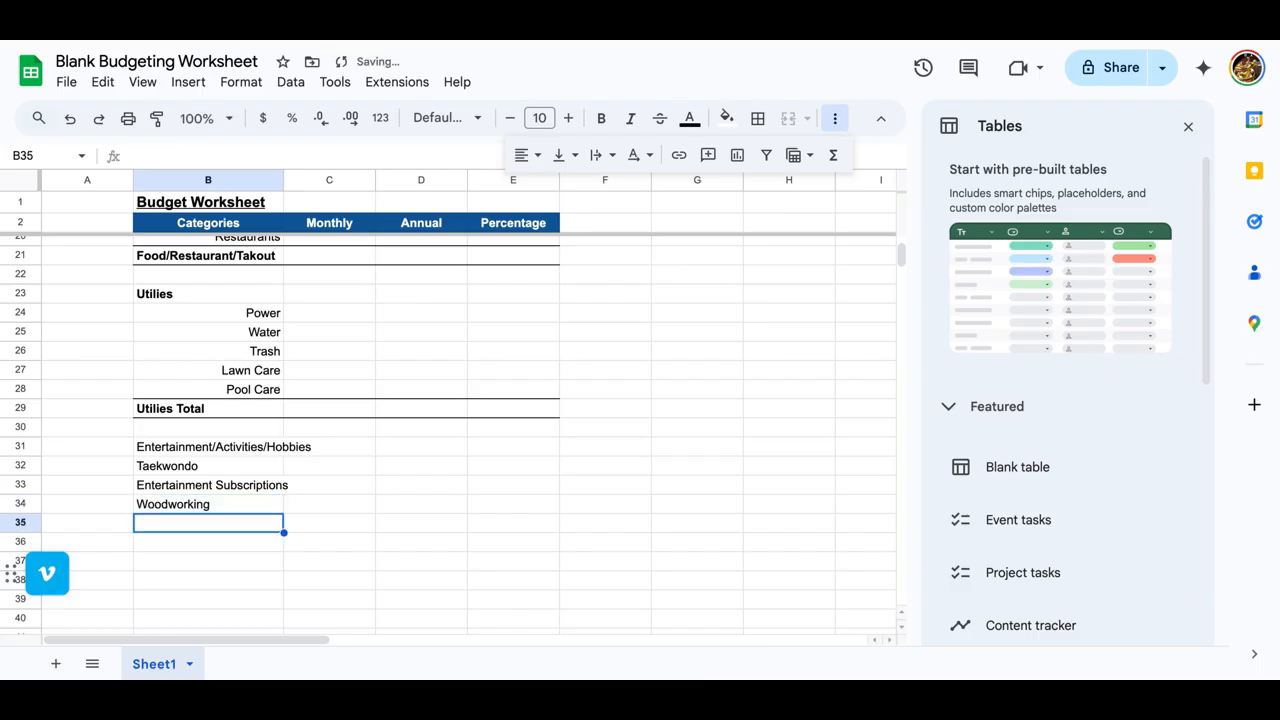
text(Movie Tickets)
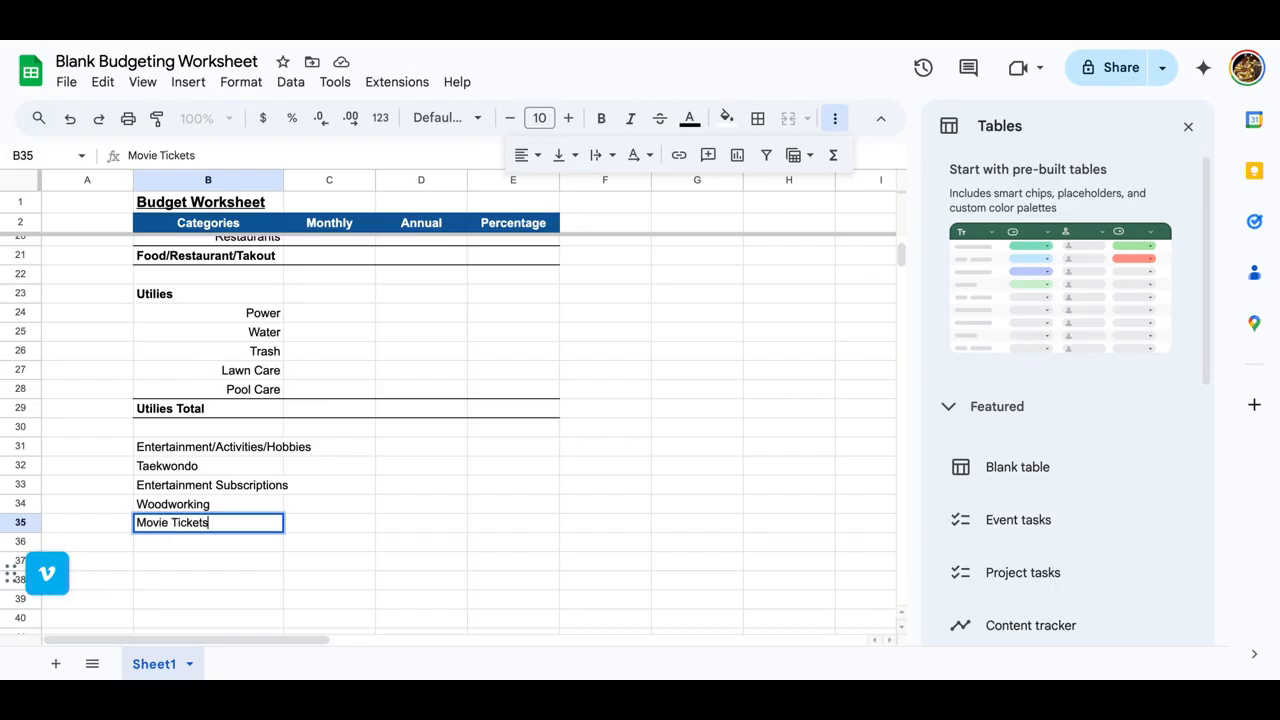
key(Return)
text(Persona)
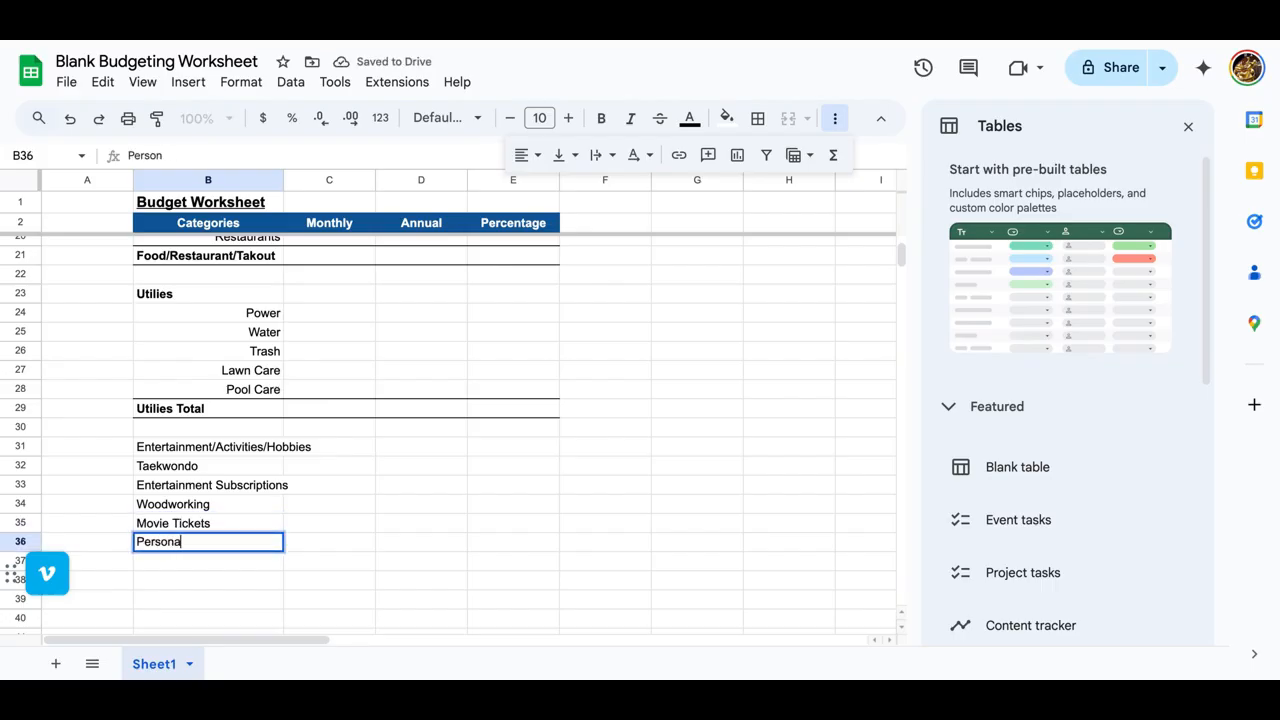
text(l Care)
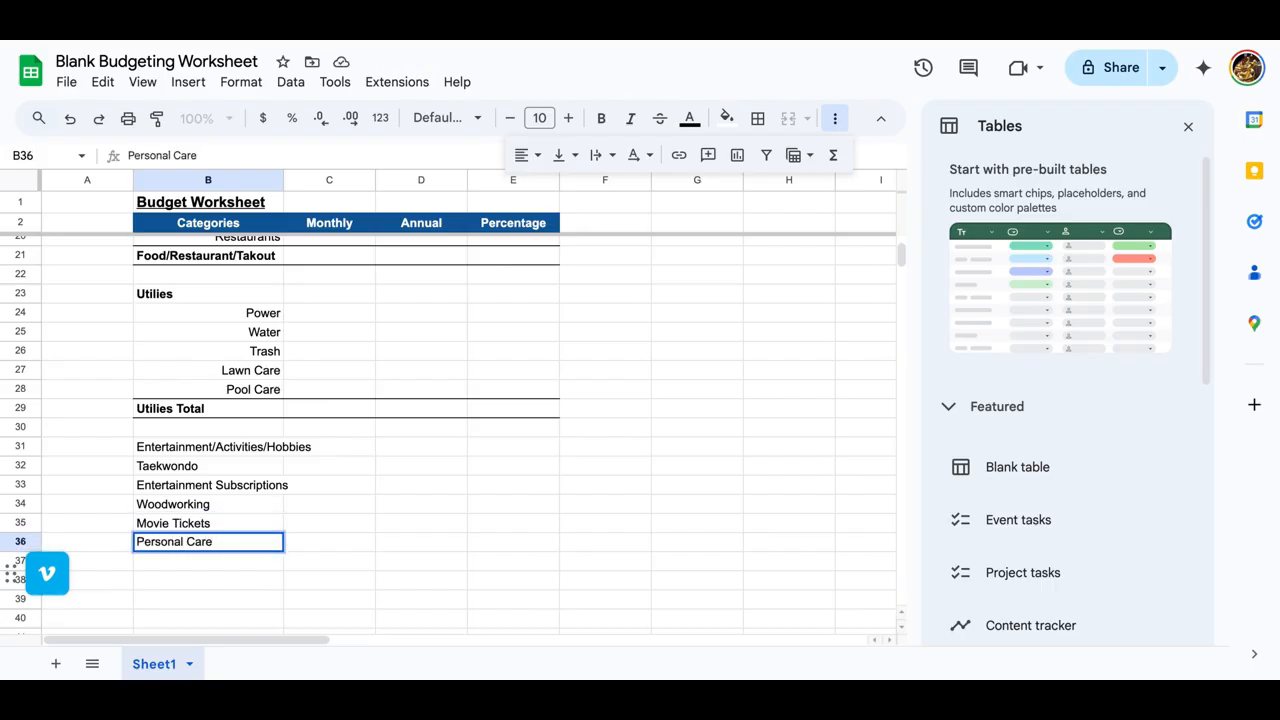
key(Return)
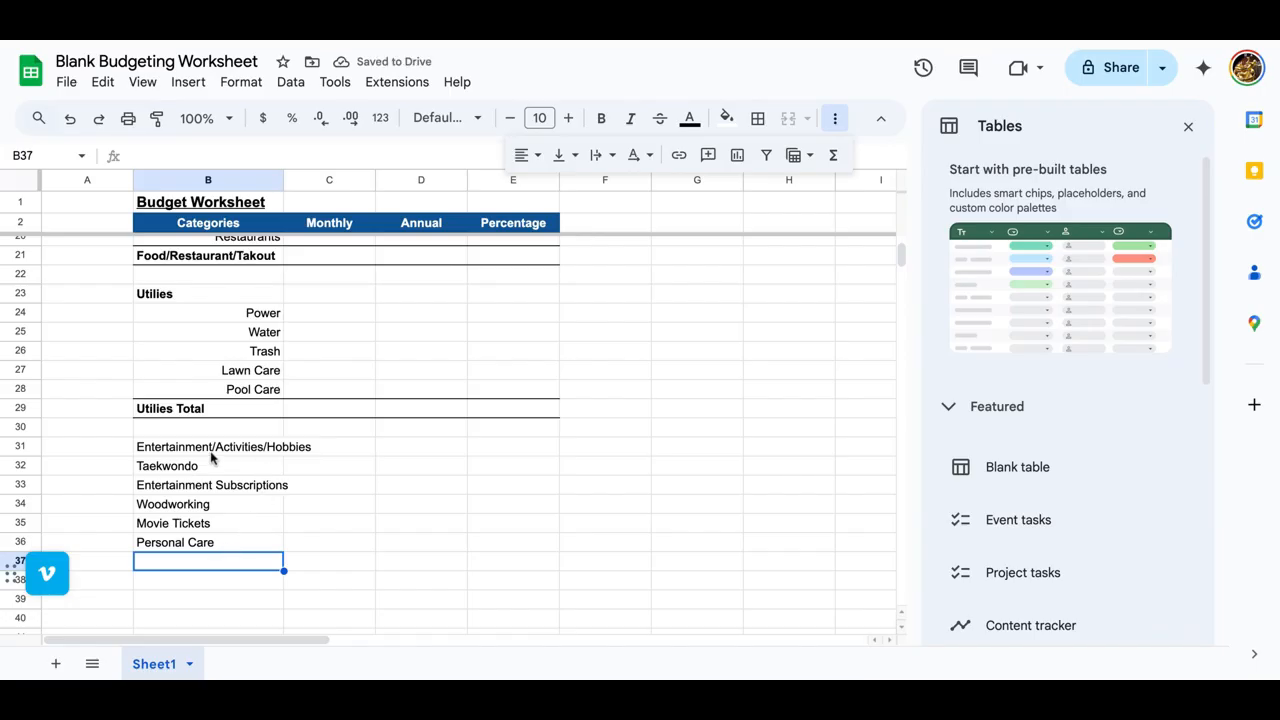
Step: Copy the entertainment heading from B31 into B37 and apply the Utilies Total row's format to B37:E37
click(214, 449)
key(ctrl+c)
click(185, 568)
key(ctrl+v)
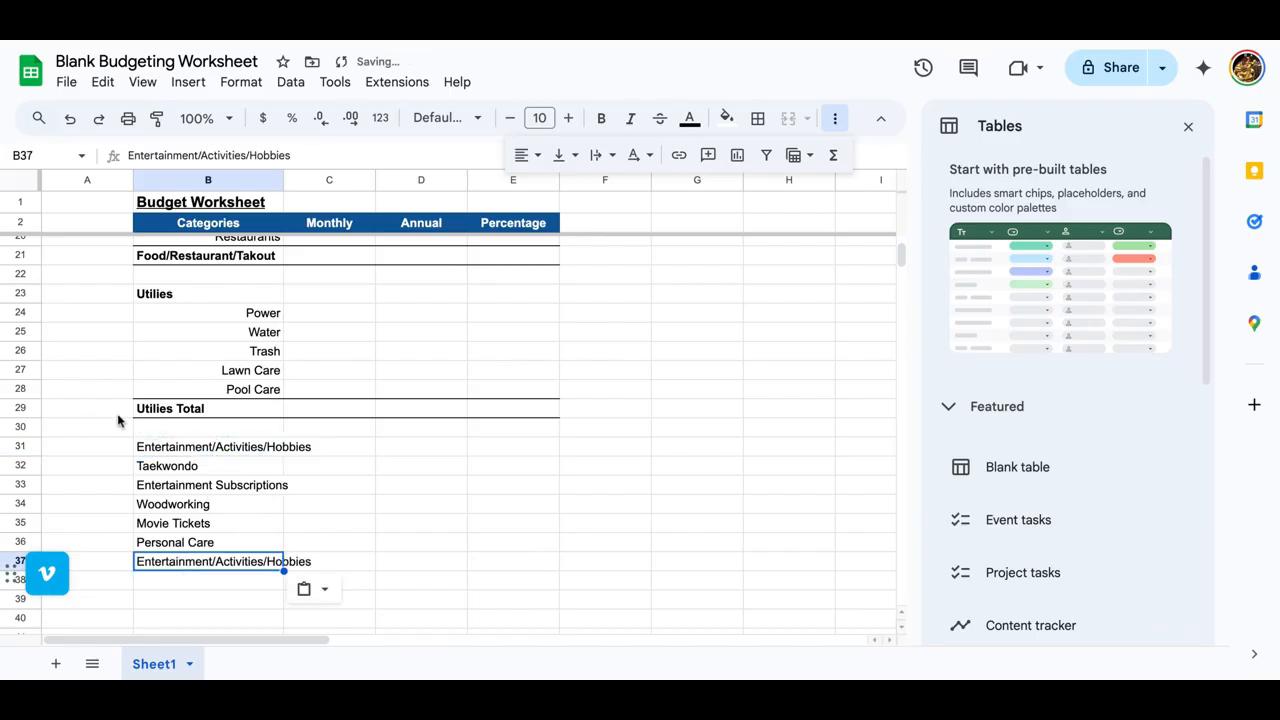
drag(150, 410, 491, 423)
click(156, 118)
click(186, 570)
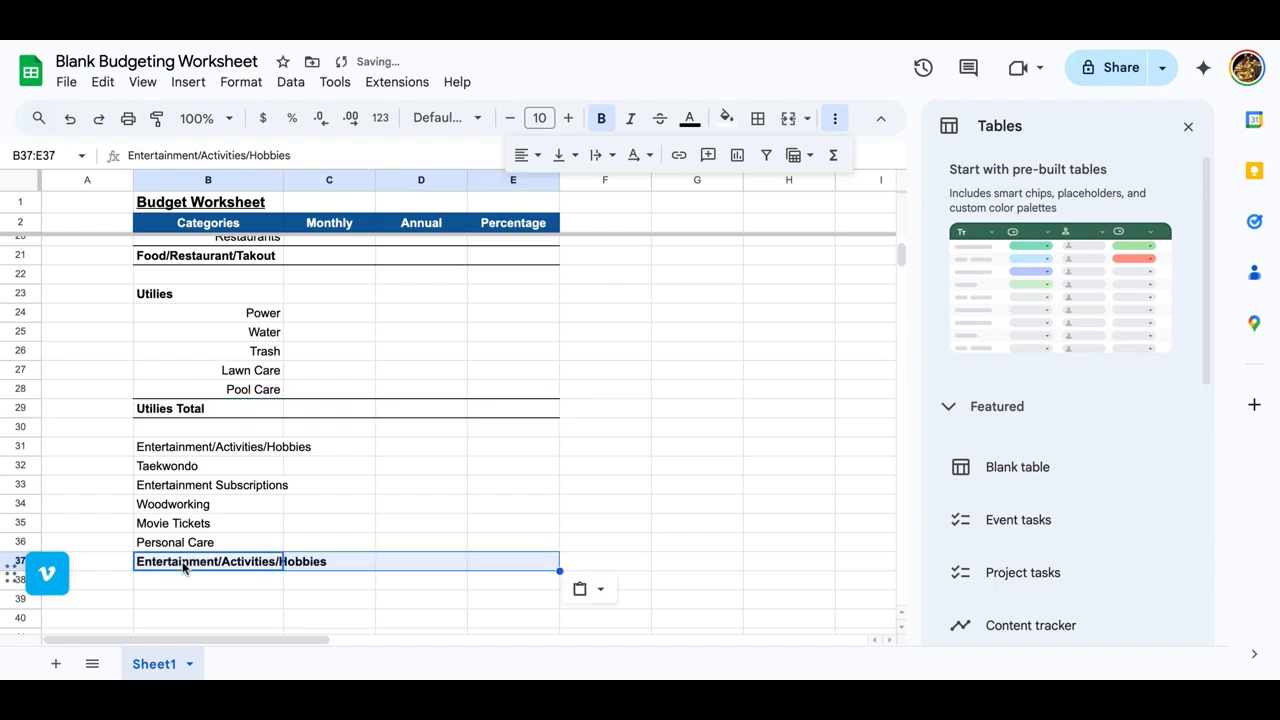
Step: Bold the heading in B31 and extend the label in B37 to "Entertainment/Activities/Hobbies Totals"
click(187, 452)
key(ctrl+b)
click(212, 570)
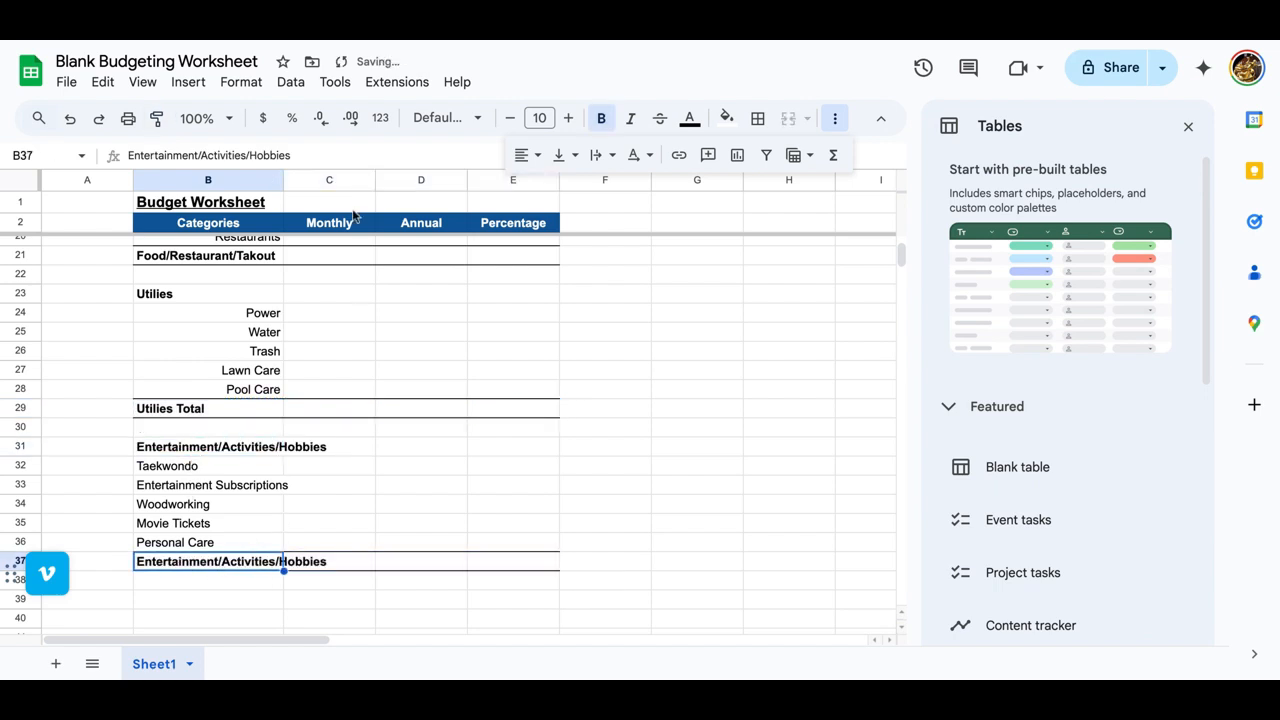
key(Return)
text(Totals)
key(Return)
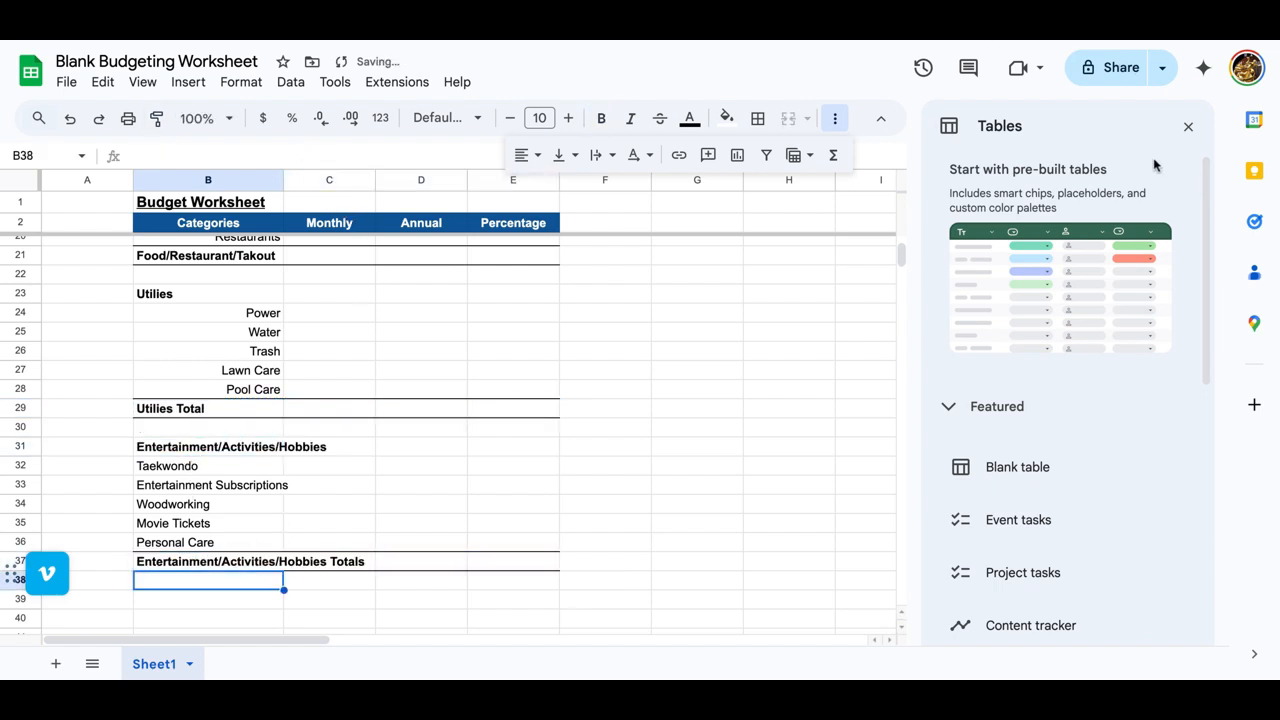
Step: Close the pre-built tables suggestions and enter the heading "Child care" in B39
click(1188, 126)
scroll(494, 437, down, 3)
click(236, 460)
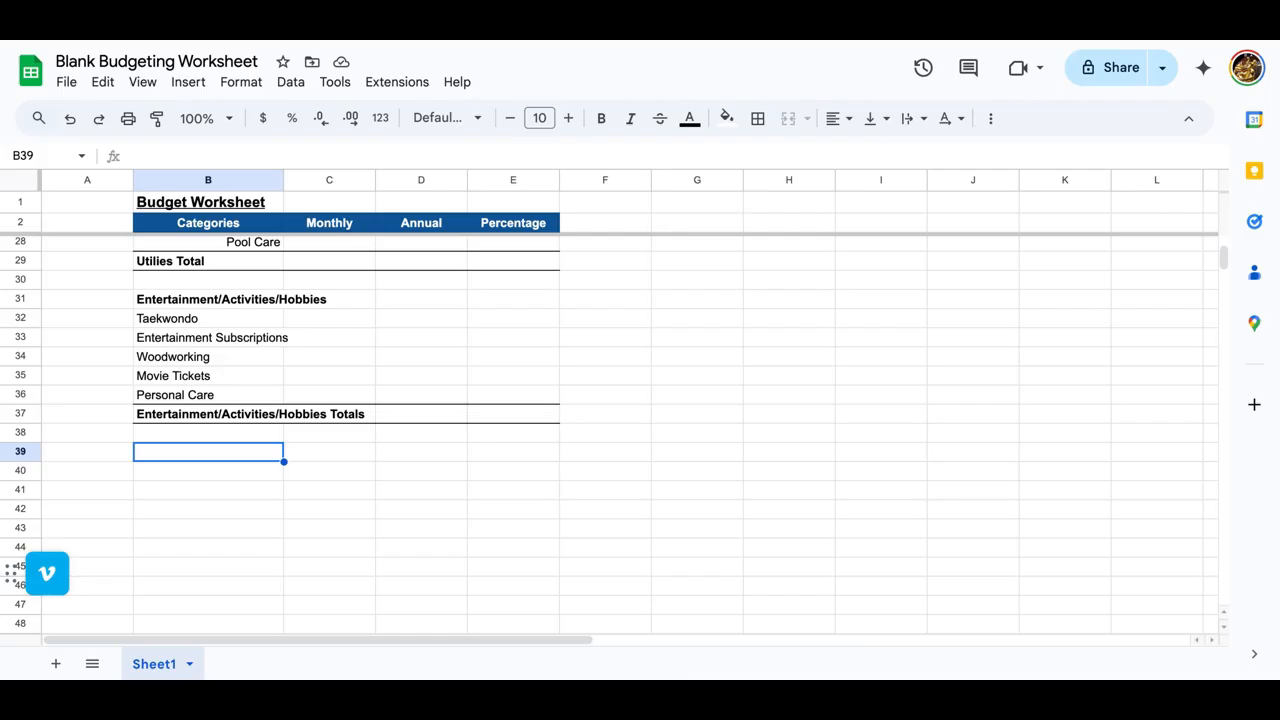
text(Chi)
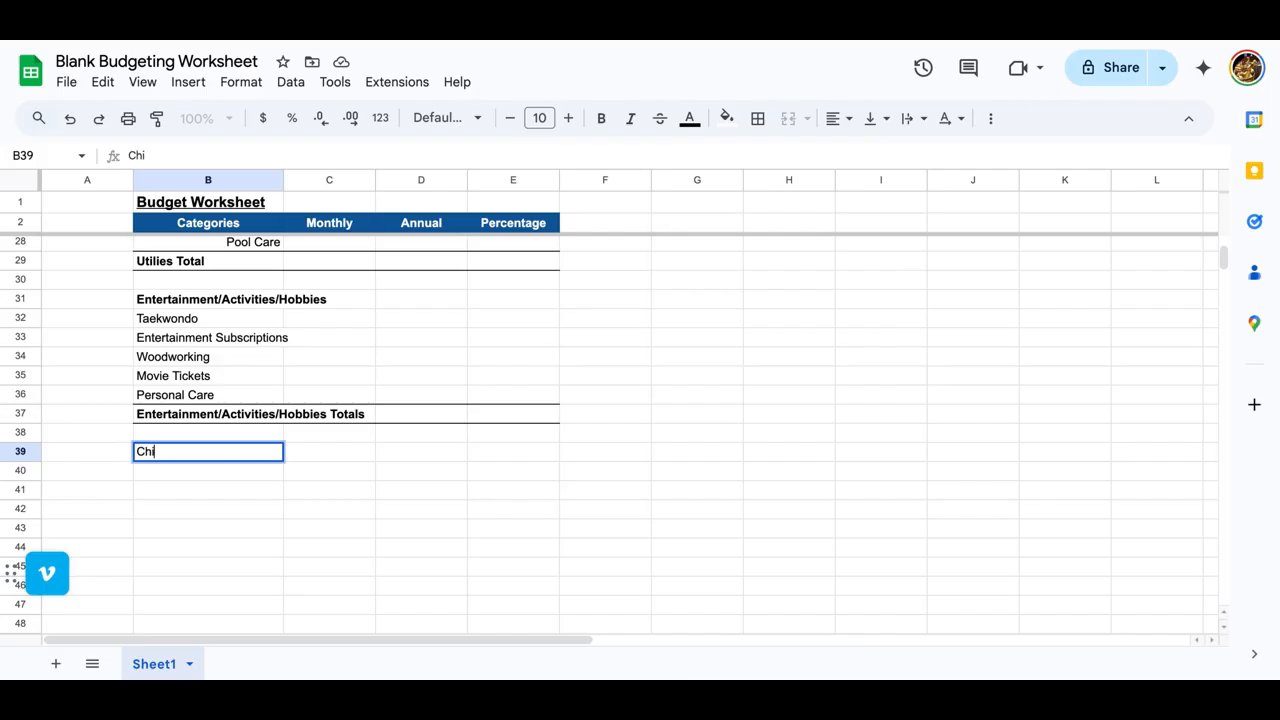
text(ld care)
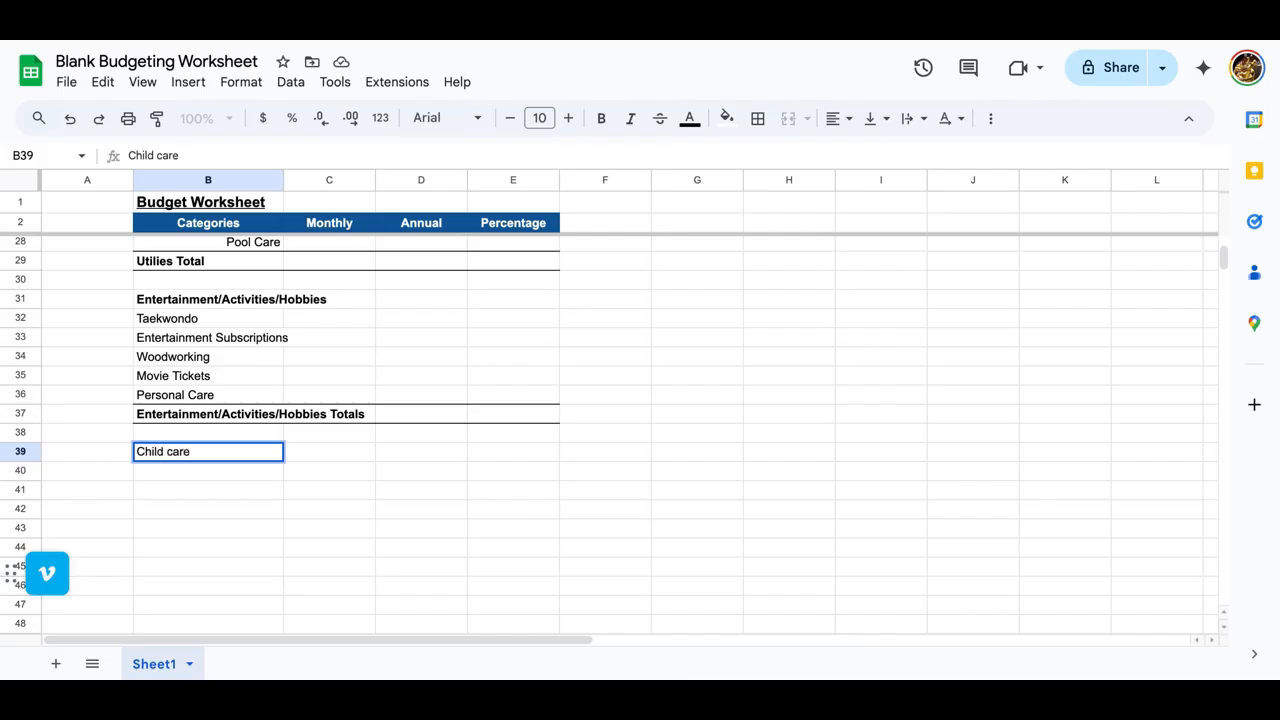
key(Return)
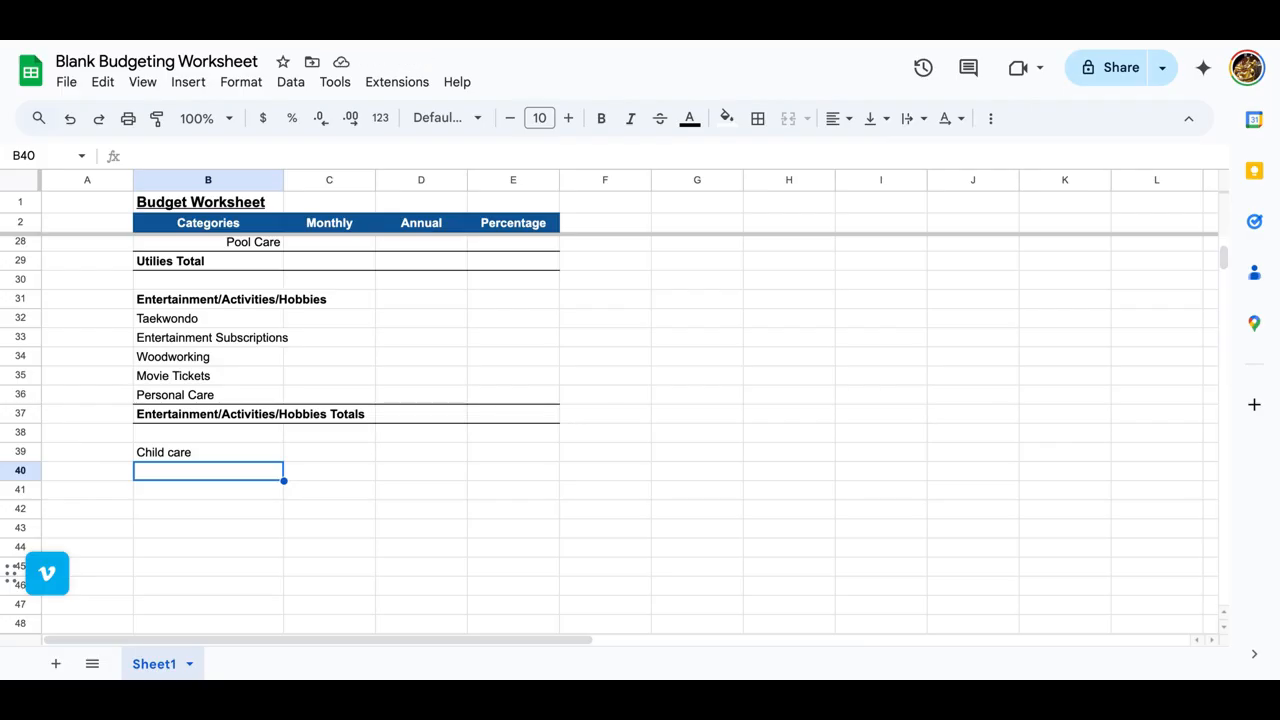
Step: Enter the child care items Tuition, Books and Babysitting in B40:B42
text(Tu)
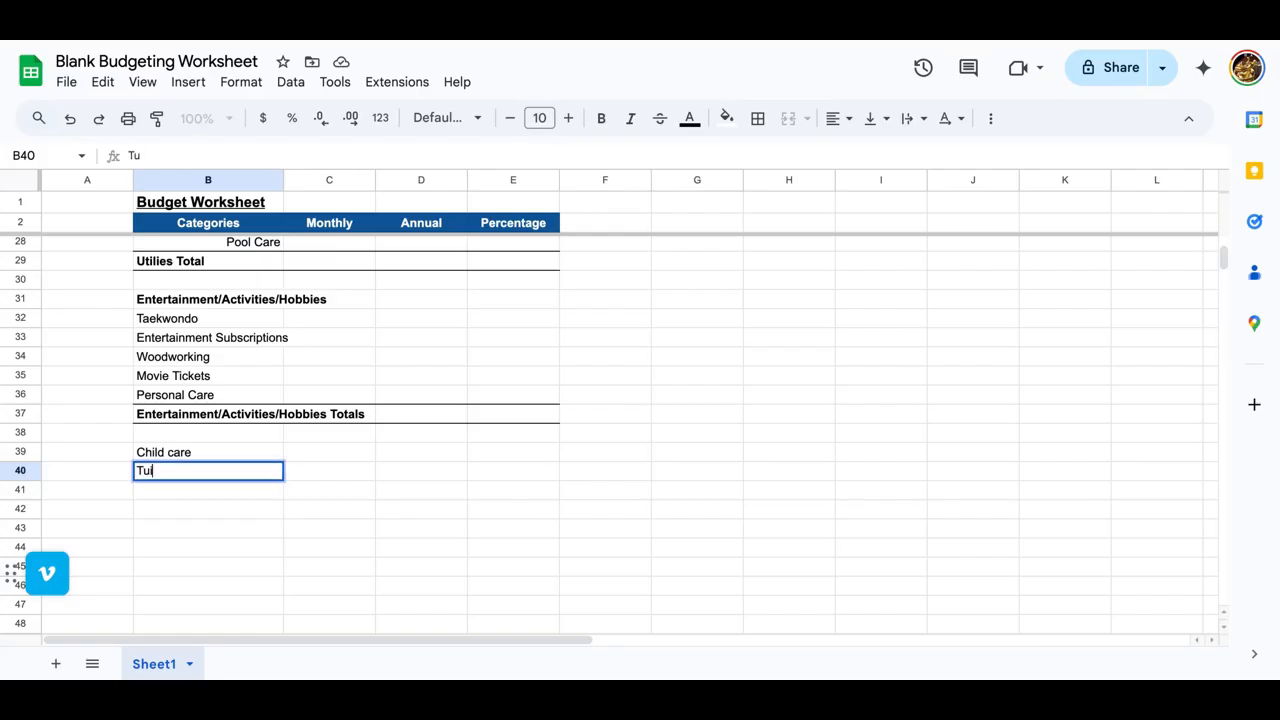
text(ition)
key(Return)
text(Booke)
key(BackSpace)
text(s)
key(Return)
text(B)
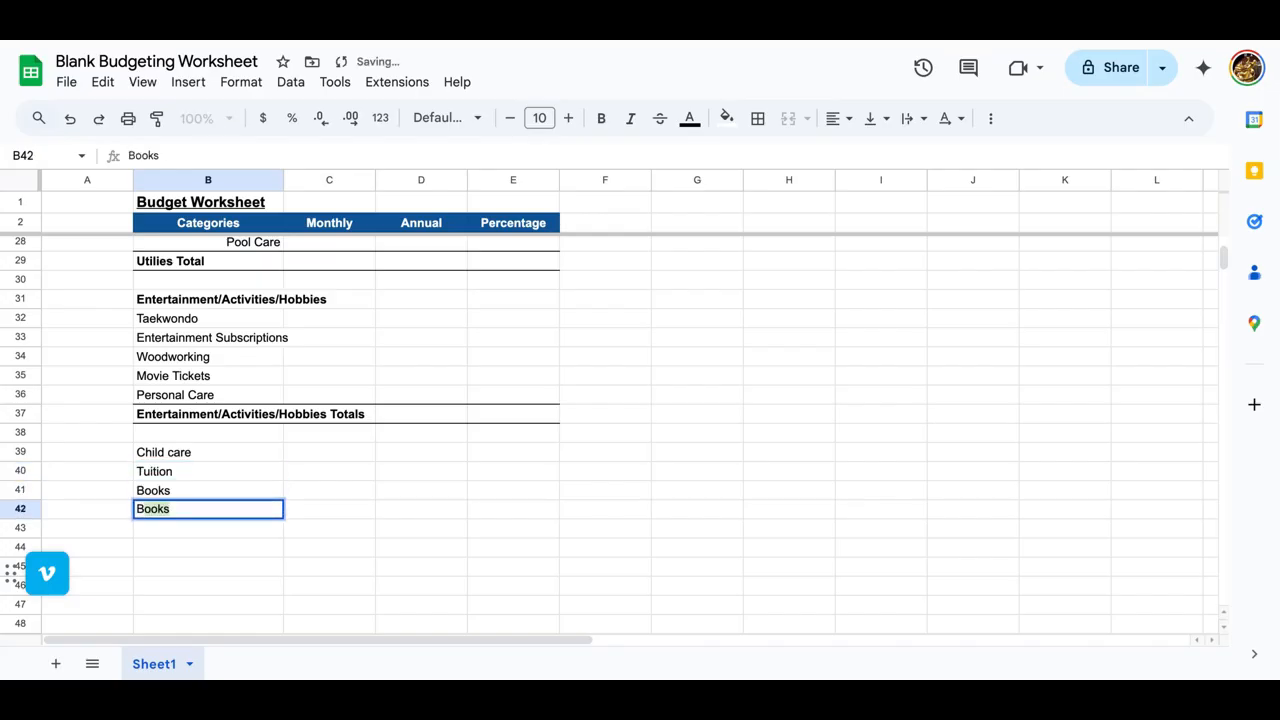
text(abysitting)
key(Return)
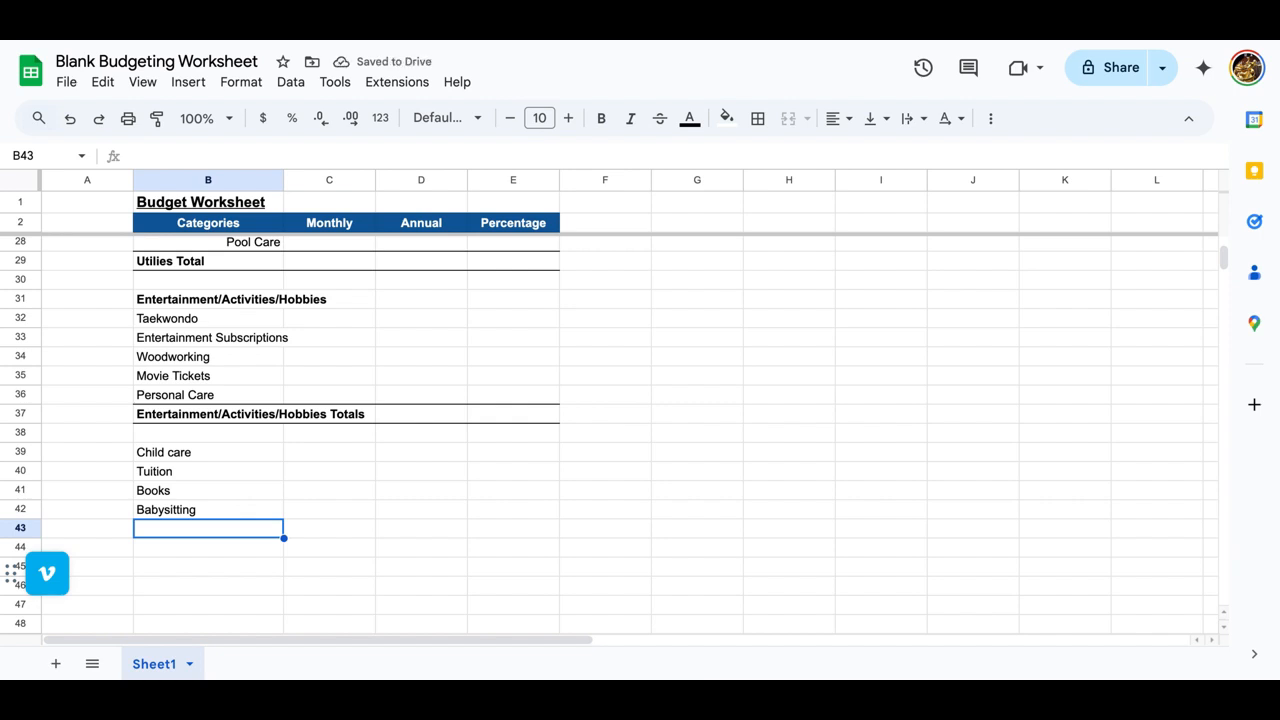
Step: Copy the Child care heading from B39 into B43 and apply the entertainment totals row's format to B43:E43
key(Up)
key(Up)
key(Up)
key(Up)
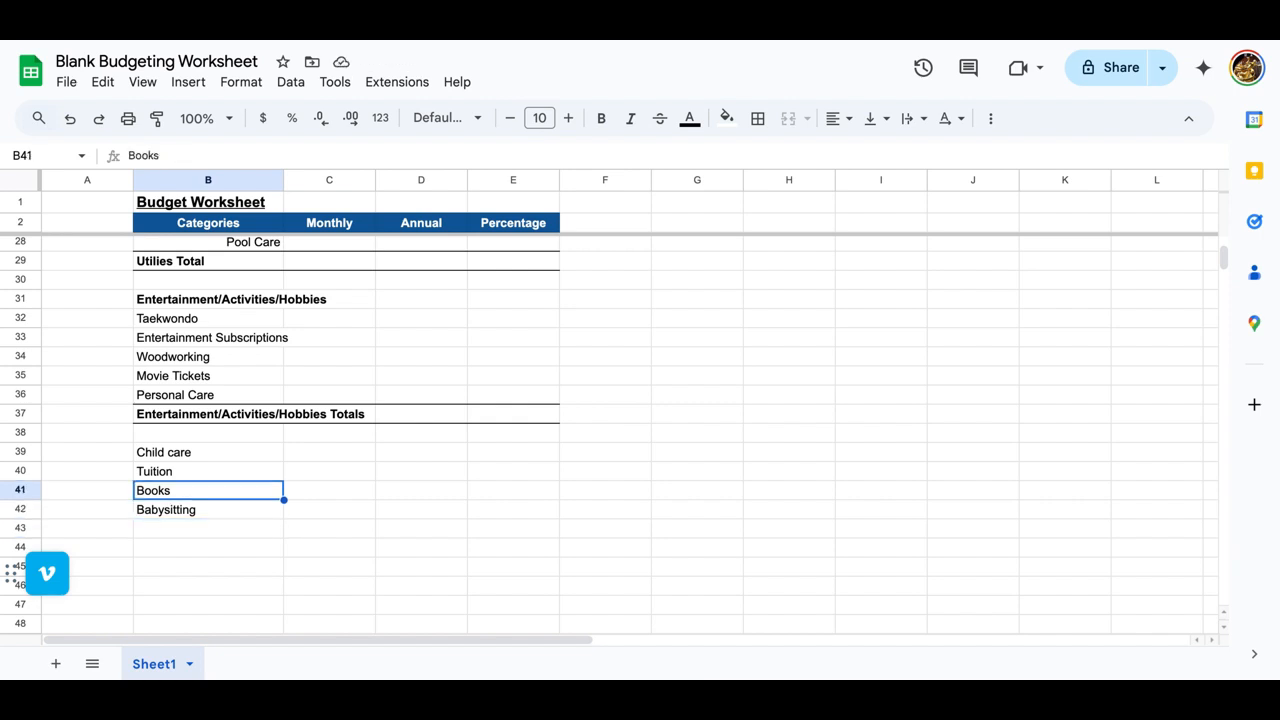
key(ctrl+c)
key(Down)
key(Down)
key(Down)
key(Down)
key(ctrl+v)
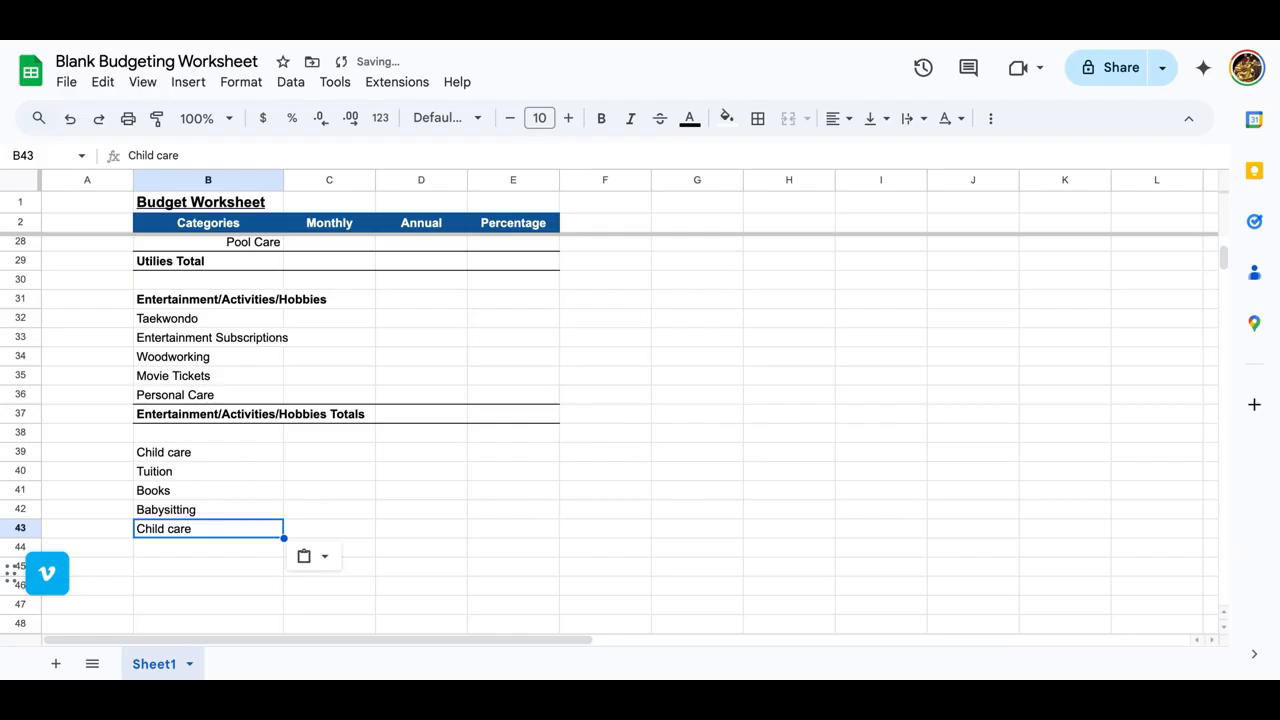
drag(153, 420, 560, 423)
click(155, 118)
click(163, 532)
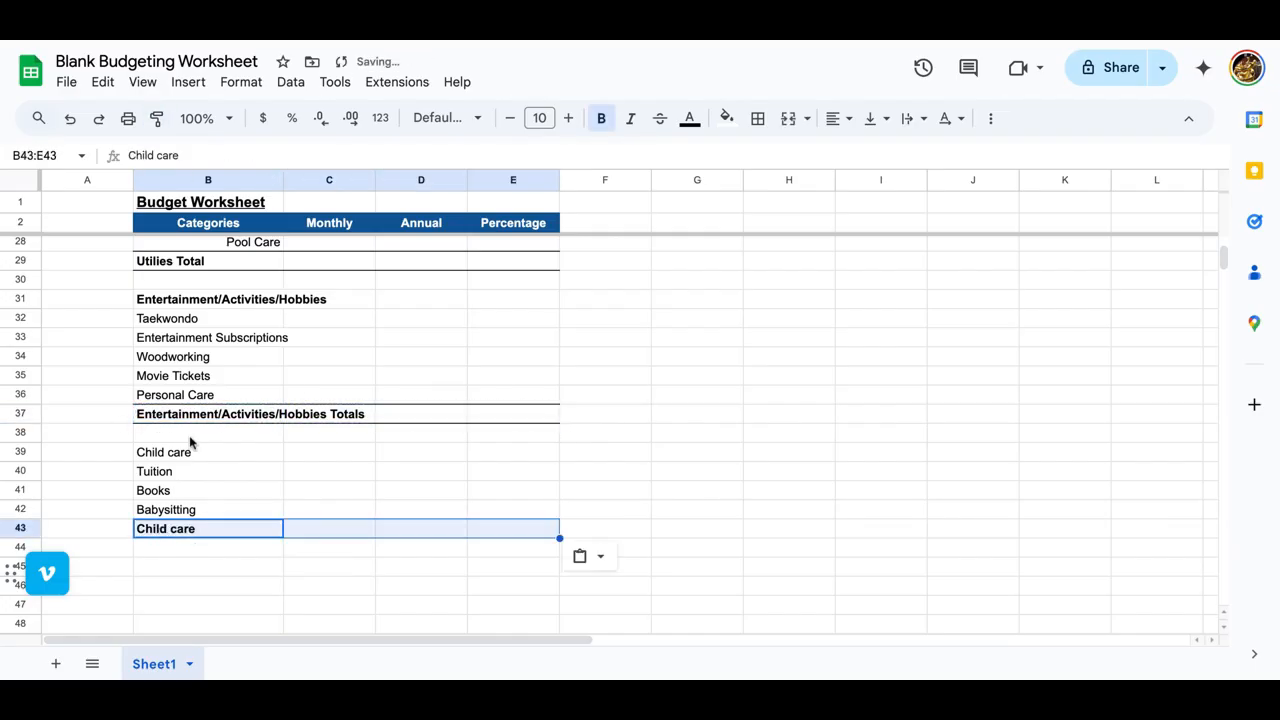
Step: Bold the Child care heading in B39 and extend the label in B43 to "Child care Total"
click(190, 457)
key(ctrl+b)
click(210, 538)
key(Return)
text(Total)
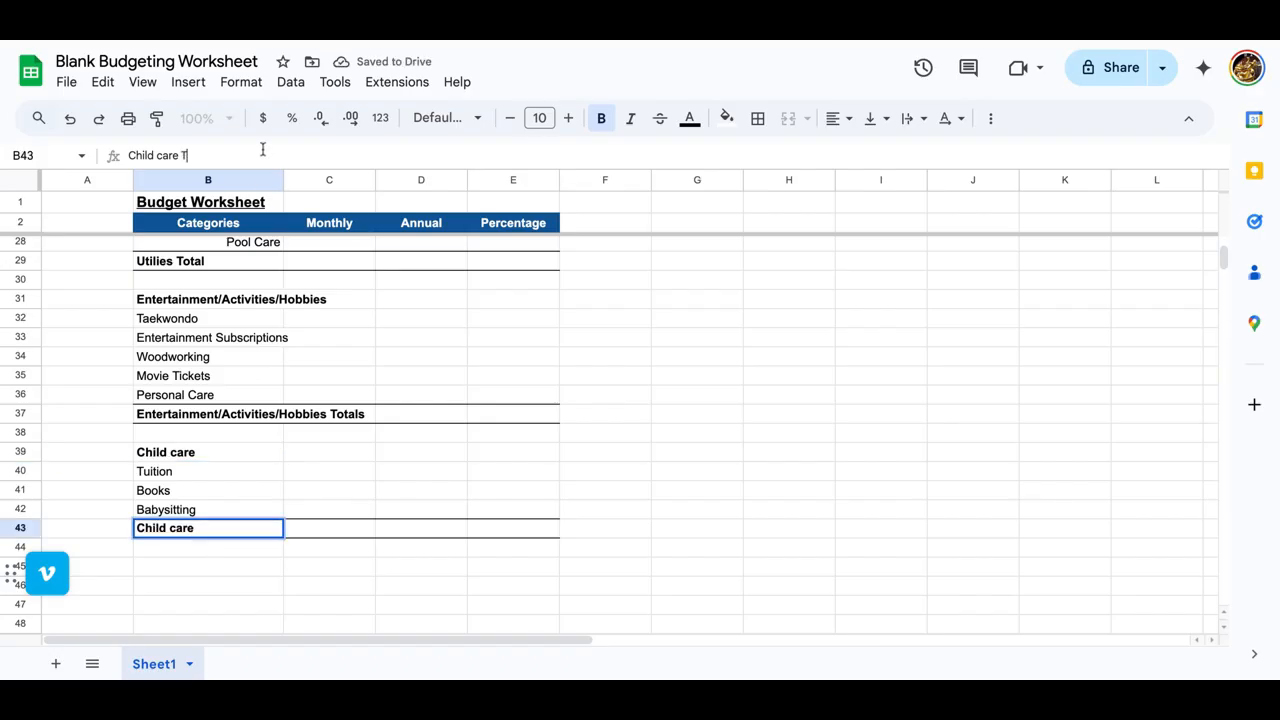
key(Return)
Step: Enter the items "LIfe Insurance", "Vacation Fund" and "Pet Care" in B45:B47
scroll(211, 533, down, 1)
click(206, 542)
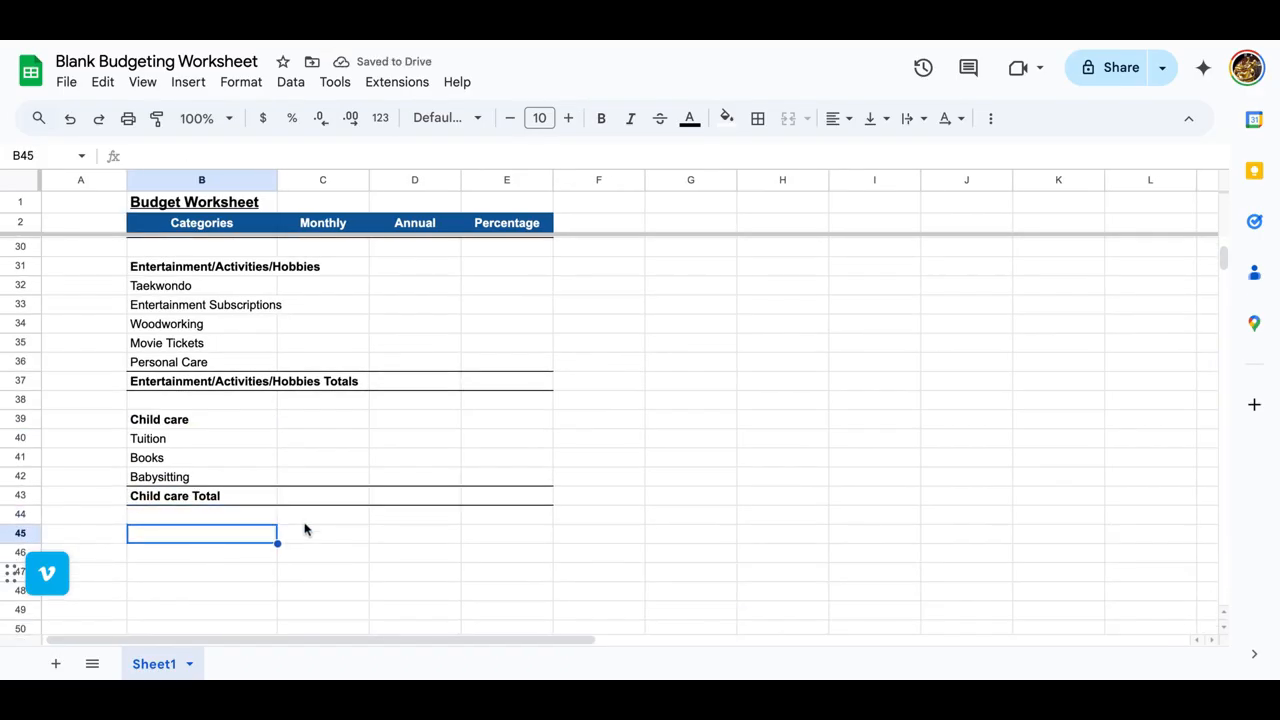
scroll(308, 525, down, 1)
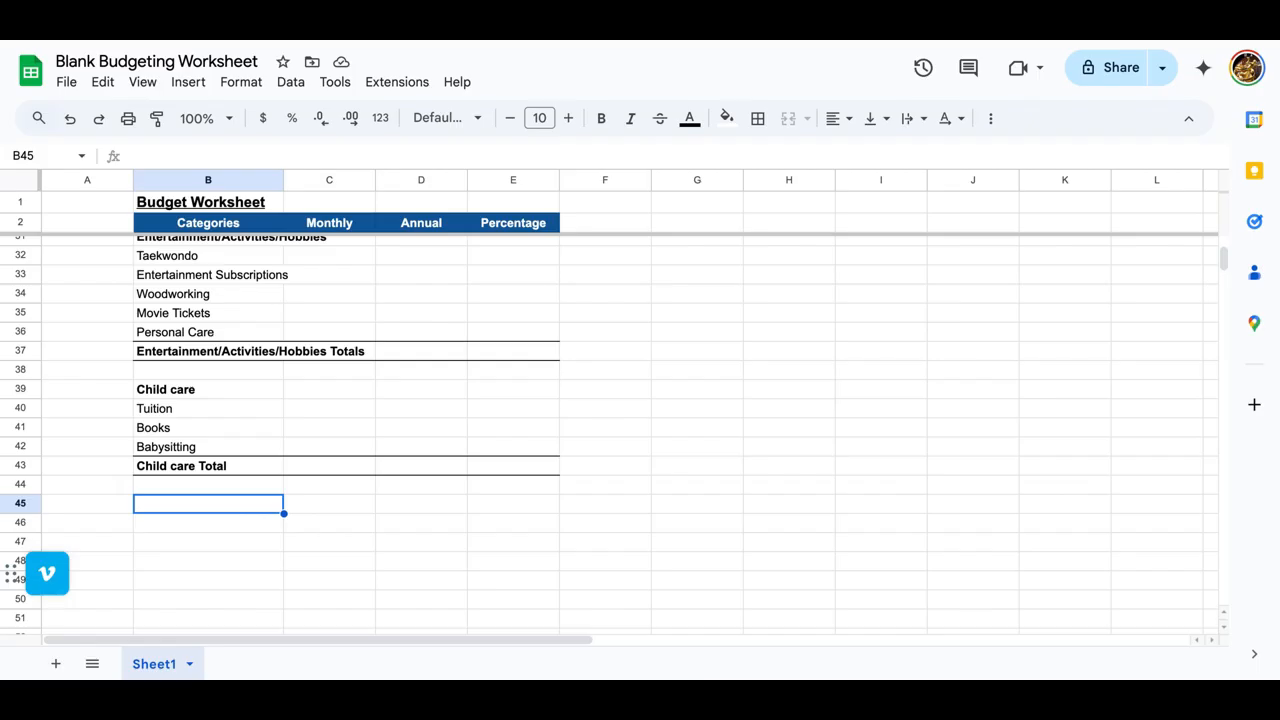
text(LIfe Insur)
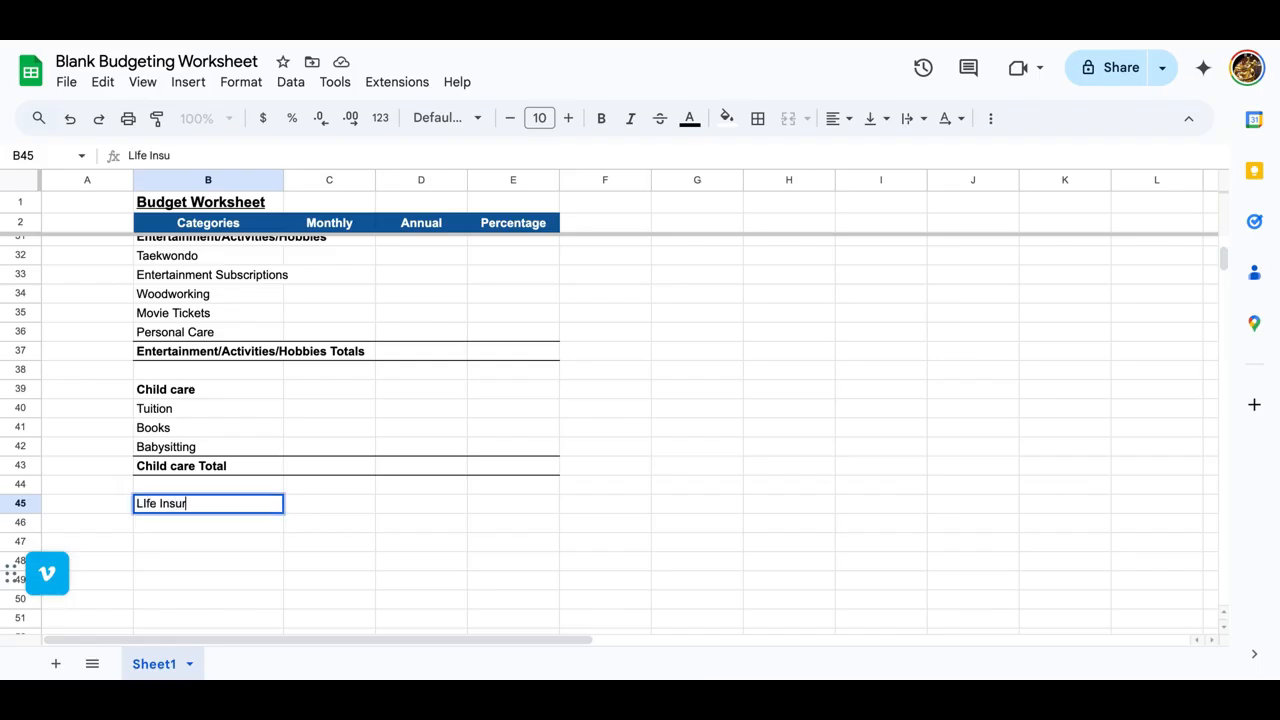
text(ance)
key(Return)
text(Va)
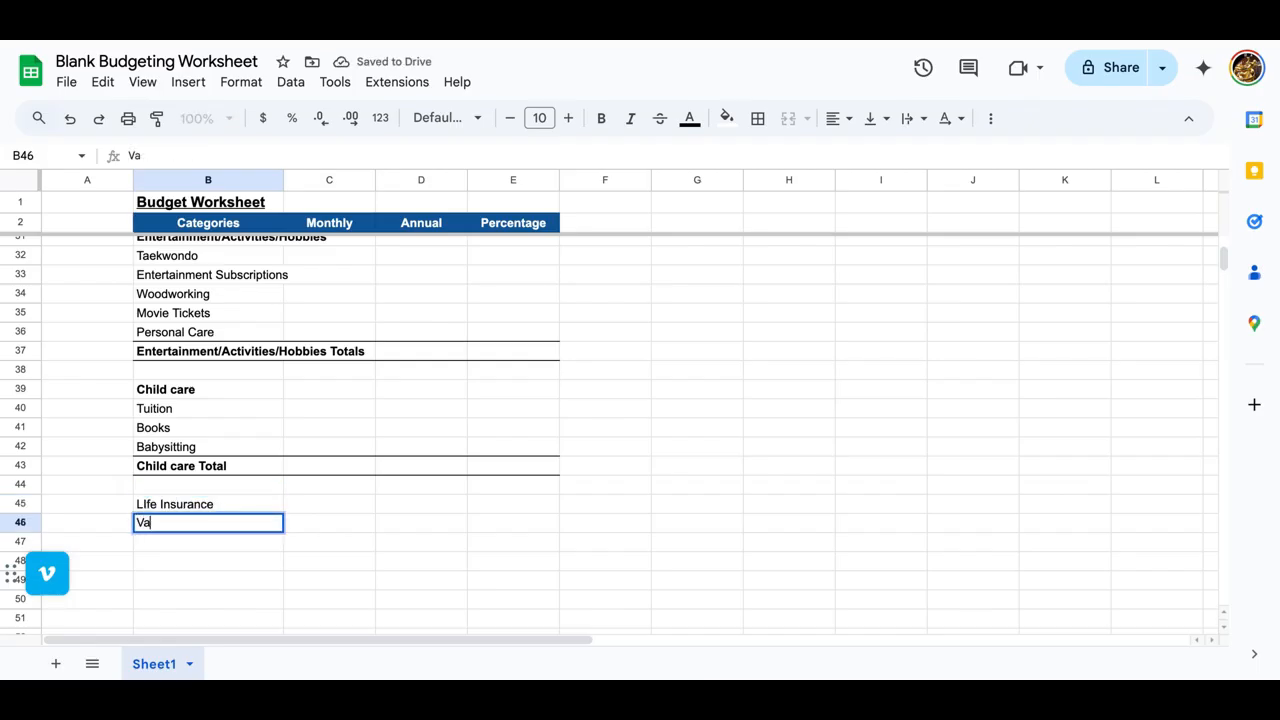
text(cation Fund)
key(Return)
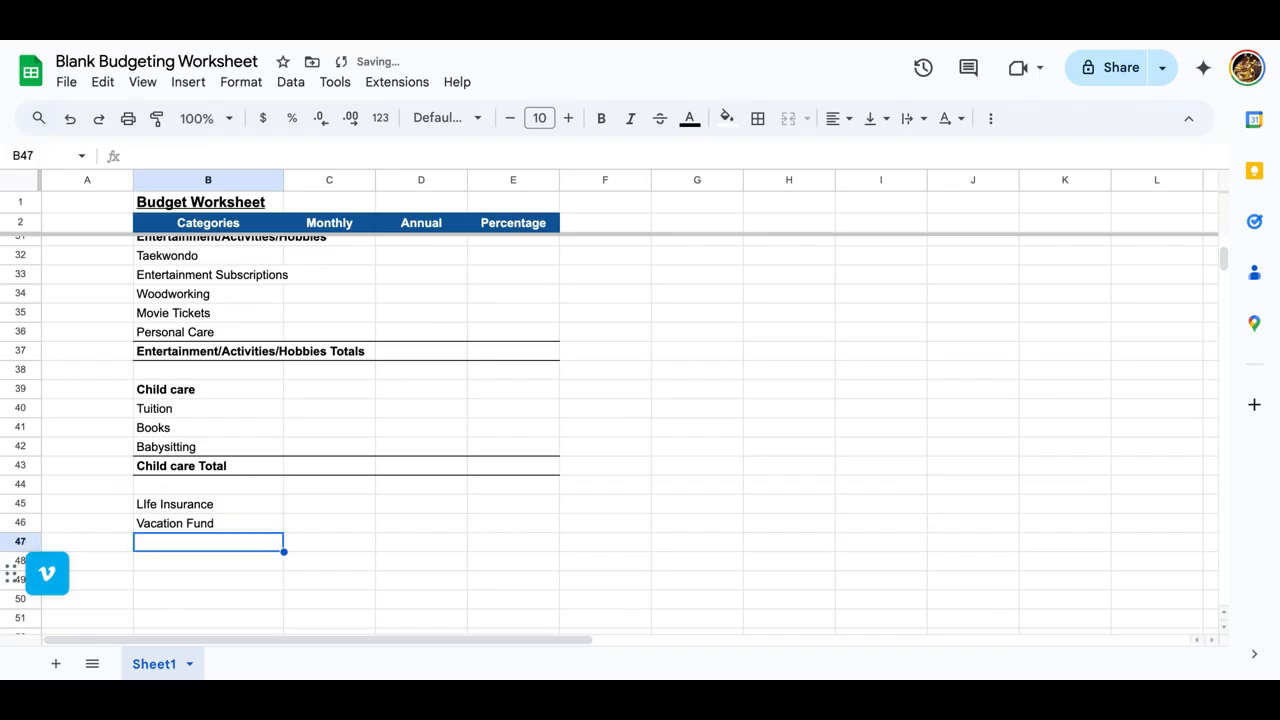
text(Pet Care)
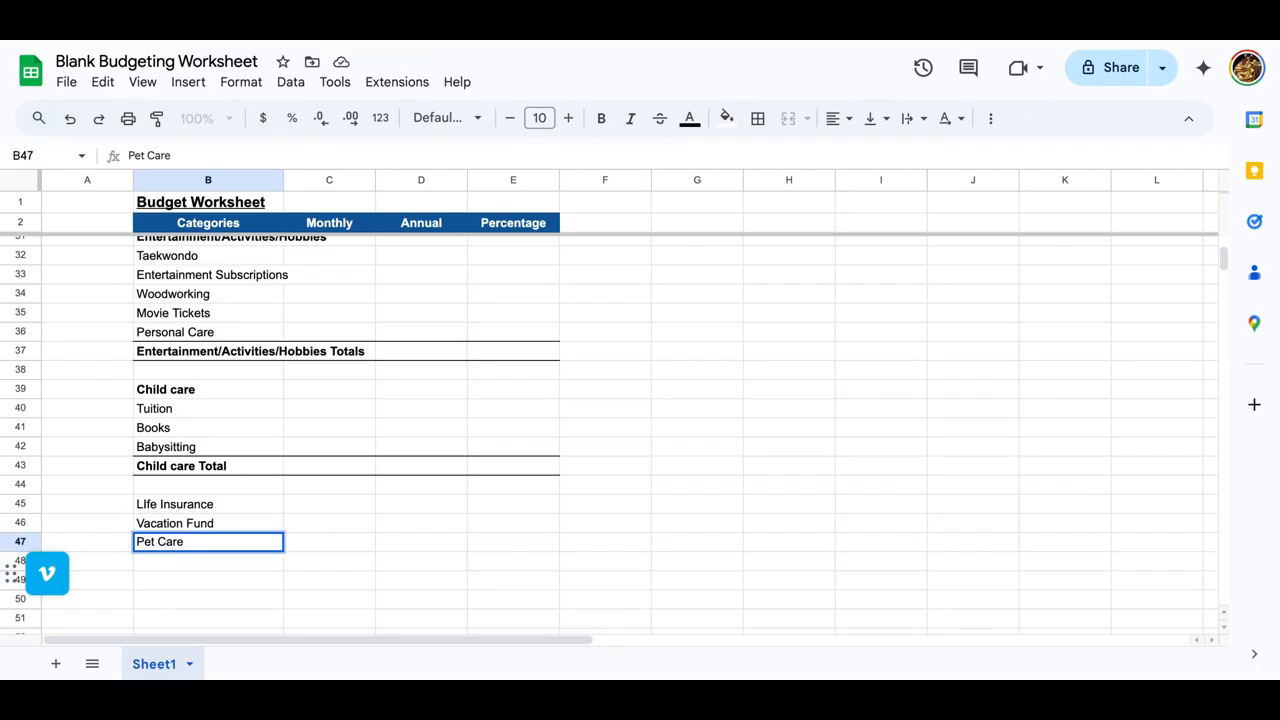
key(Return)
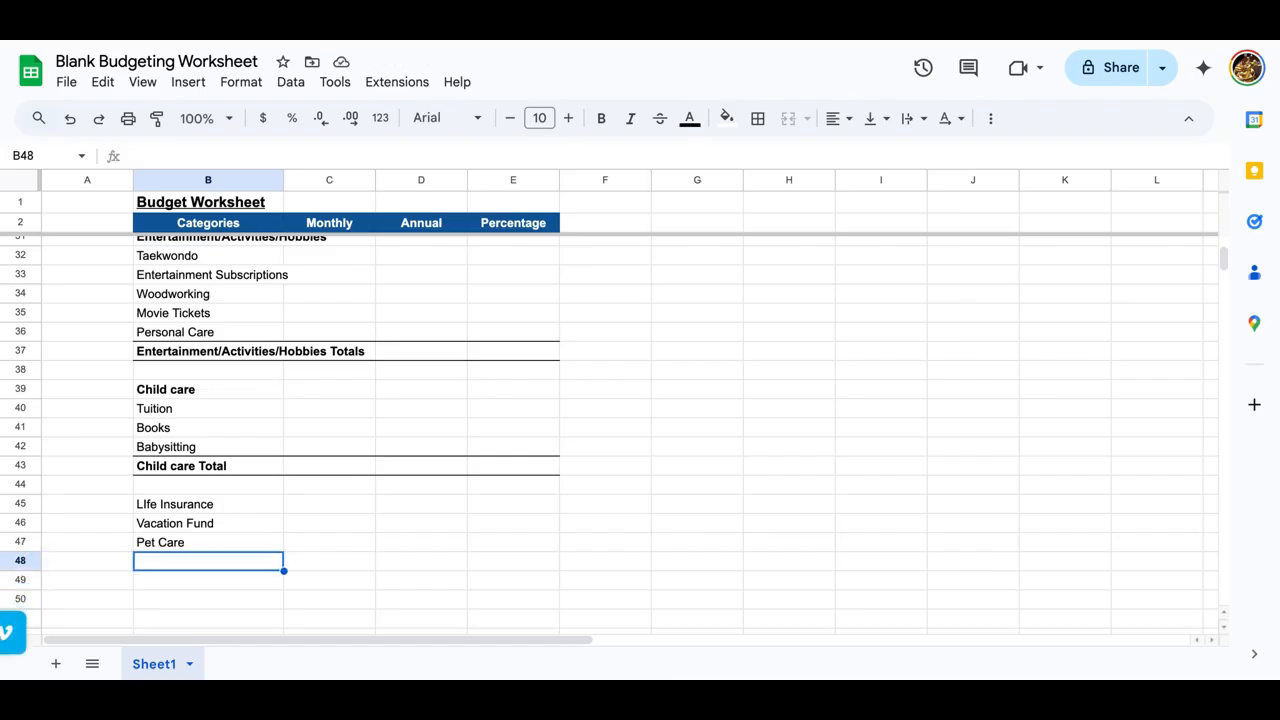
Step: Enter the label "Total" in B49, leaving row 48 blank below the Pet Care item
click(150, 509)
click(174, 563)
click(176, 584)
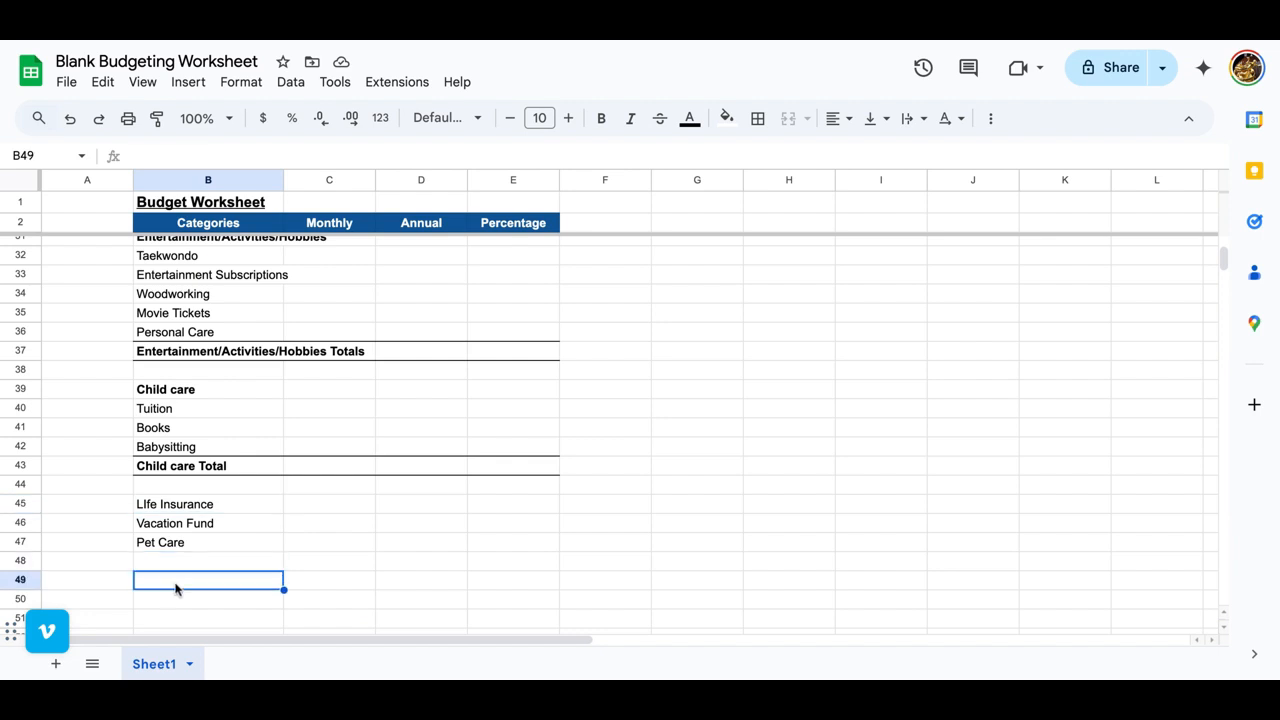
text(Total)
Step: Apply the format of the Entertainment/Activities/Hobbies Totals row to the Total row in B49:E49
key(shift+Right)
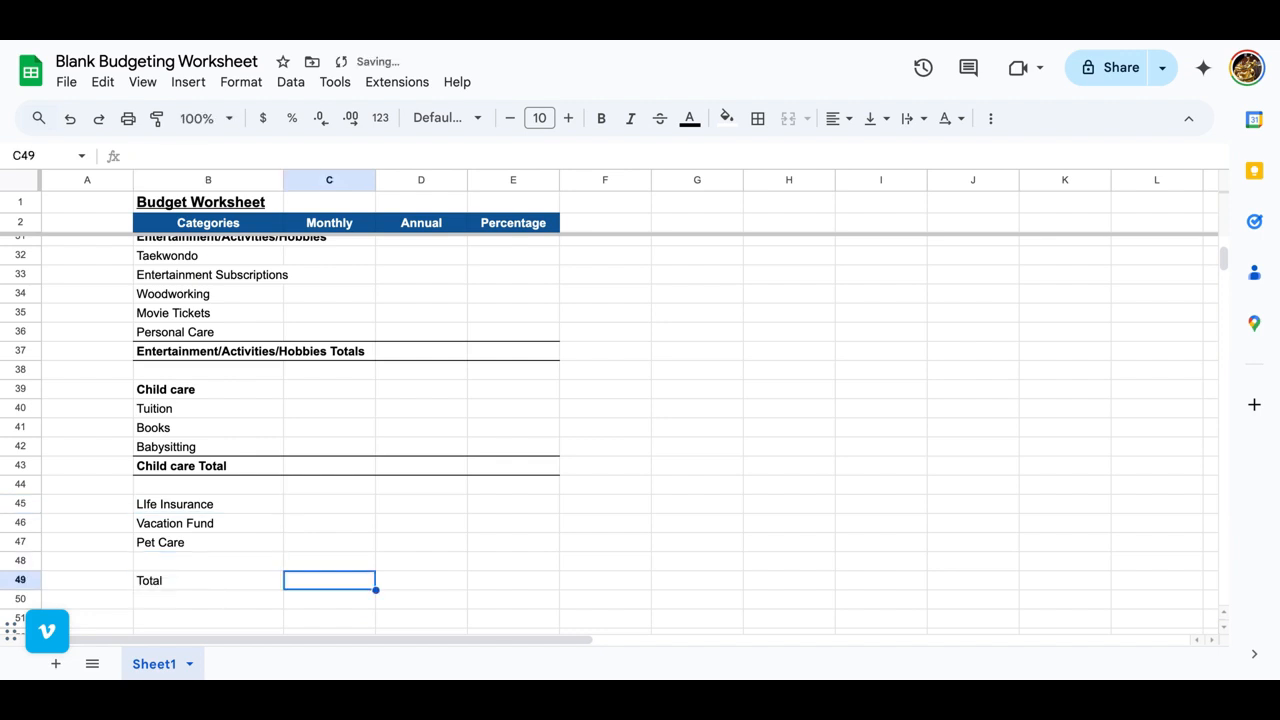
key(shift+Right)
key(shift+Right)
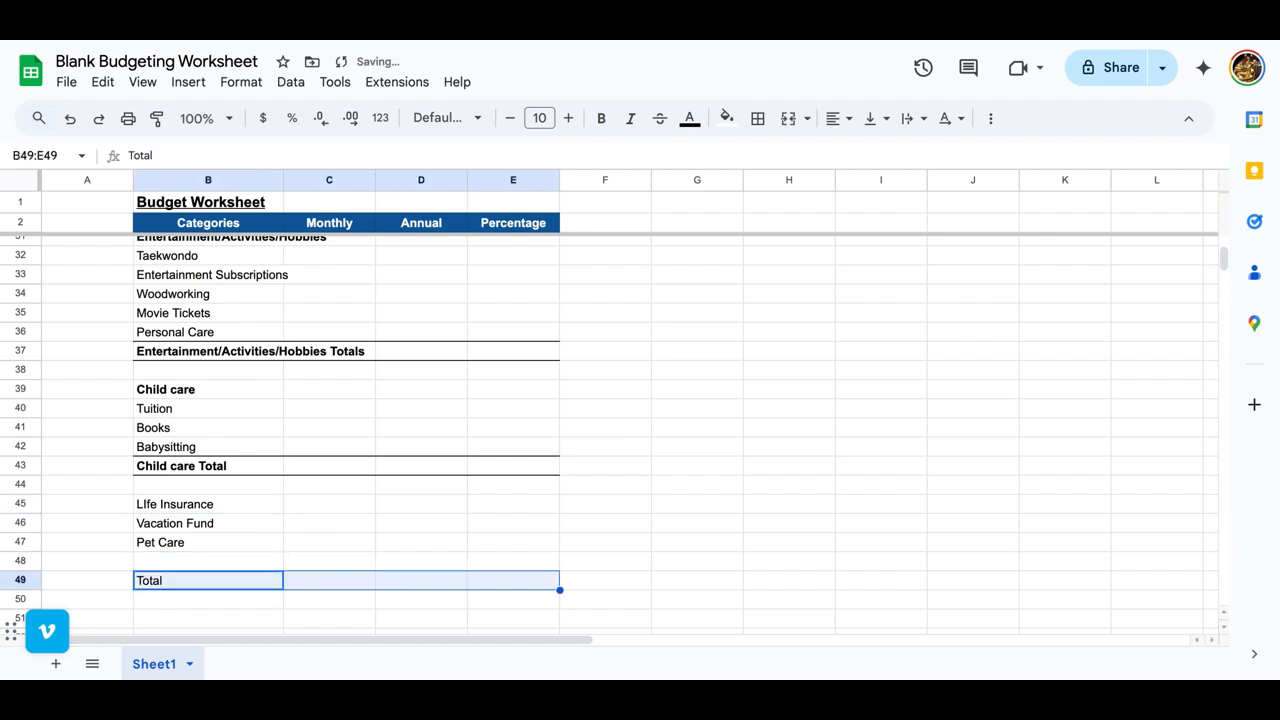
click(160, 355)
shift+click(543, 350)
click(157, 118)
click(185, 585)
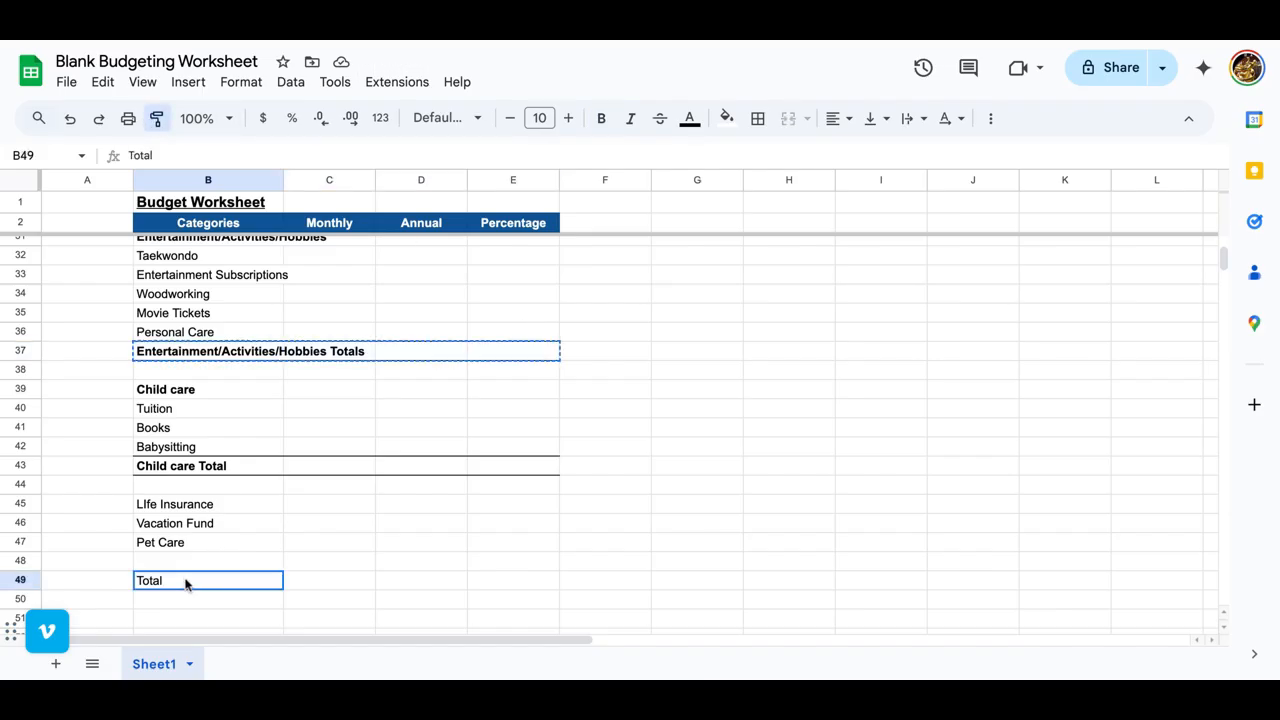
Step: Widen column B so that the longest category labels fit inside it
scroll(366, 483, up, 9)
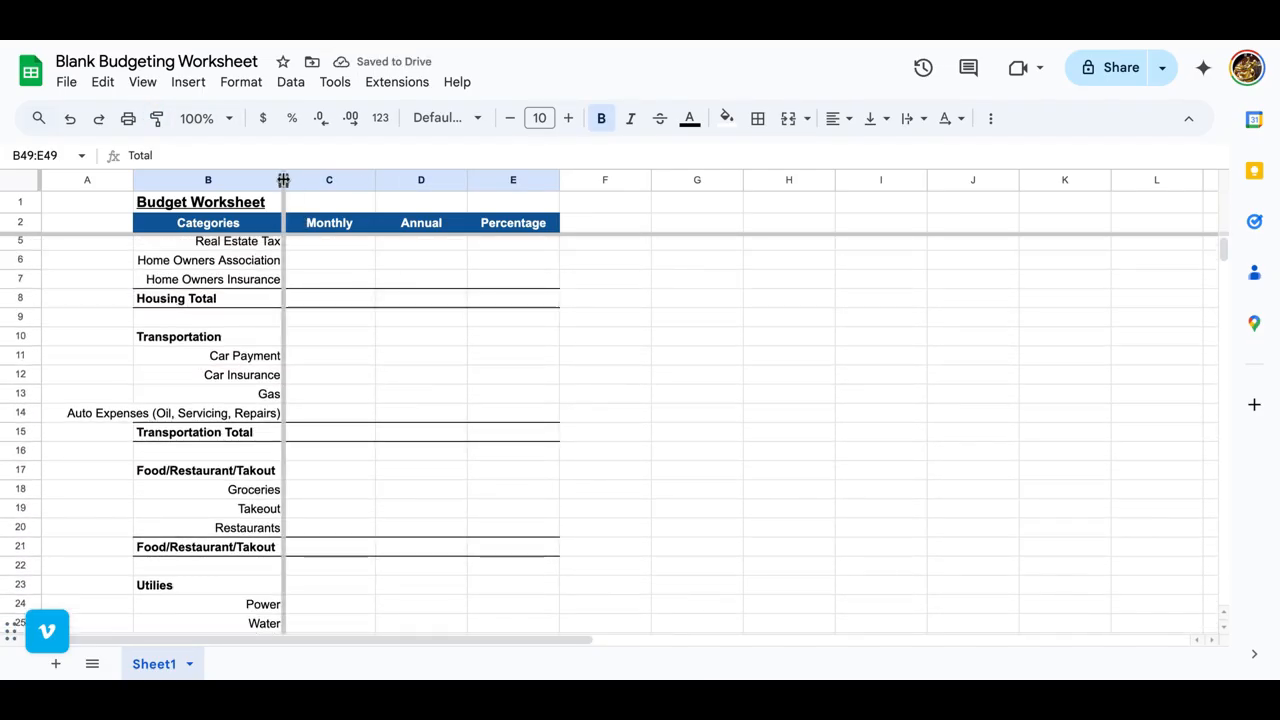
drag(283, 180, 369, 180)
scroll(411, 423, down, 9)
scroll(411, 423, up, 9)
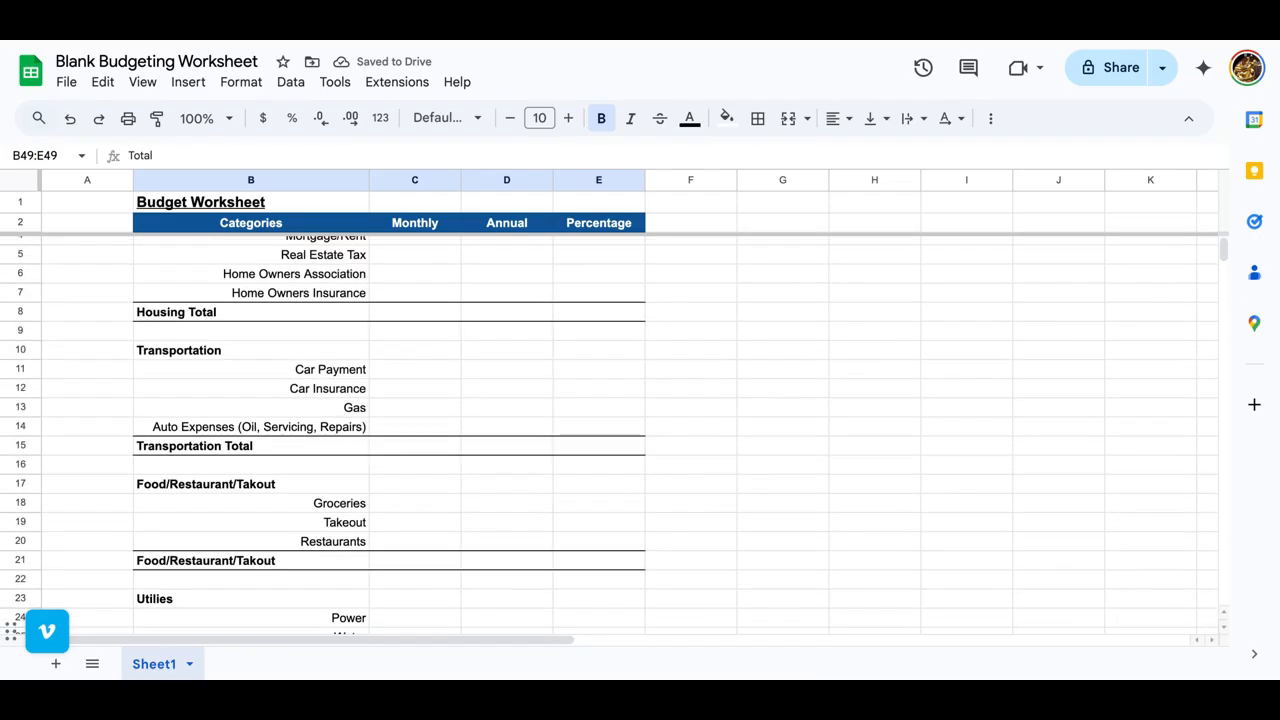
Step: Enter =SUM(C4:C7) as the monthly Housing Total in C8 and fill the formula across to D8
scroll(411, 271, up, 1)
click(413, 268)
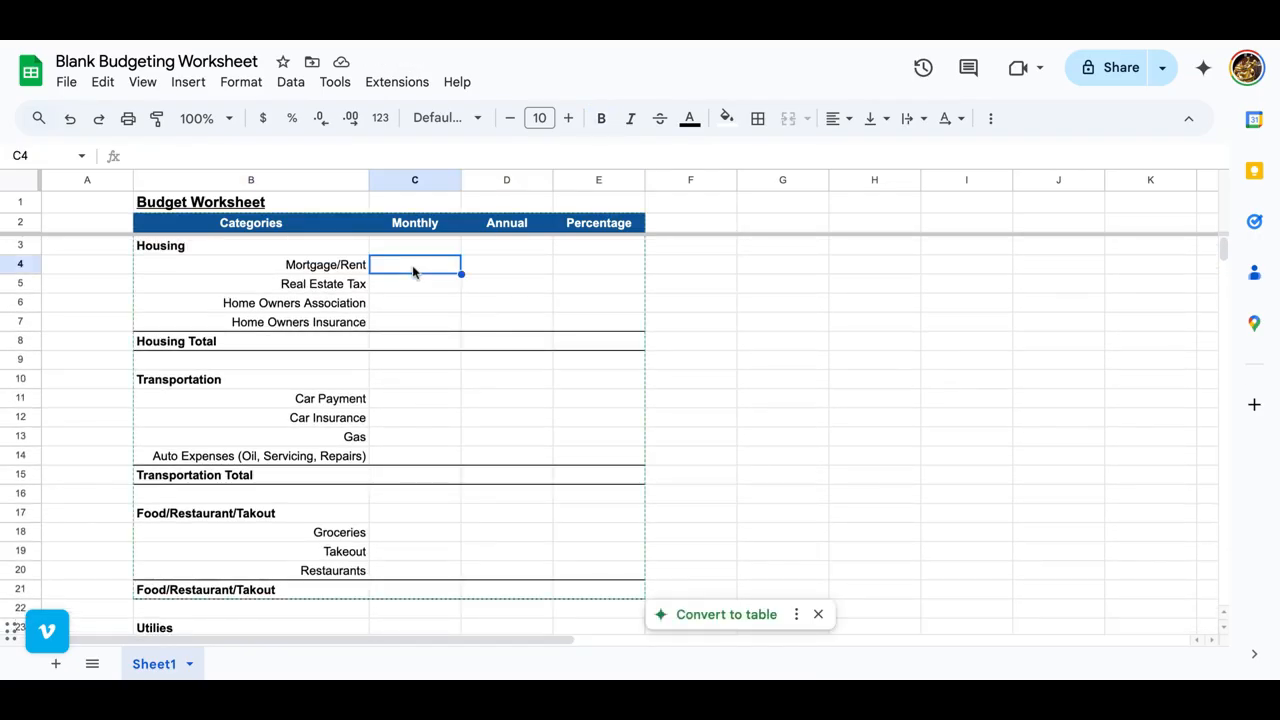
click(396, 346)
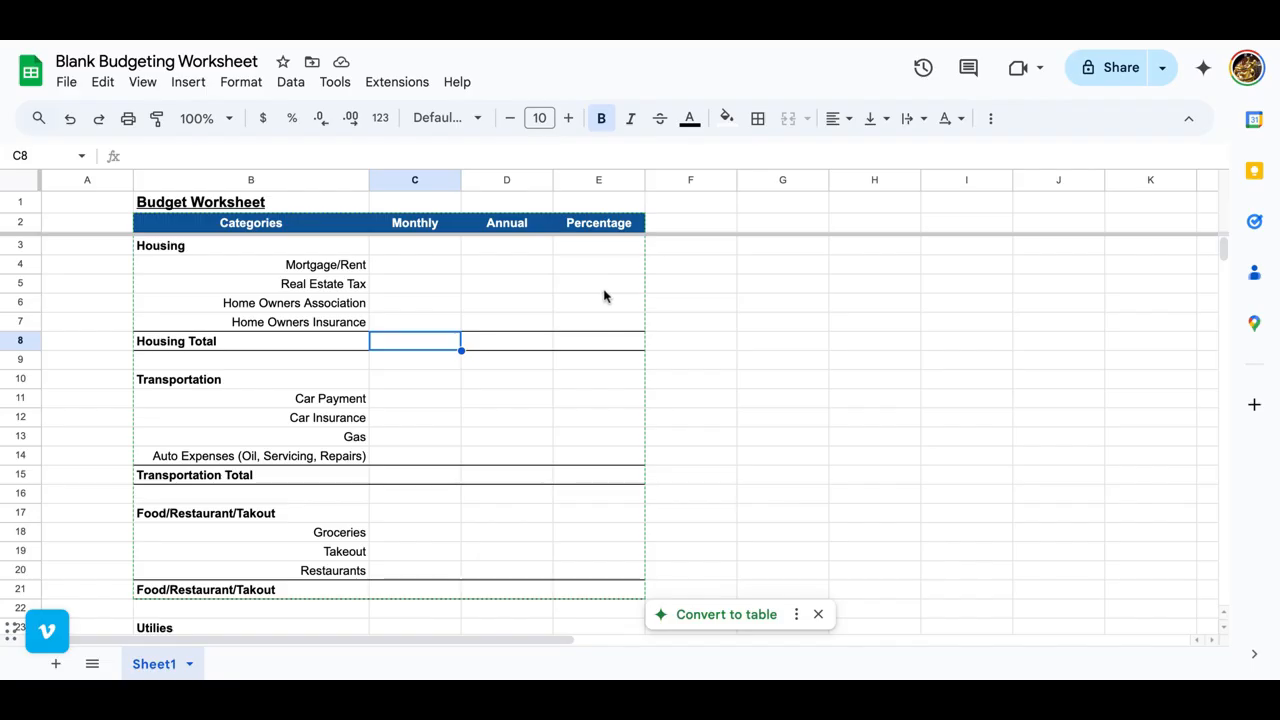
text(=sum)
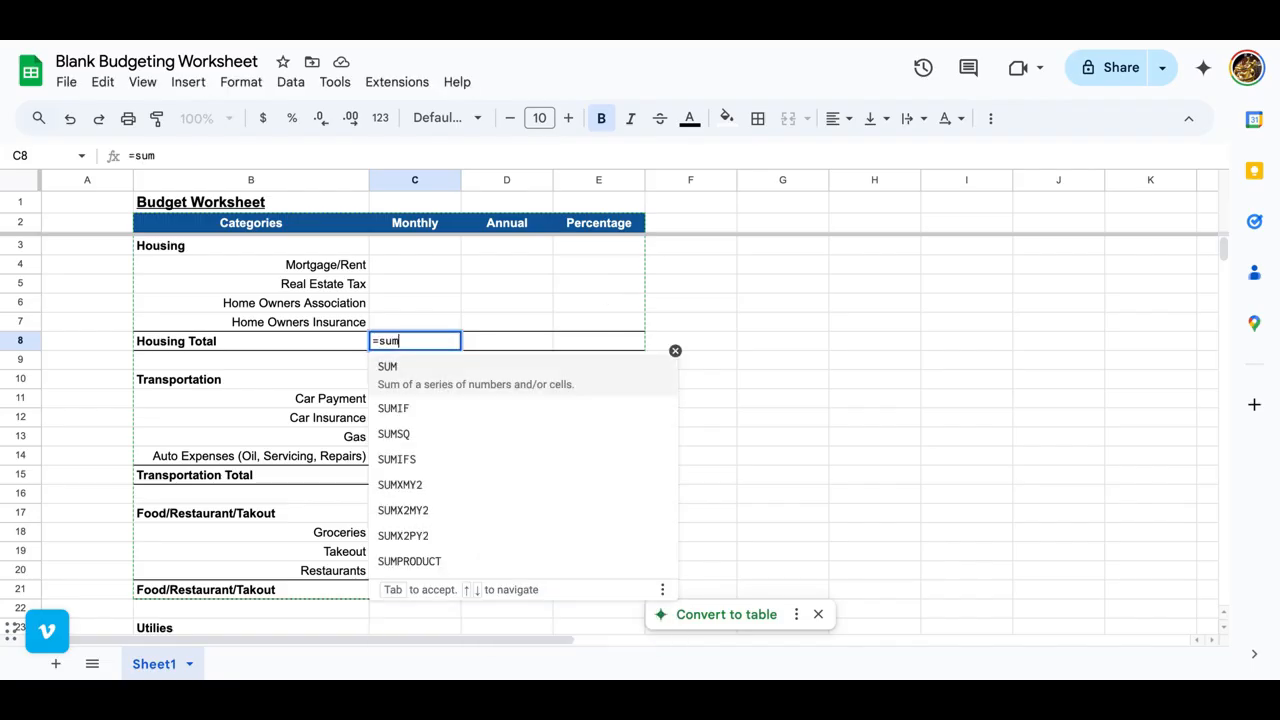
key(Tab)
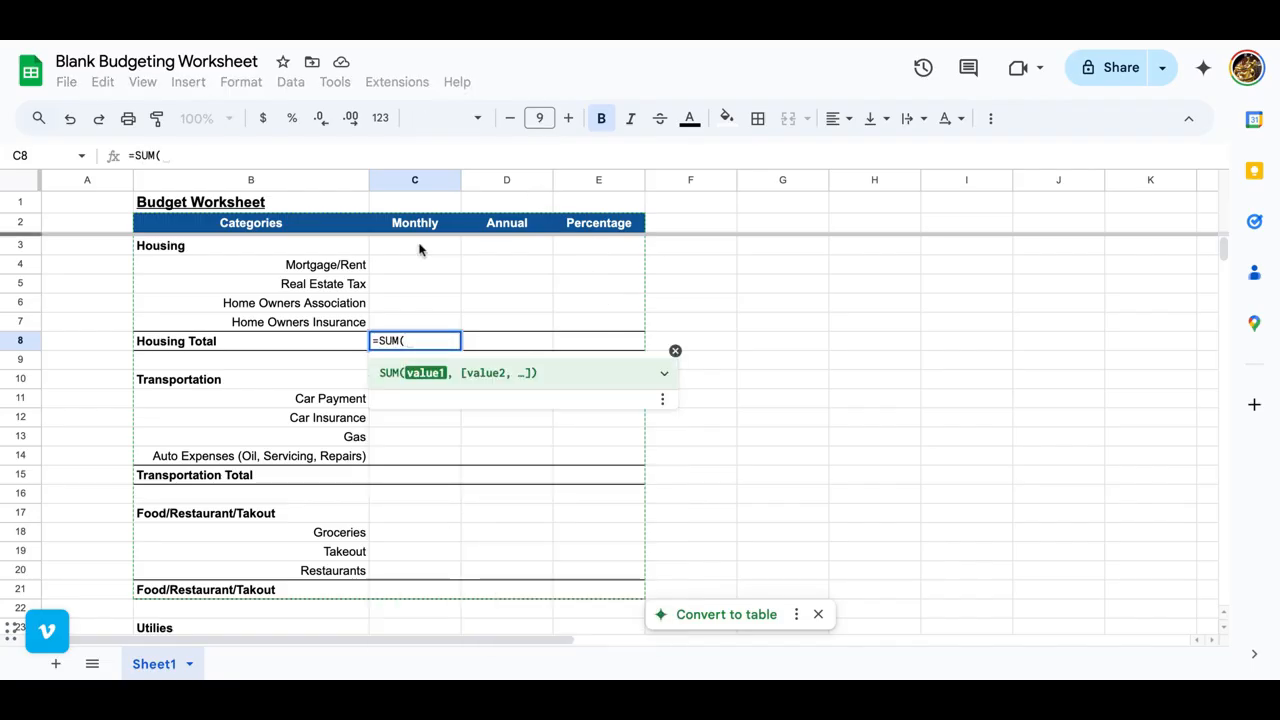
drag(420, 263, 391, 321)
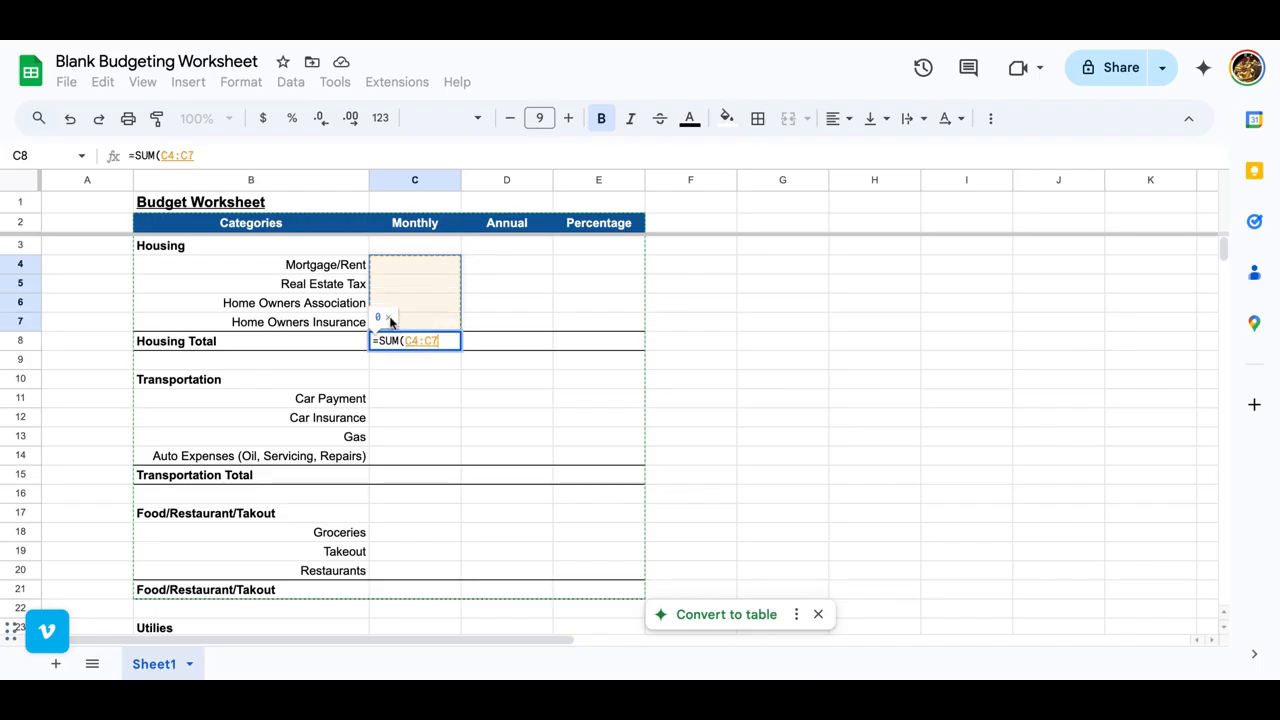
key(Tab)
click(434, 341)
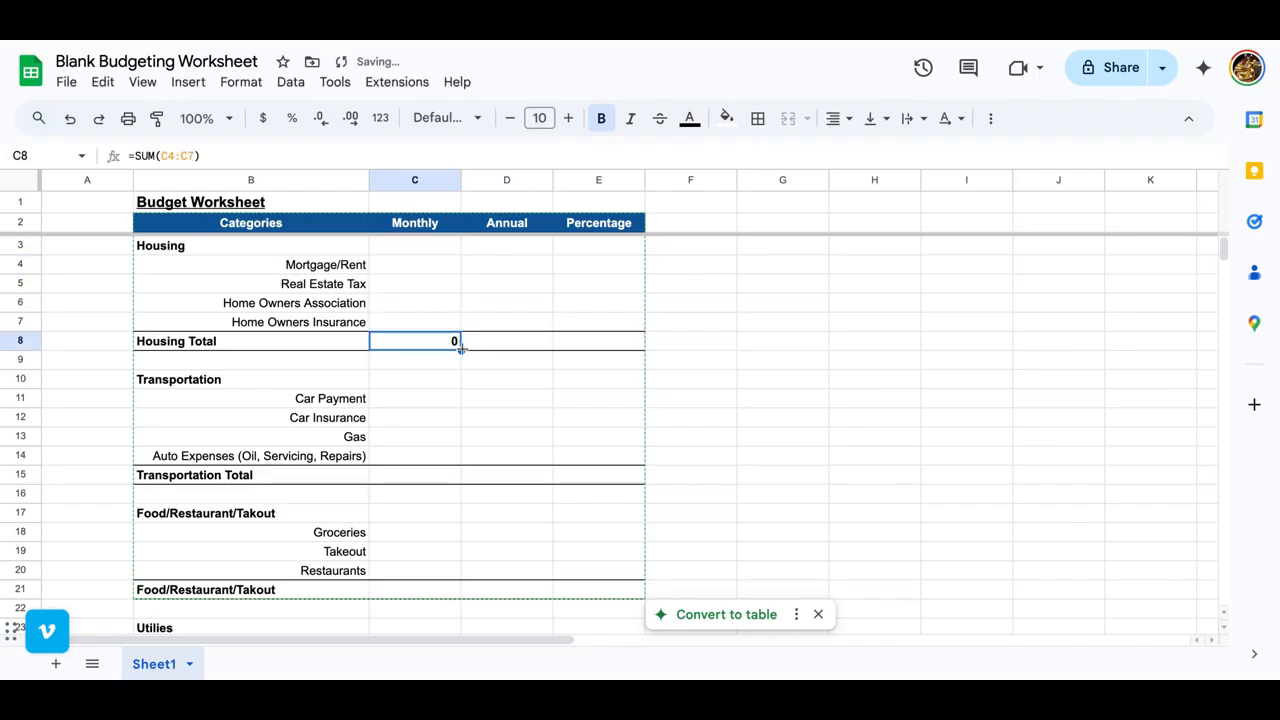
drag(509, 352, 546, 343)
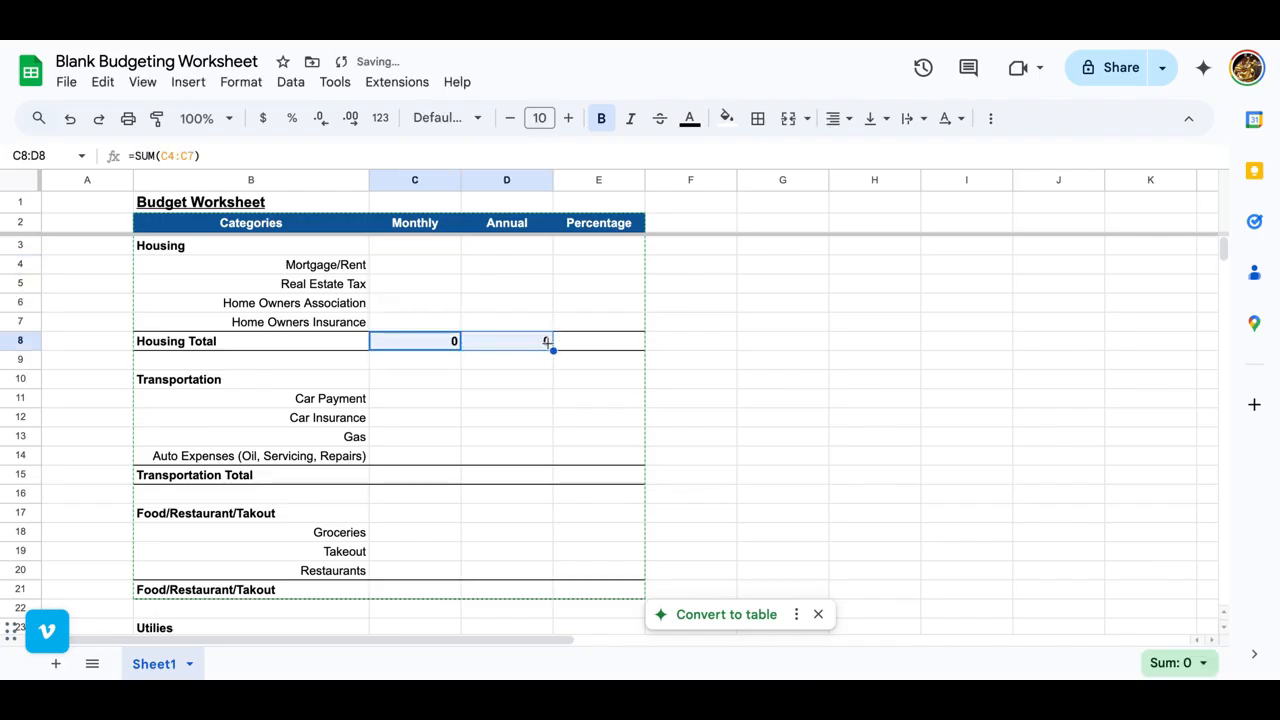
Step: Copy the Housing Total formulas from C8:D8 into C15:D15 and C21:D21, and check the summed range in C15
key(ctrl+c)
click(408, 477)
key(ctrl+v)
click(392, 590)
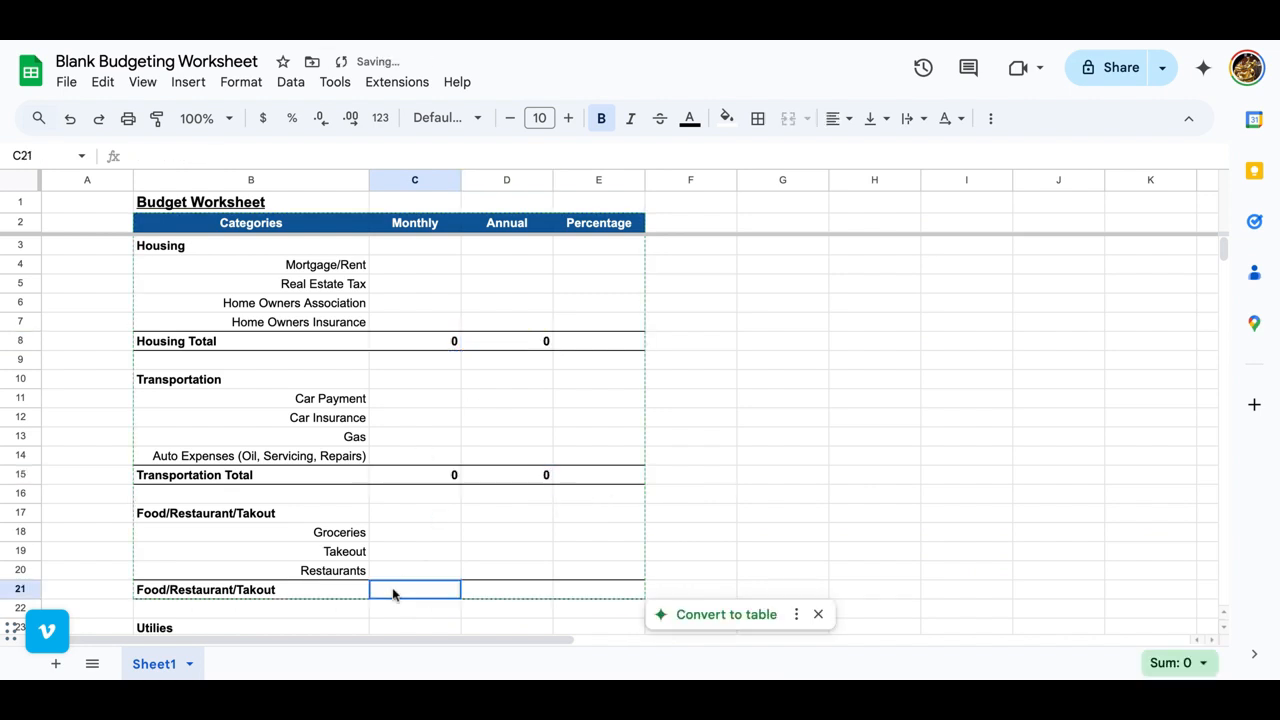
key(ctrl+v)
double_click(397, 591)
double_click(446, 472)
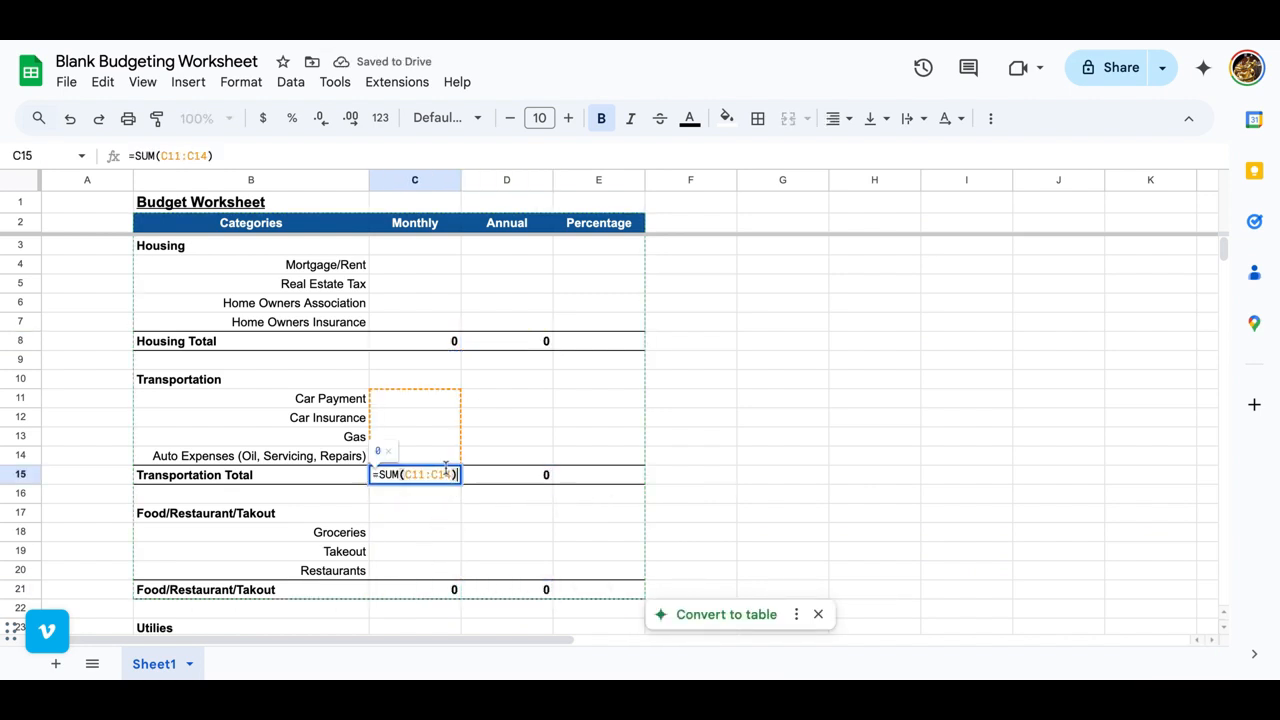
key(Tab)
Step: Copy the Transportation Total formulas from C15:D15 into C29:D29 of the Utilities Total row
scroll(440, 546, down, 2)
shift+click(427, 286)
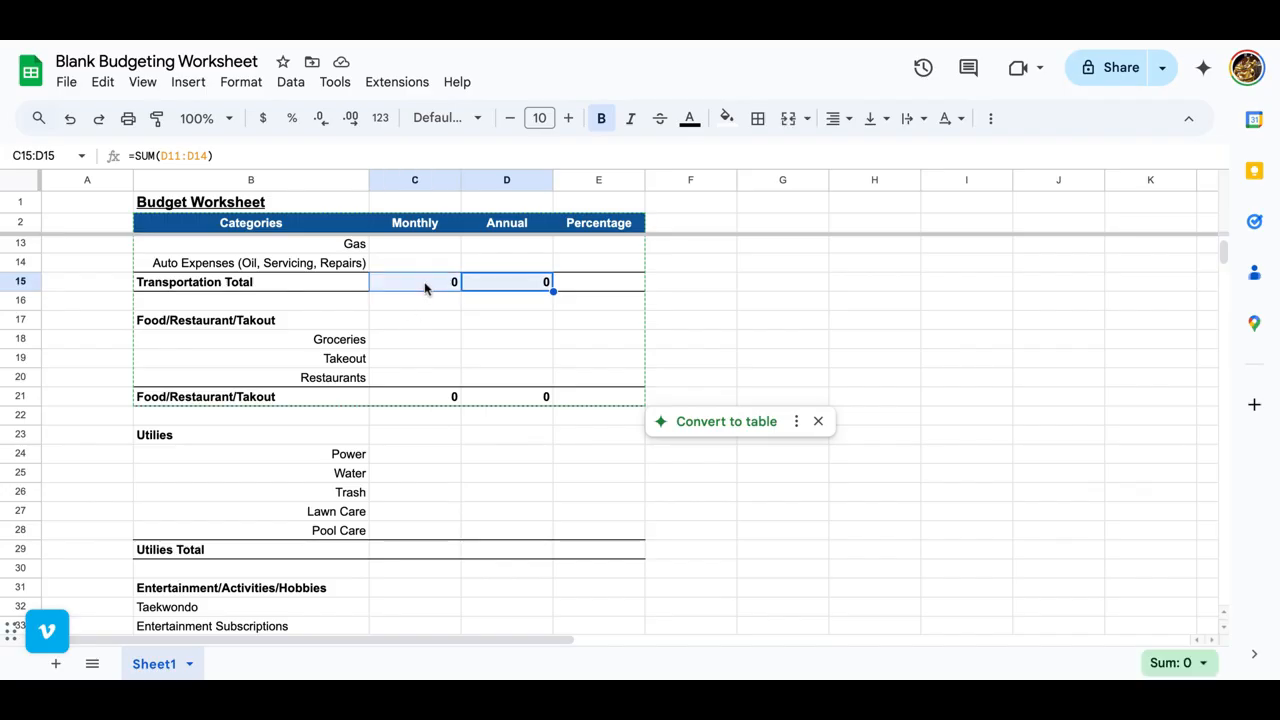
key(ctrl+c)
click(418, 551)
key(ctrl+v)
Step: Correct the monthly Utilities Total in C29 to =SUM(C24:C28), fill it across to D29 and check the summed range in D29
double_click(417, 549)
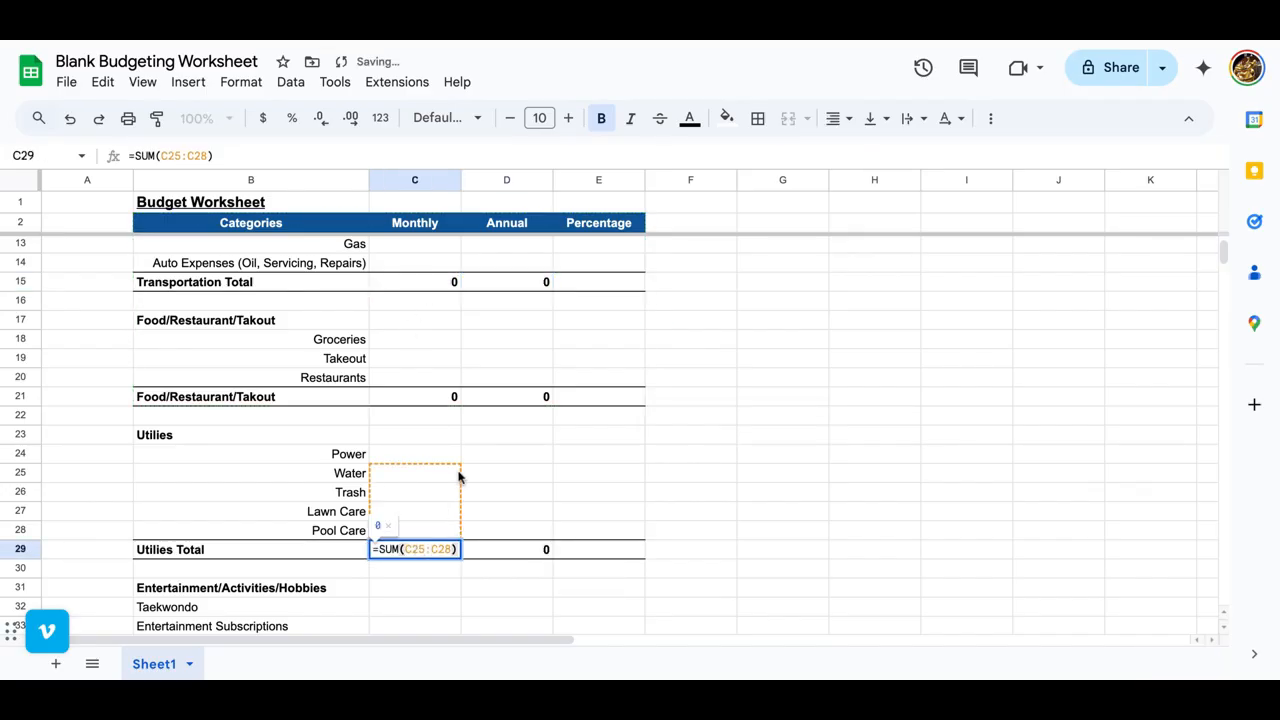
click(427, 549)
key(BackSpace)
key(Escape)
drag(461, 557, 558, 553)
click(608, 551)
key(Delete)
double_click(491, 546)
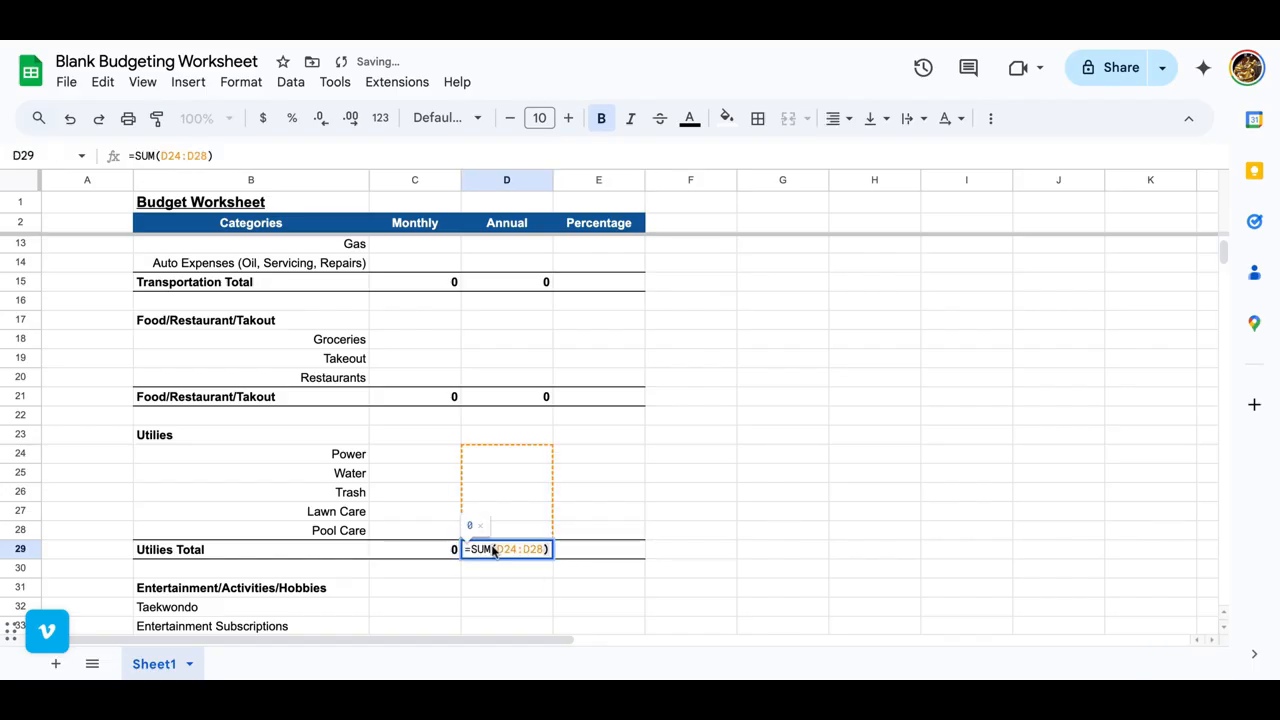
key(Tab)
Step: Copy the Utilities Total formulas from C29:D29 into C37:D37 and check the summed range in C37
scroll(443, 603, down, 2)
click(415, 411)
shift+click(506, 414)
key(ctrl+c)
click(429, 560)
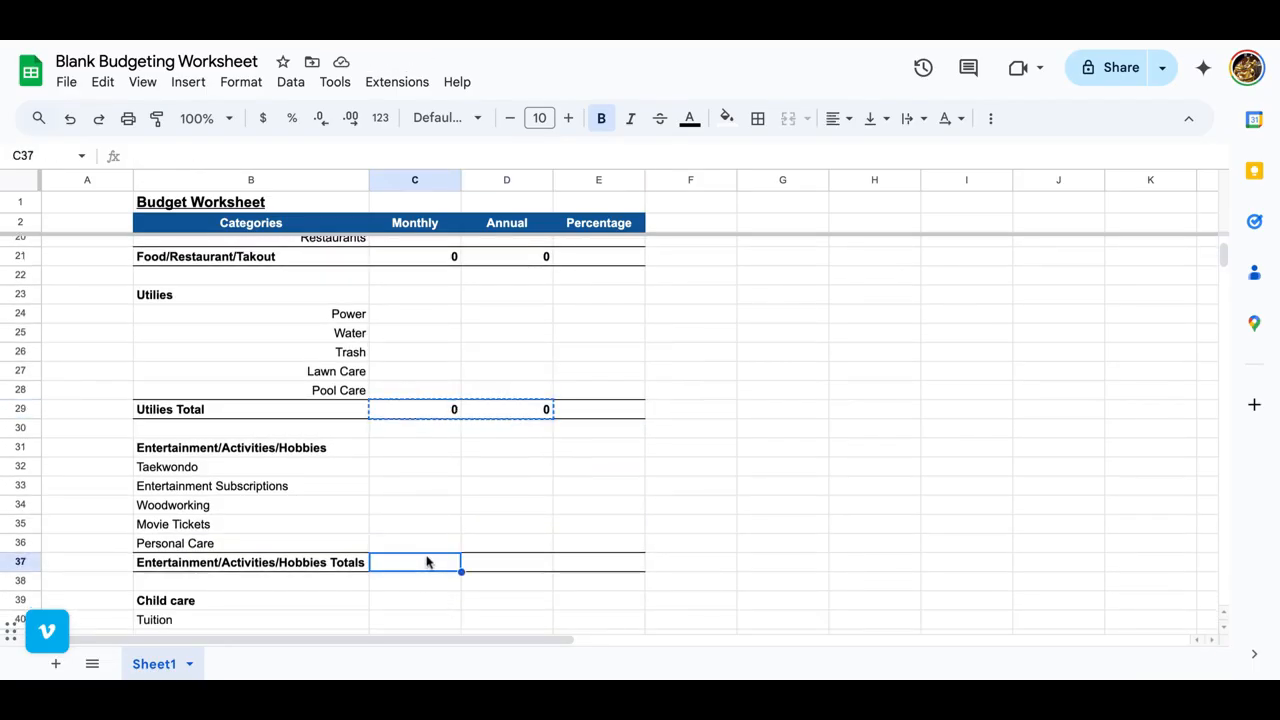
key(ctrl+v)
double_click(425, 566)
key(Tab)
Step: Copy the total formula from D37 into D43, extend it to C43 and check the summed range in C43
scroll(425, 566, down, 2)
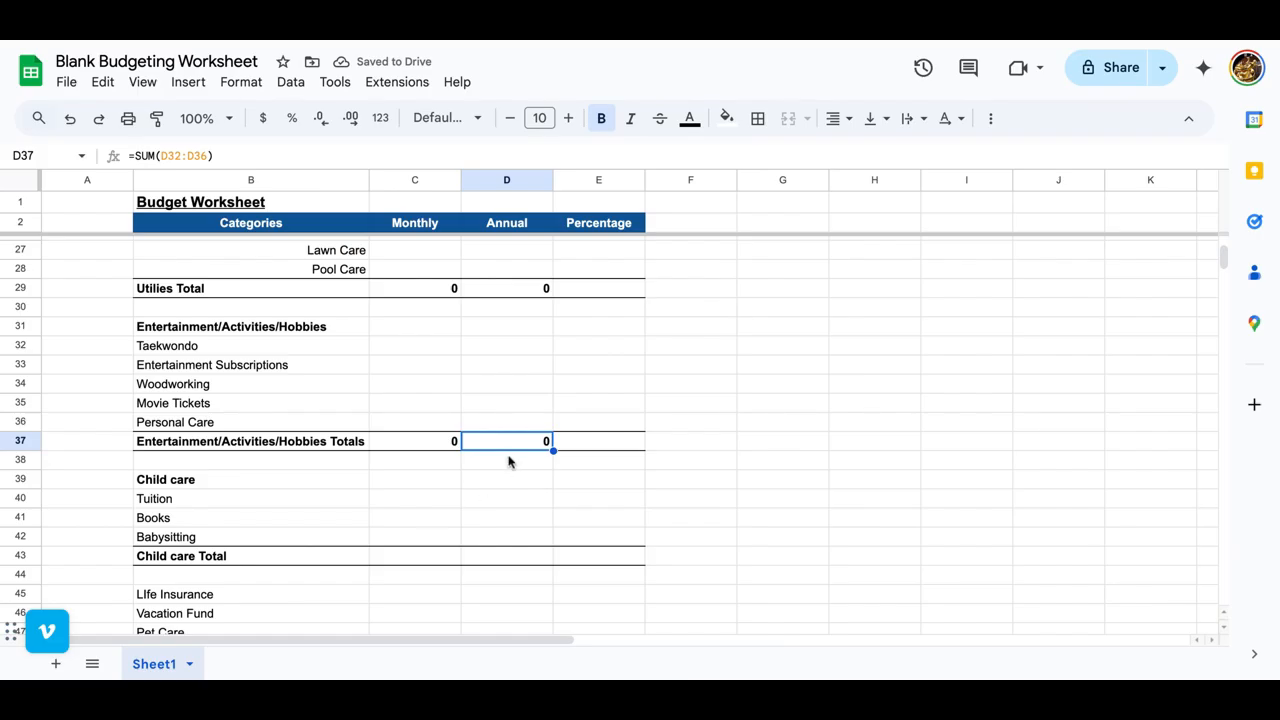
key(ctrl+c)
click(503, 558)
key(ctrl+v)
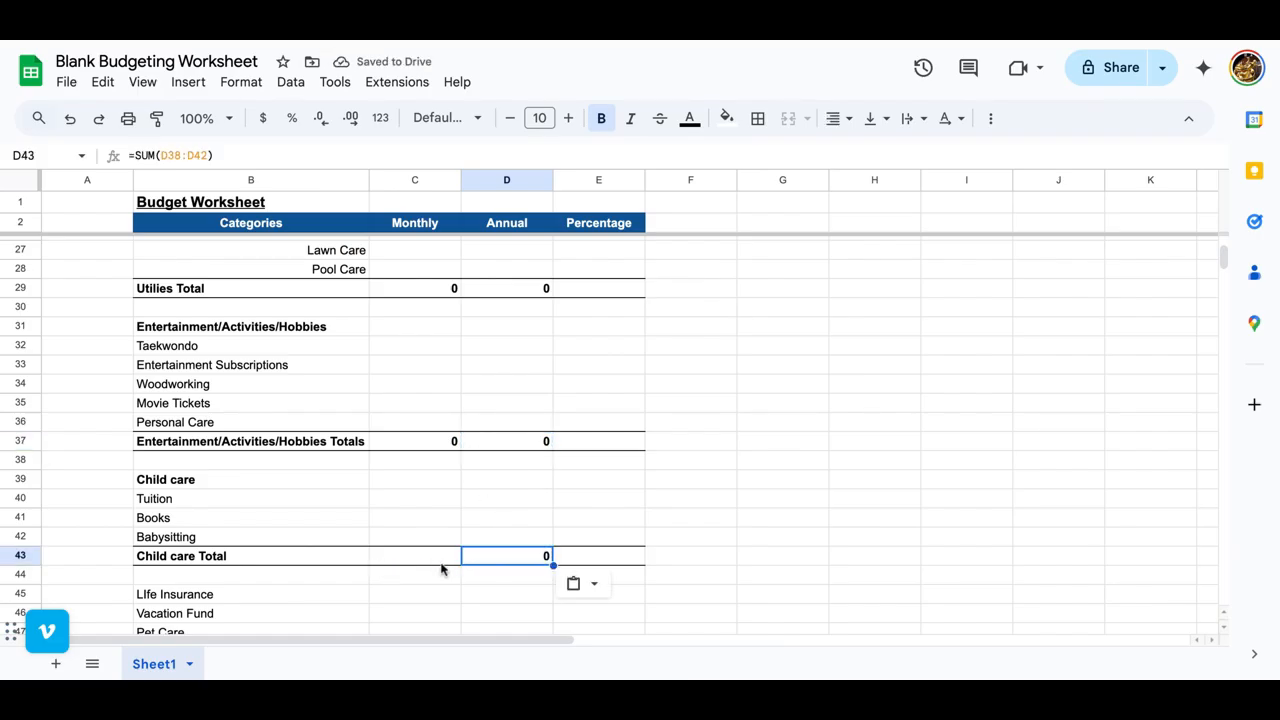
drag(488, 567, 377, 567)
double_click(399, 560)
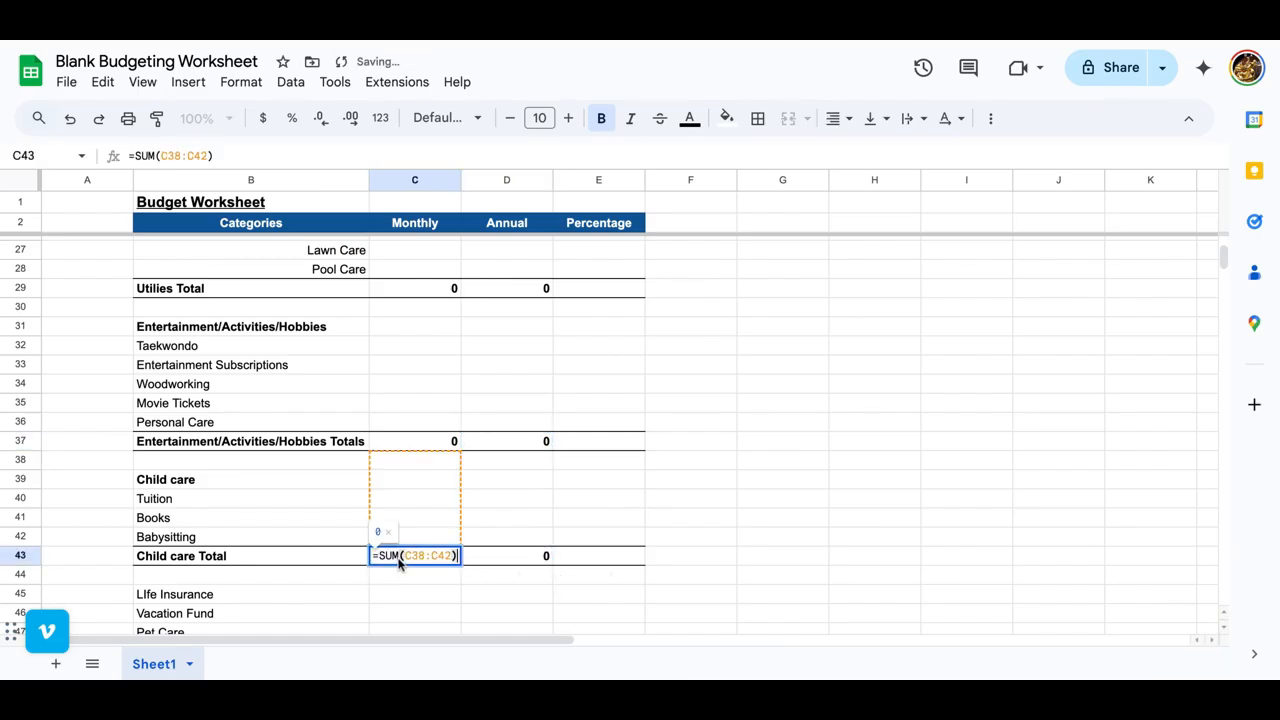
key(Tab)
Step: Correct the monthly Child care Total in C43 to =SUM(C40:C42) and fill it across to D43
scroll(425, 451, down, 2)
click(423, 446)
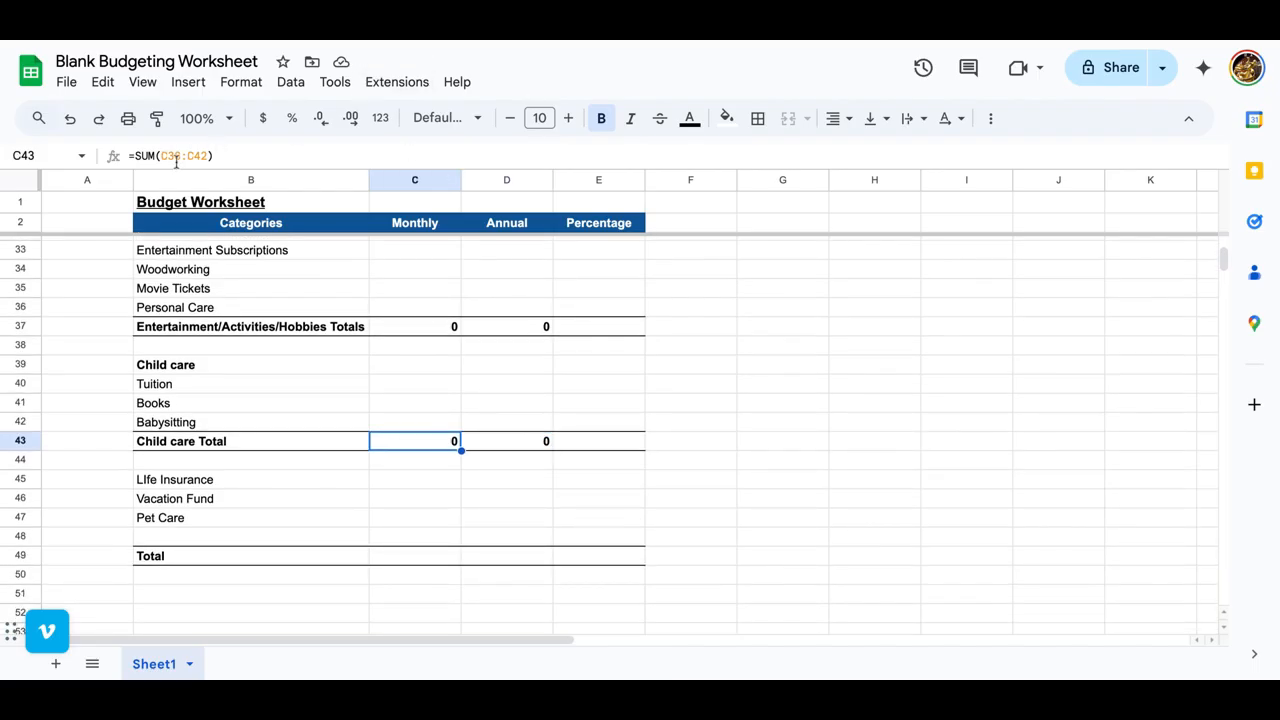
drag(181, 157, 169, 157)
text(40)
key(Return)
drag(461, 450, 549, 450)
Step: Enter =SUM(C43,C37,C29,C21,C15,C8) as the monthly grand Total in C49 and fill it across to D49
click(381, 555)
text(=su)
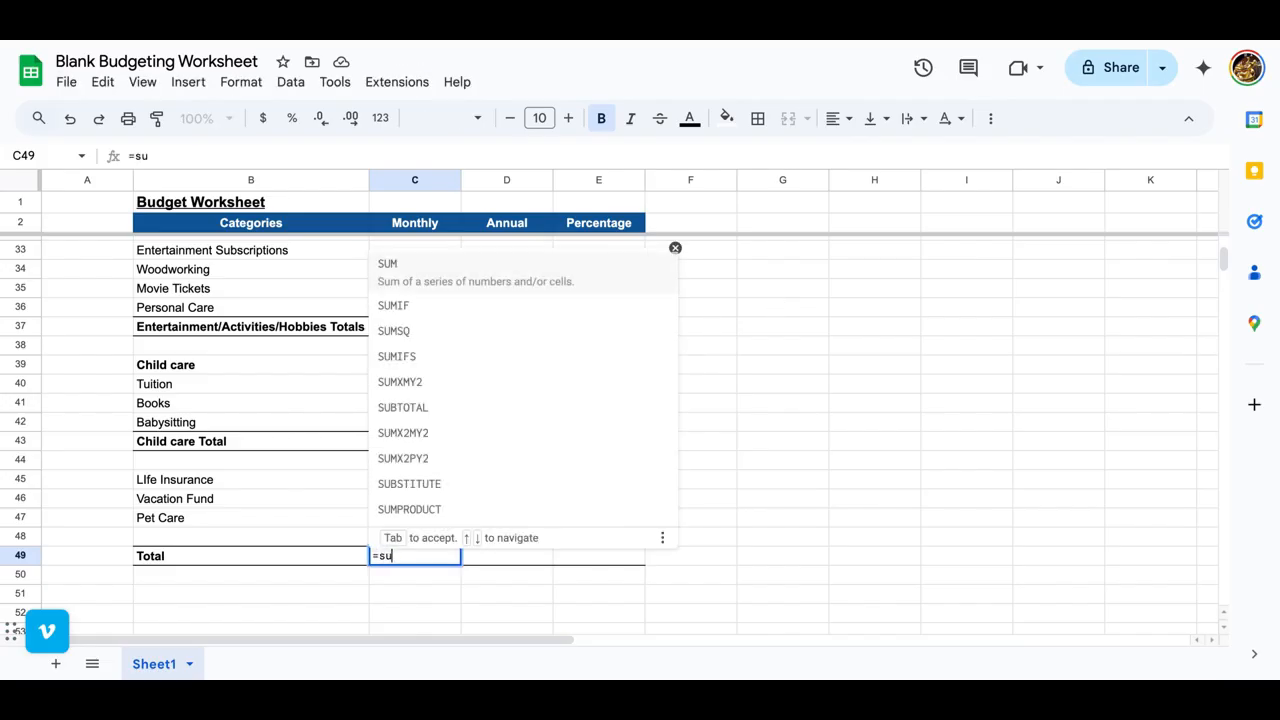
key(Tab)
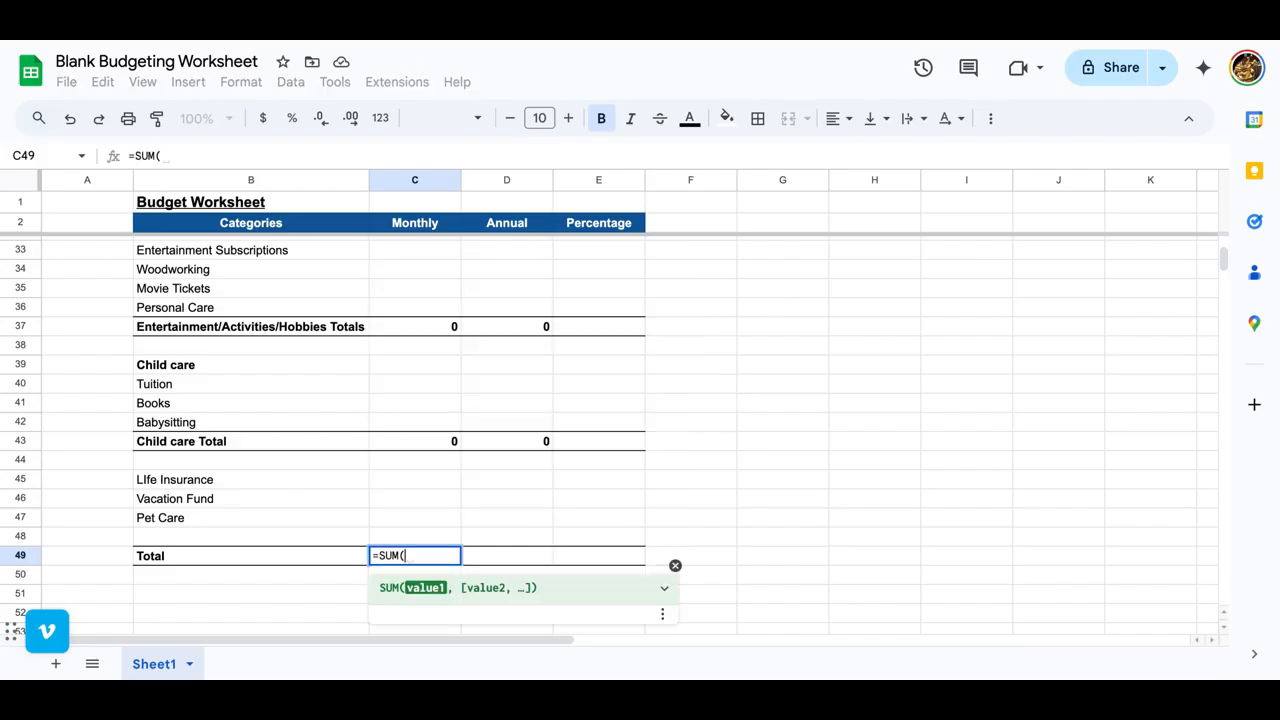
click(437, 449)
scroll(437, 449, up, 2)
text(,)
click(432, 457)
scroll(432, 457, up, 2)
text(,)
click(432, 451)
scroll(432, 451, up, 2)
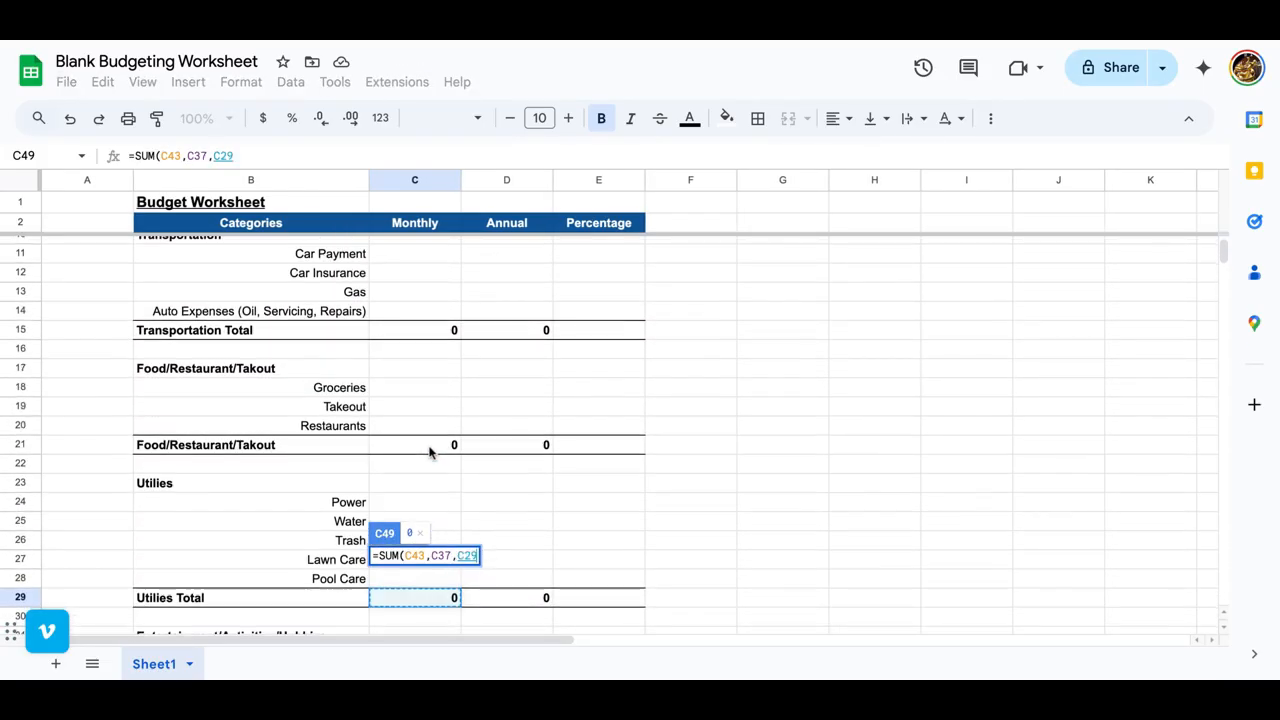
text(,)
click(430, 450)
scroll(432, 450, up, 3)
text(,)
click(434, 453)
text(,)
click(420, 337)
key(Return)
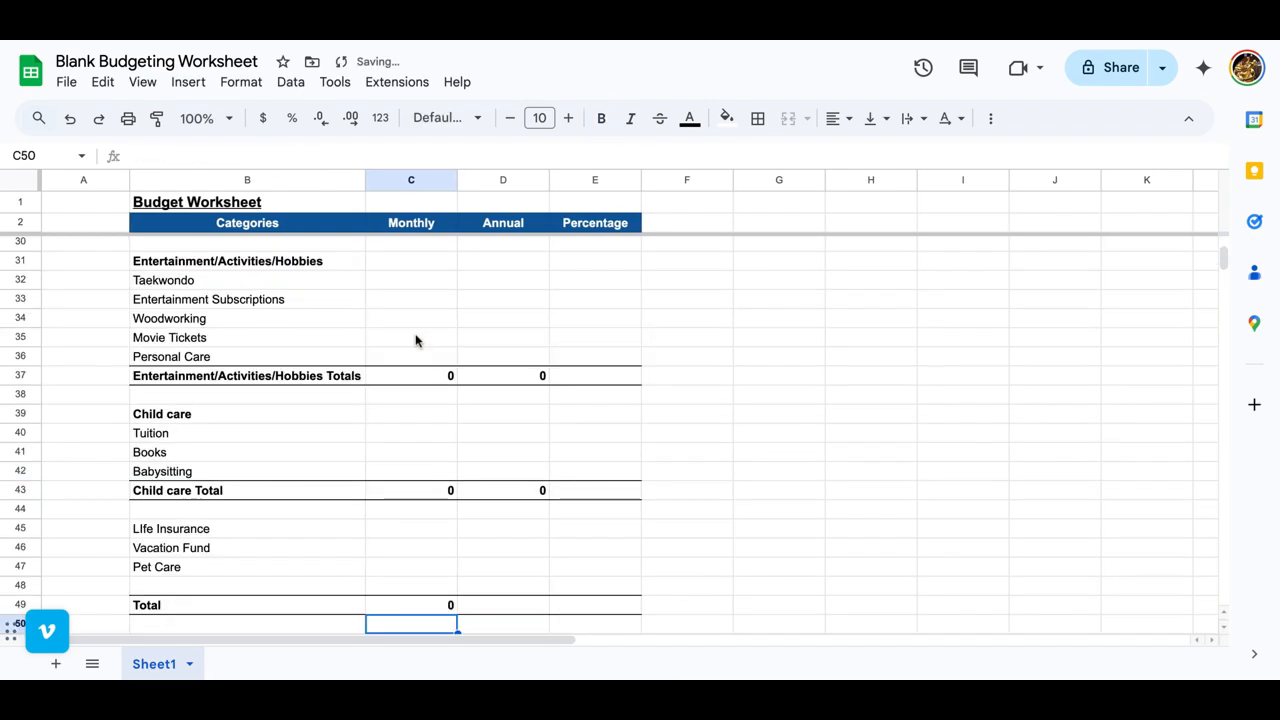
click(433, 609)
drag(457, 614, 536, 612)
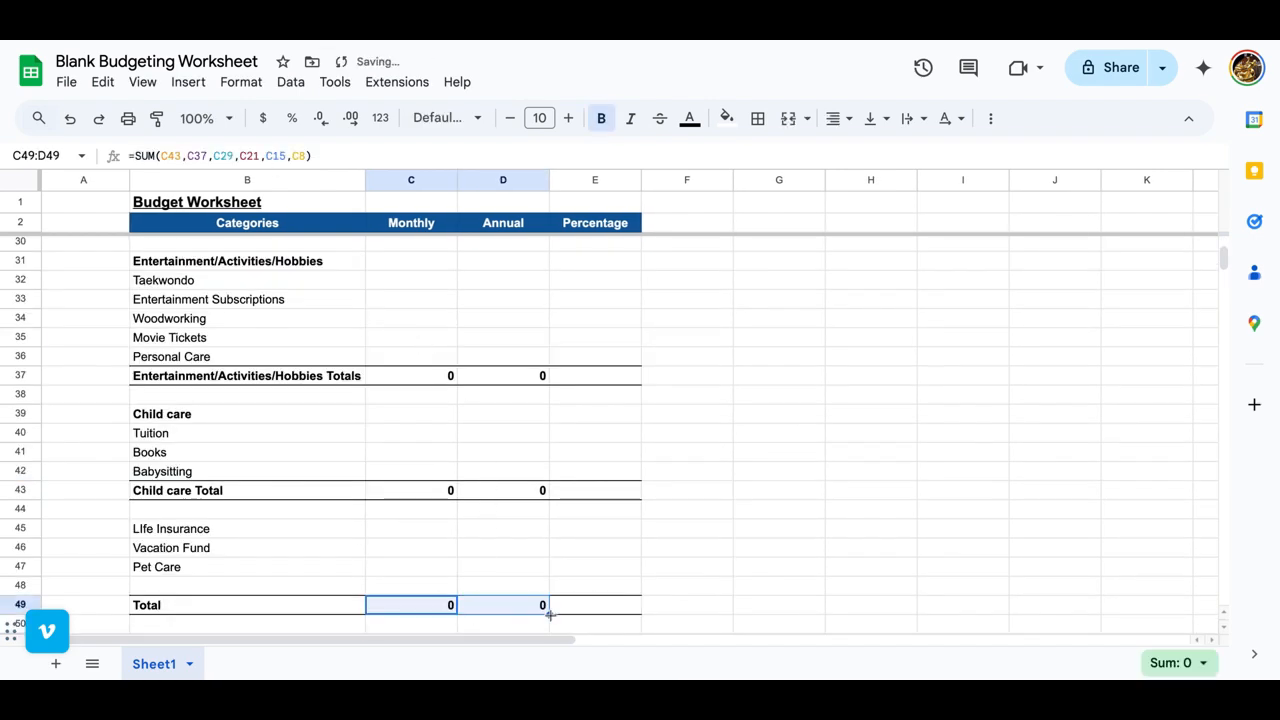
Step: Format the monthly and annual cells C4:D49 as currency and look over the total rows down to row 49
scroll(551, 417, up, 5)
shift+click(495, 267)
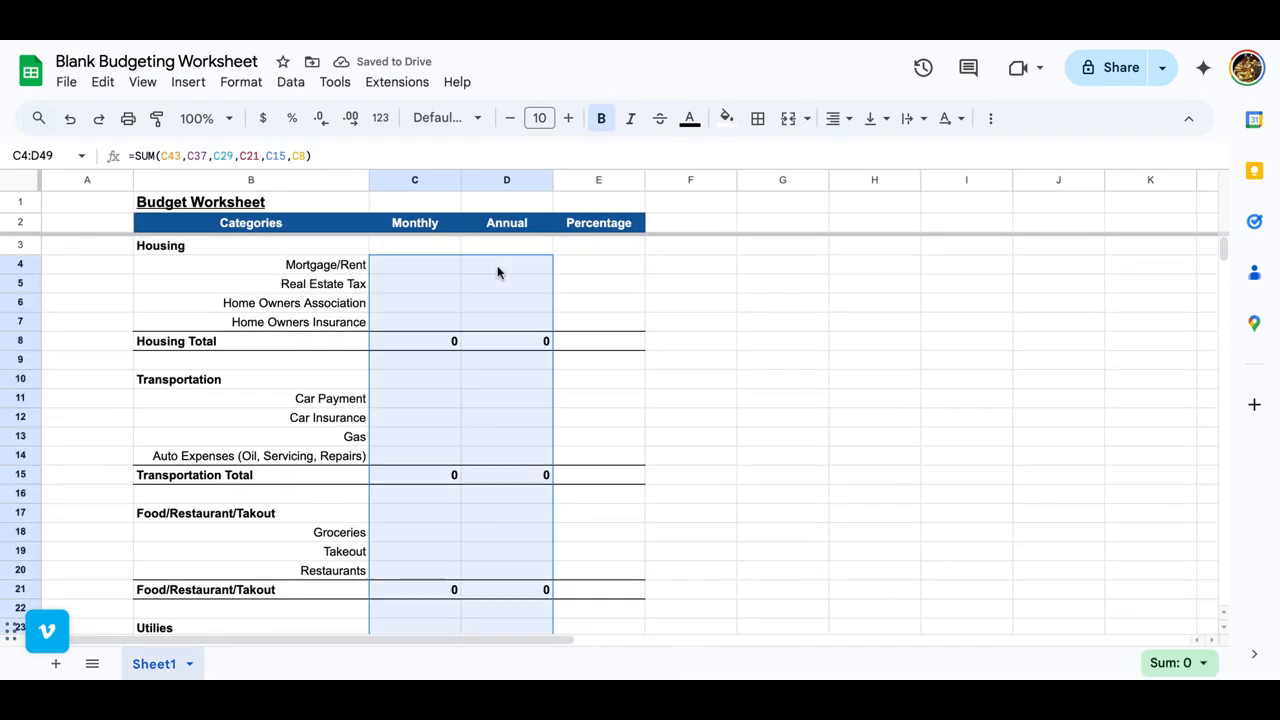
click(440, 117)
click(468, 118)
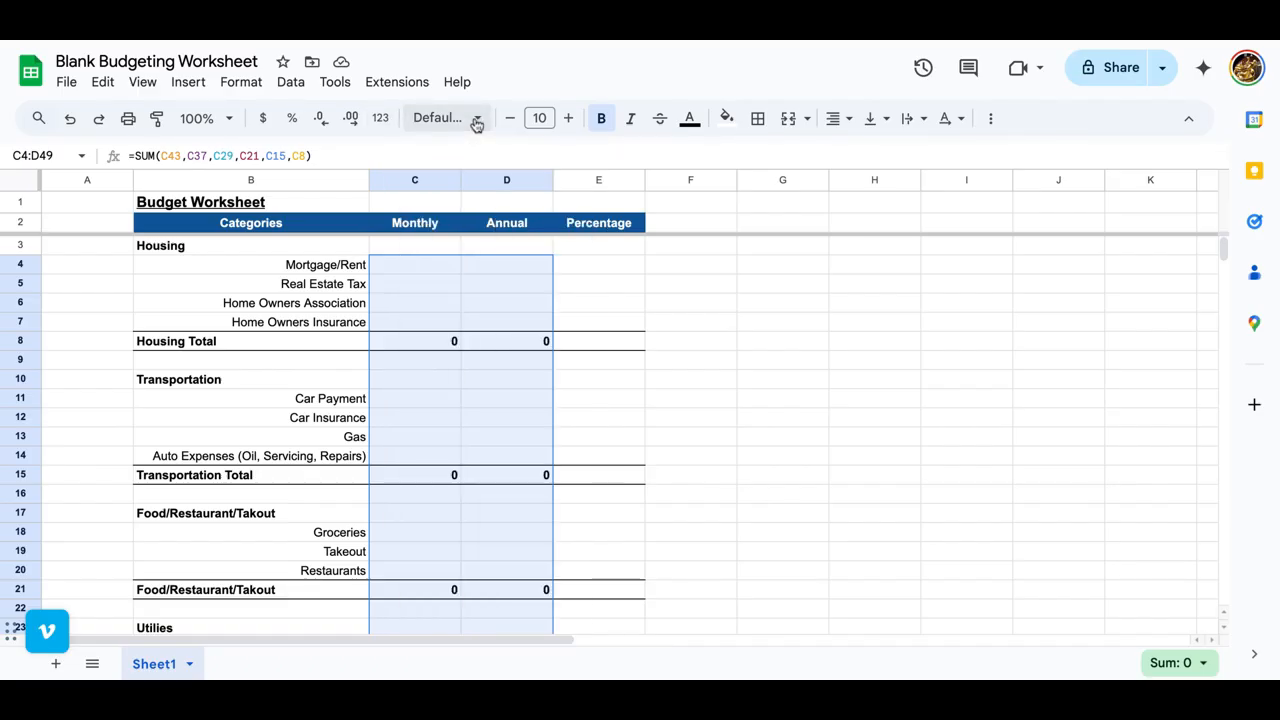
click(263, 118)
click(575, 342)
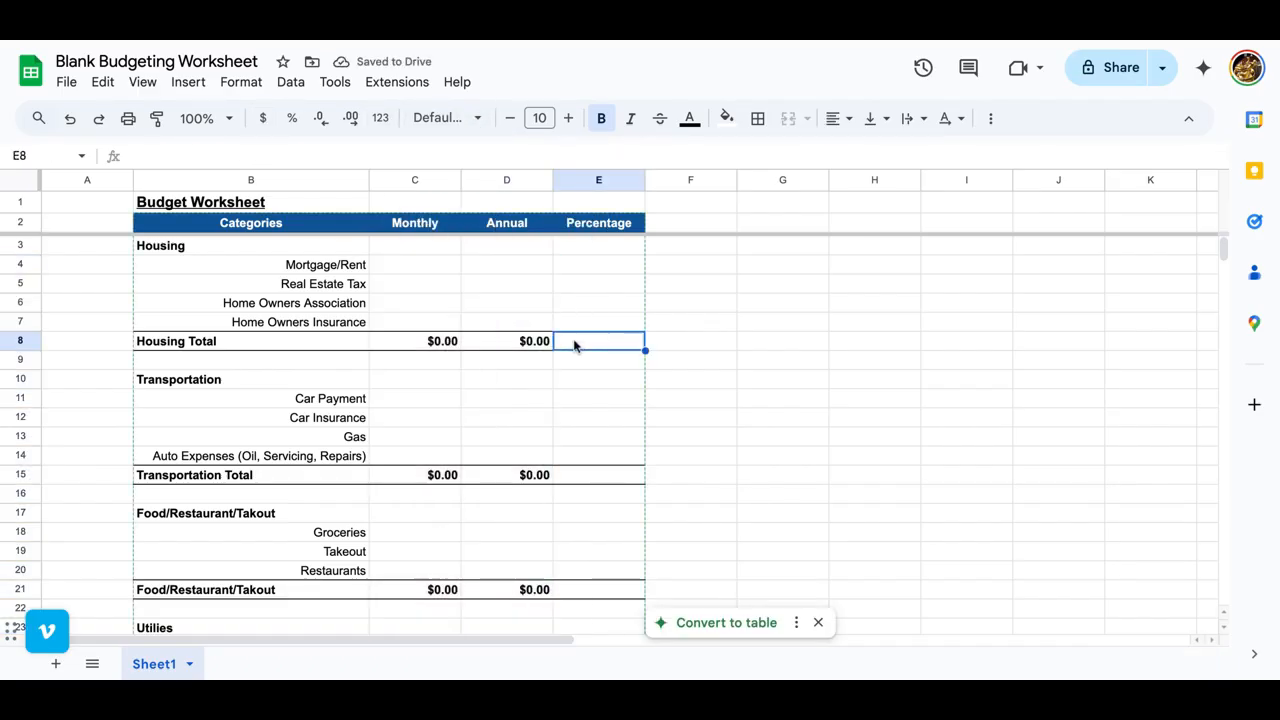
scroll(362, 390, down, 8)
scroll(362, 390, down, 3)
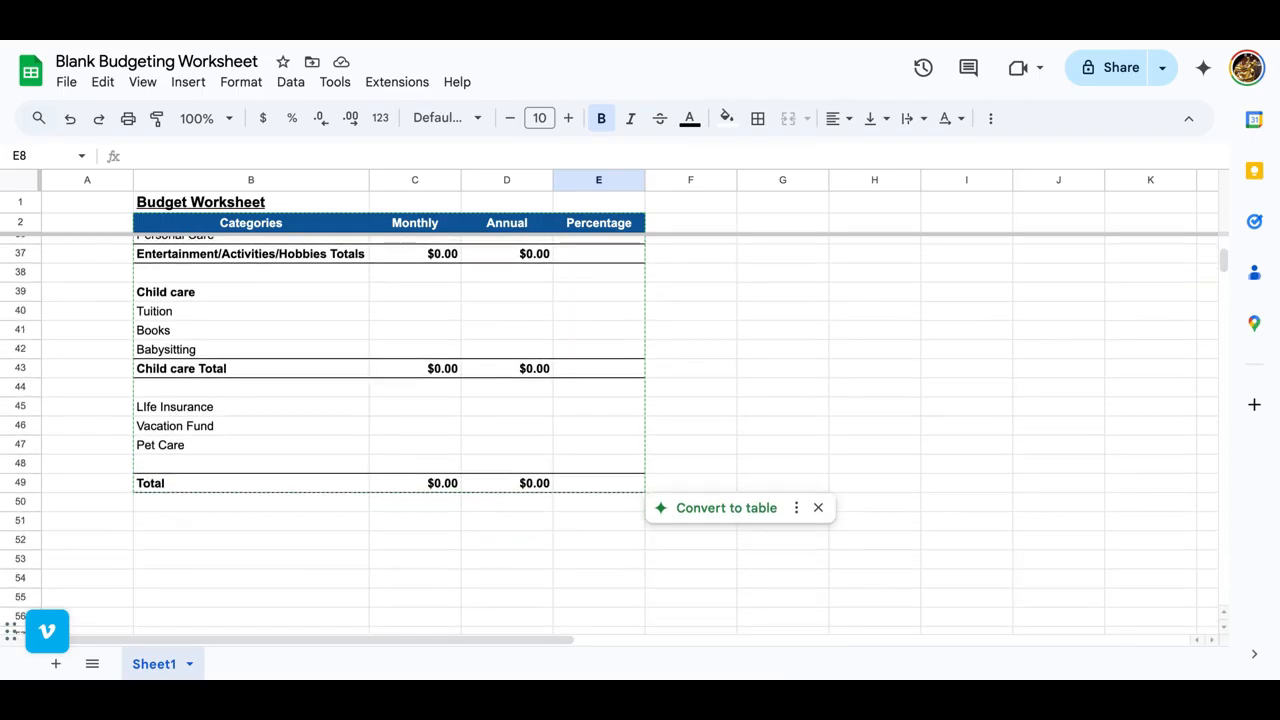
scroll(362, 390, up, 10)
scroll(397, 272, up, 1)
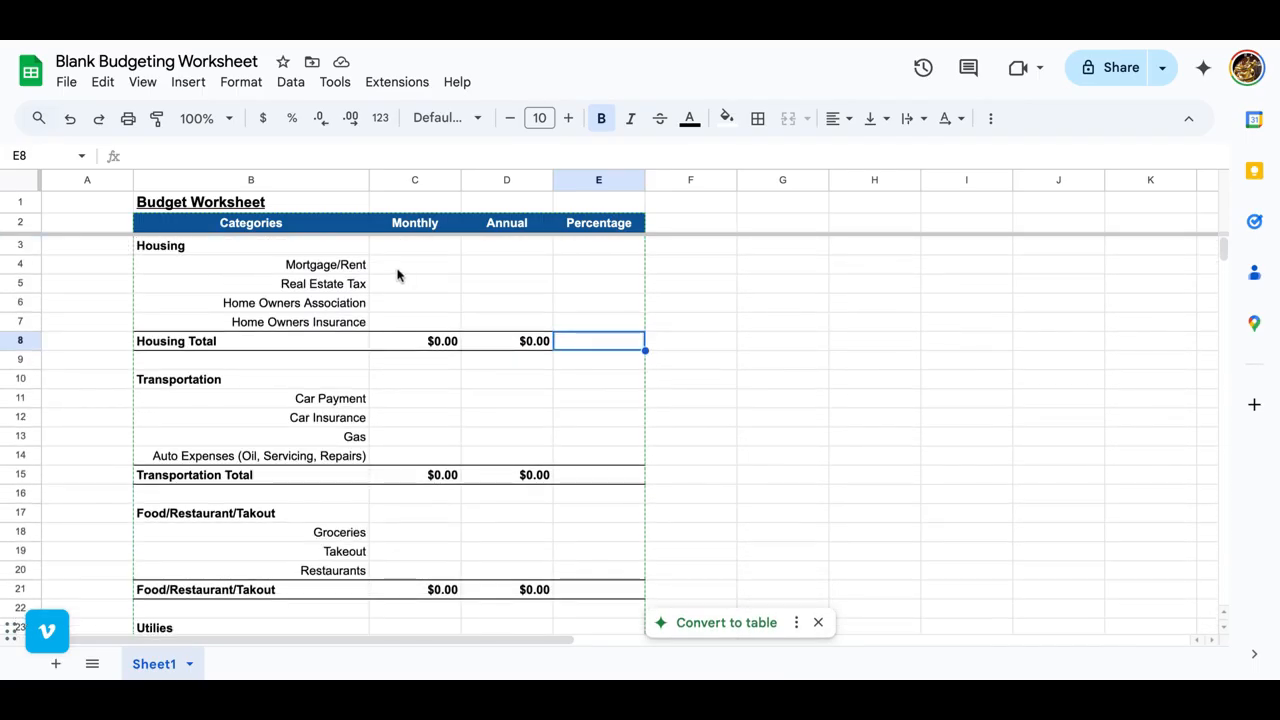
Step: Enter 2500 as the monthly Mortgage/Rent in C4 and =C4*12 as its annual amount in D4
click(397, 268)
text(2500)
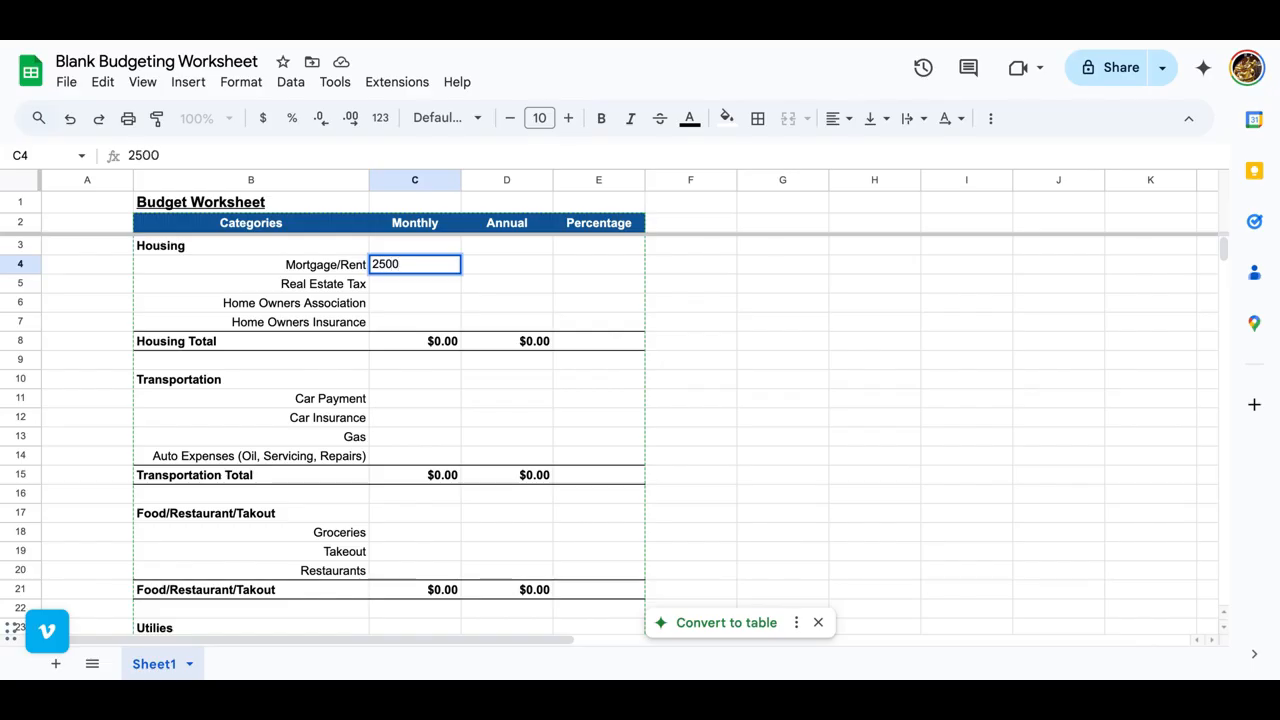
key(Tab)
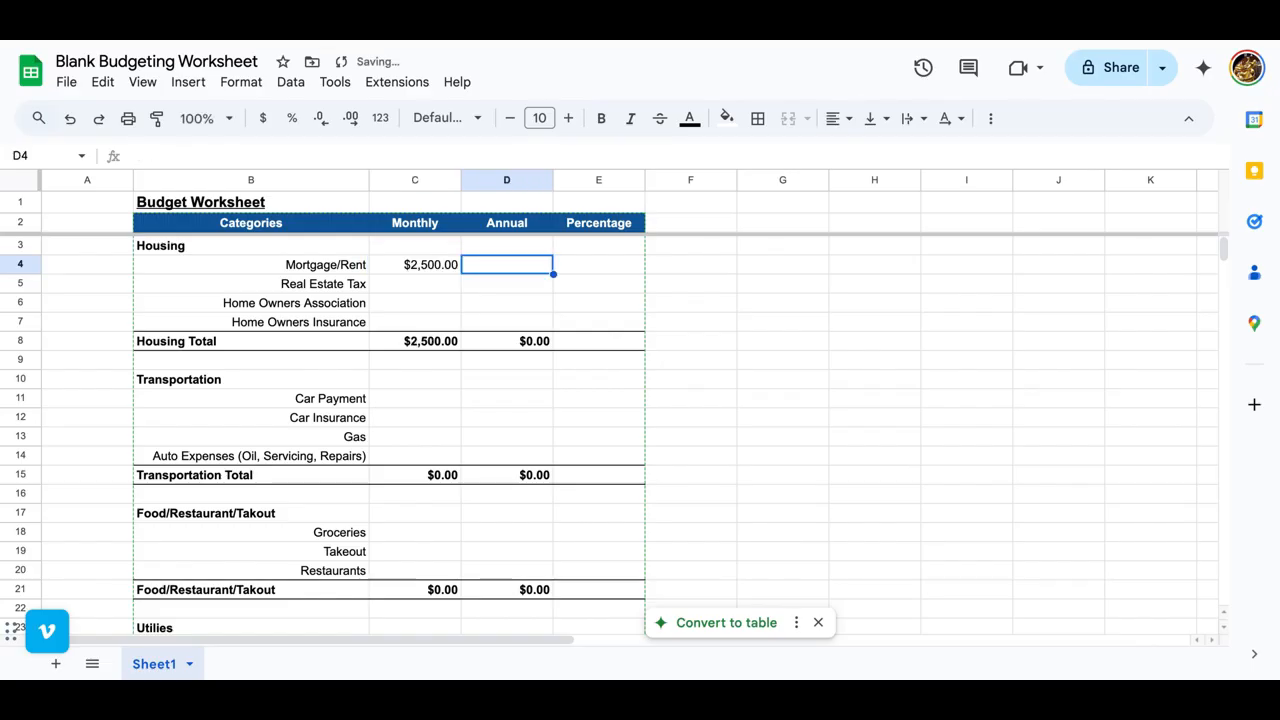
text(=C4)
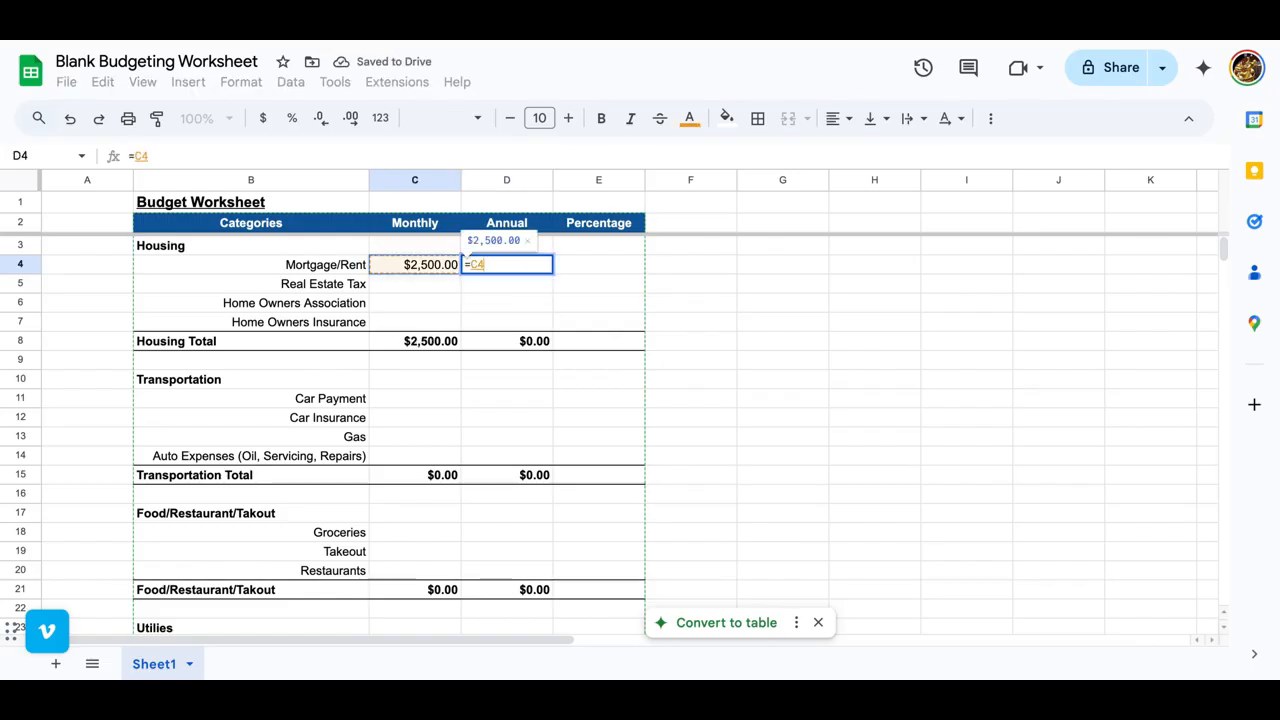
text(*12)
key(Return)
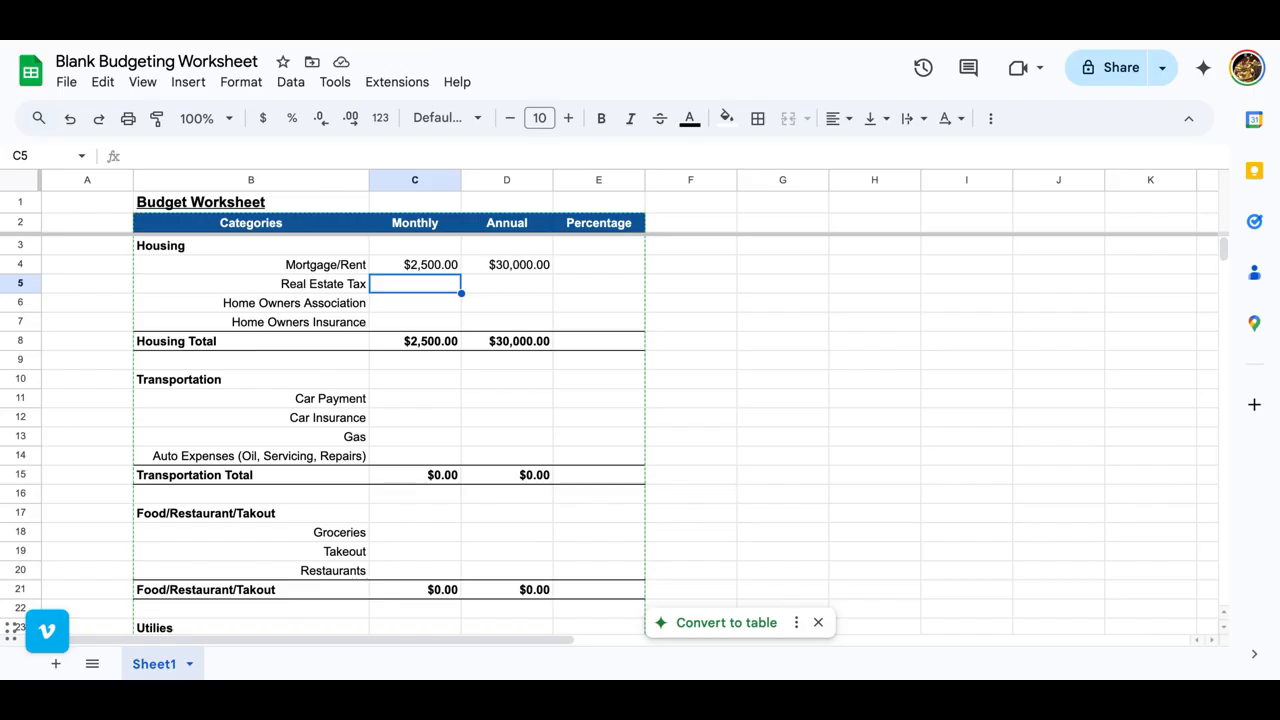
Step: Enter 500 as the monthly Real Estate Tax in C5 and fill the annual formula from D4 down to D7
text(500)
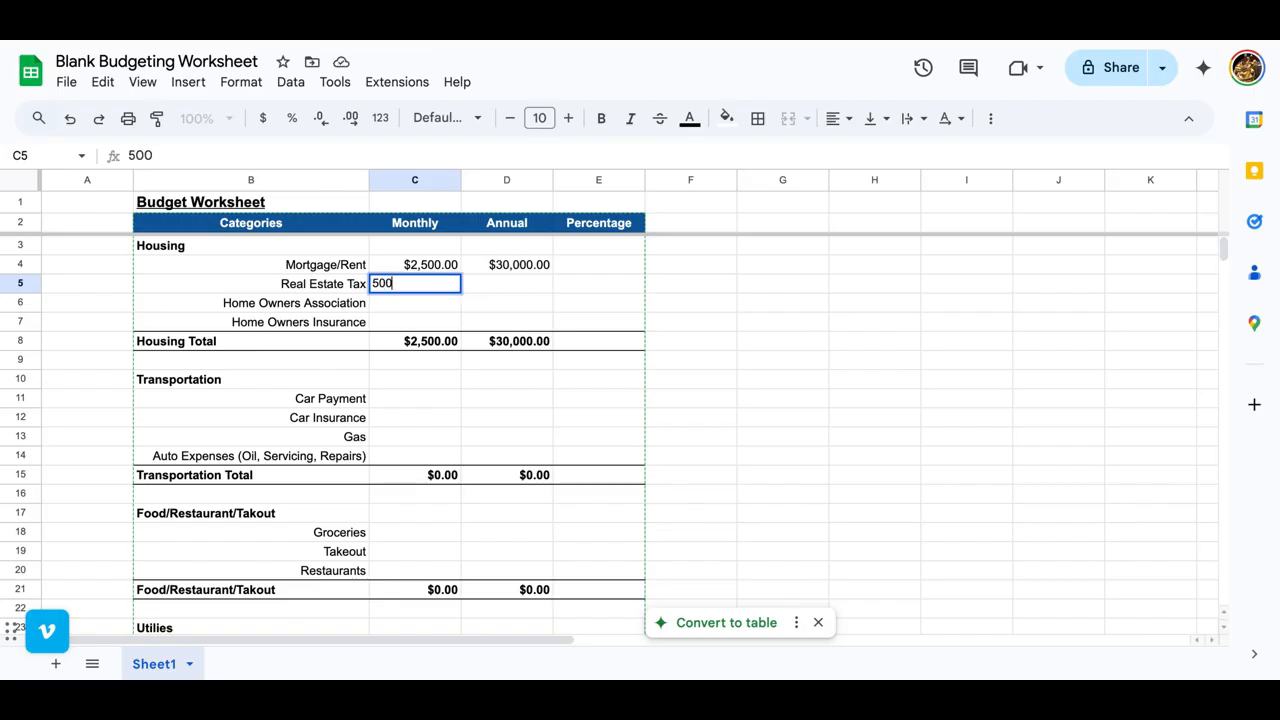
key(Tab)
click(515, 268)
drag(553, 273, 551, 320)
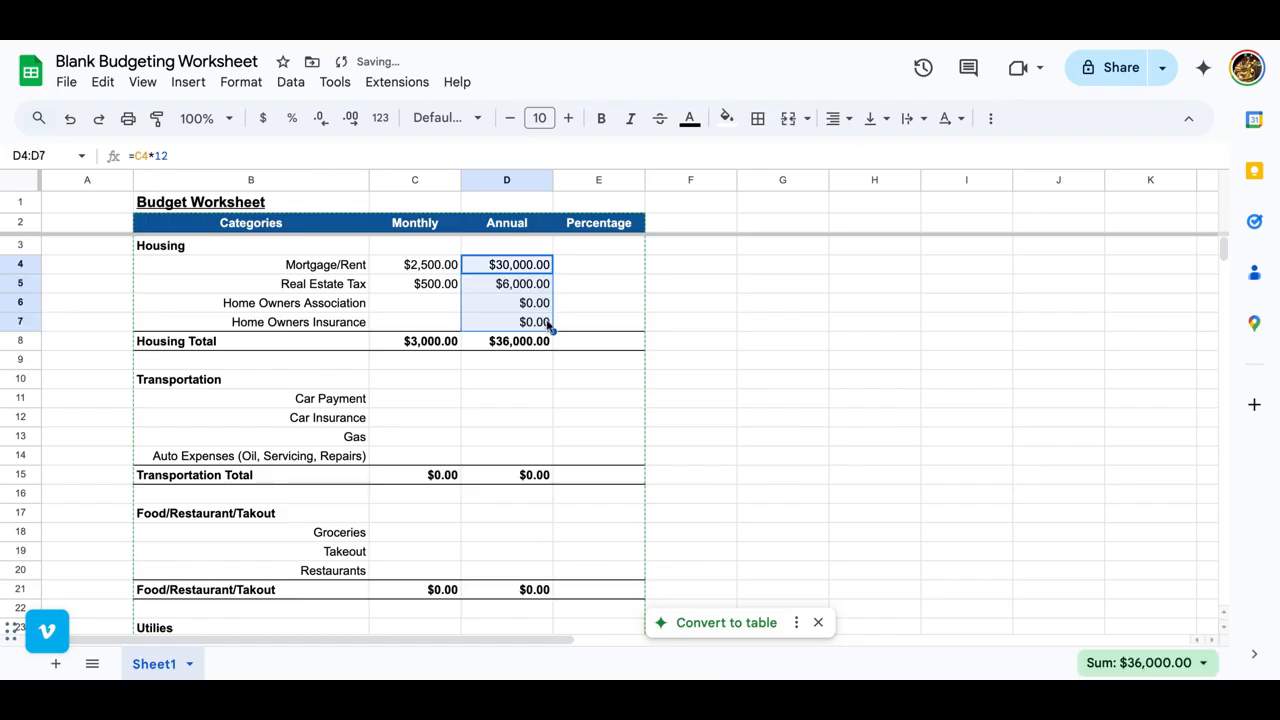
Step: Enter 50 as the monthly Home Owners Insurance amount in C7
click(415, 322)
text(50)
key(Tab)
Step: Set the monthly Home Owners Insurance in C7 to 500 and the Home Owners Association amount in C6 to 100
click(415, 303)
click(415, 322)
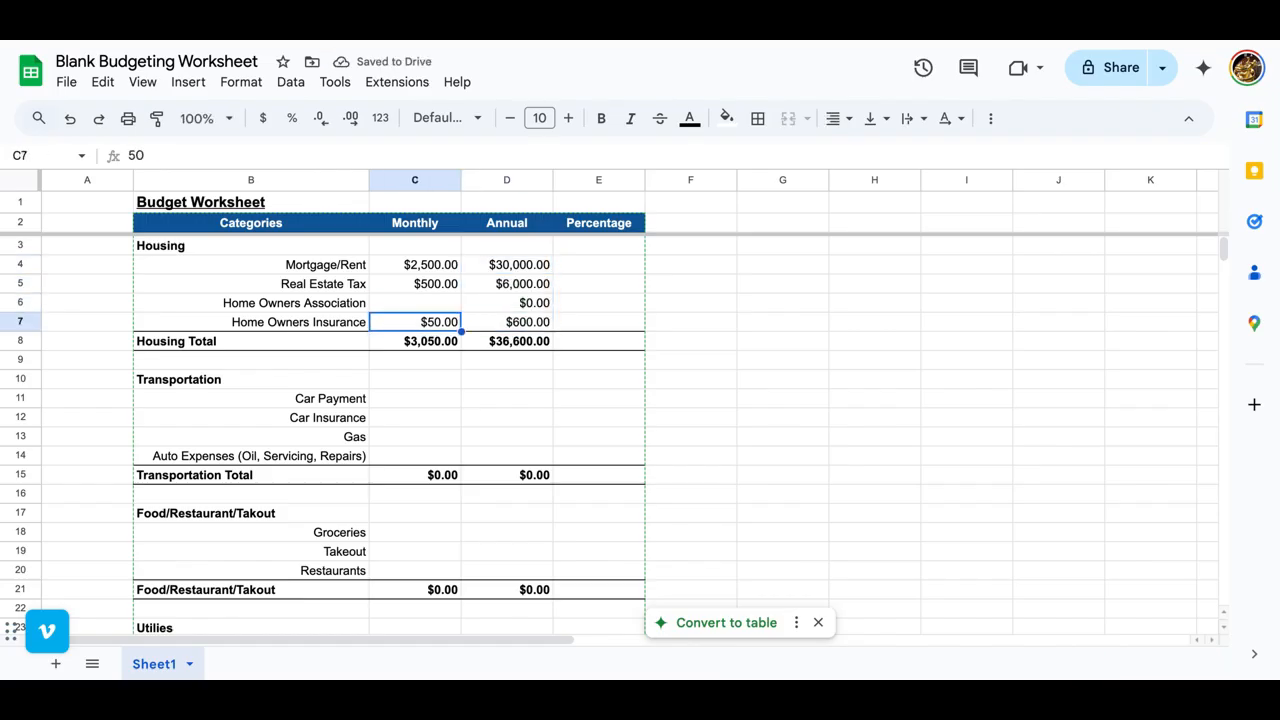
text(500)
key(Tab)
click(415, 284)
click(415, 303)
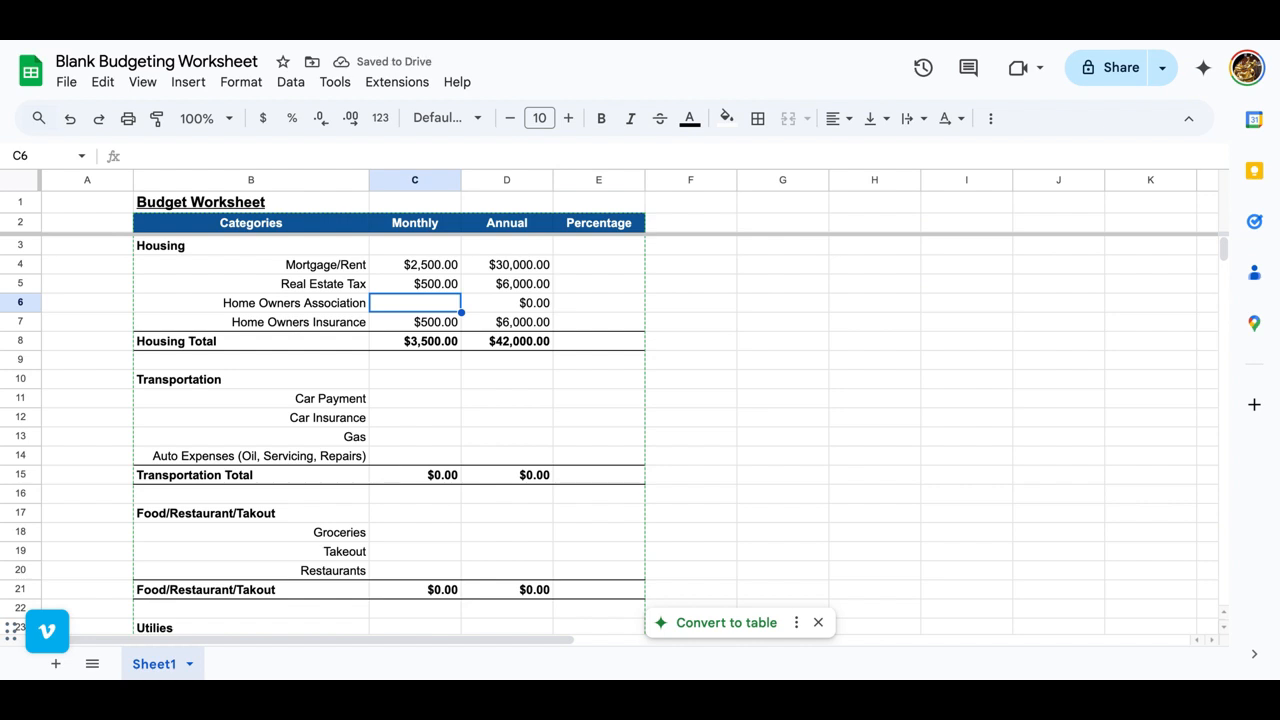
text(100)
key(Tab)
Step: Enter the monthly Transportation amounts in C11:C14: Car Payment 500, Car Insurance 200, Gas 100 and Auto Expenses 25
scroll(408, 363, down, 1)
click(415, 352)
text(500)
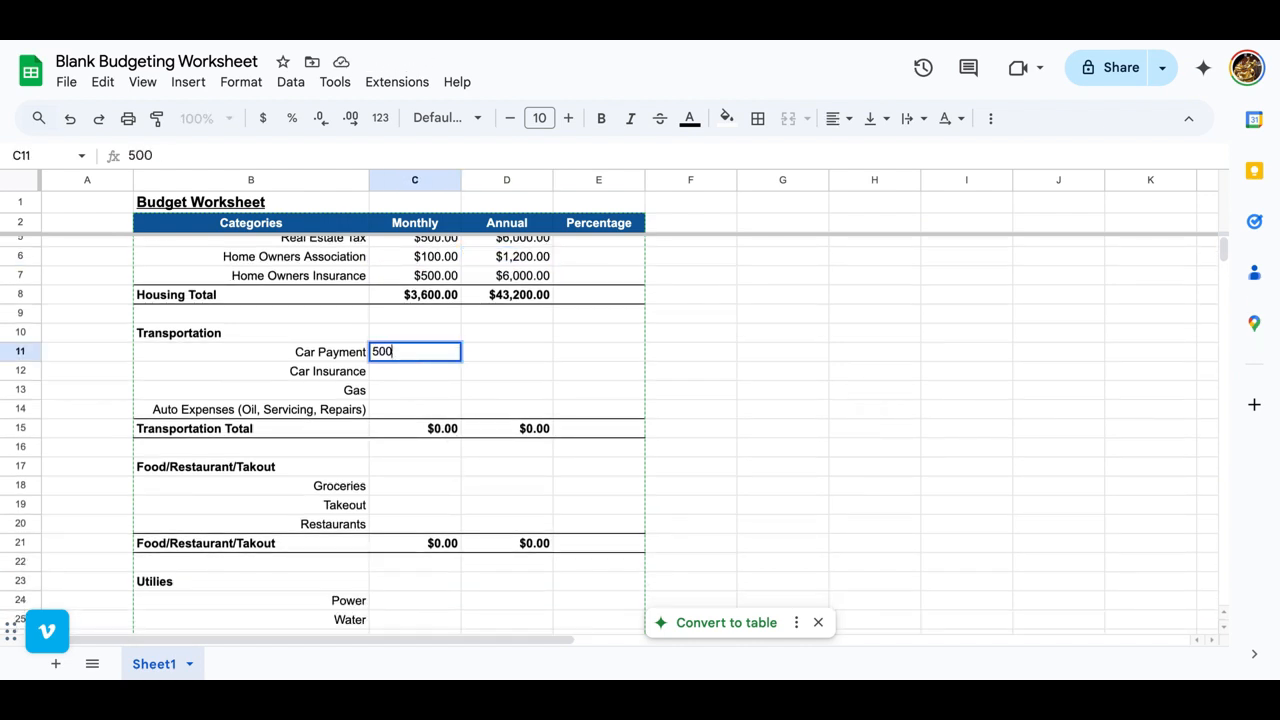
key(Tab)
key(Down)
key(Left)
text(200)
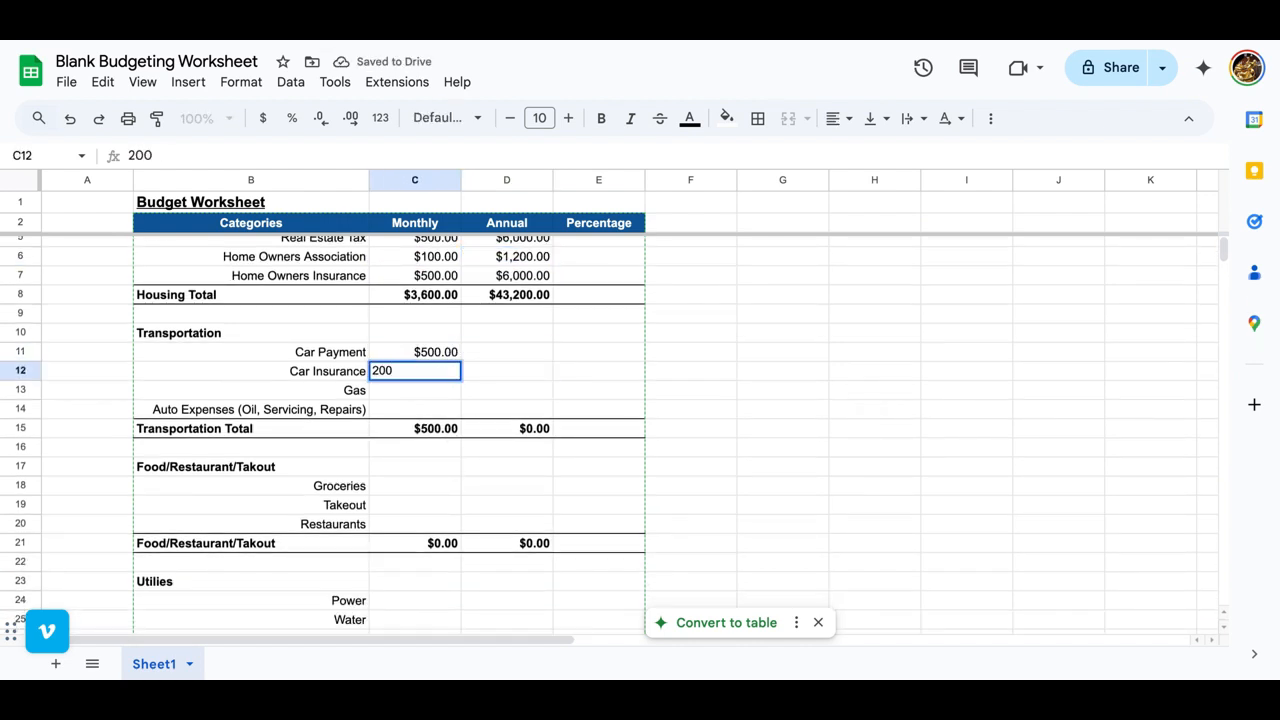
key(Tab)
key(Down)
key(Left)
text(100)
key(Tab)
key(Down)
key(Left)
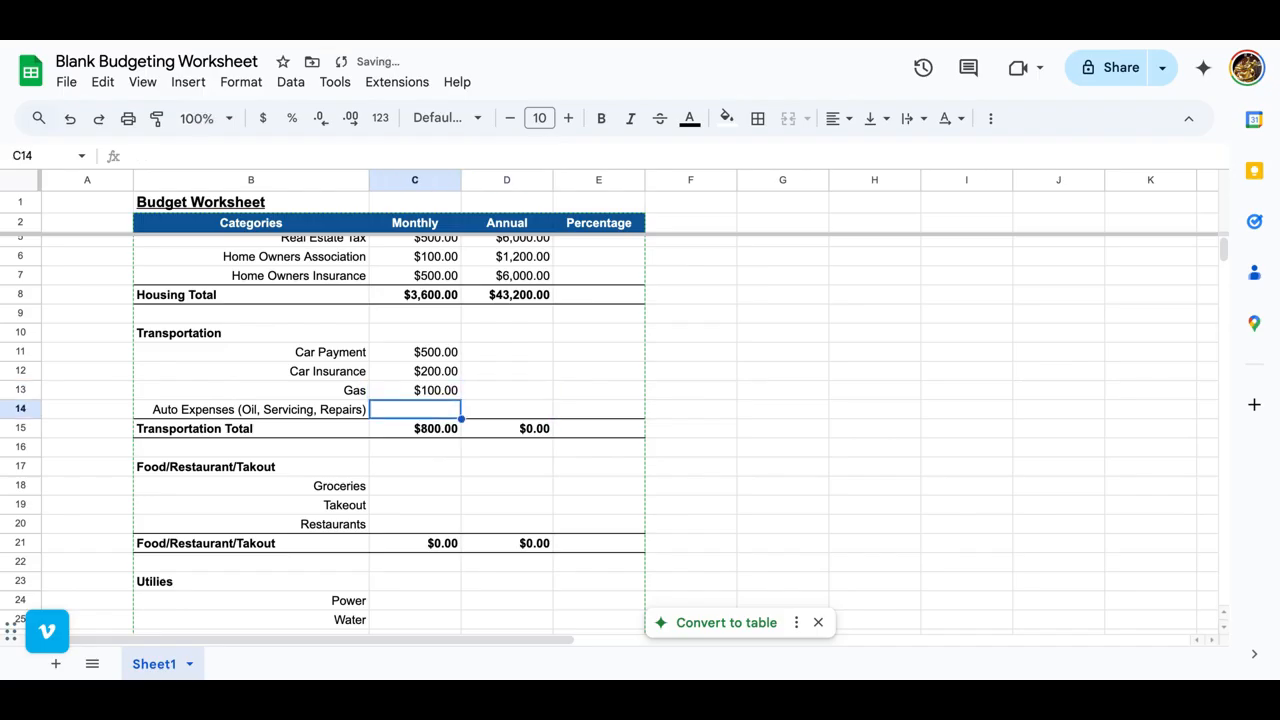
text(25)
key(Tab)
Step: Copy the annual formula from D6 into the Transportation rows D11:D14 and check the formula in D11
click(503, 356)
click(526, 257)
key(ctrl+c)
drag(503, 350, 498, 416)
key(ctrl+v)
scroll(414, 452, down, 2)
click(505, 270)
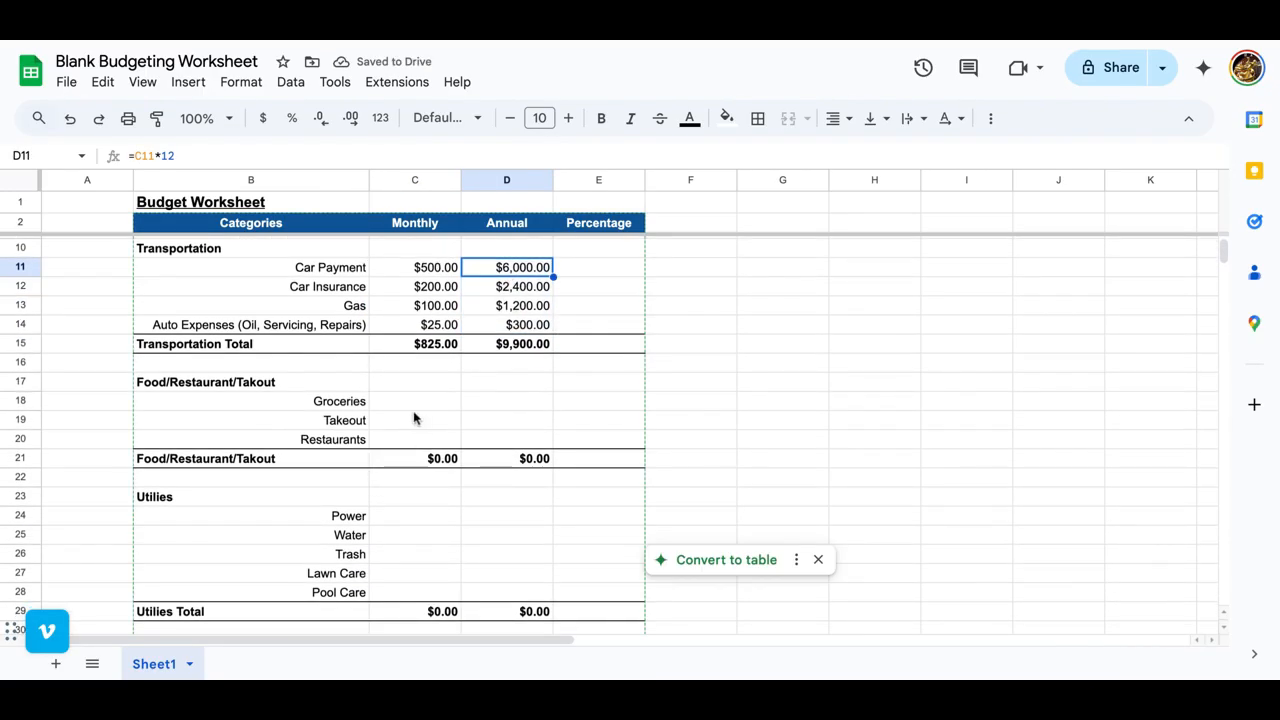
Step: Enter 400 as the monthly Groceries amount in C18
click(415, 407)
scroll(418, 417, down, 1)
scroll(420, 424, down, 1)
text(400)
key(Tab)
Step: Copy the annual Gas formula from D13 into the food category rows D18:D20
key(Right)
key(Up)
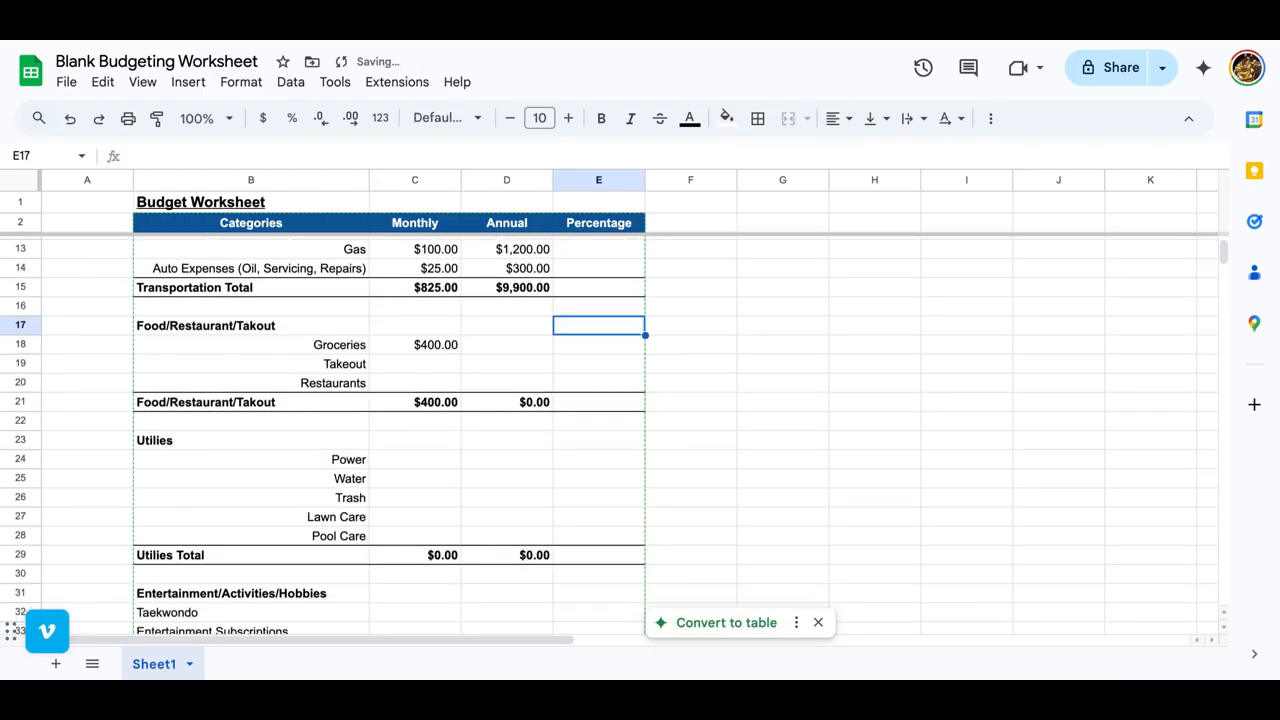
key(Left)
key(Up)
key(Up)
key(Up)
key(Up)
drag(490, 347, 494, 390)
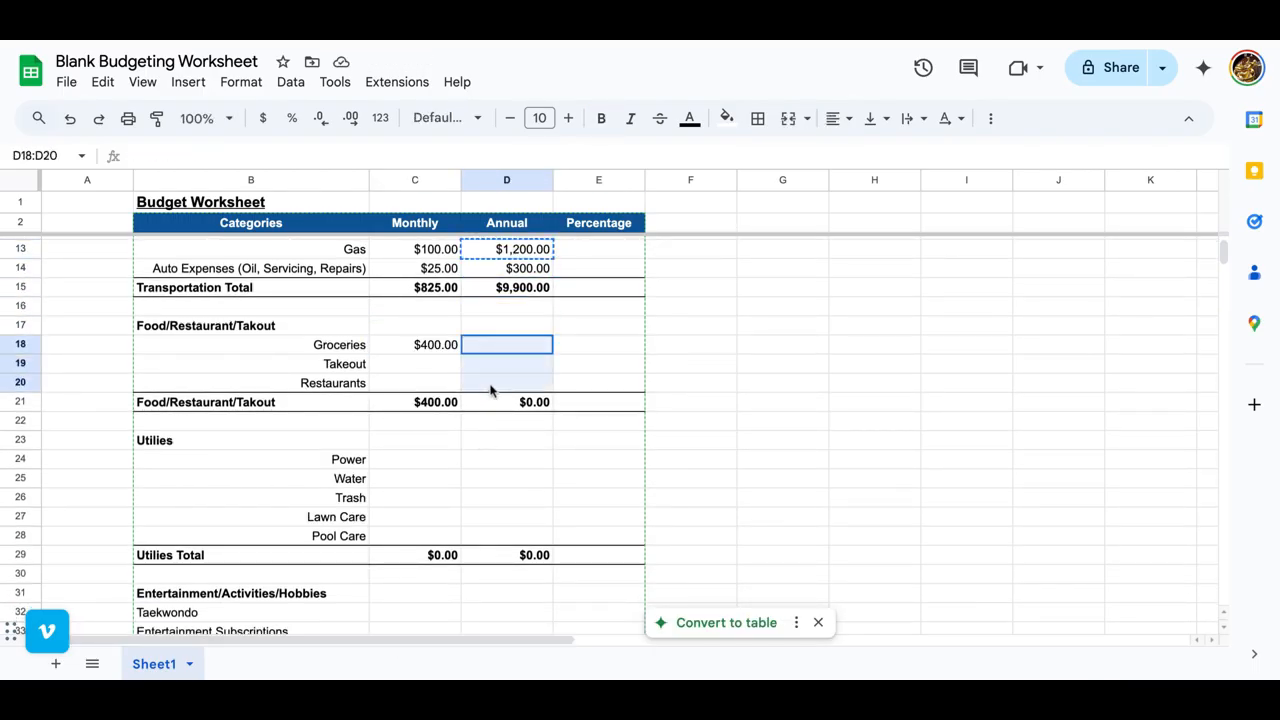
key(ctrl+v)
Step: Enter monthly amounts of 100 for Takeout in C19 and 400 for Restaurants in C20
click(429, 366)
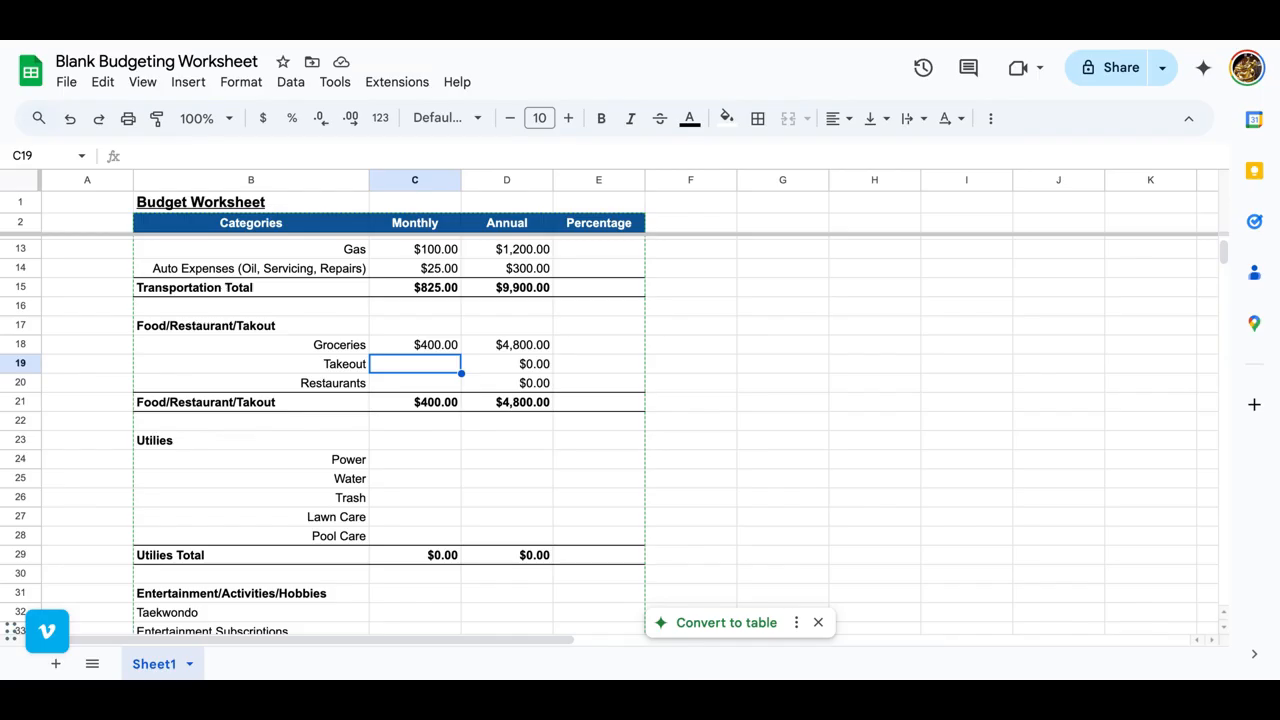
text(100)
key(Return)
text(400)
key(Tab)
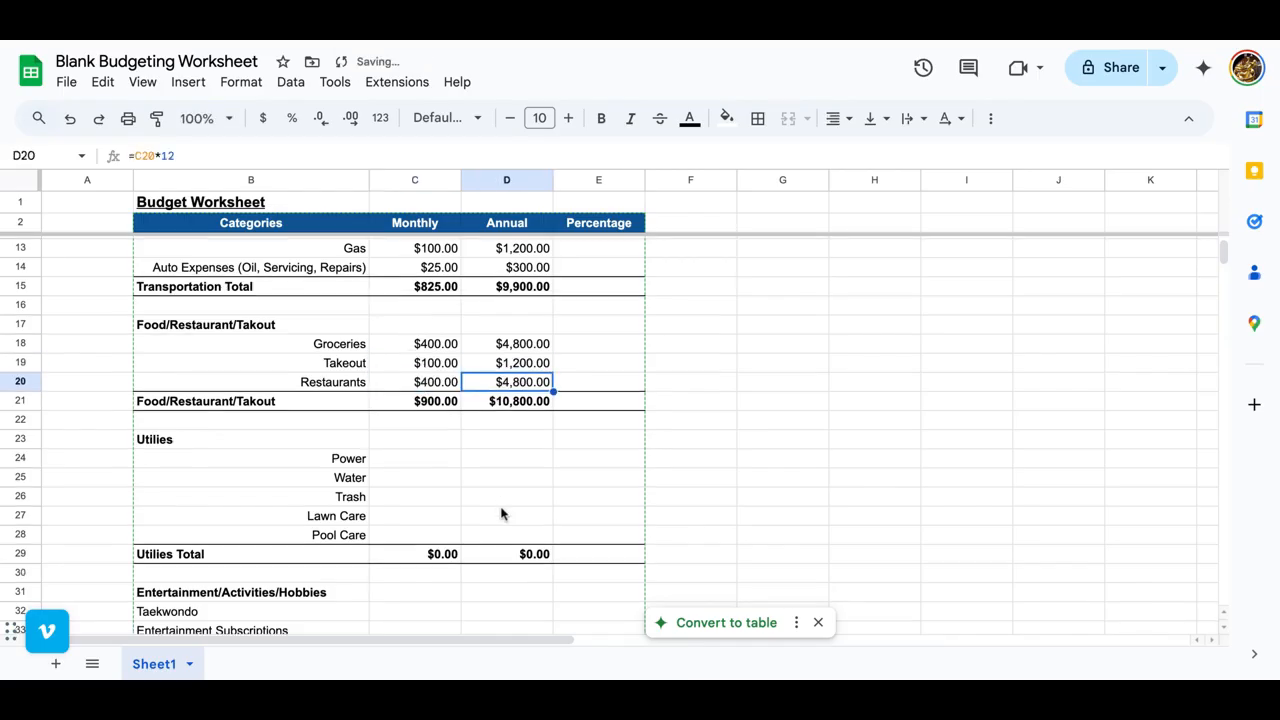
Step: Enter 200 as the monthly Power amount in C24
scroll(502, 514, down, 1)
click(412, 405)
text(200)
key(Tab)
key(Return)
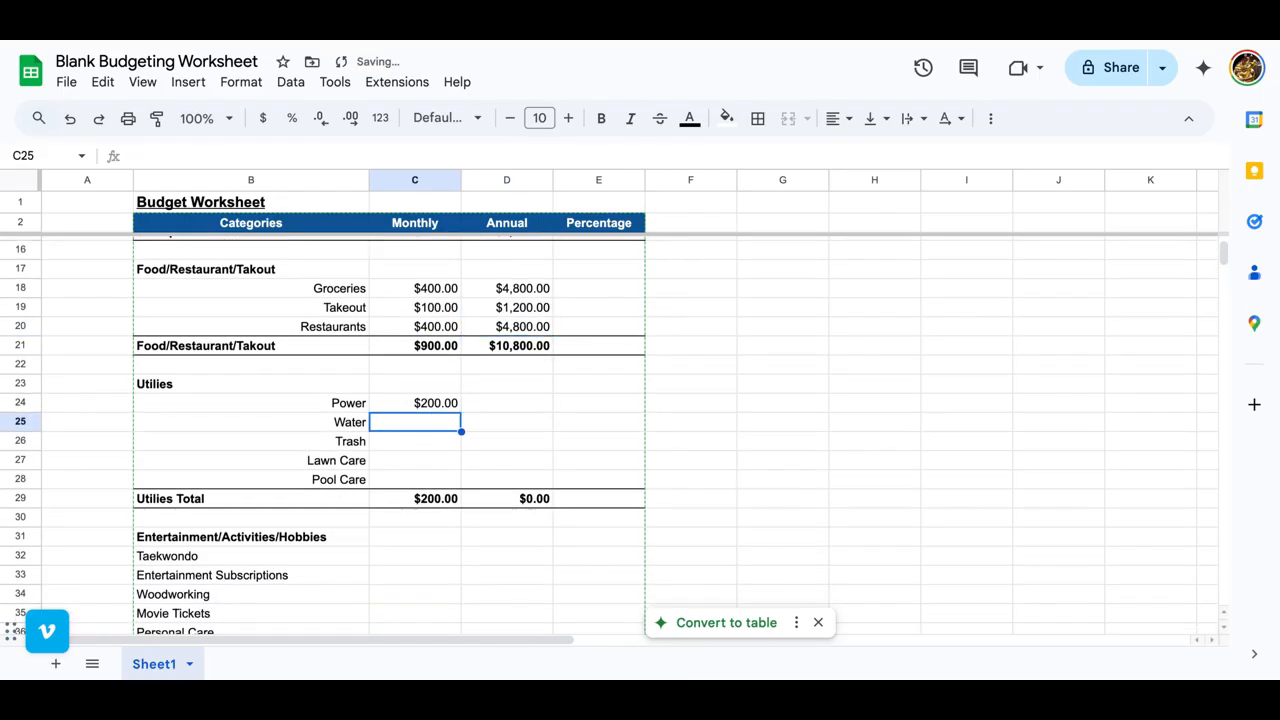
Step: Enter monthly amounts of 150 for Water, 25 for Trash, 150 for Lawn Care and 200 for Pool Care in C25:C28
text(150)
key(Return)
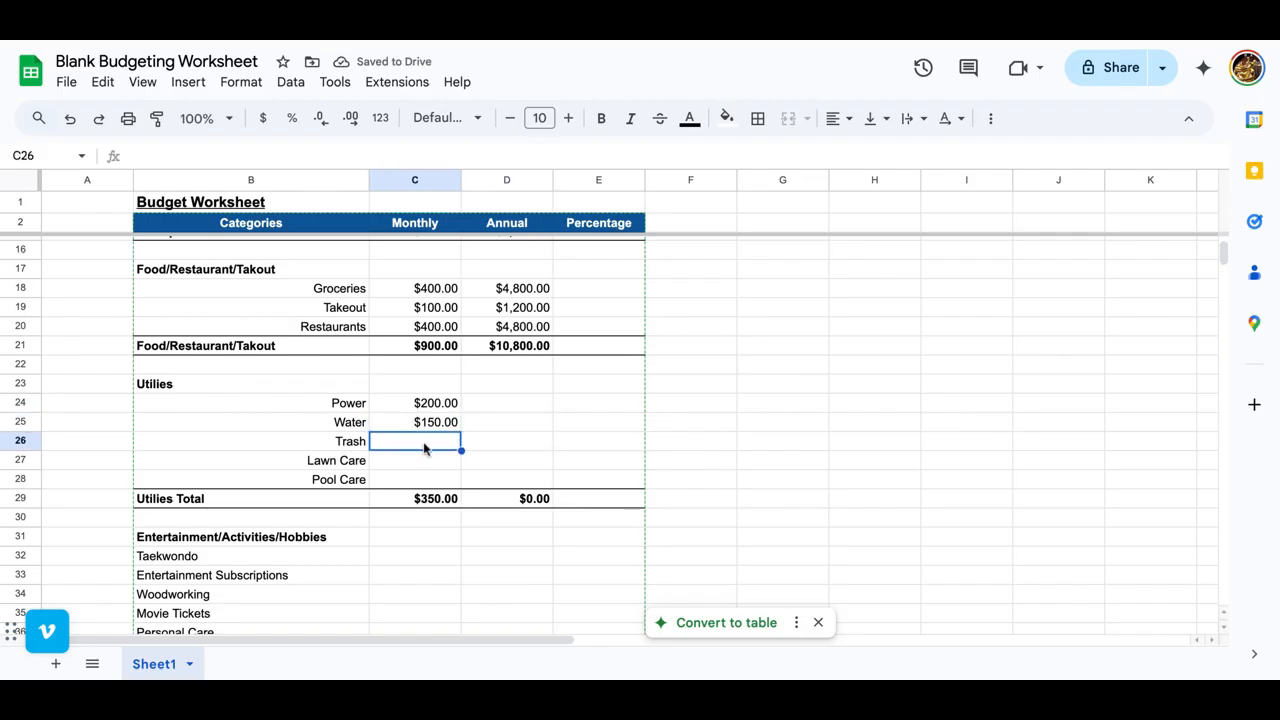
text(25)
key(Return)
text(150)
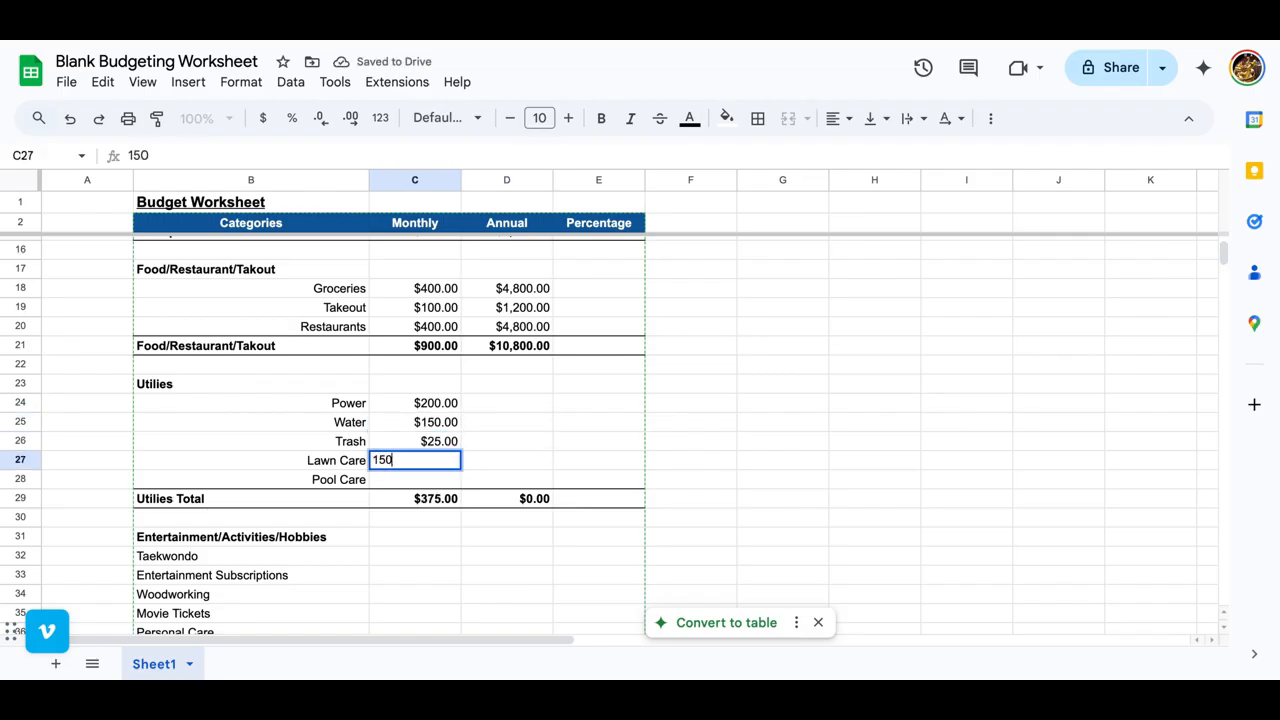
key(Return)
text(200)
Step: Copy the annual Groceries formula from D18 into the utility category rows D24:D28
click(530, 290)
key(ctrl+c)
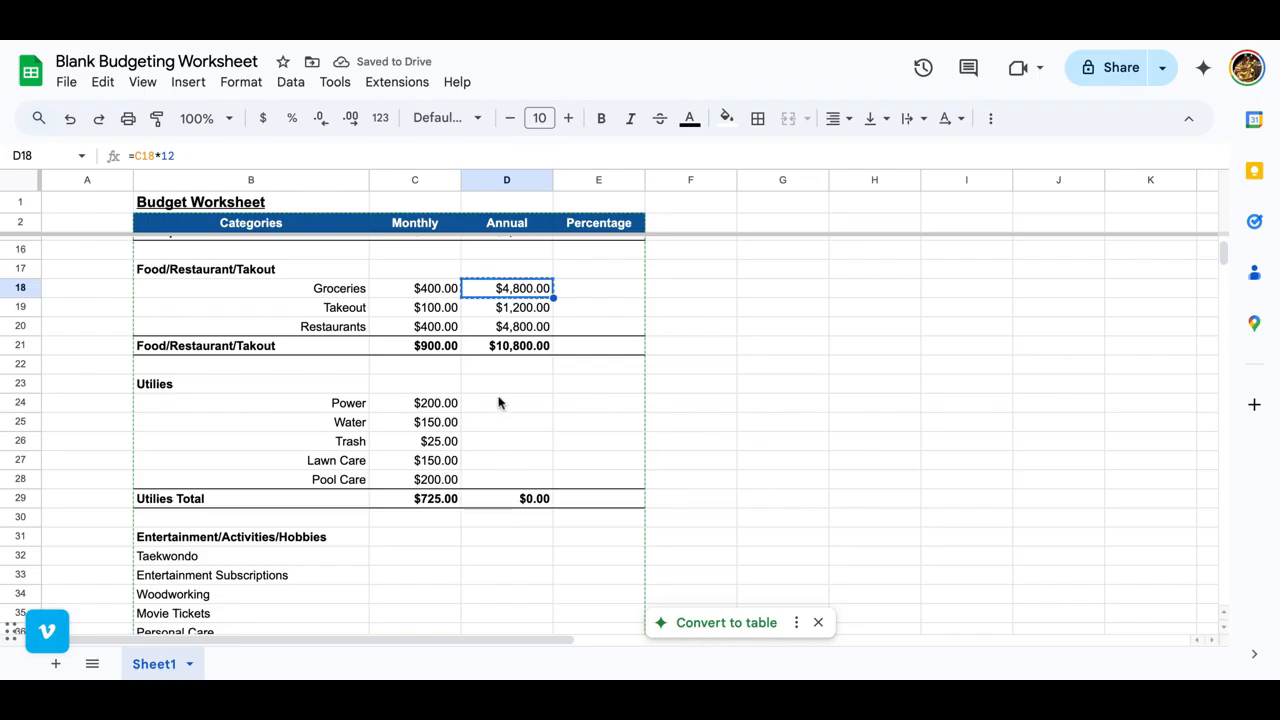
drag(497, 400, 497, 477)
key(ctrl+v)
Step: Enter a monthly amount of 100 for each of the five entertainment categories in C32:C36
scroll(497, 477, down, 2)
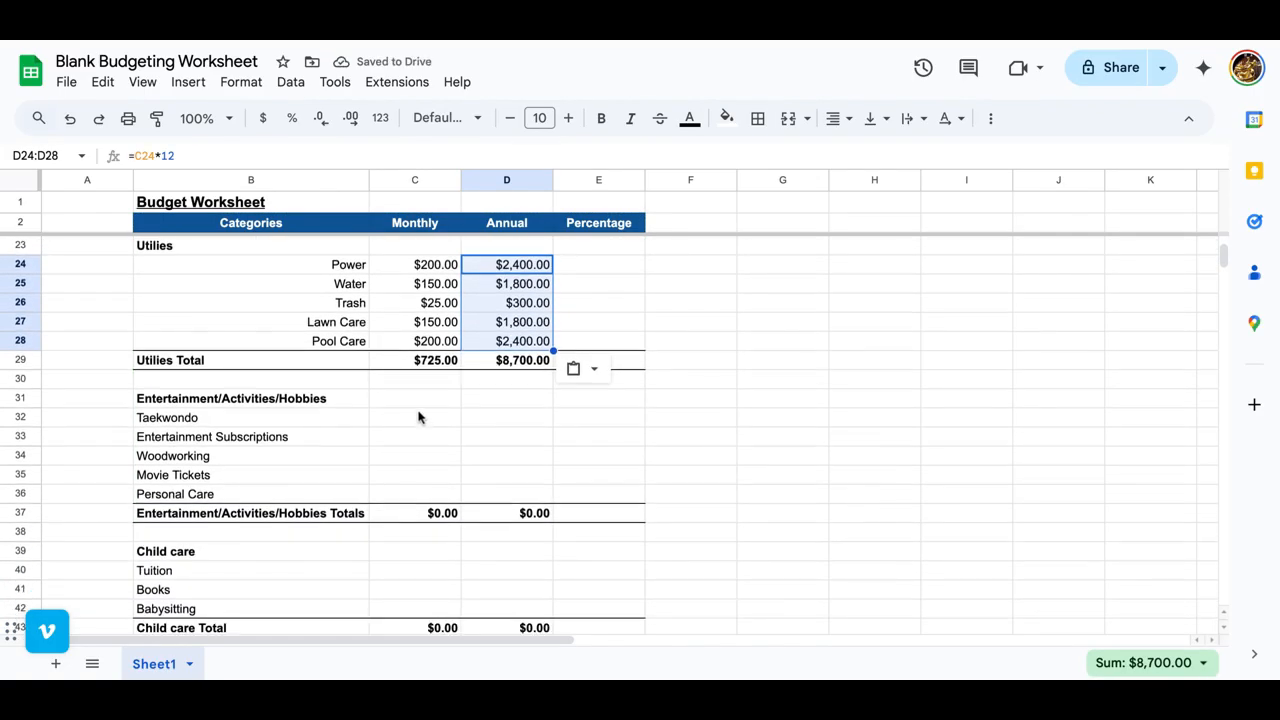
click(420, 417)
text(100)
key(Return)
text(100)
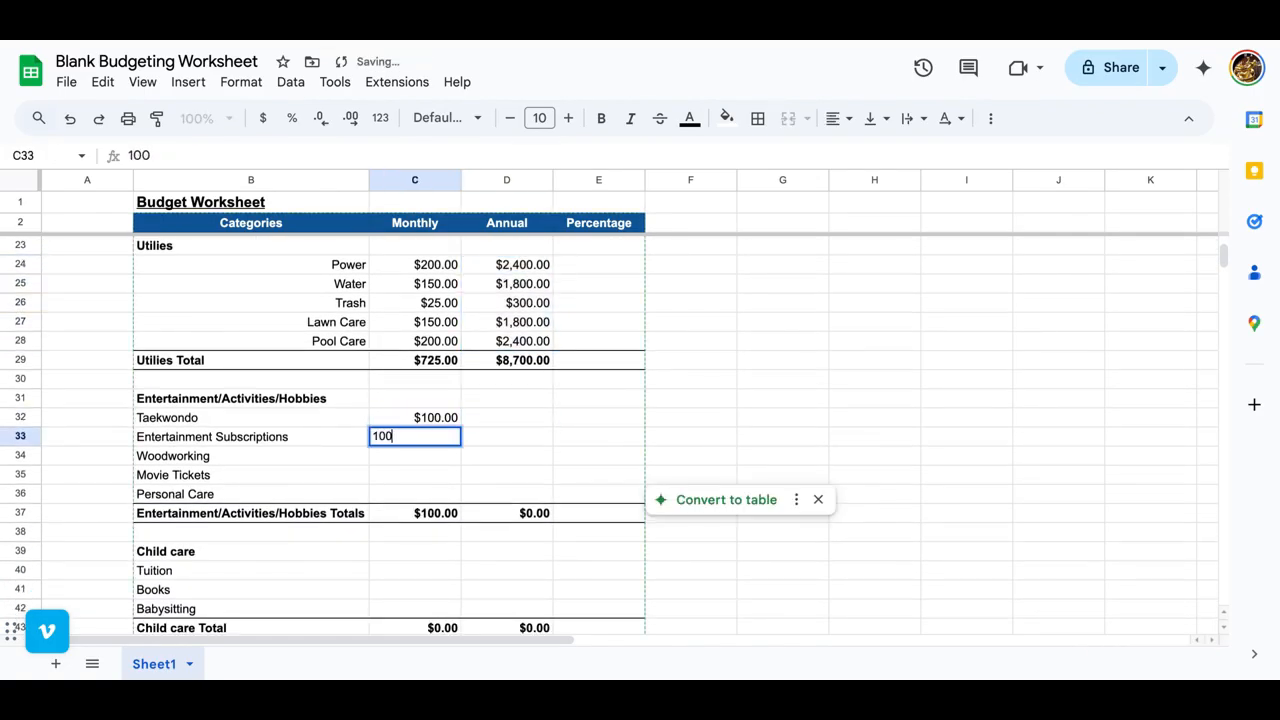
key(Return)
text(100)
key(Return)
text(100)
key(Return)
text(100)
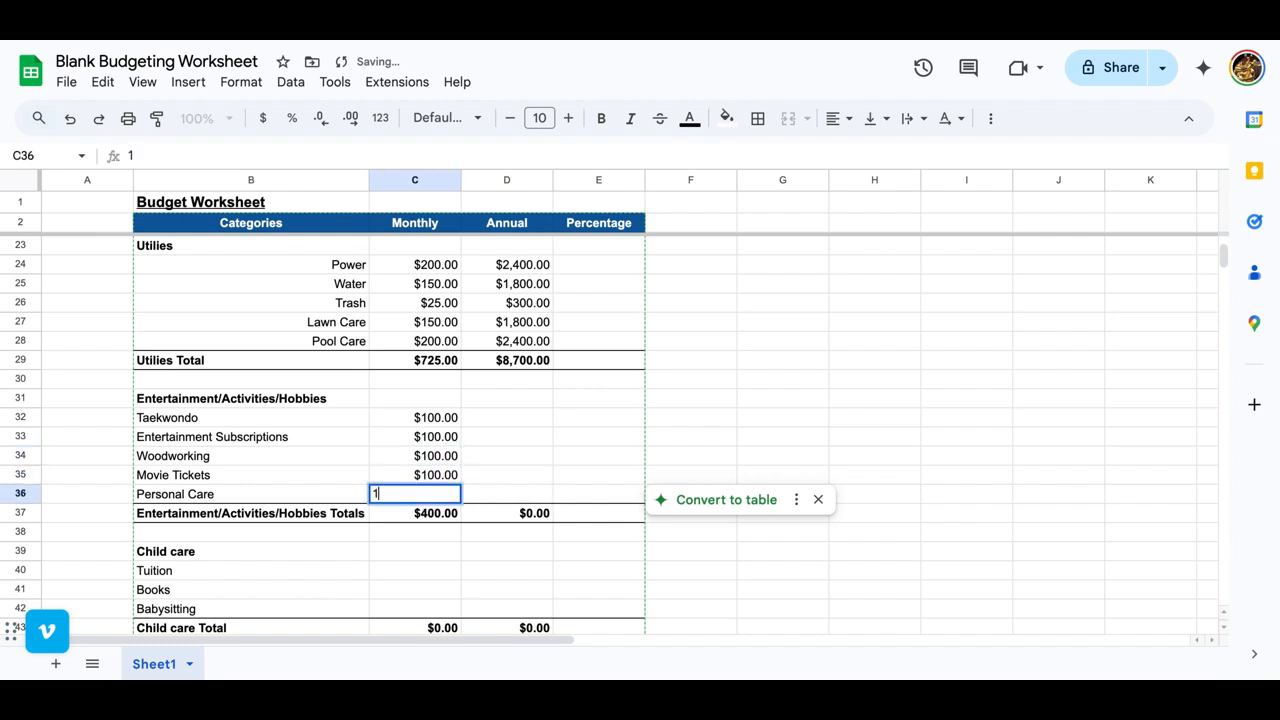
key(Return)
Step: Copy the annual Water formula from D25 into the entertainment category rows D32:D36
click(520, 284)
key(ctrl+c)
drag(486, 417, 488, 494)
key(ctrl+v)
Step: Enter monthly child care amounts of 1000 for Tuition, 20 for Books and 40 for Babysitting in C40:C42
scroll(480, 510, down, 3)
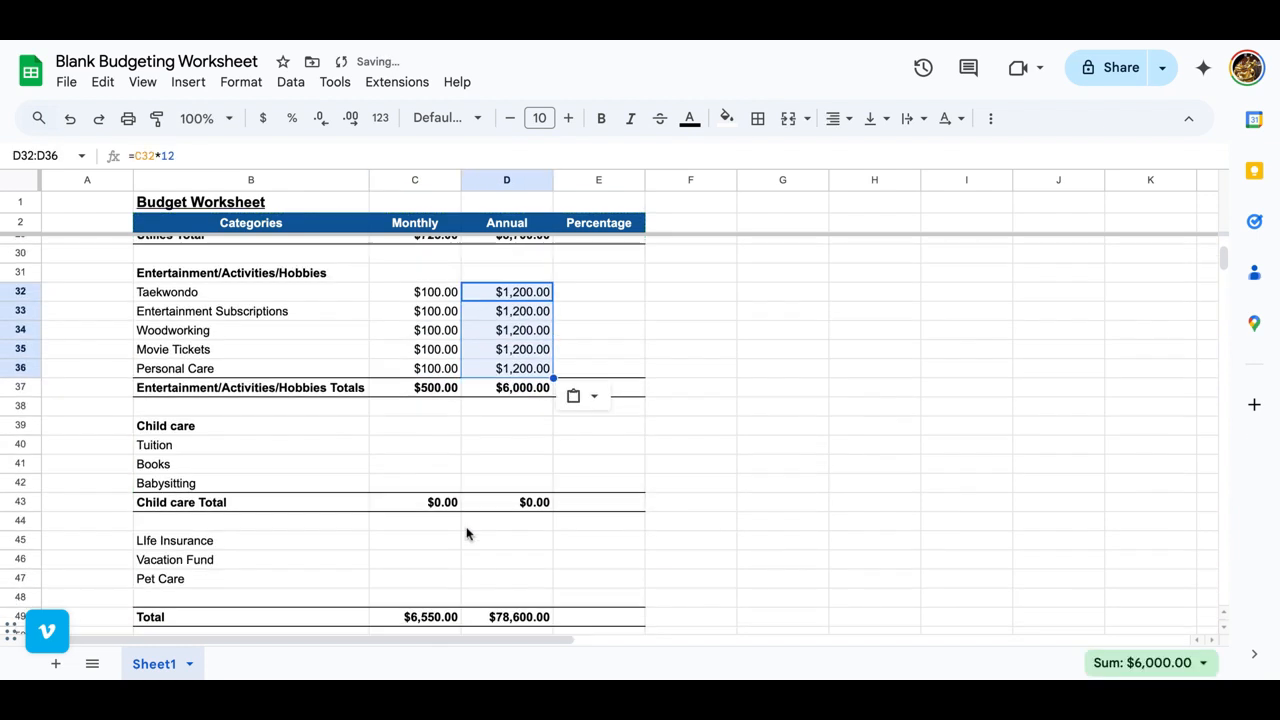
click(430, 480)
scroll(430, 480, down, 1)
text(1,000)
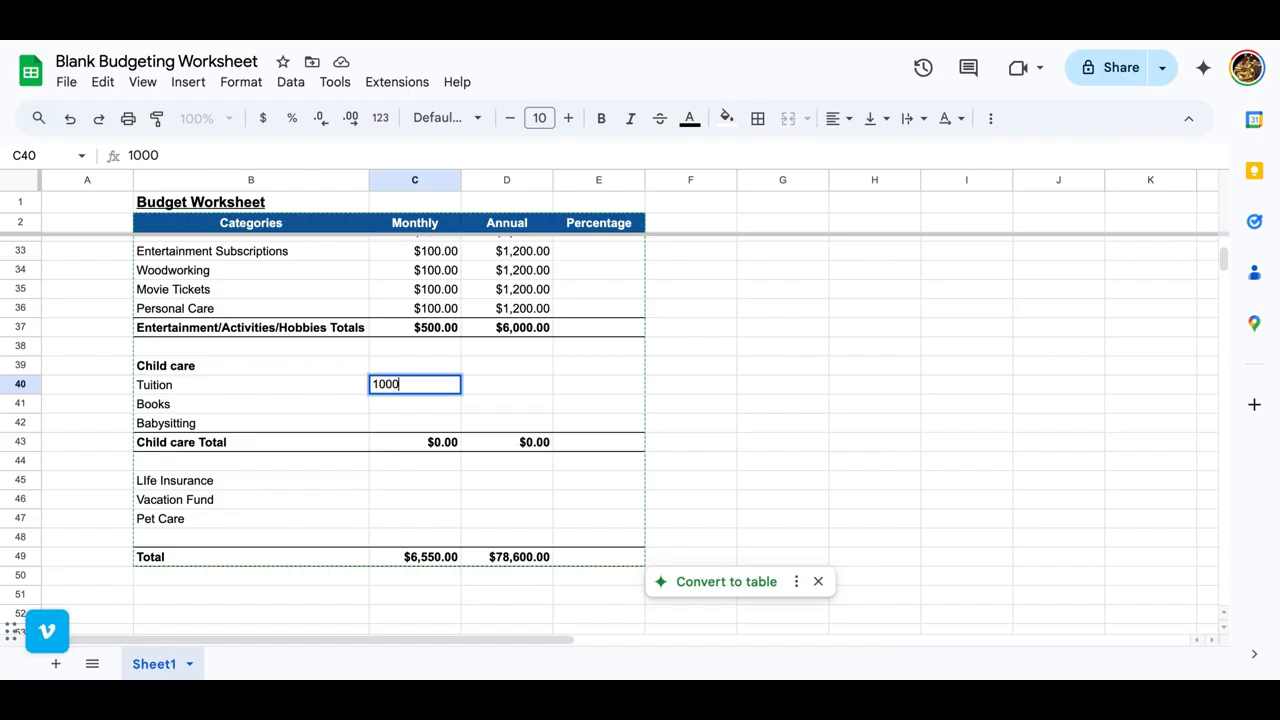
key(Return)
text(20)
key(Return)
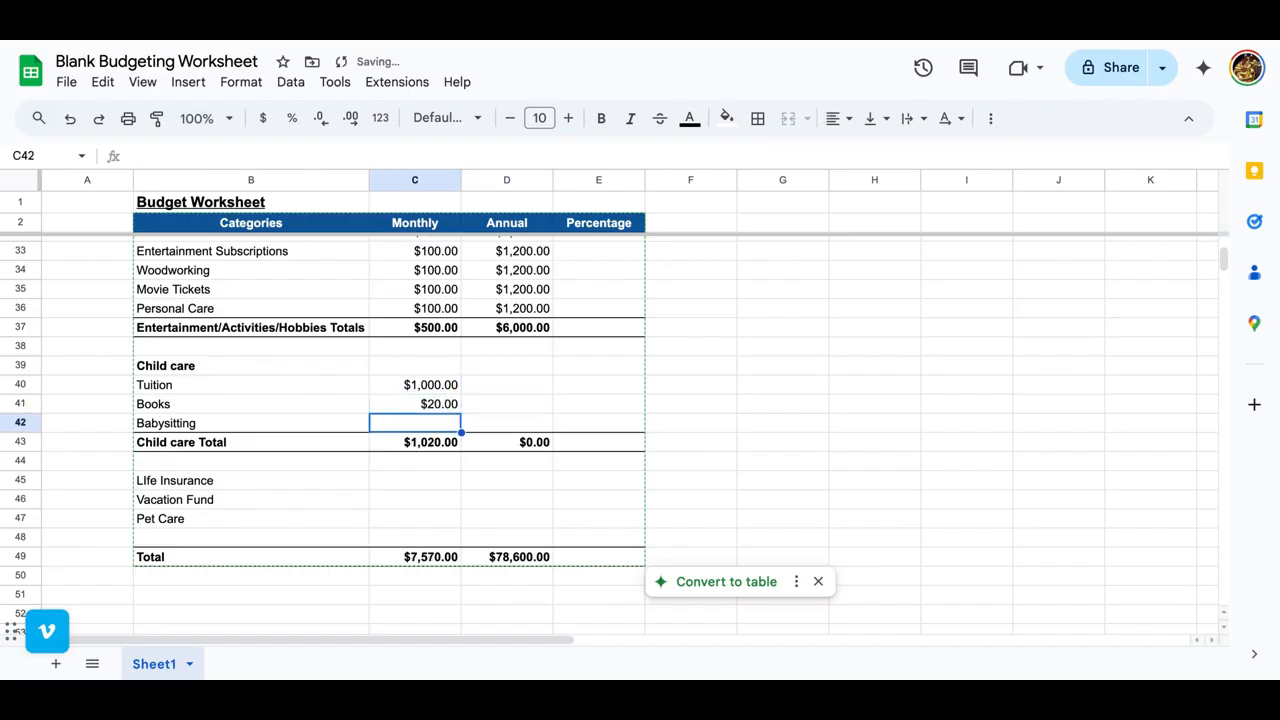
text(40)
key(Tab)
Step: Copy the annual Woodworking formula from D34 into the child care category rows D40:D42
click(517, 271)
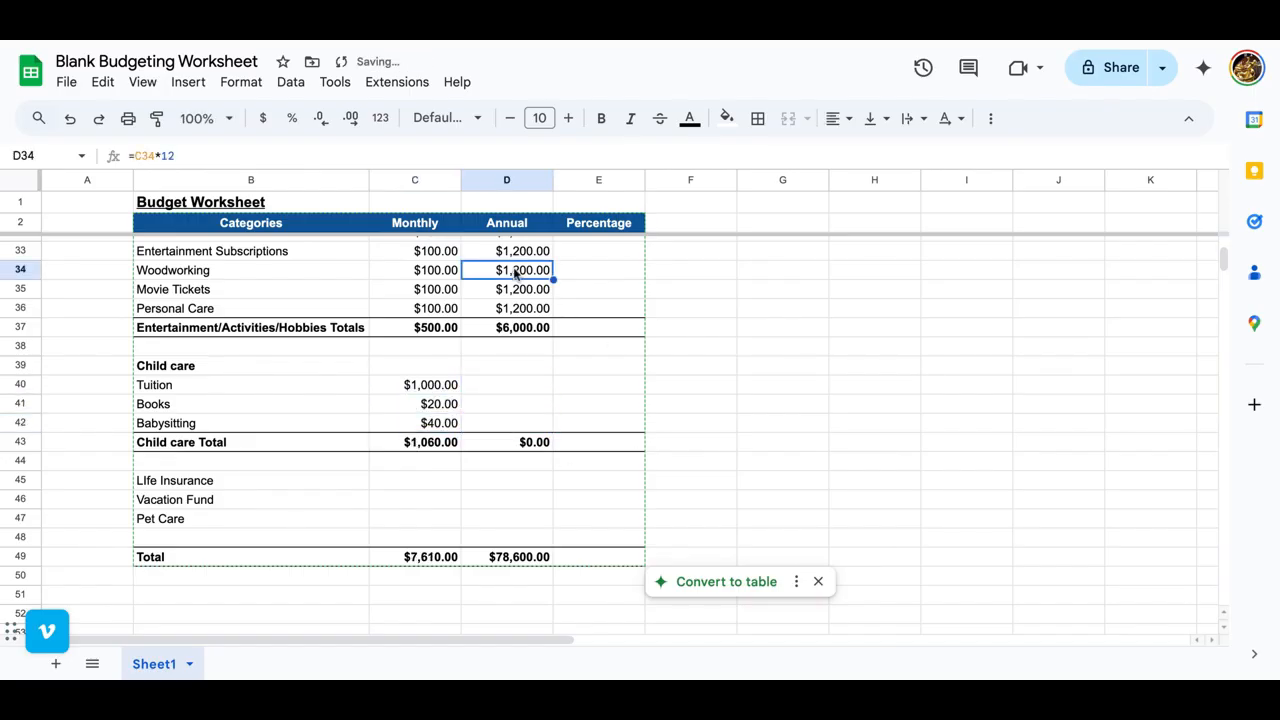
key(ctrl+c)
drag(507, 385, 507, 423)
key(ctrl+v)
Step: Enter 200 as the monthly Life Insurance amount in C45
scroll(416, 478, down, 2)
click(397, 386)
text(2)
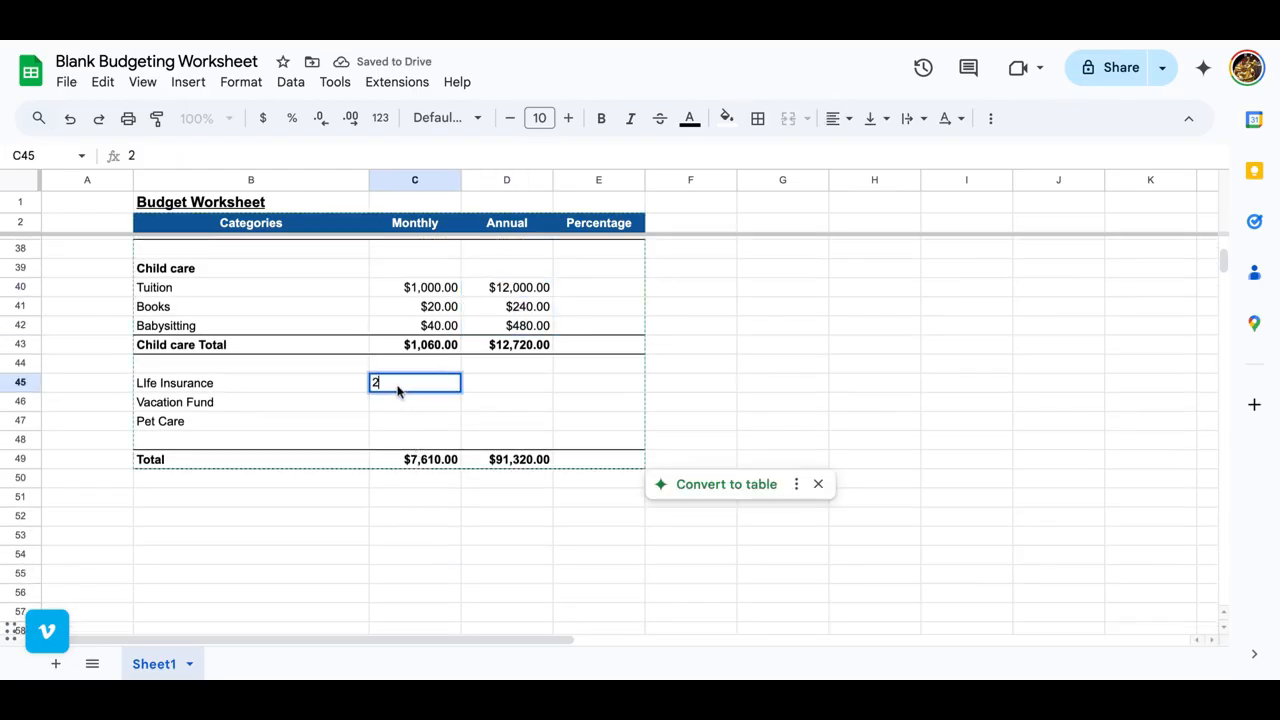
text(00)
key(Tab)
Step: Enter 5000 as the annual Vacation Fund amount in D46 and calculate its monthly amount in C46 with =D46/12
key(Down)
text(5,00)
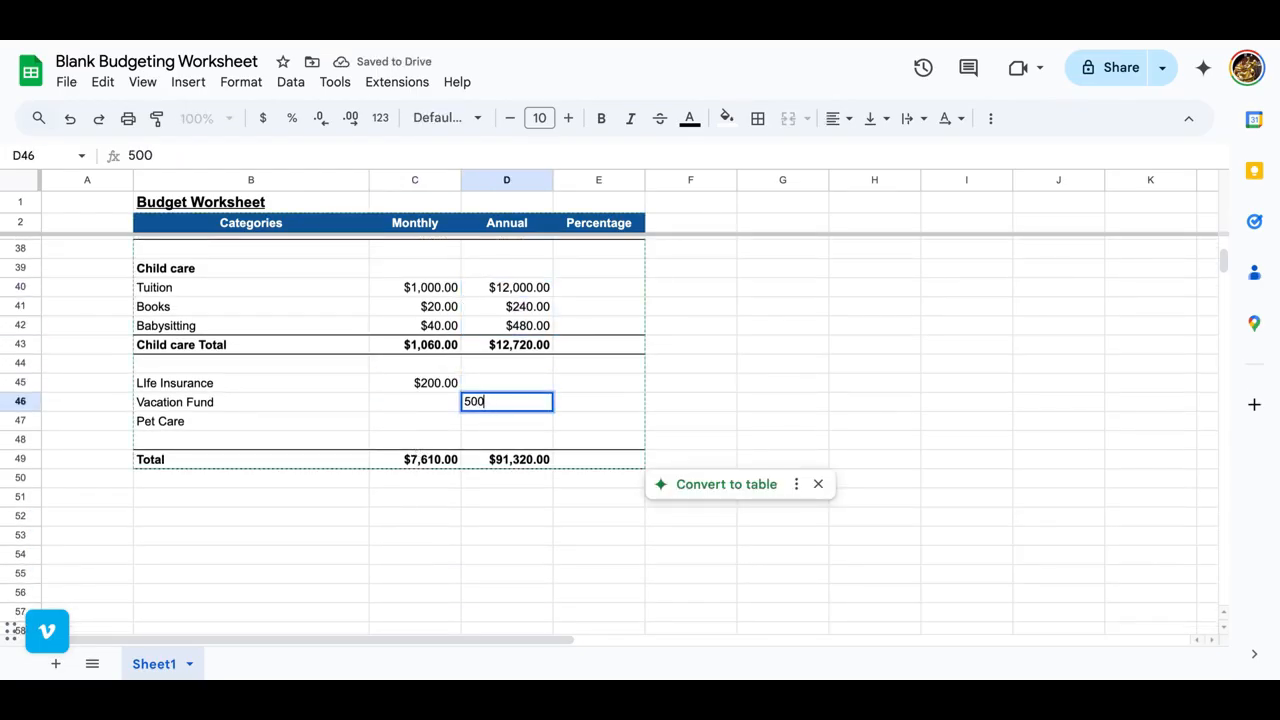
text(0)
key(Tab)
key(Return)
key(Up)
text(=)
key(Right)
text(/12)
key(Return)
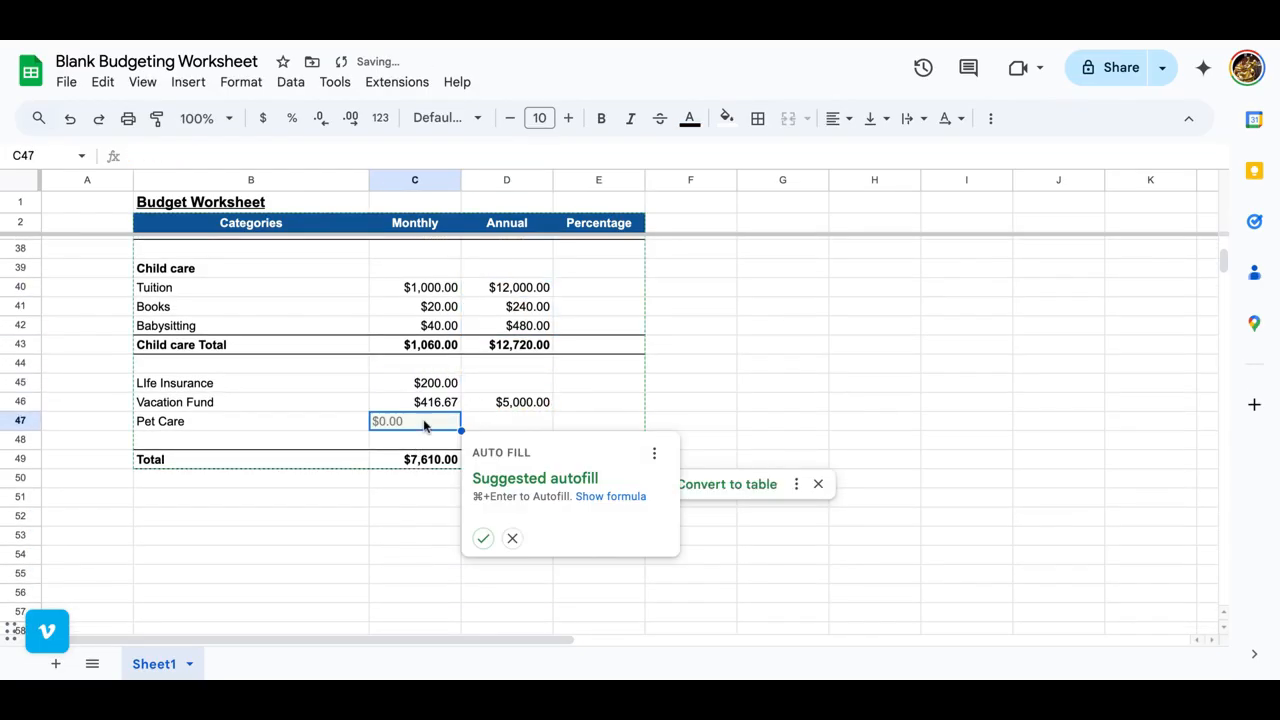
Step: Enter 50 as the monthly Pet Care amount in C47 and calculate its annual amount in D47 with =C47*12
text(50)
key(Tab)
text(=)
key(Left)
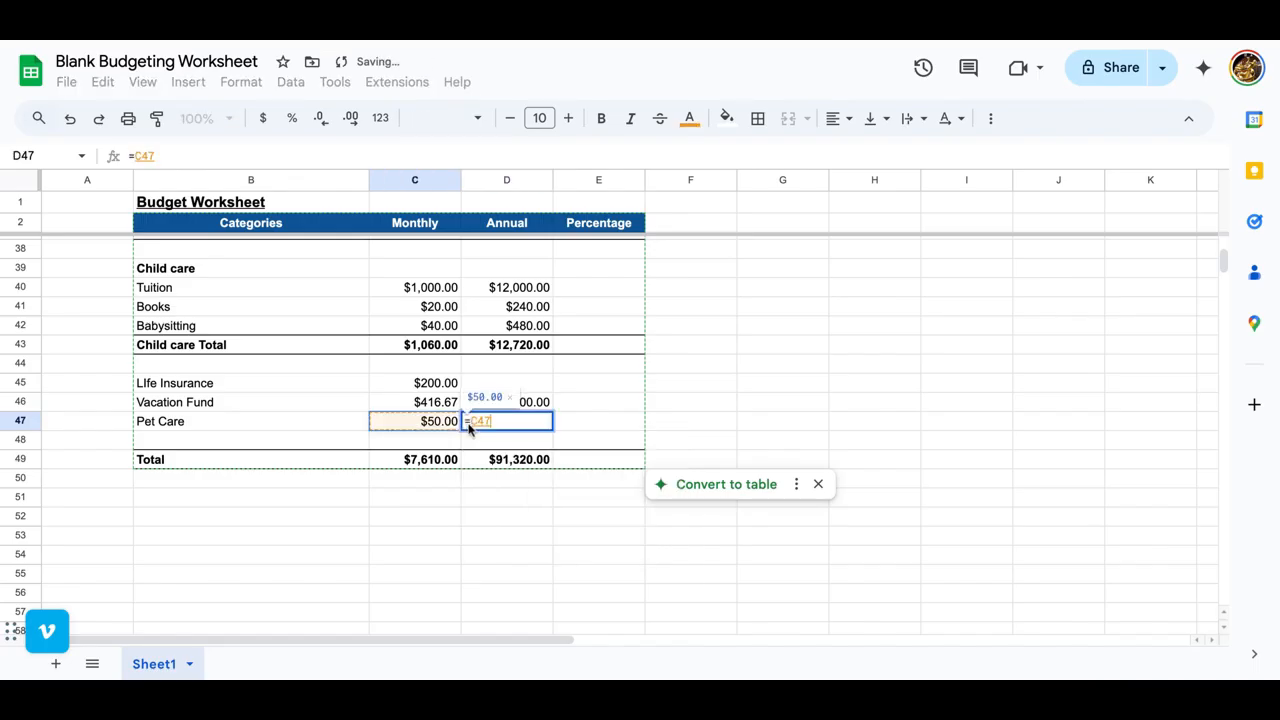
text(*12)
key(Return)
Step: Calculate the annual Life Insurance amount in D45 with =C45*12
click(528, 388)
text(=)
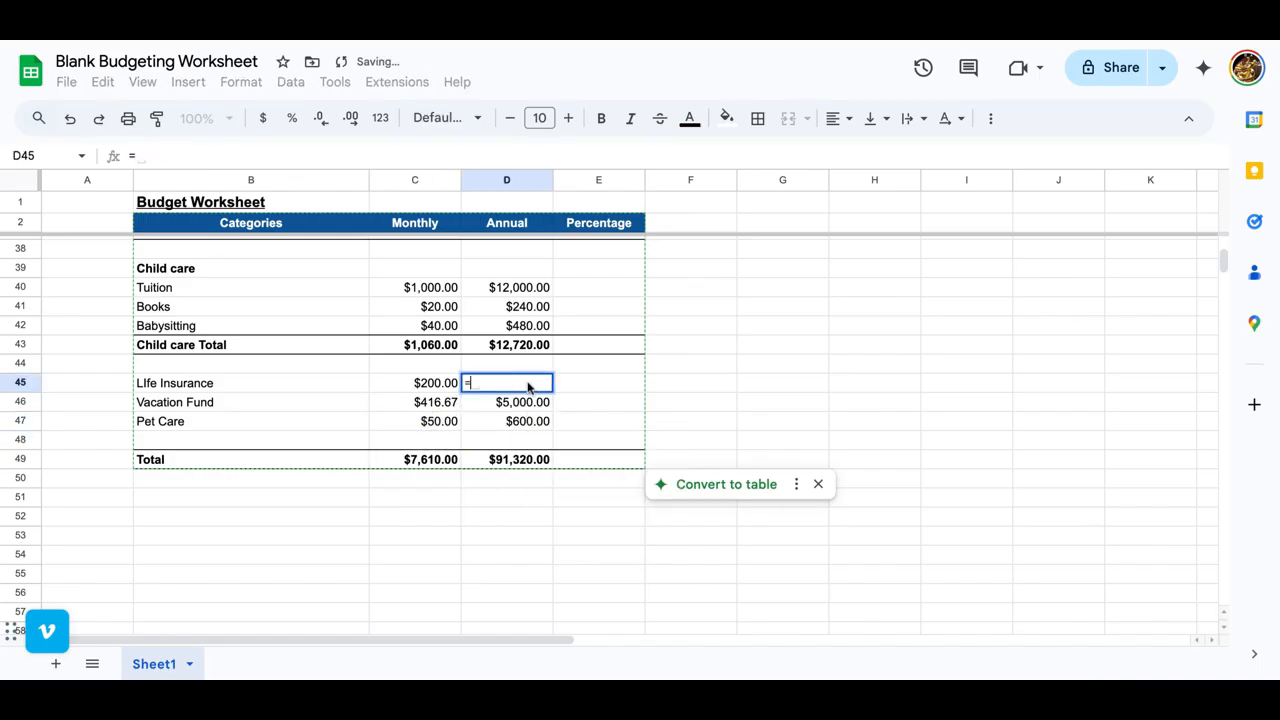
key(Left)
text(*12)
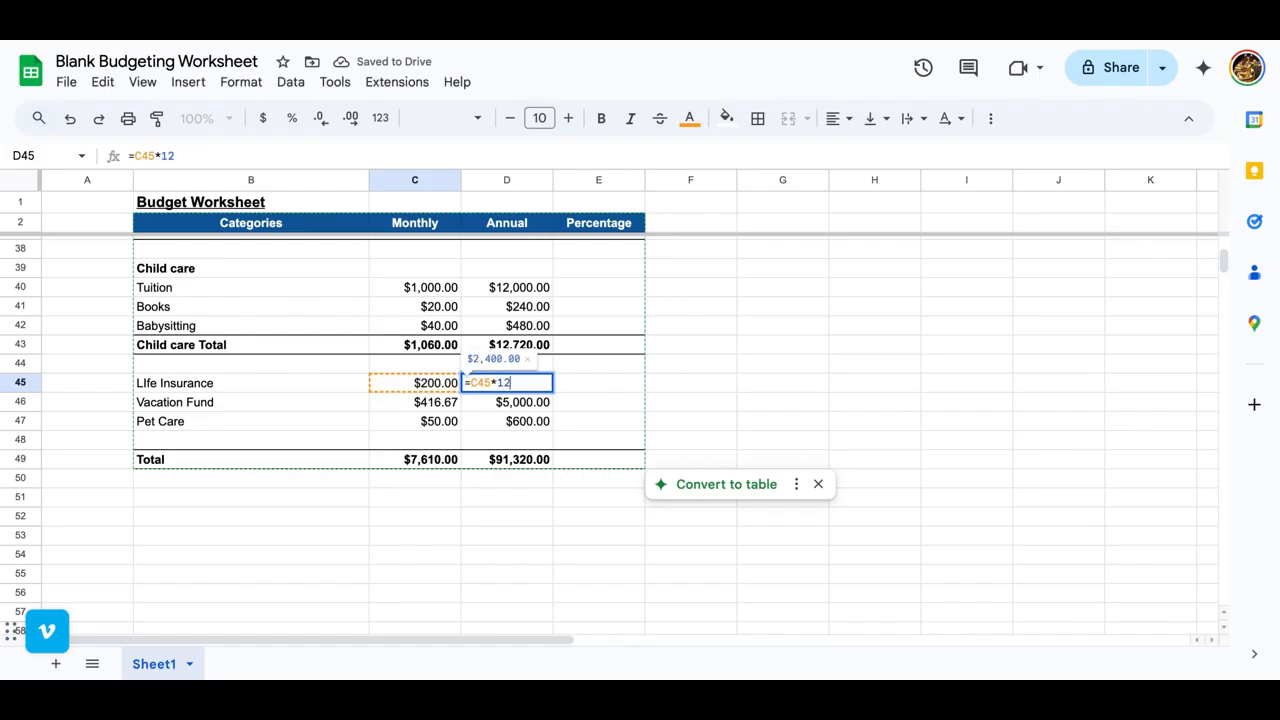
key(Return)
Step: Calculate Housing's share of the annual total in E8 with =D8/D$49 and format the cell as a percentage
click(431, 462)
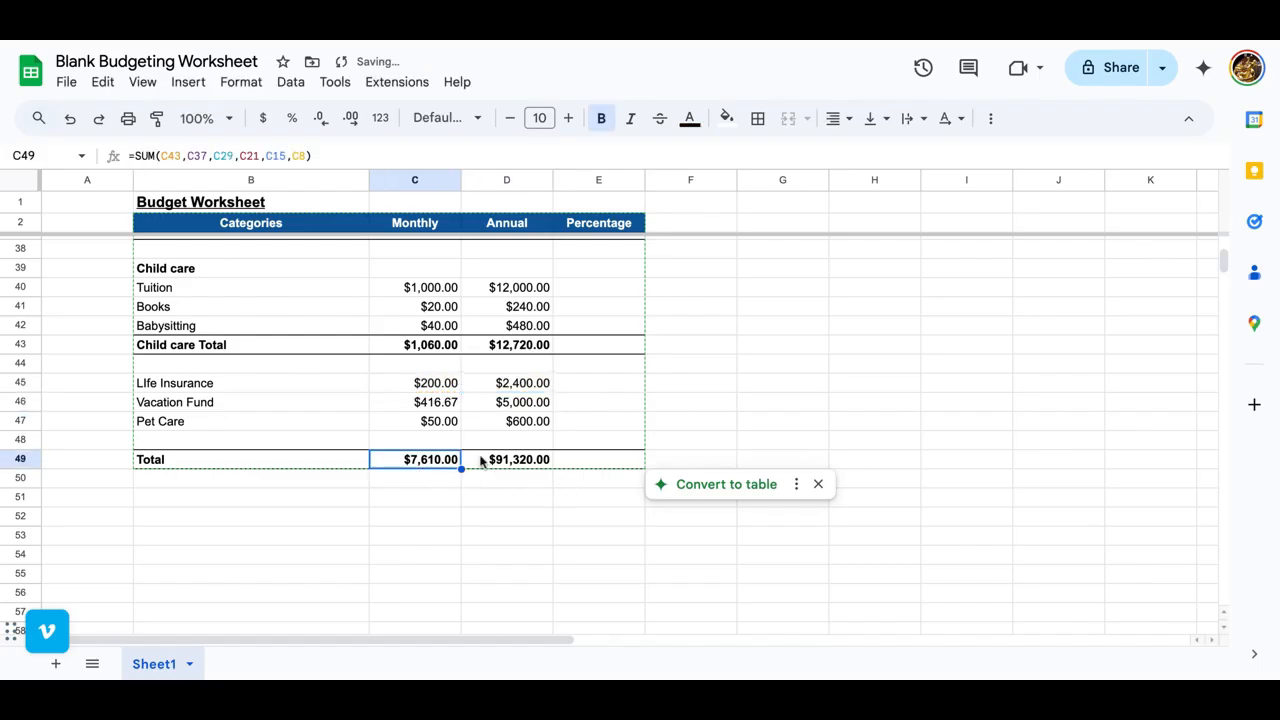
click(498, 461)
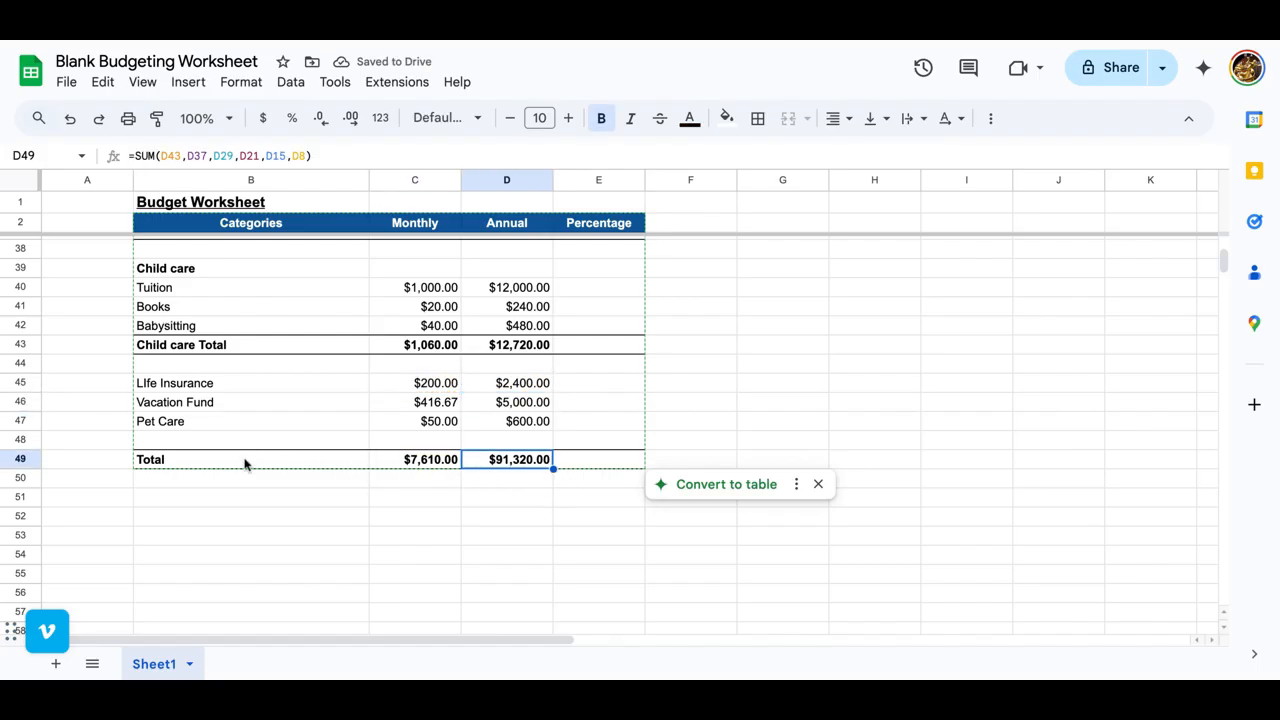
scroll(245, 463, up, 5)
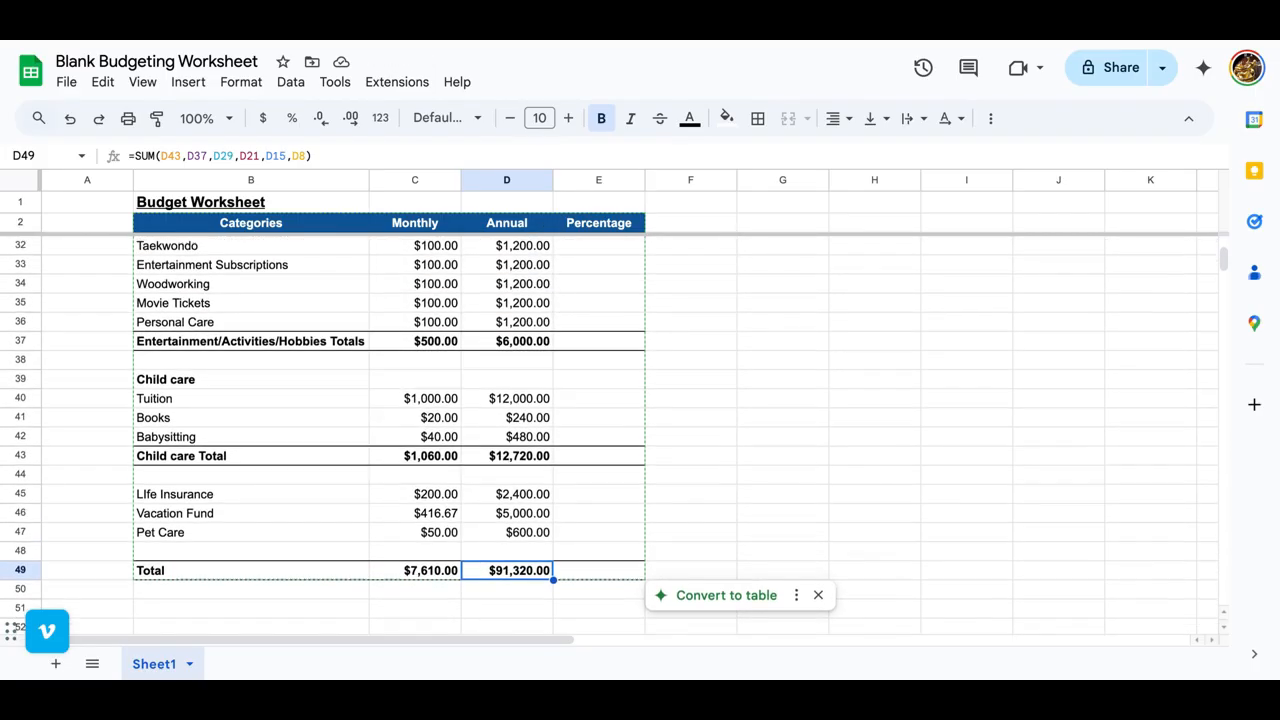
scroll(609, 435, up, 10)
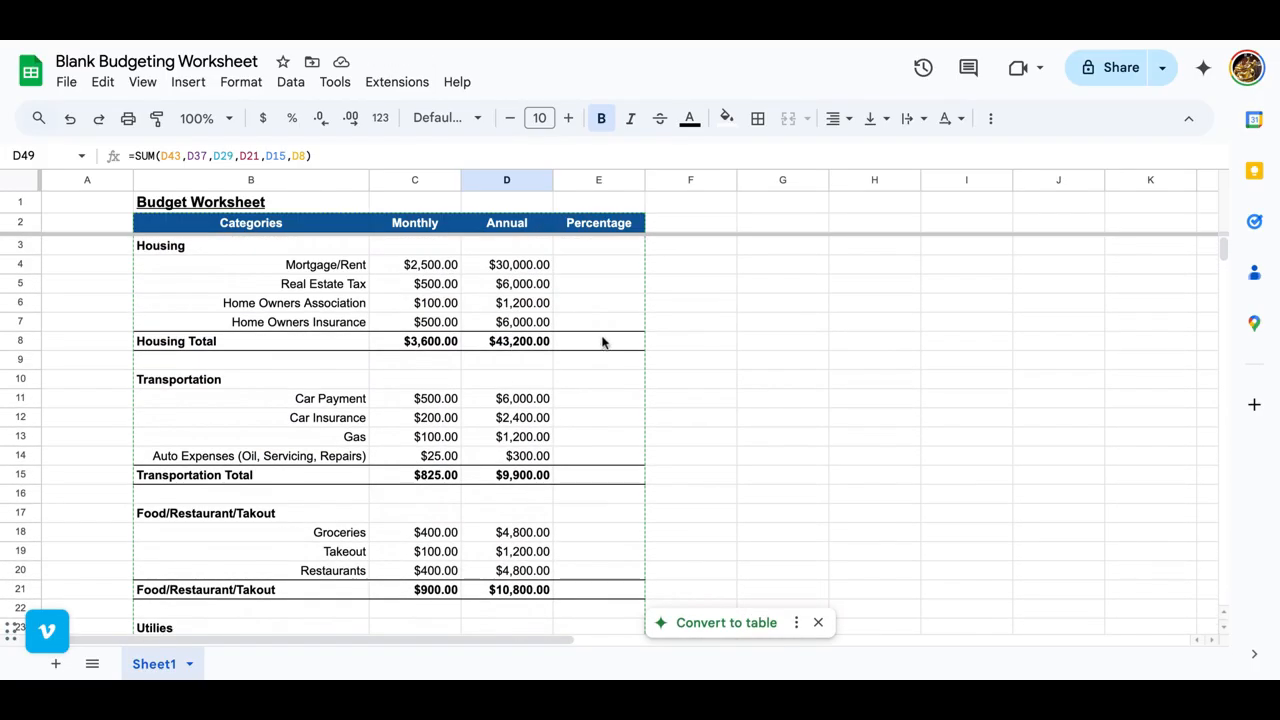
click(590, 345)
text(=D8/)
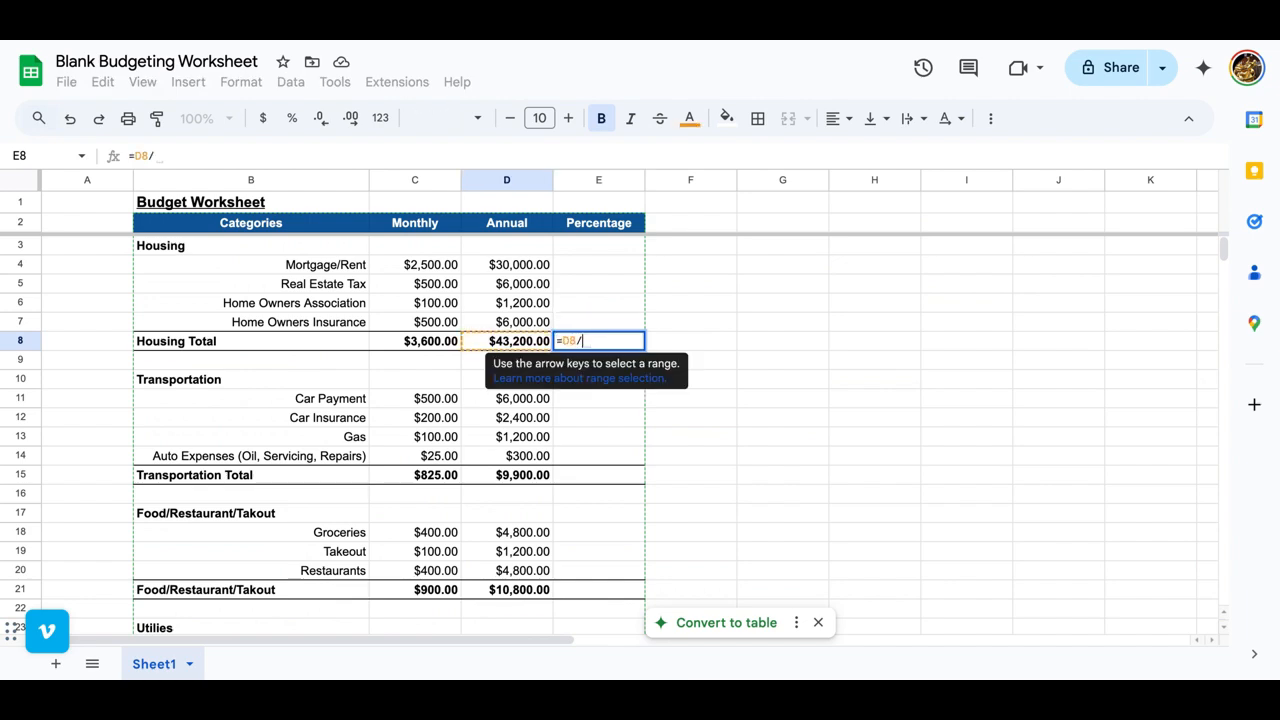
scroll(594, 486, down, 8)
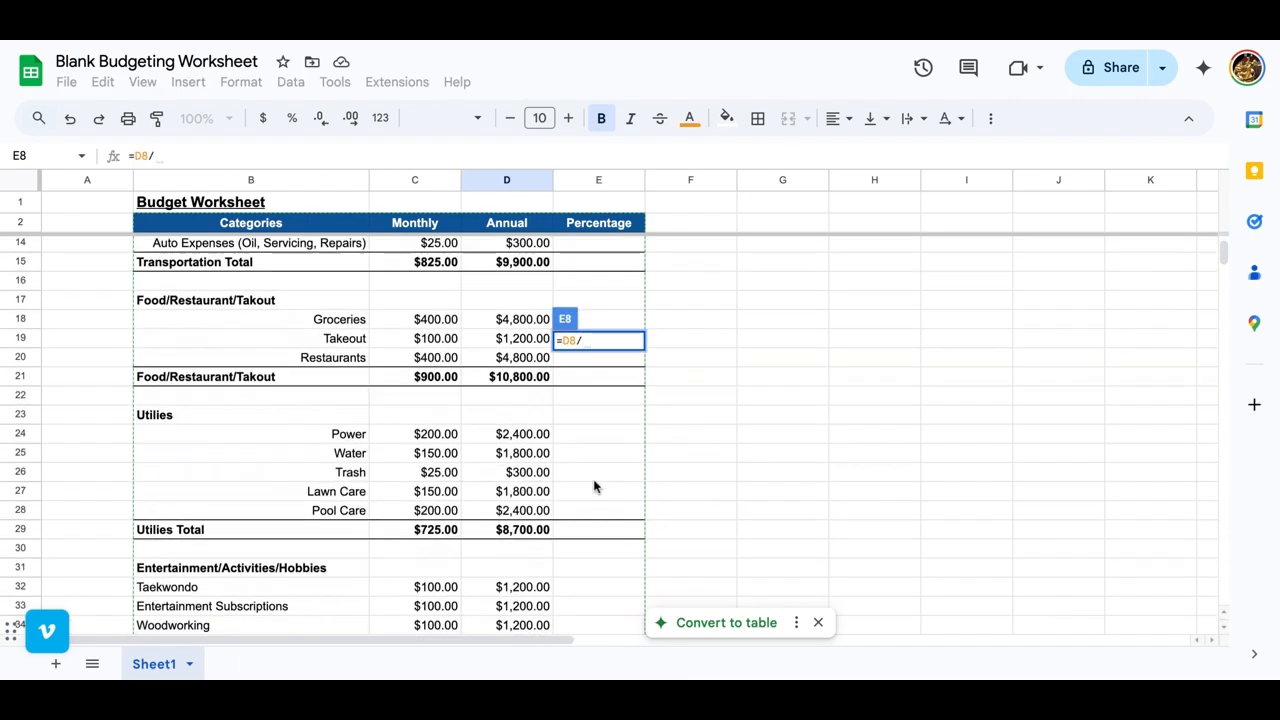
scroll(594, 486, down, 4)
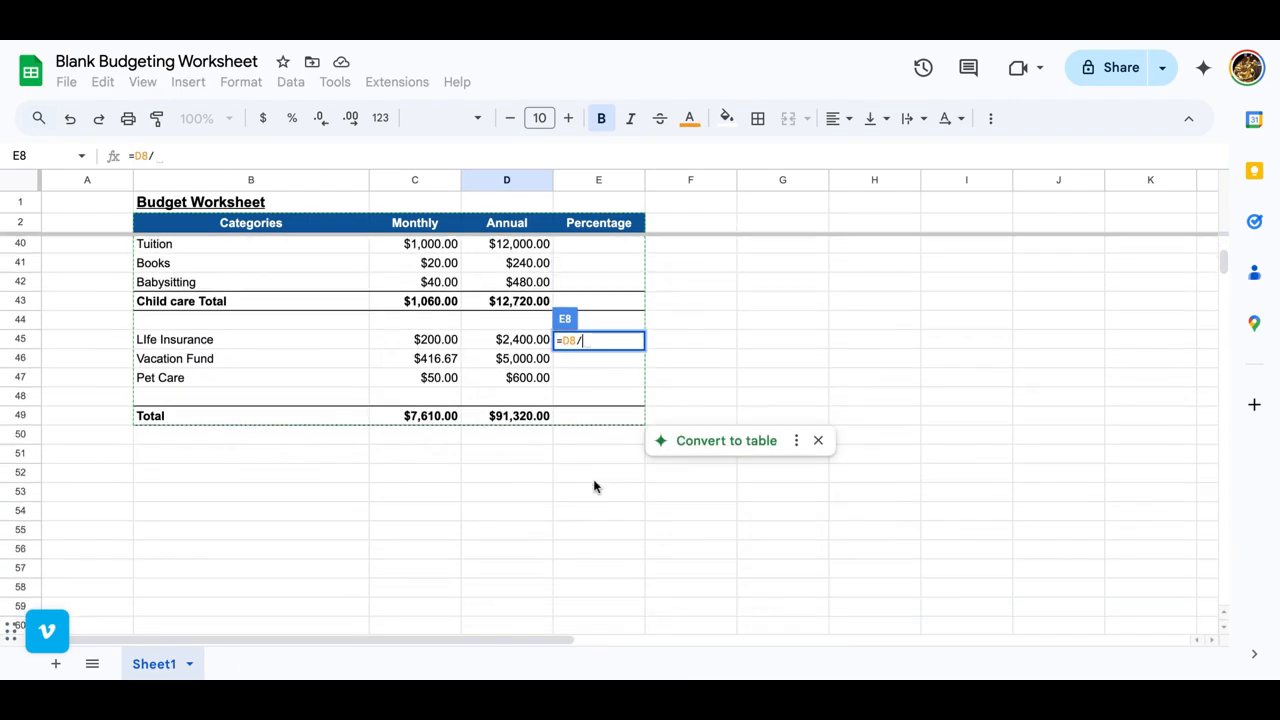
click(526, 418)
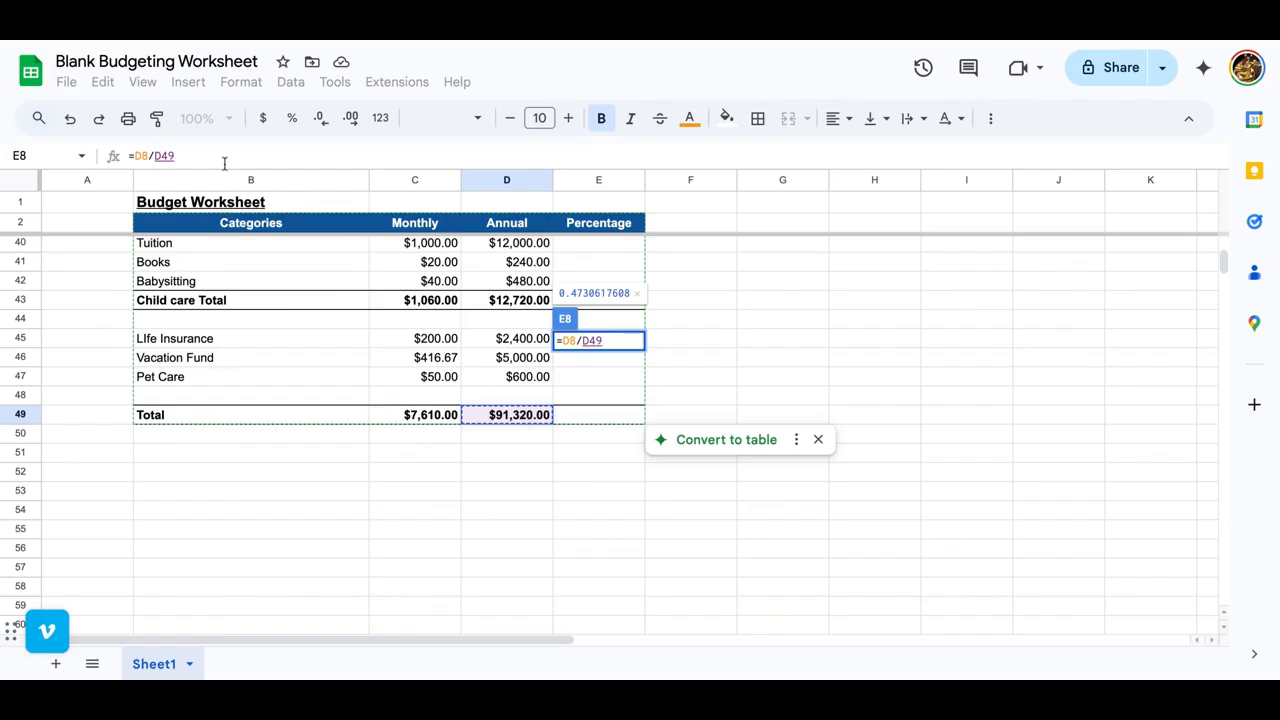
click(165, 156)
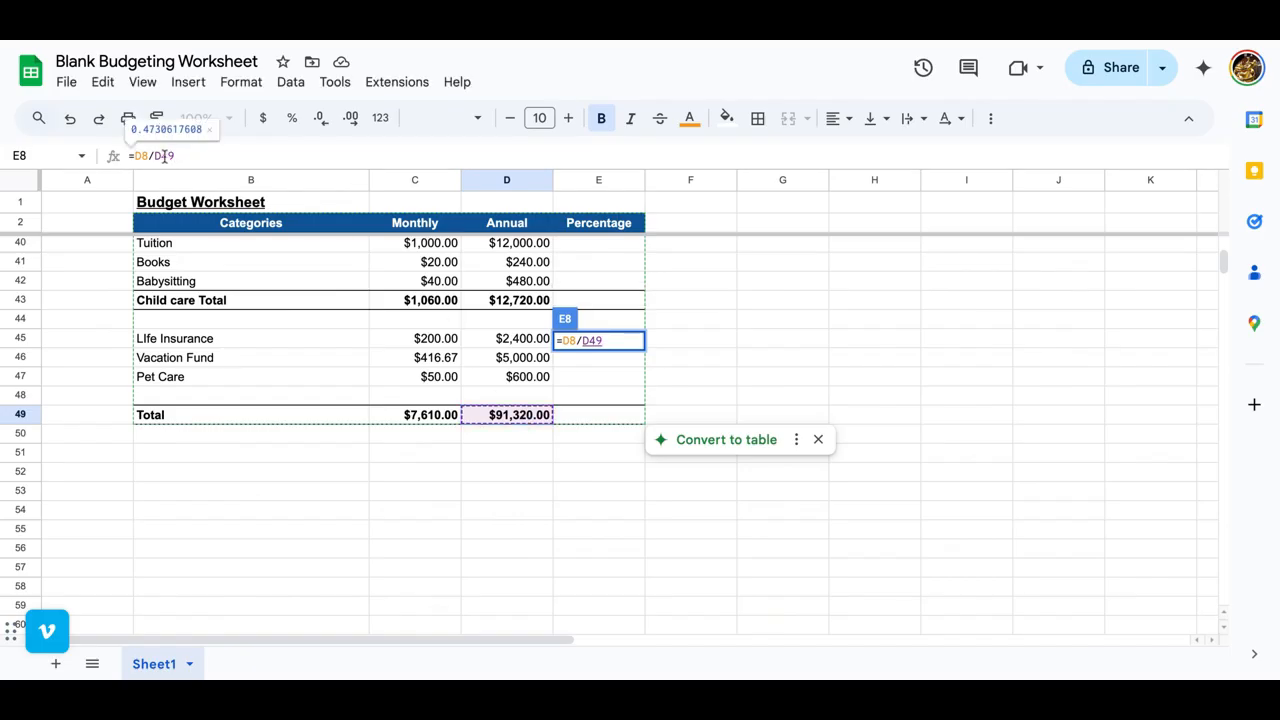
text(%)
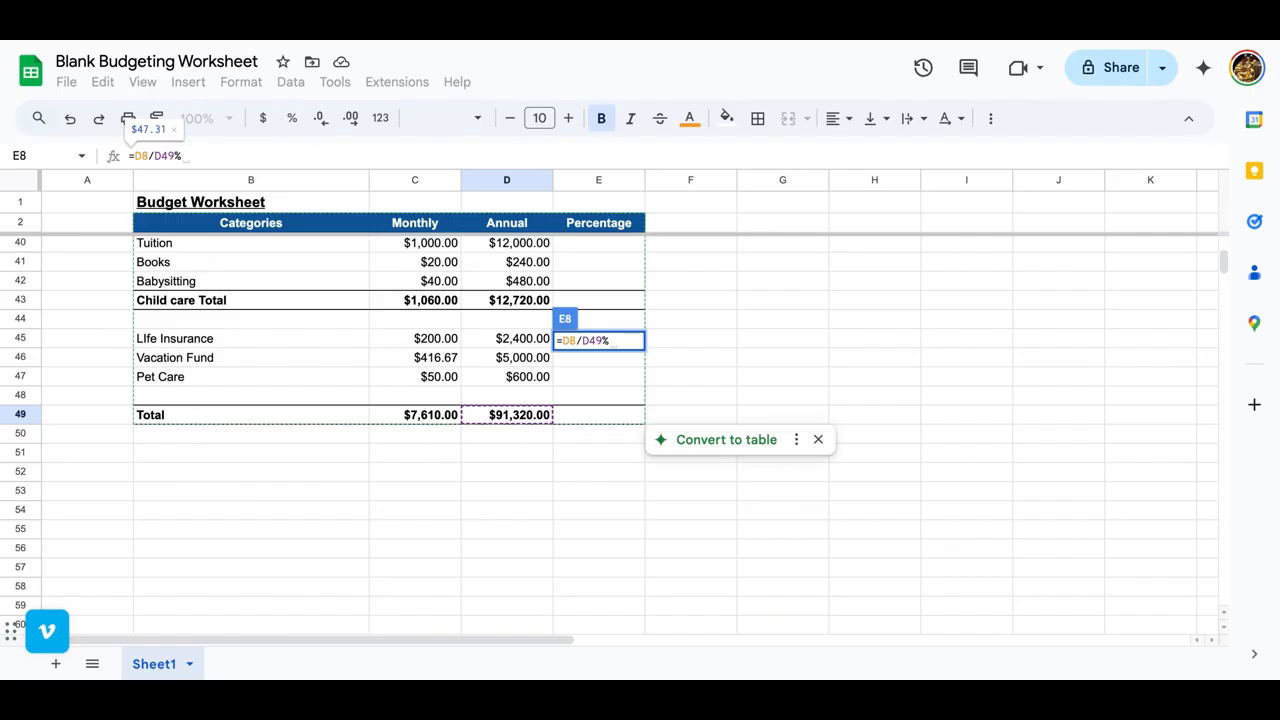
key(BackSpace)
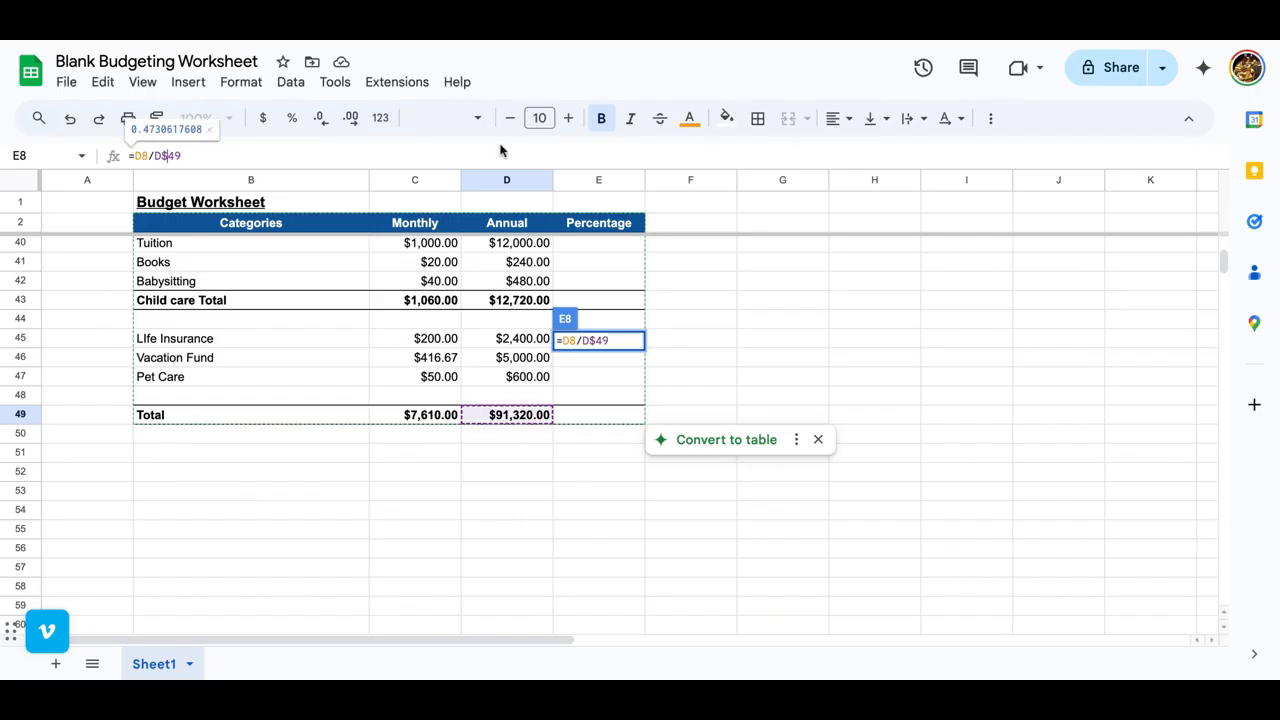
key(Tab)
click(605, 250)
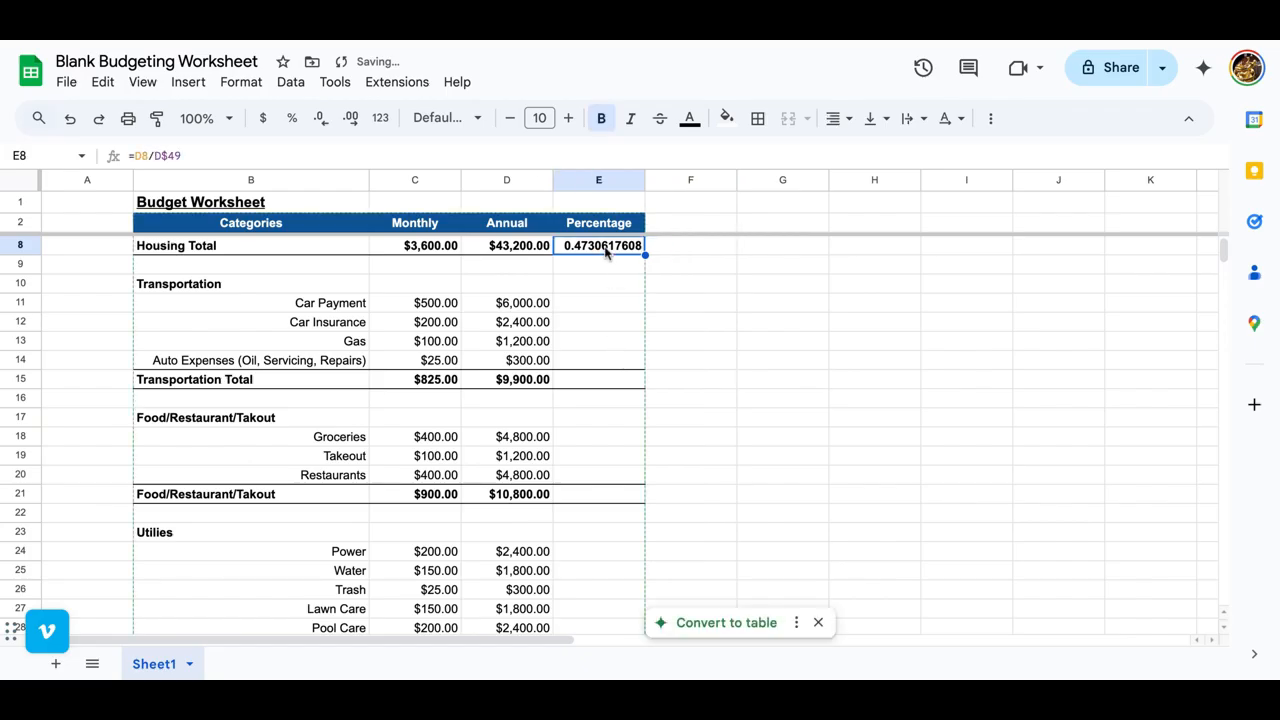
click(289, 118)
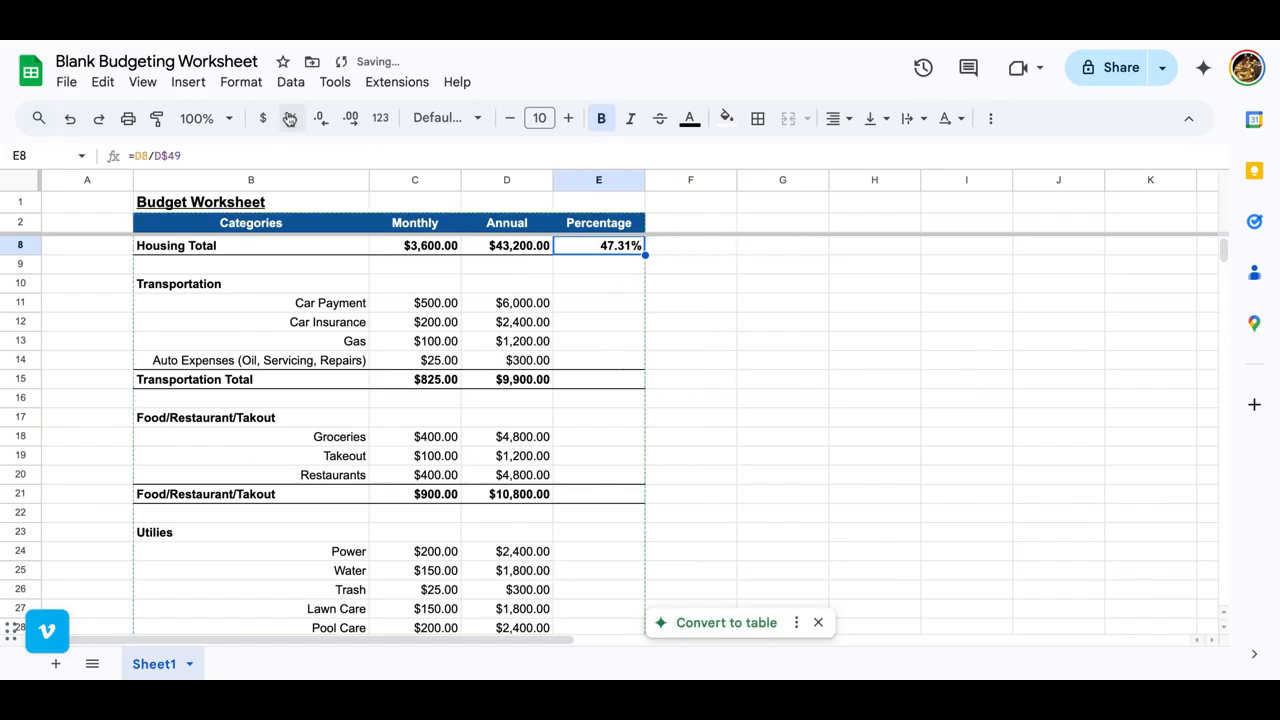
Step: Copy the Housing percentage formula from E8 into the Transportation and Food total rows, E15 and E21
key(ctrl+c)
key(Down)
key(Down)
key(Down)
key(Down)
key(Down)
key(Down)
key(Down)
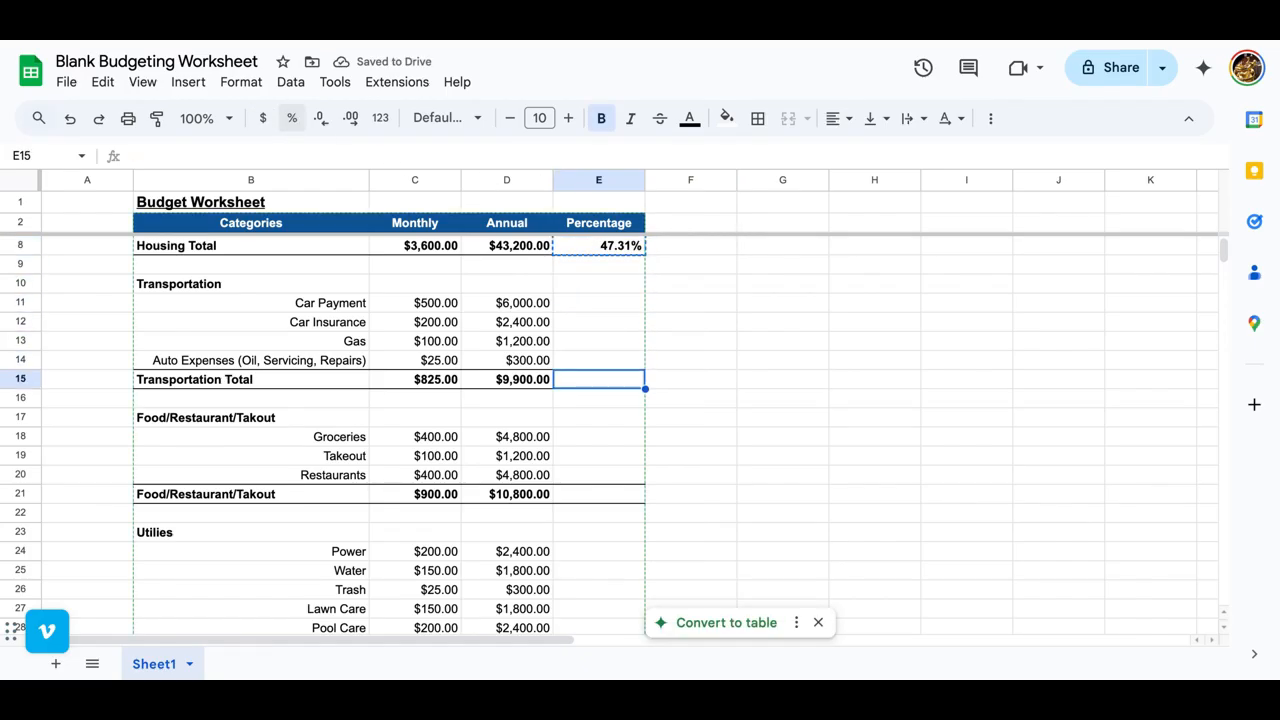
key(ctrl+v)
key(Down)
key(Down)
key(Down)
key(Down)
key(Down)
key(Down)
key(ctrl+v)
Step: Paste the copied percentage formula into the Utilities total row, E29
key(Down)
key(Down)
key(Down)
key(Down)
key(Down)
key(Down)
key(Down)
key(Down)
key(Down)
key(Down)
key(Down)
key(Down)
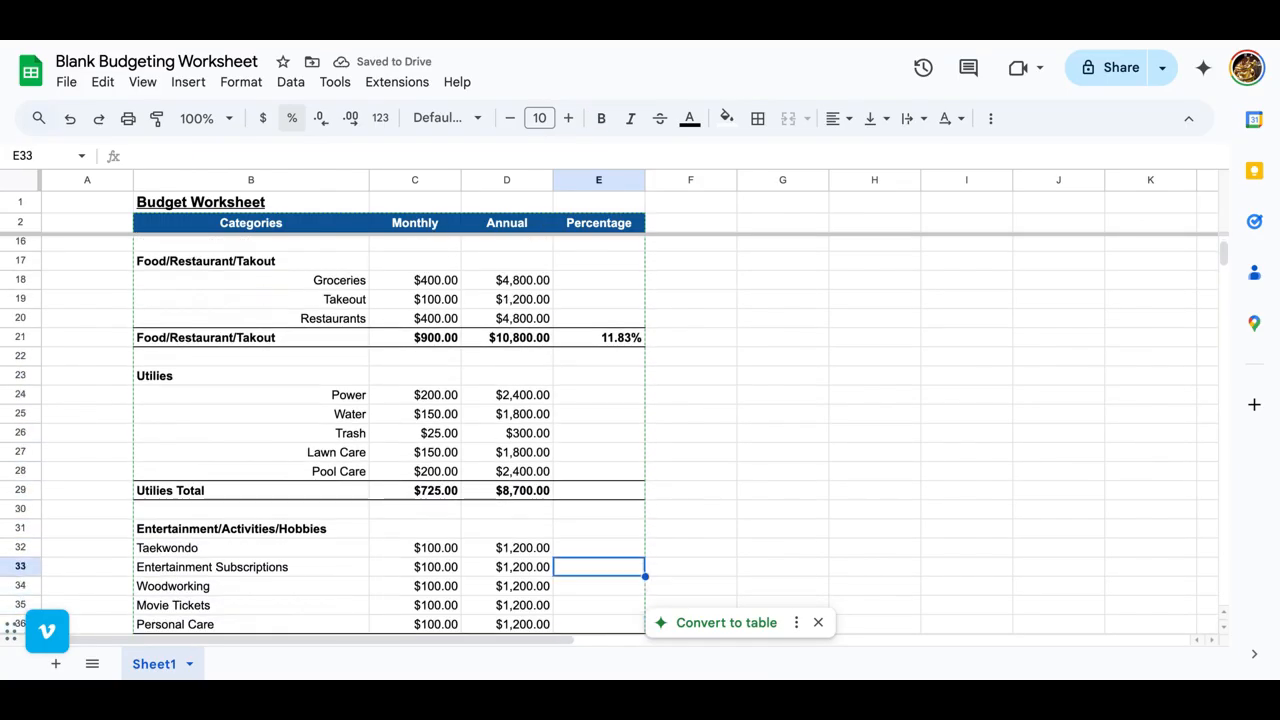
key(Up)
key(Up)
key(Up)
key(Up)
key(Up)
key(Down)
key(ctrl+v)
Step: Paste the copied percentage formula into the Entertainment/Activities/Hobbies total row, E37
key(Down)
Step: Paste the copied percentage formula into the Child care total row E43 and the overall Total row E49
key(Down)
key(Down)
key(Down)
key(Down)
key(Down)
key(Down)
key(Down)
key(Down)
key(Down)
key(Down)
key(Down)
key(Down)
key(Up)
key(Up)
key(Up)
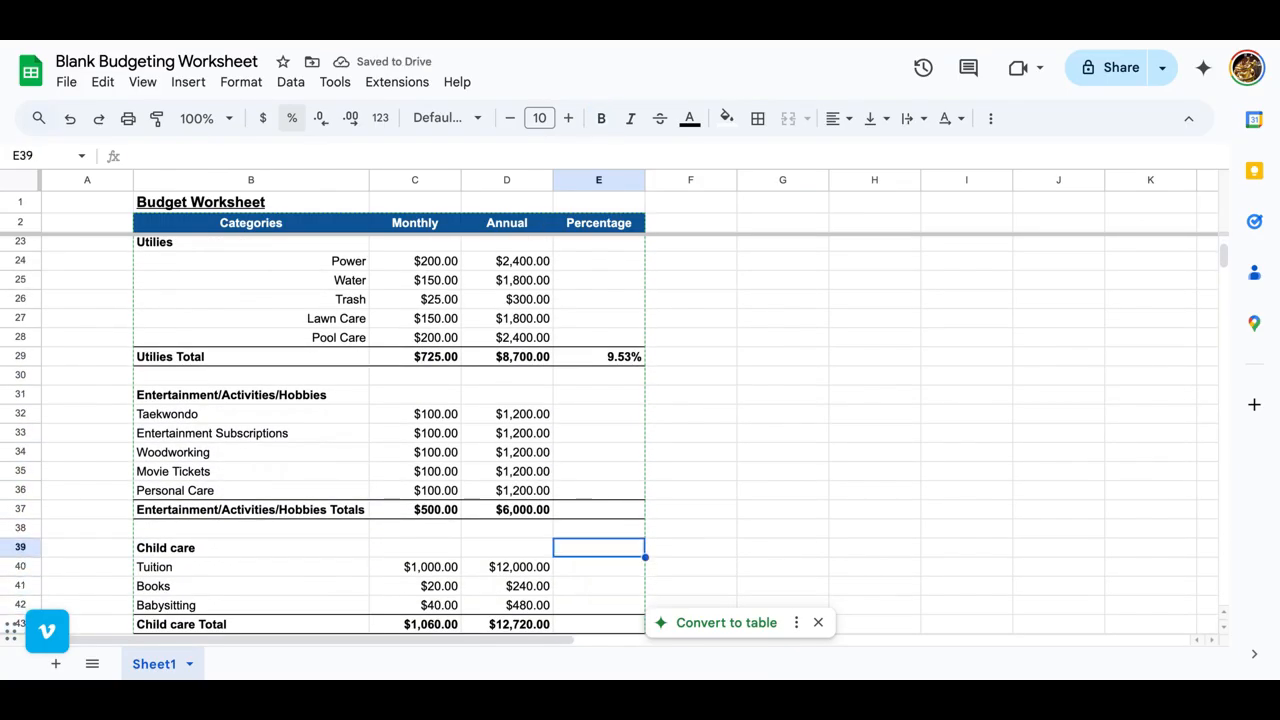
key(Up)
key(Up)
key(ctrl+v)
key(Down)
key(Down)
key(Down)
key(Down)
key(Down)
key(Down)
key(Down)
key(Down)
key(Up)
key(Up)
key(ctrl+v)
key(Down)
key(Down)
key(Down)
key(Down)
key(Down)
key(Down)
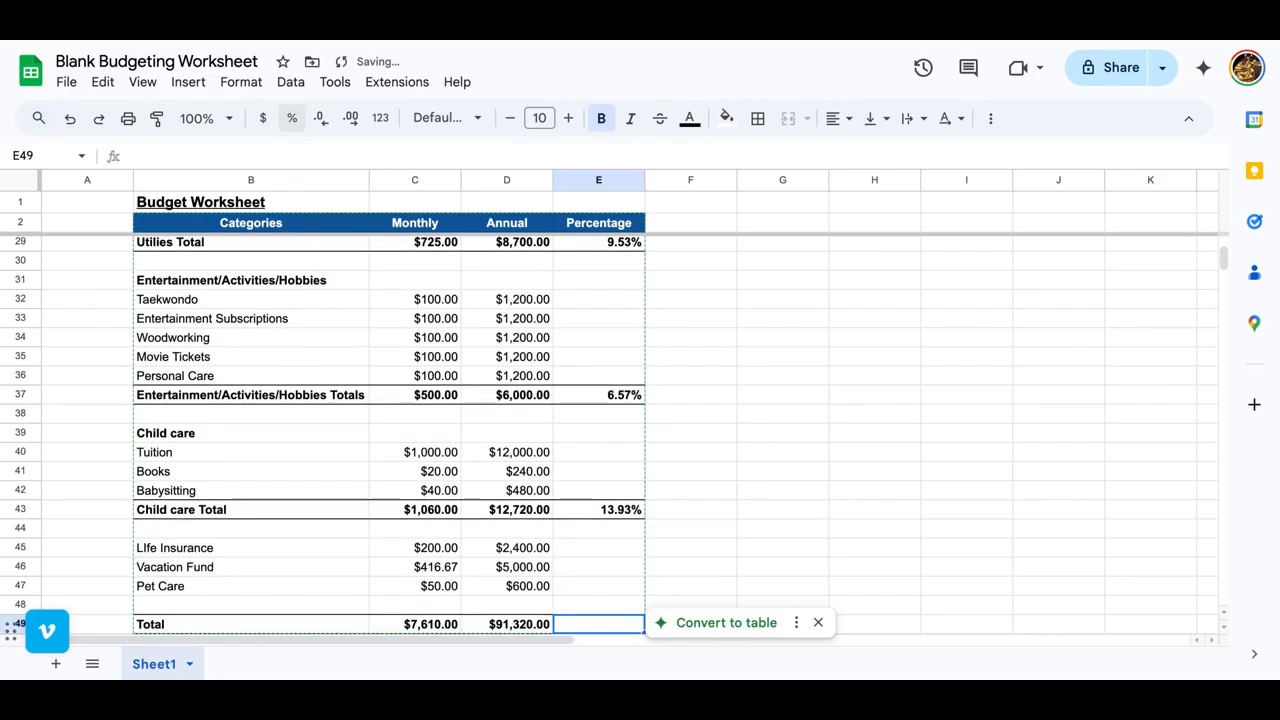
key(ctrl+v)
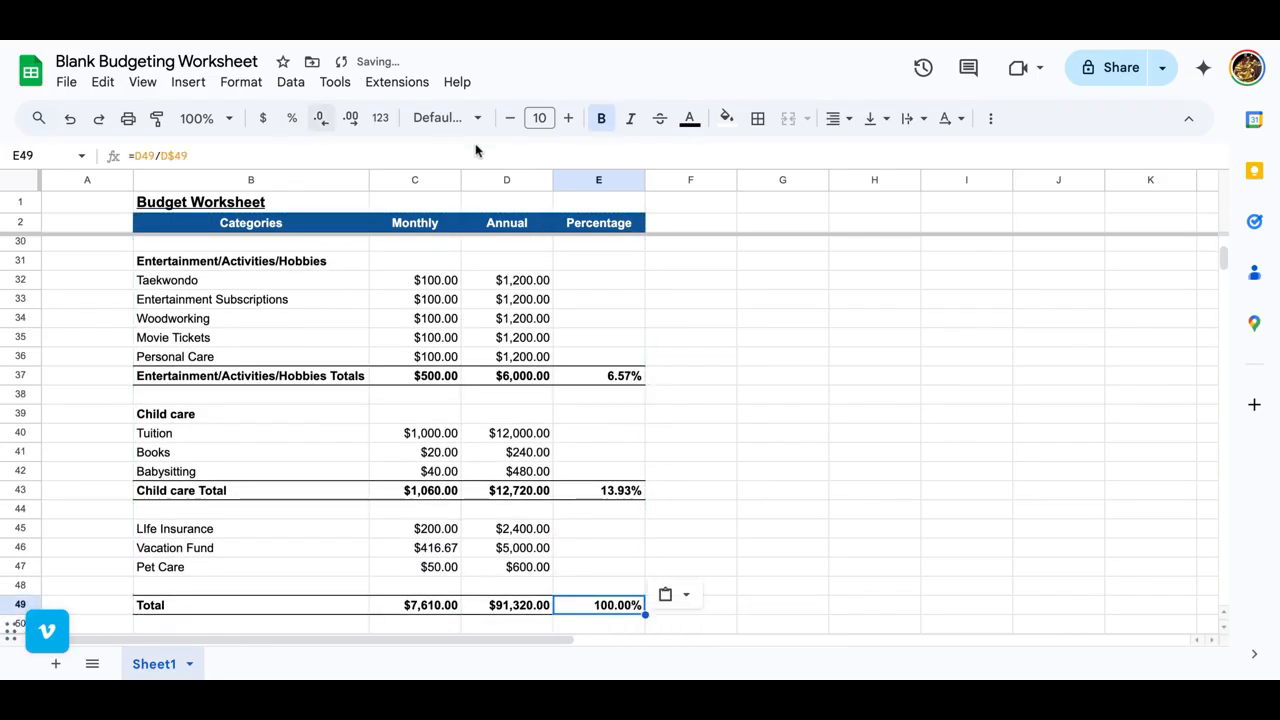
scroll(453, 413, up, 7)
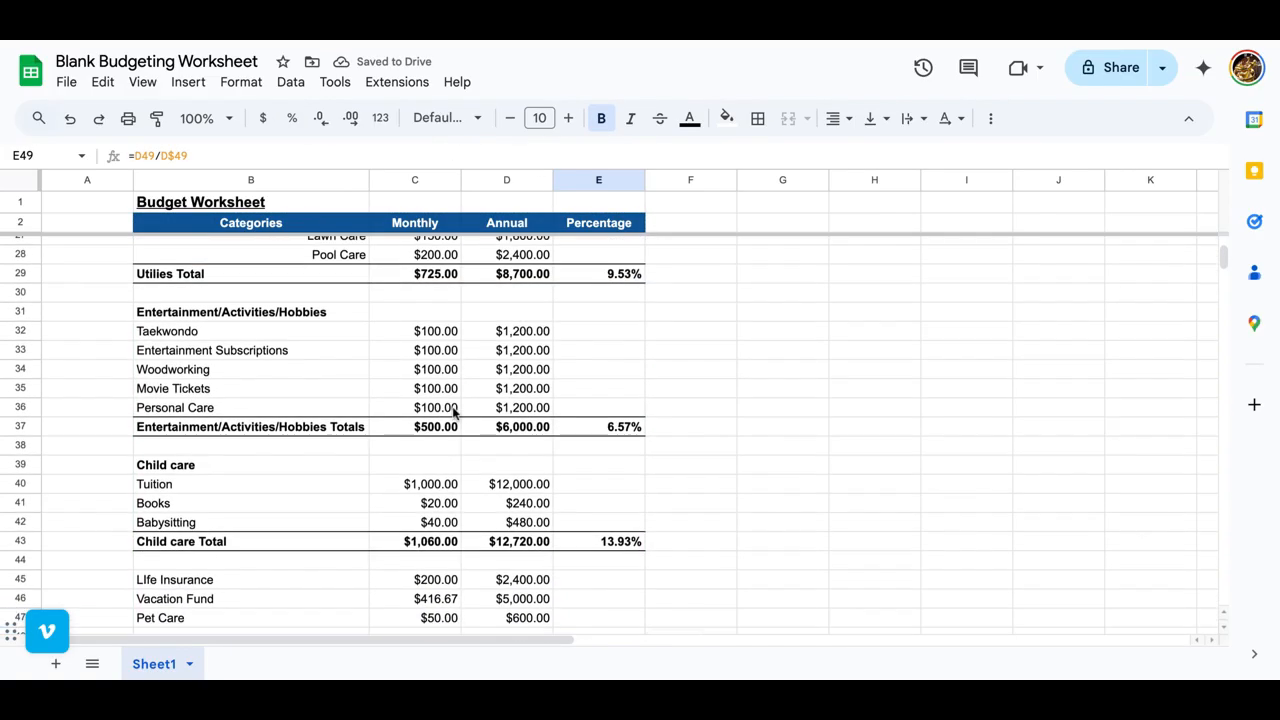
Step: Review the monthly and annual amounts and the percentage of each category total throughout the budget worksheet, from Housing to the overall Total
scroll(453, 413, up, 2)
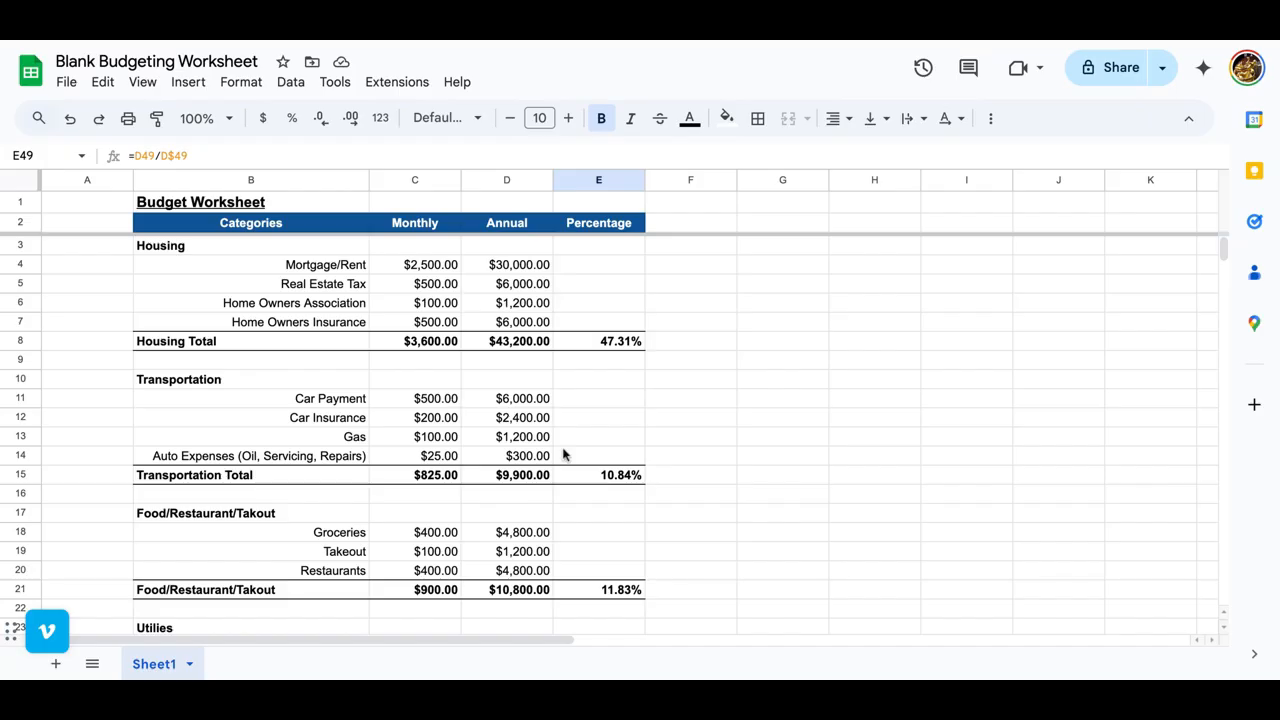
scroll(563, 455, down, 3)
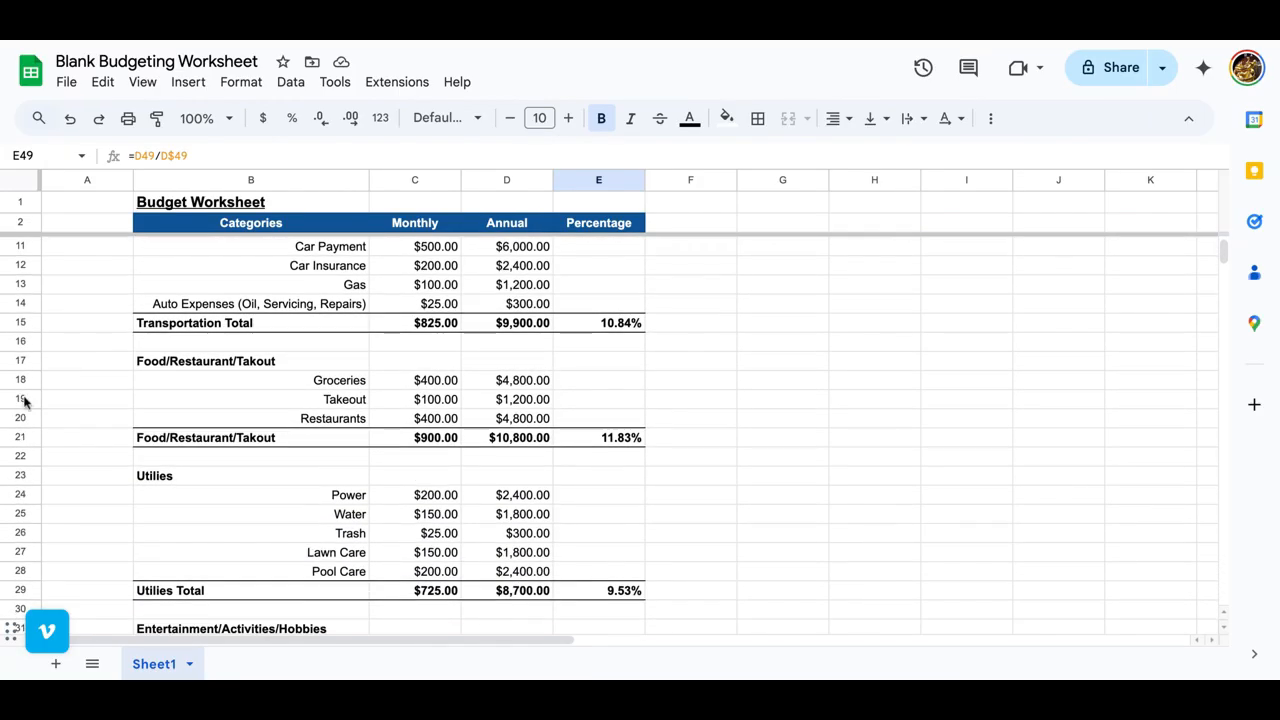
click(24, 400)
scroll(280, 449, down, 7)
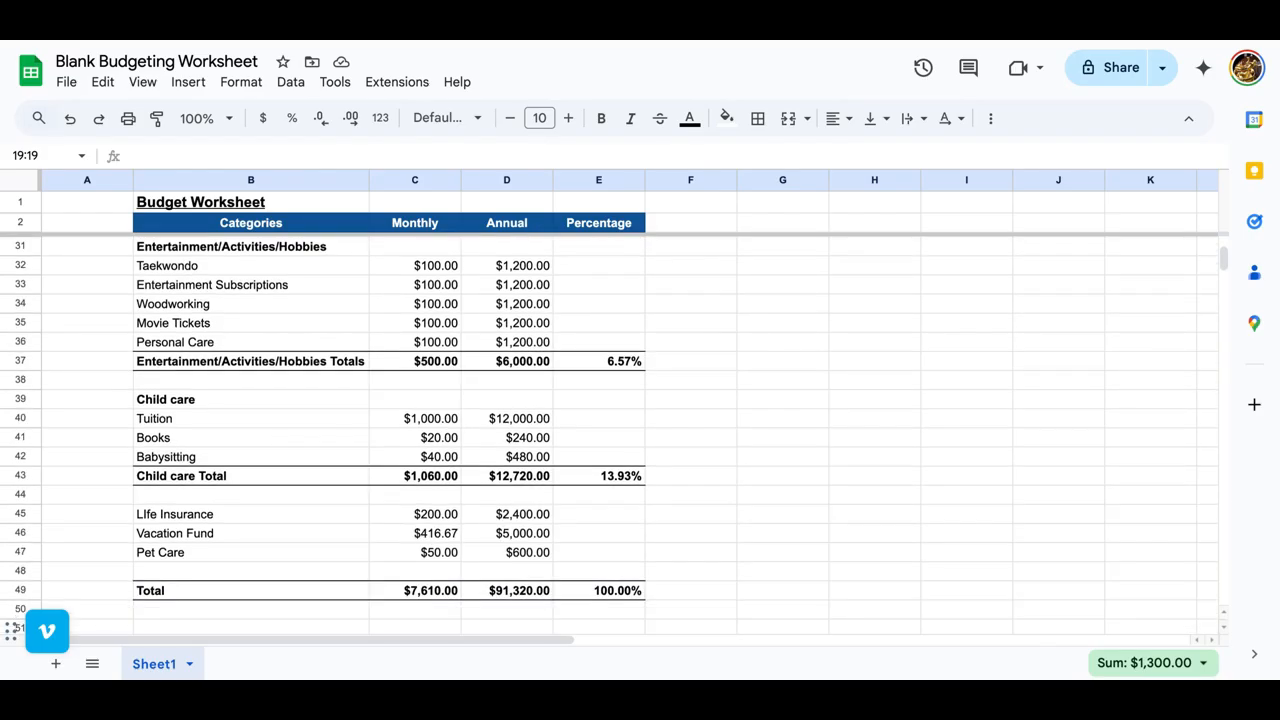
scroll(609, 436, up, 9)
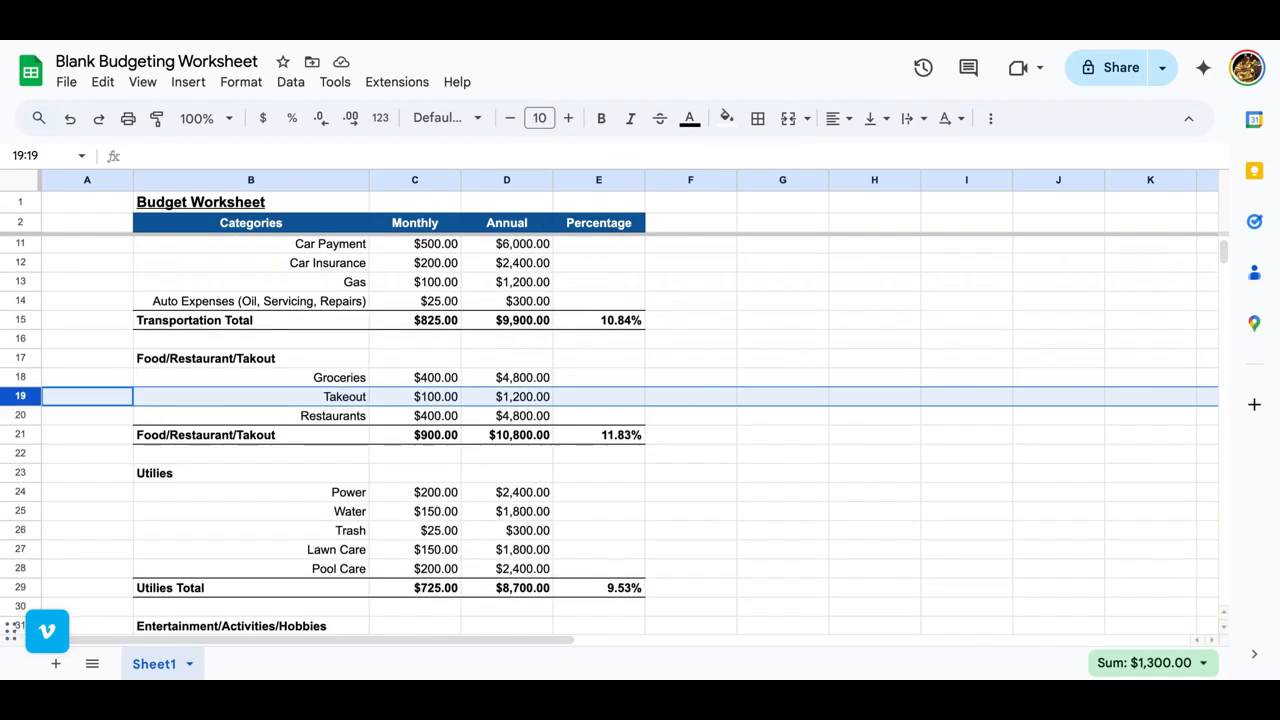
scroll(280, 442, down, 4)
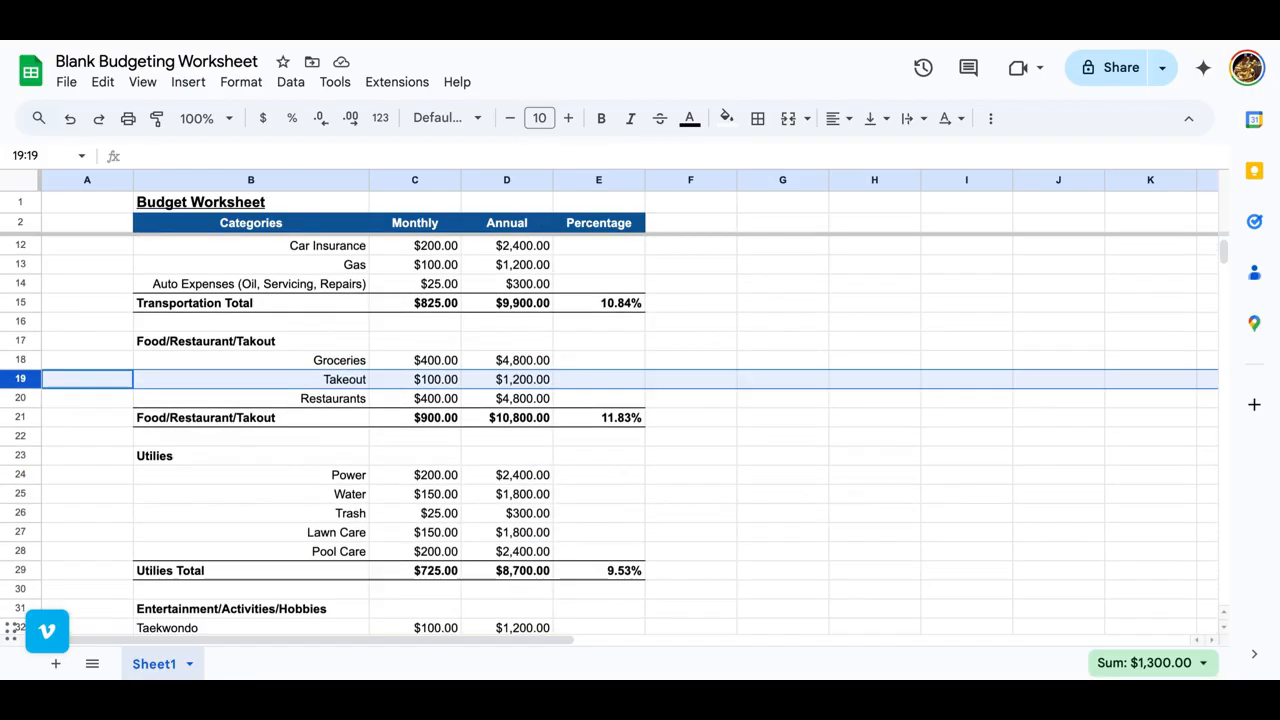
click(280, 442)
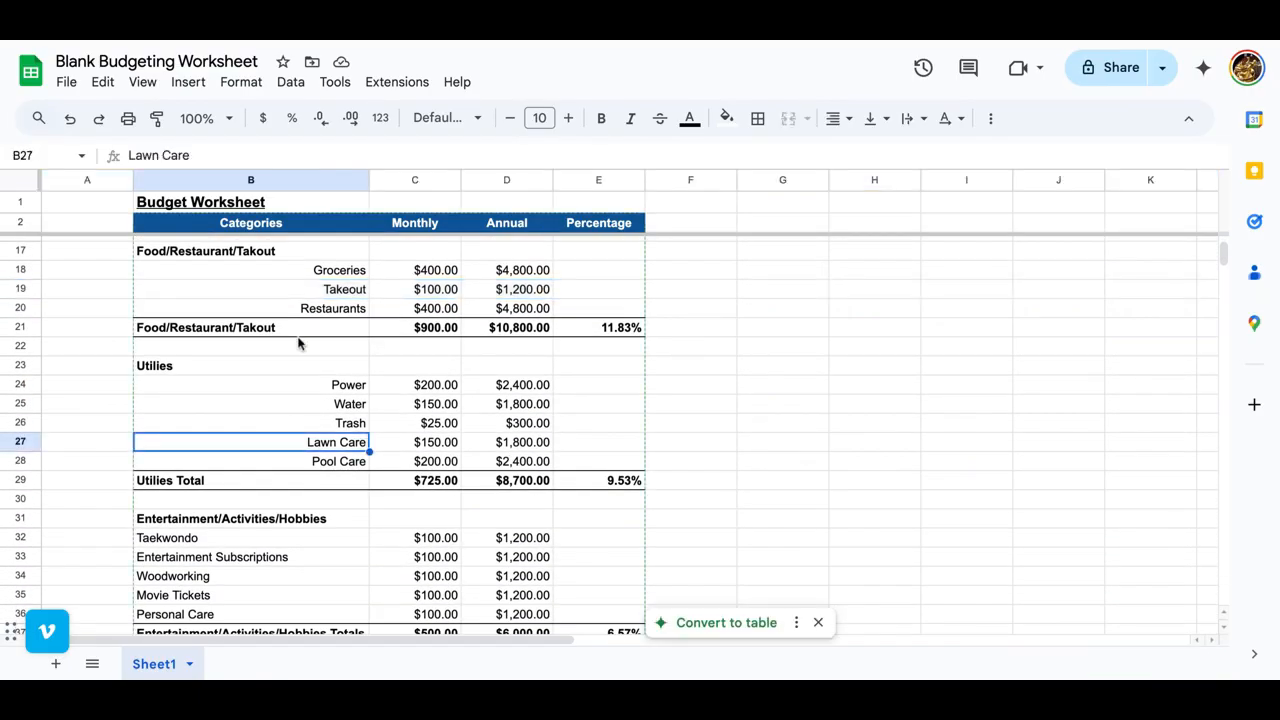